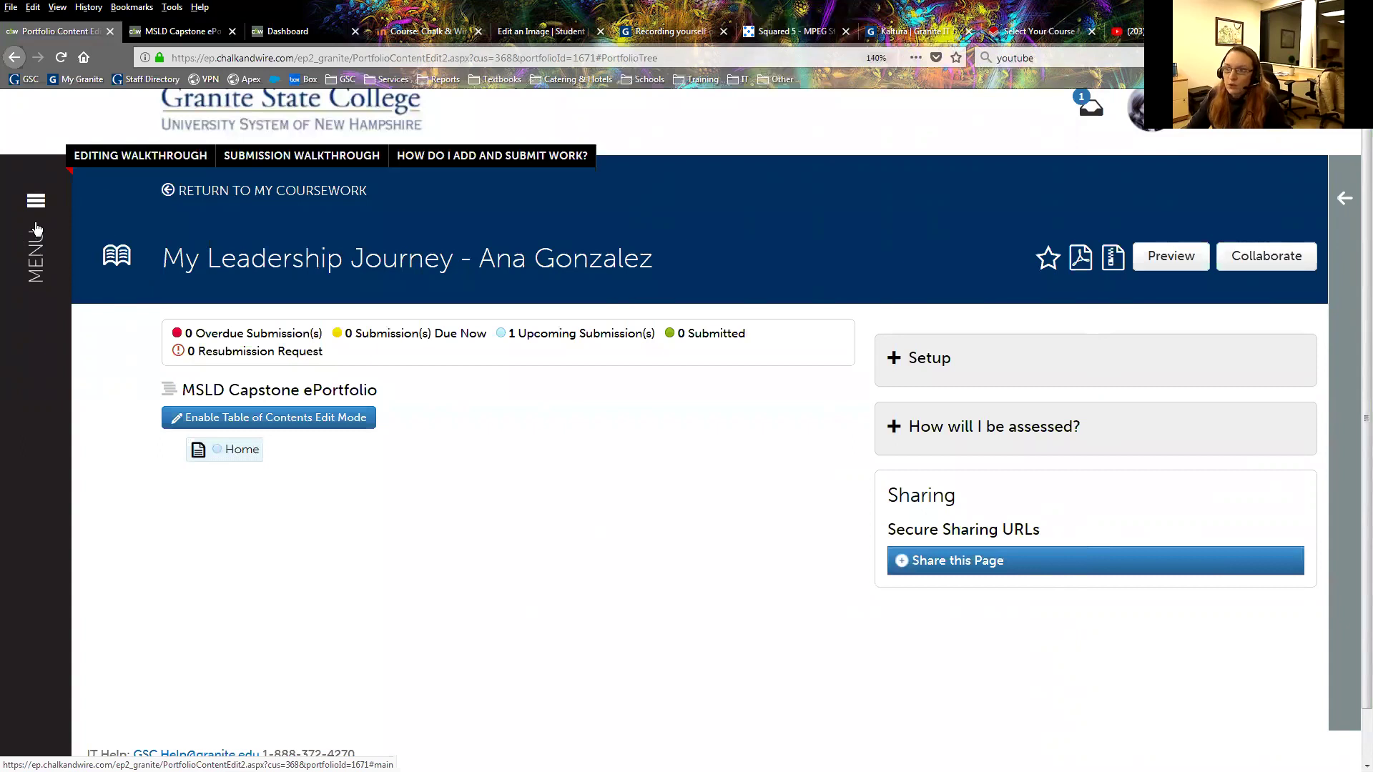
Go to My Coursework through the MENU sidebar's Work section.
{"action": "left_click", "coordinate": [36, 227]}
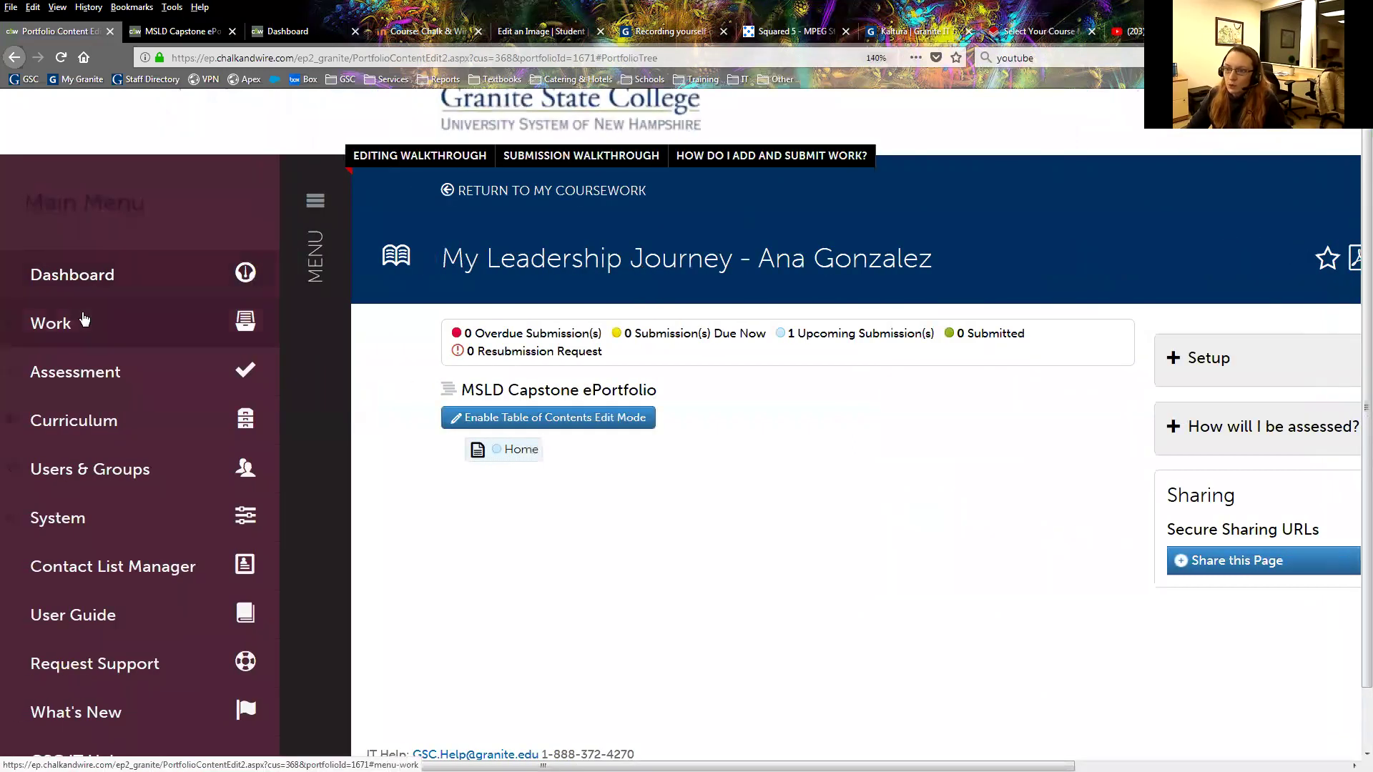
{"action": "left_click", "coordinate": [108, 322]}
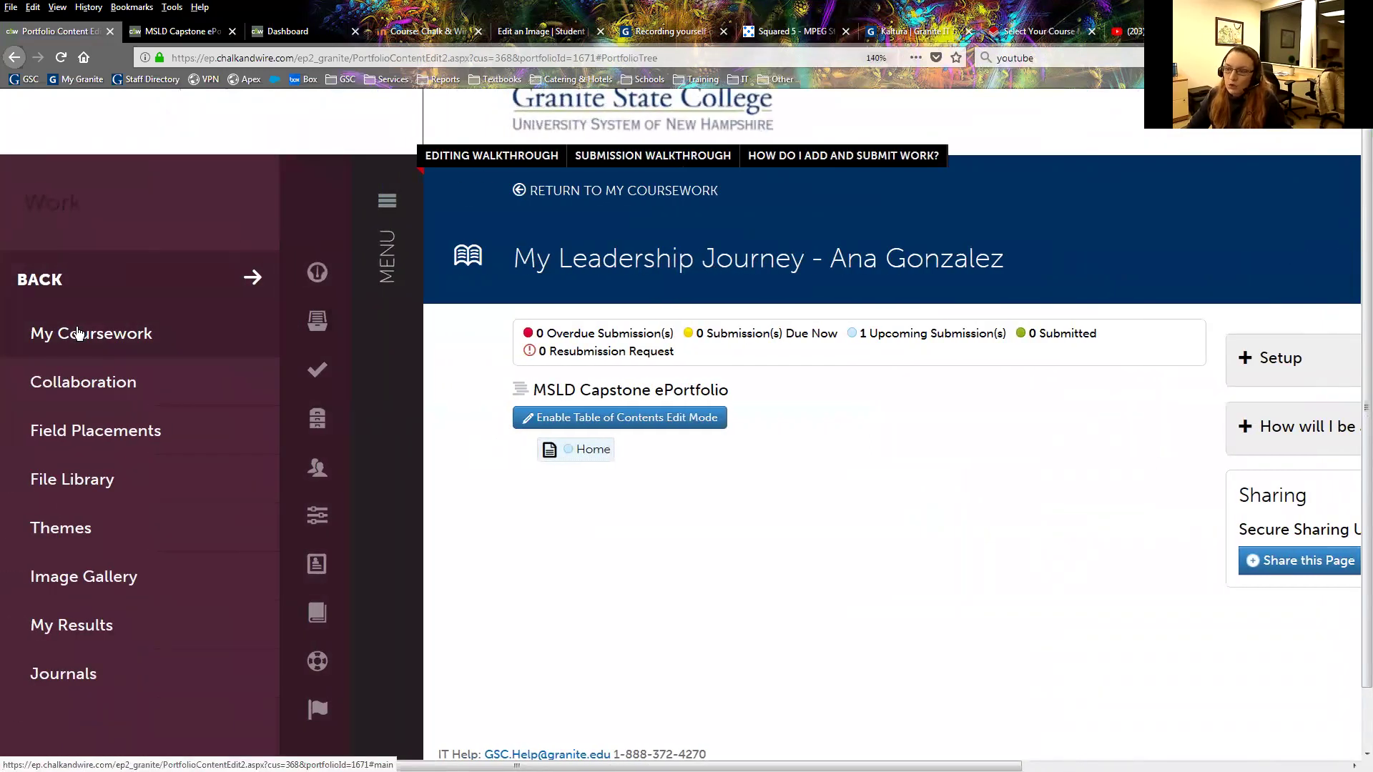
{"action": "left_click", "coordinate": [79, 333]}
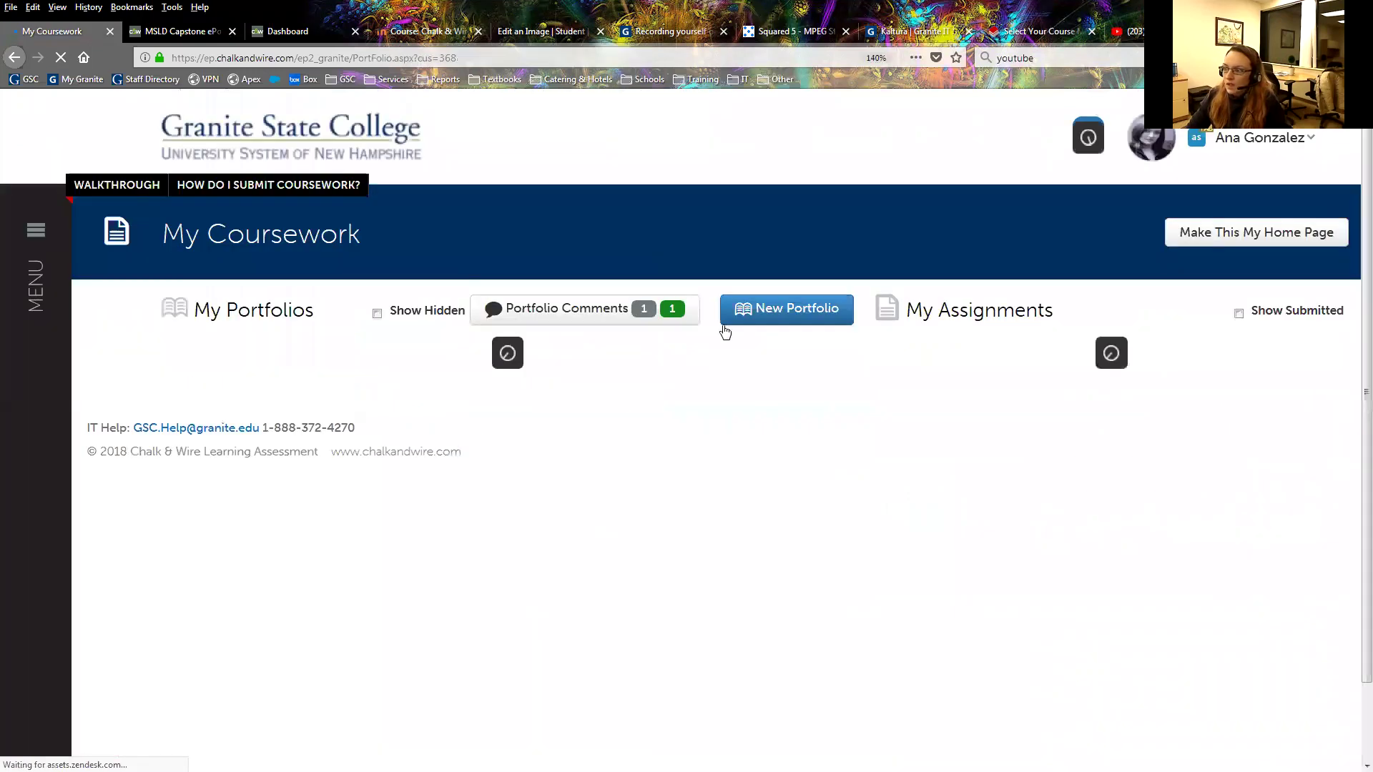
{"action": "left_click", "coordinate": [781, 308]}
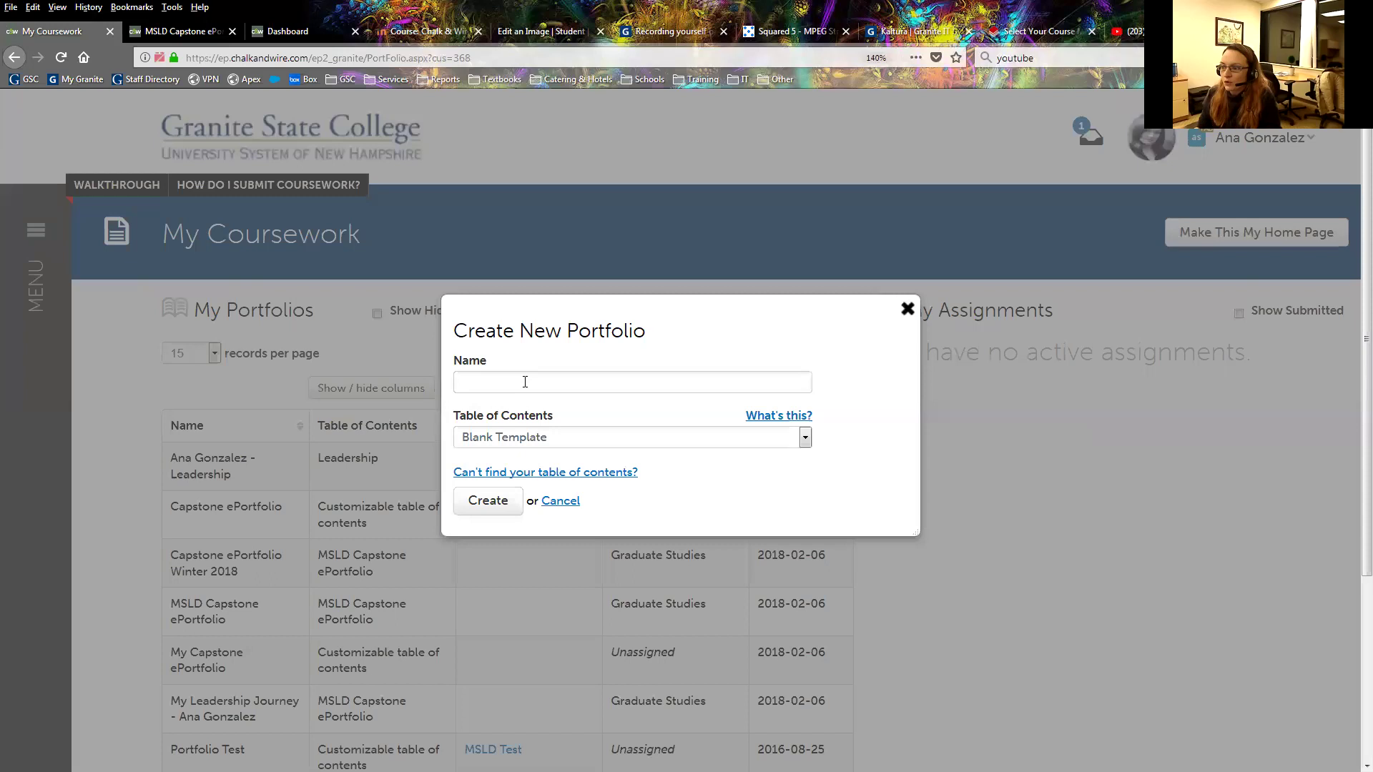
{"action": "left_click", "coordinate": [616, 442]}
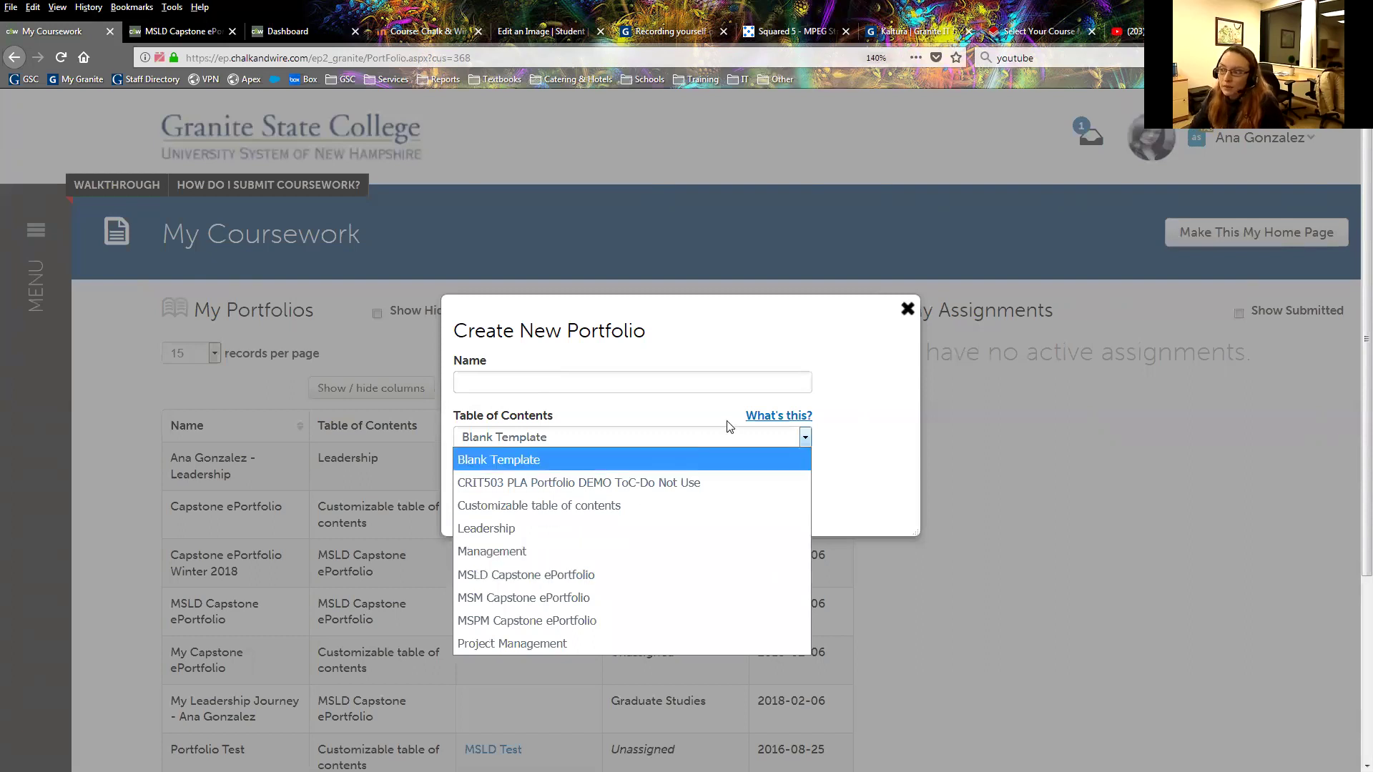
{"action": "key", "text": "Up"}
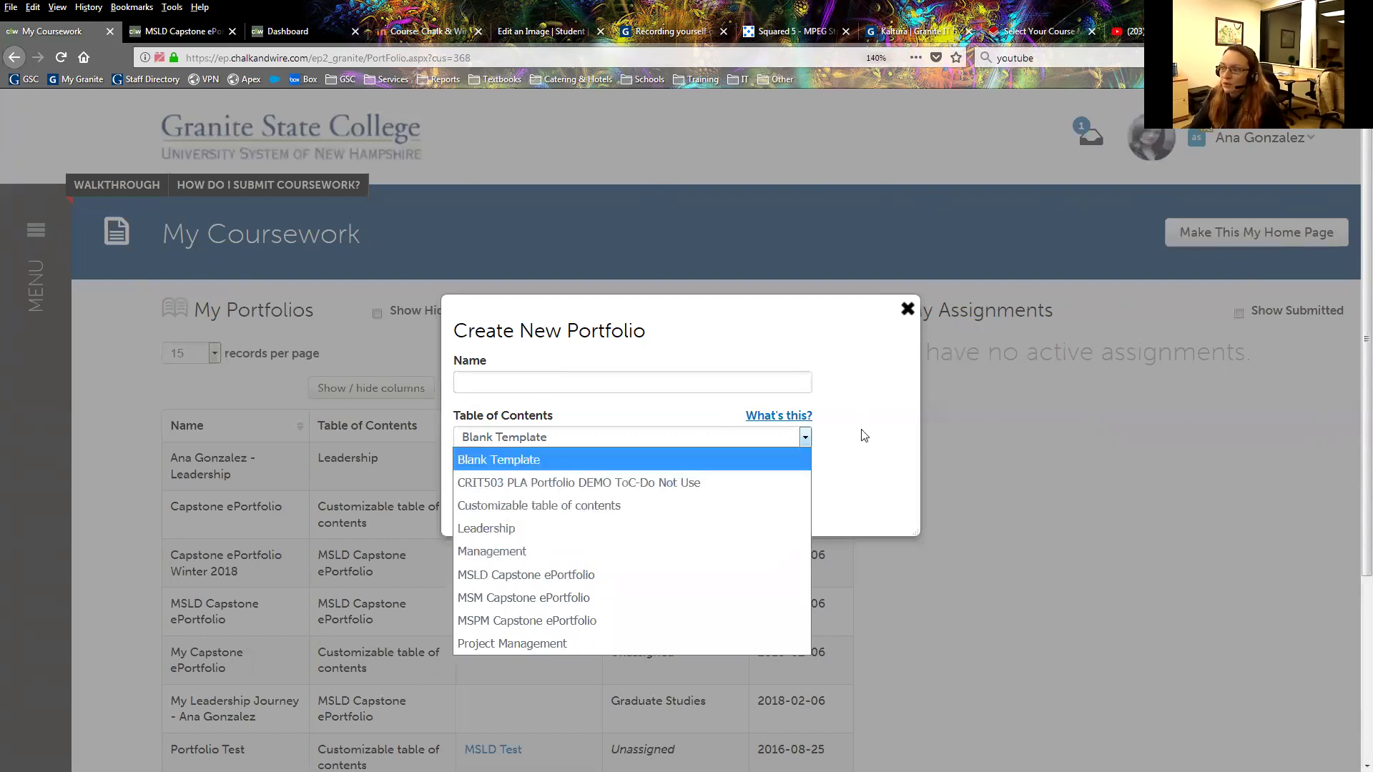
{"action": "key", "text": "Return"}
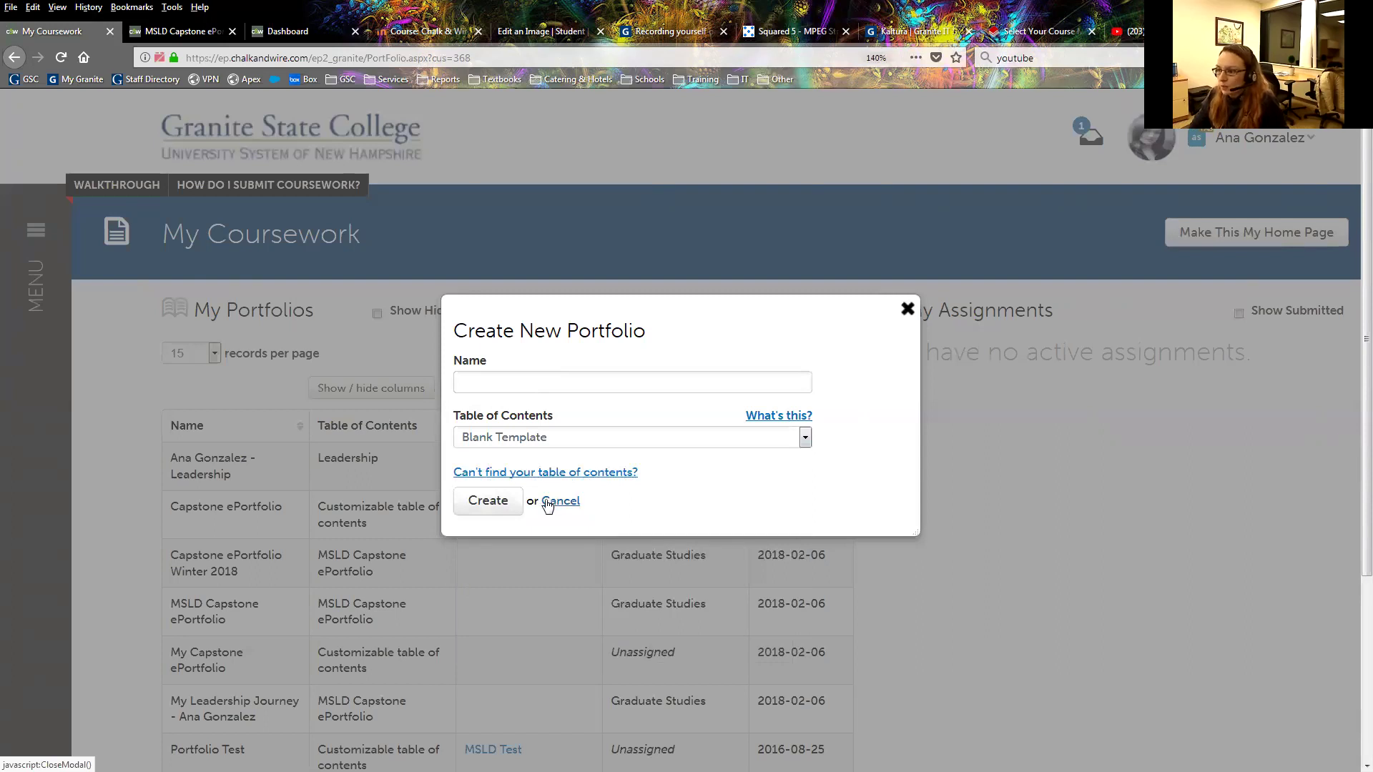
{"action": "left_click", "coordinate": [570, 503]}
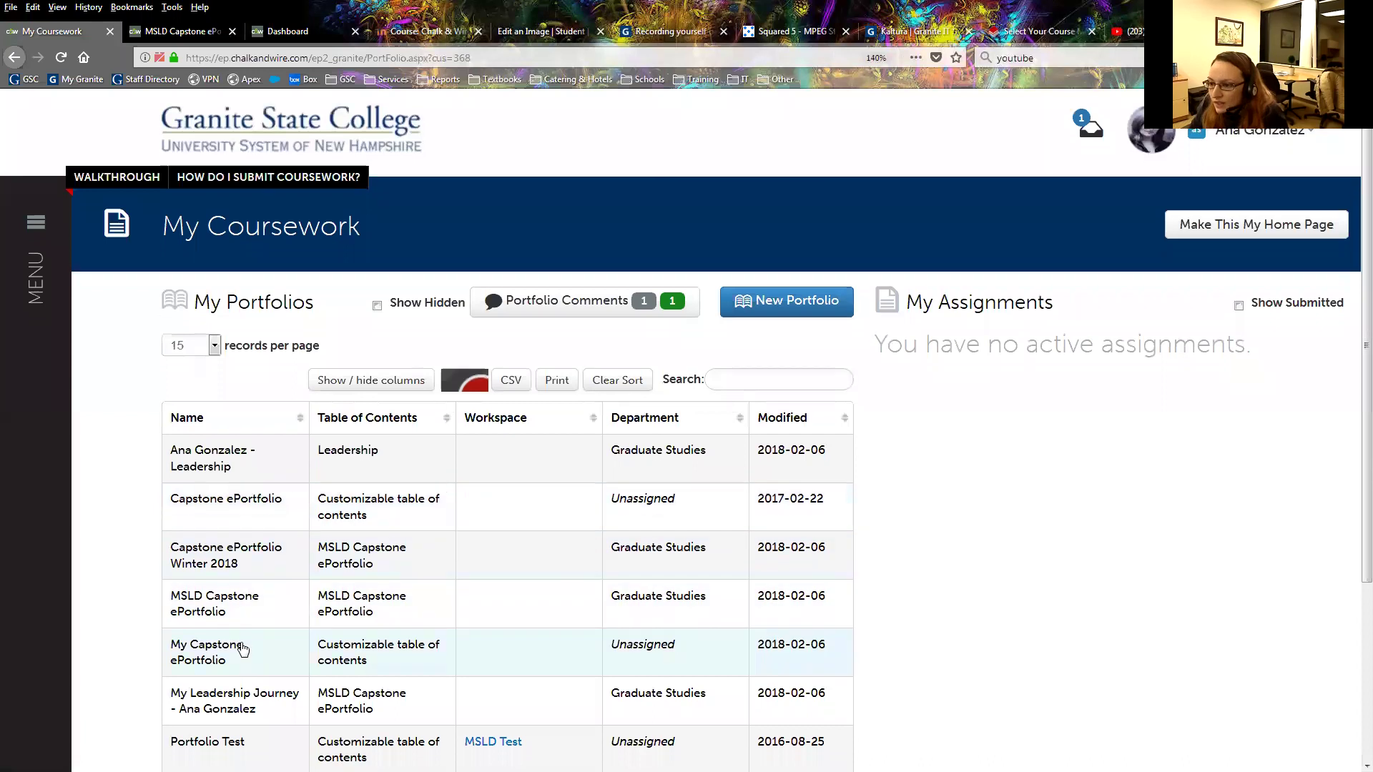
Choose Edit Portfolio from the My Leadership Journey row's action menu.
{"action": "scroll", "coordinate": [239, 643], "scroll_direction": "down", "scroll_amount": 1}
{"action": "scroll", "coordinate": [236, 429], "scroll_direction": "down", "scroll_amount": 1}
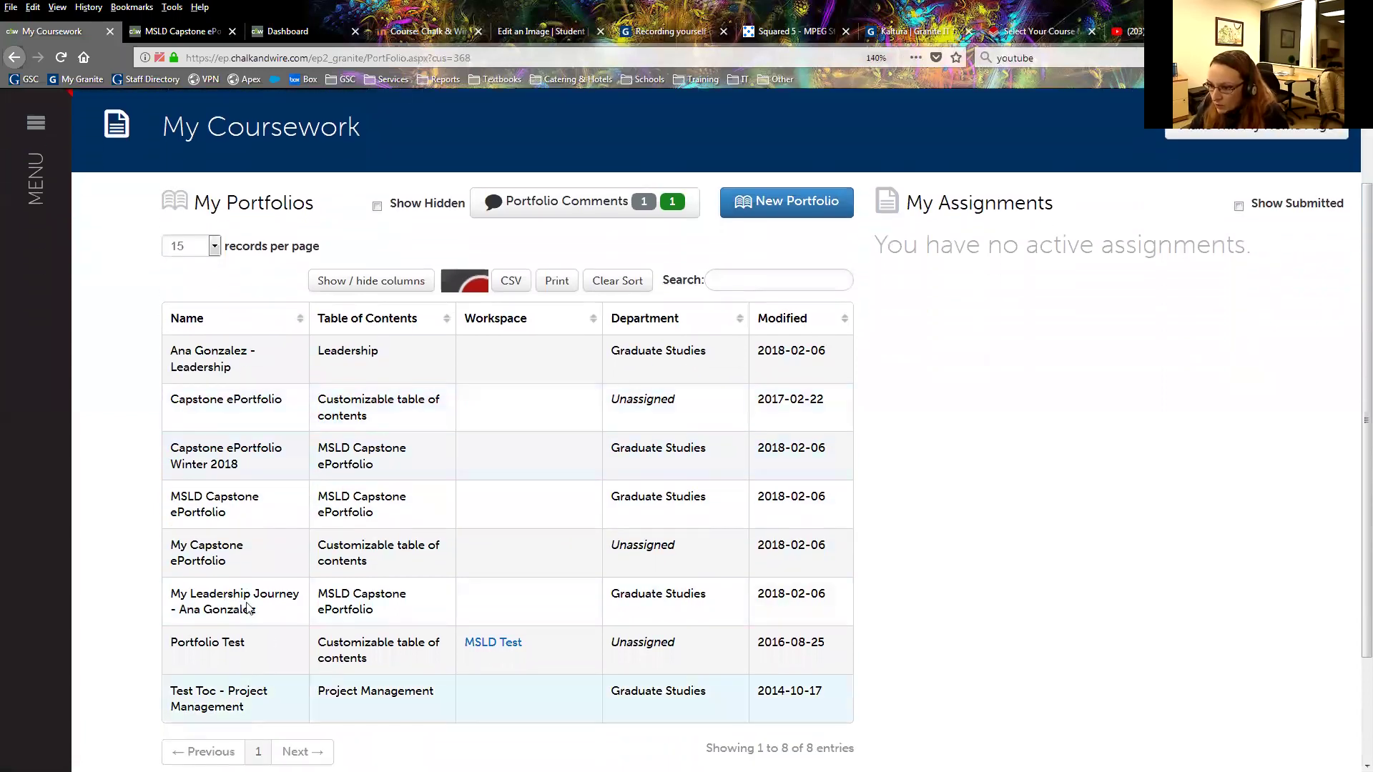
{"action": "left_click", "coordinate": [301, 547]}
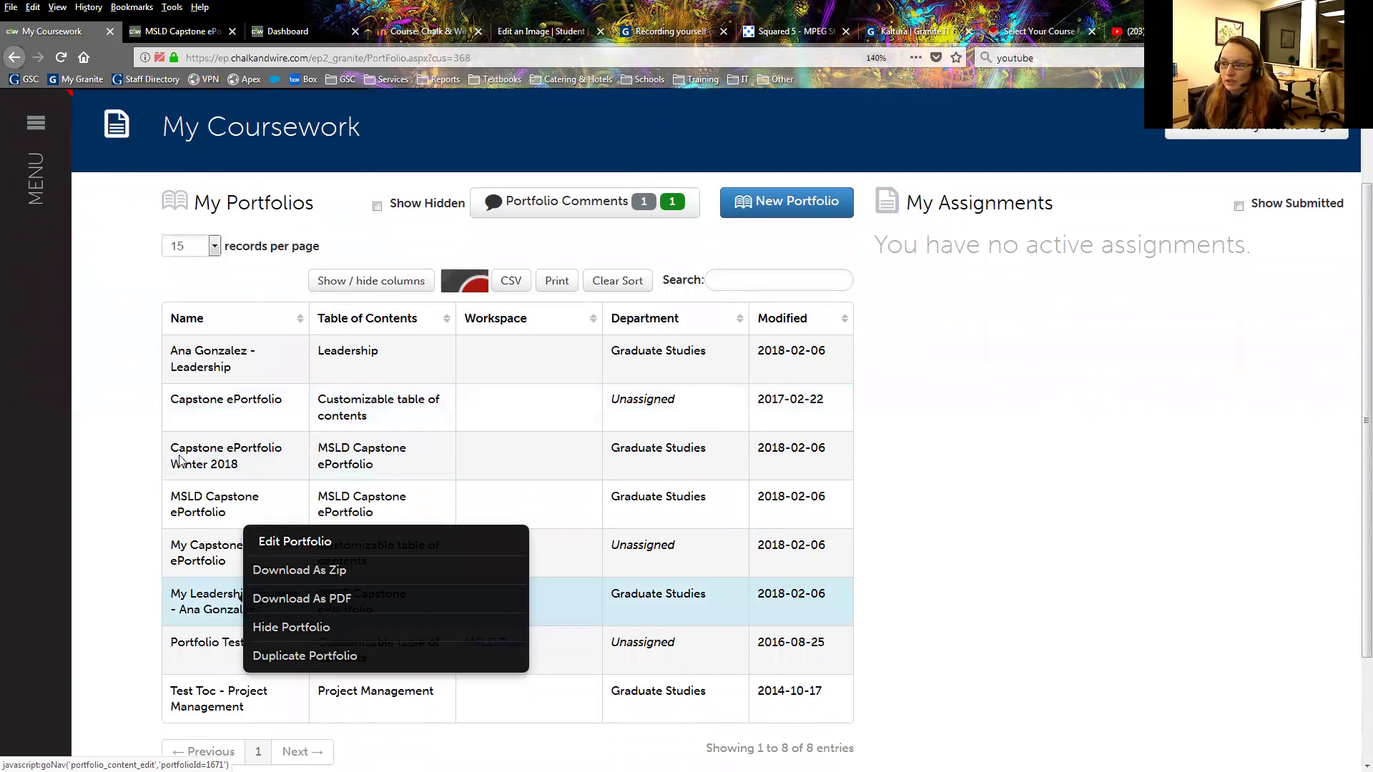
{"action": "key", "text": "Return"}
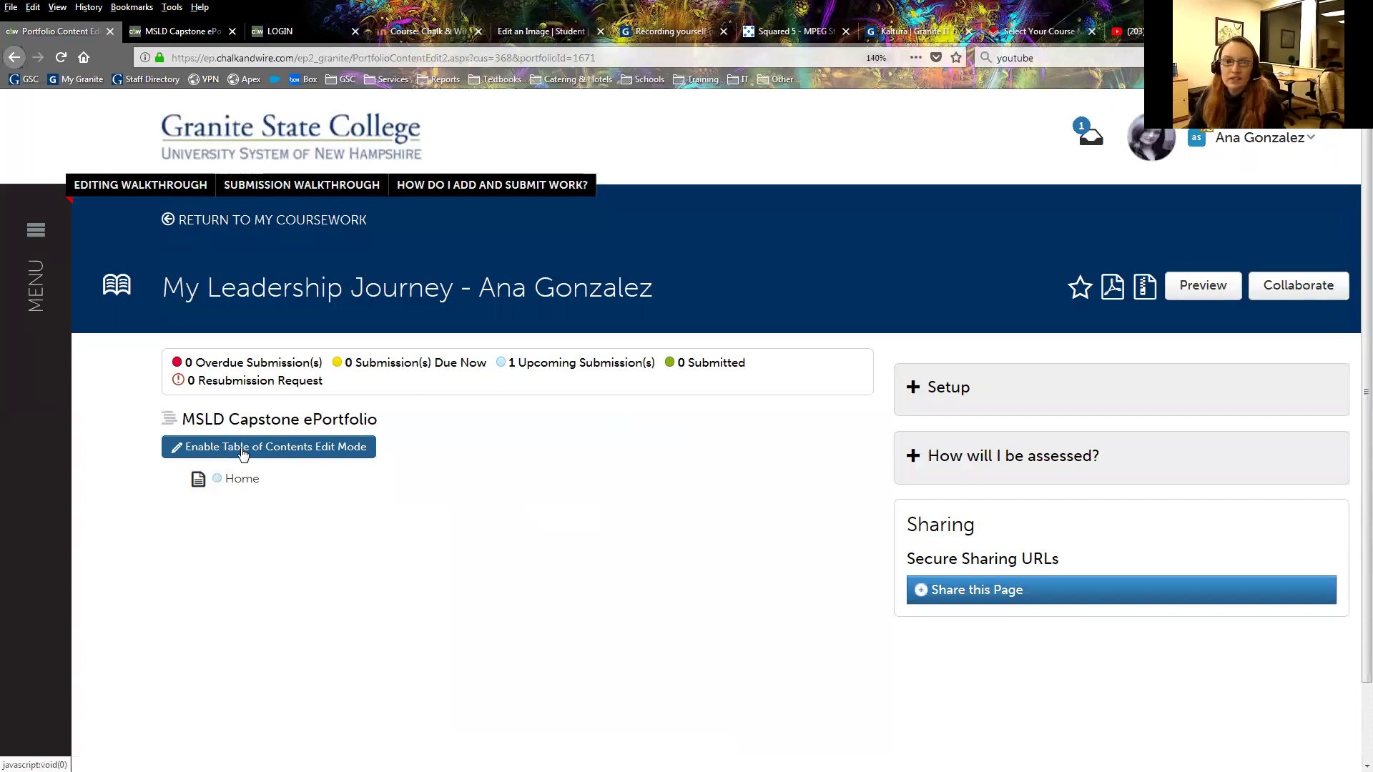
Enable Table of Contents Edit Mode and add a New Page beneath Home.
{"action": "left_click", "coordinate": [243, 454]}
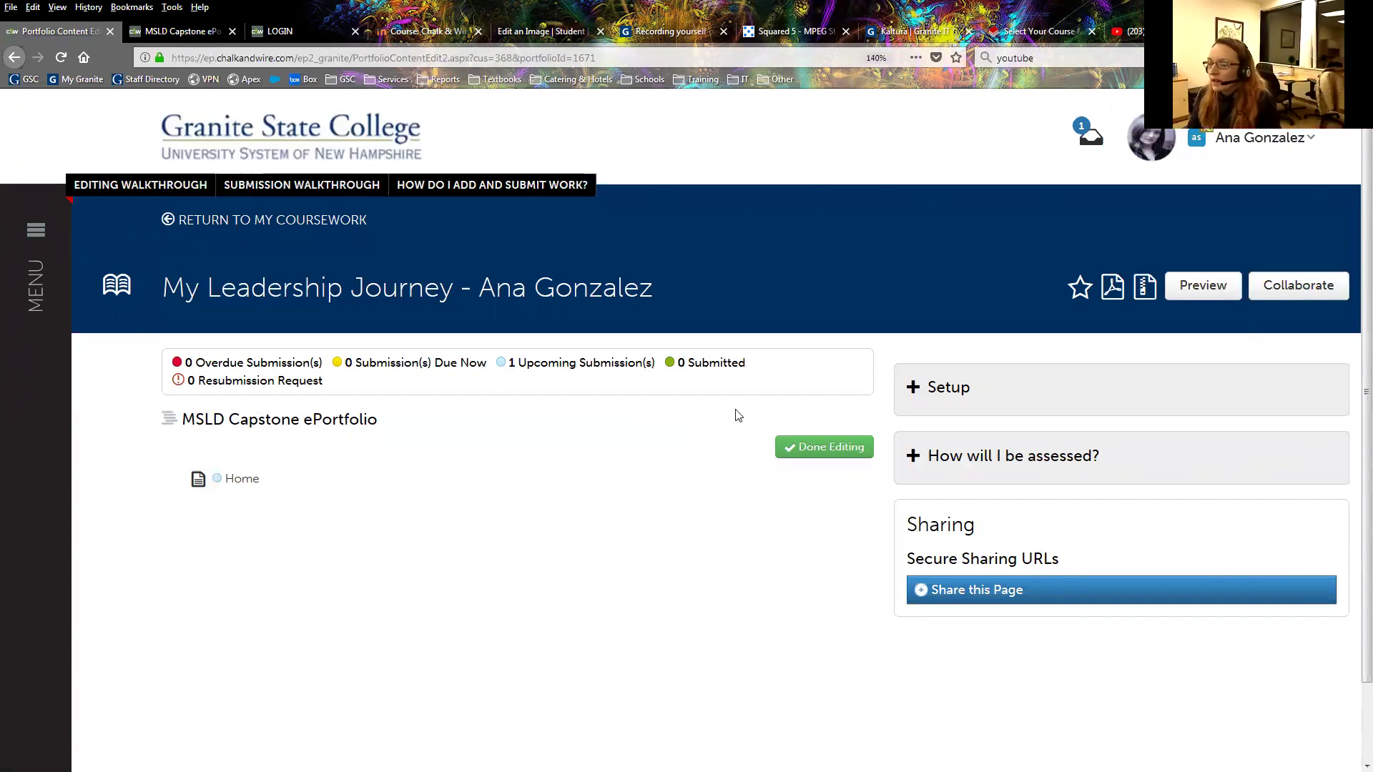
{"action": "left_click", "coordinate": [845, 449]}
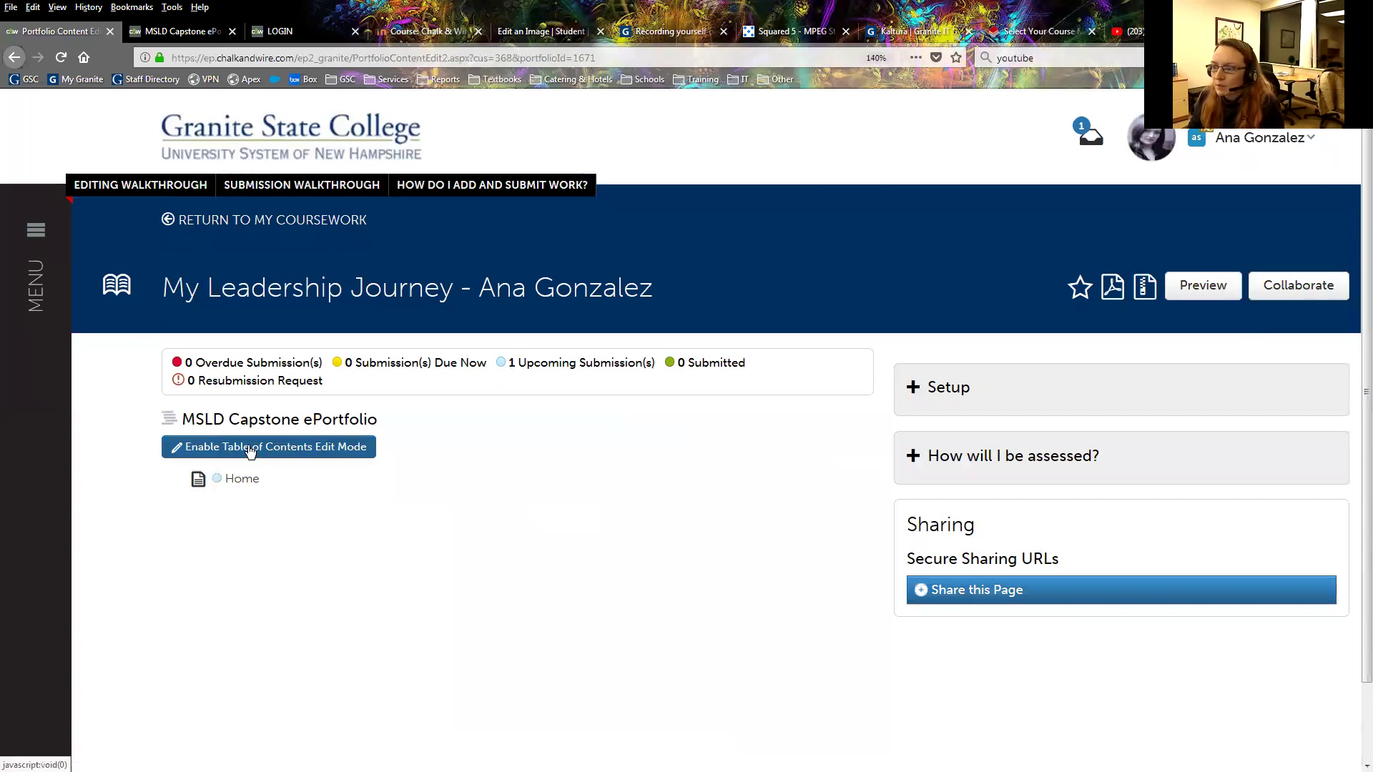
{"action": "left_click", "coordinate": [250, 448]}
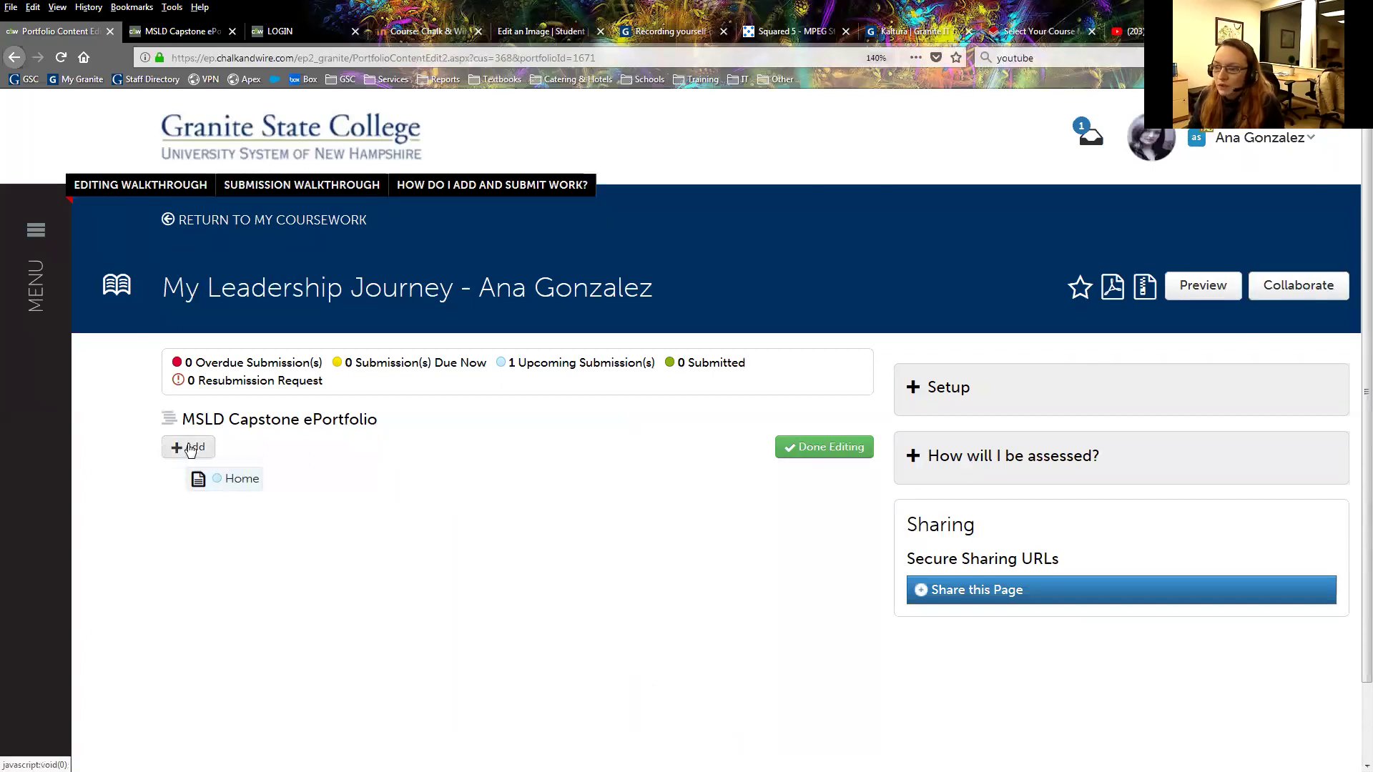
{"action": "left_click", "coordinate": [207, 447]}
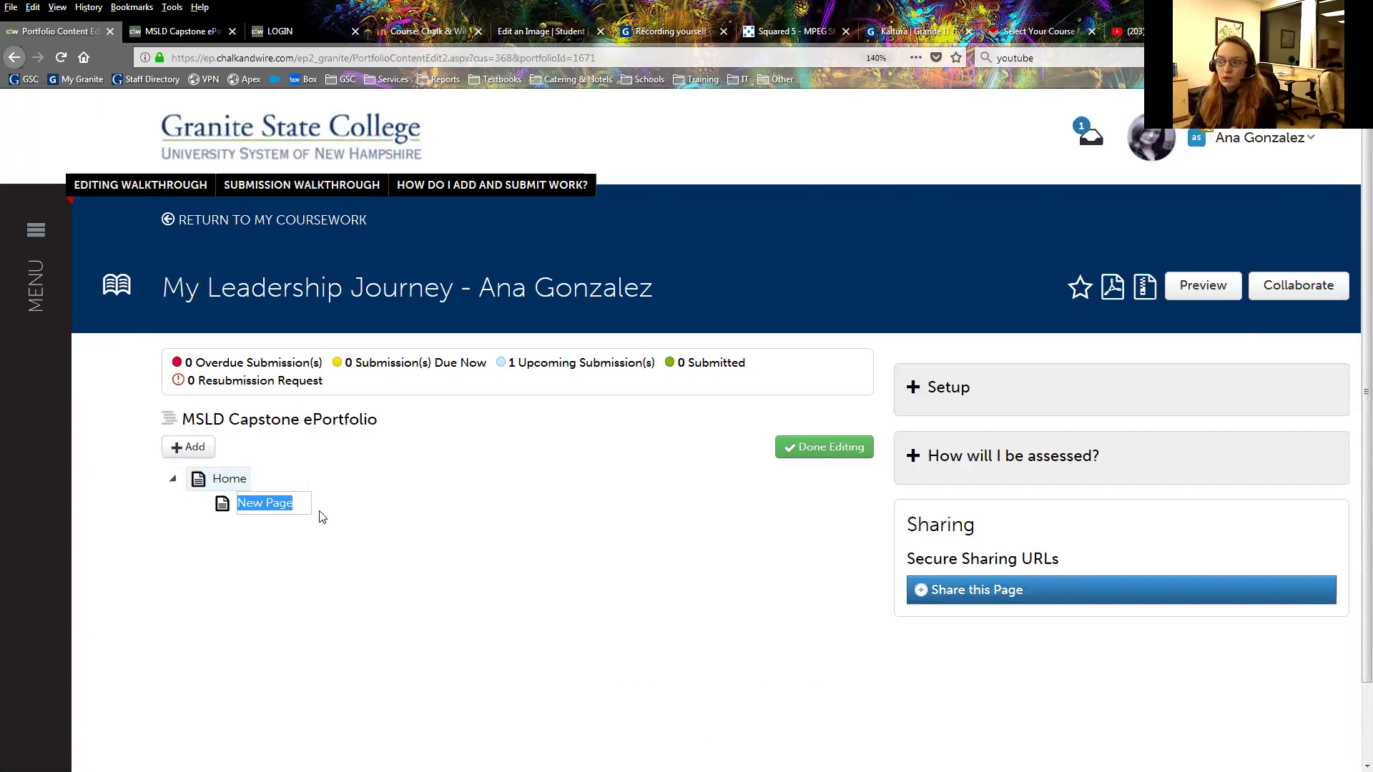
Rename the first New Page under Home to 'My Journey Begins'.
{"action": "left_click", "coordinate": [298, 502]}
{"action": "left_click_drag", "start_coordinate": [299, 501], "coordinate": [196, 499]}
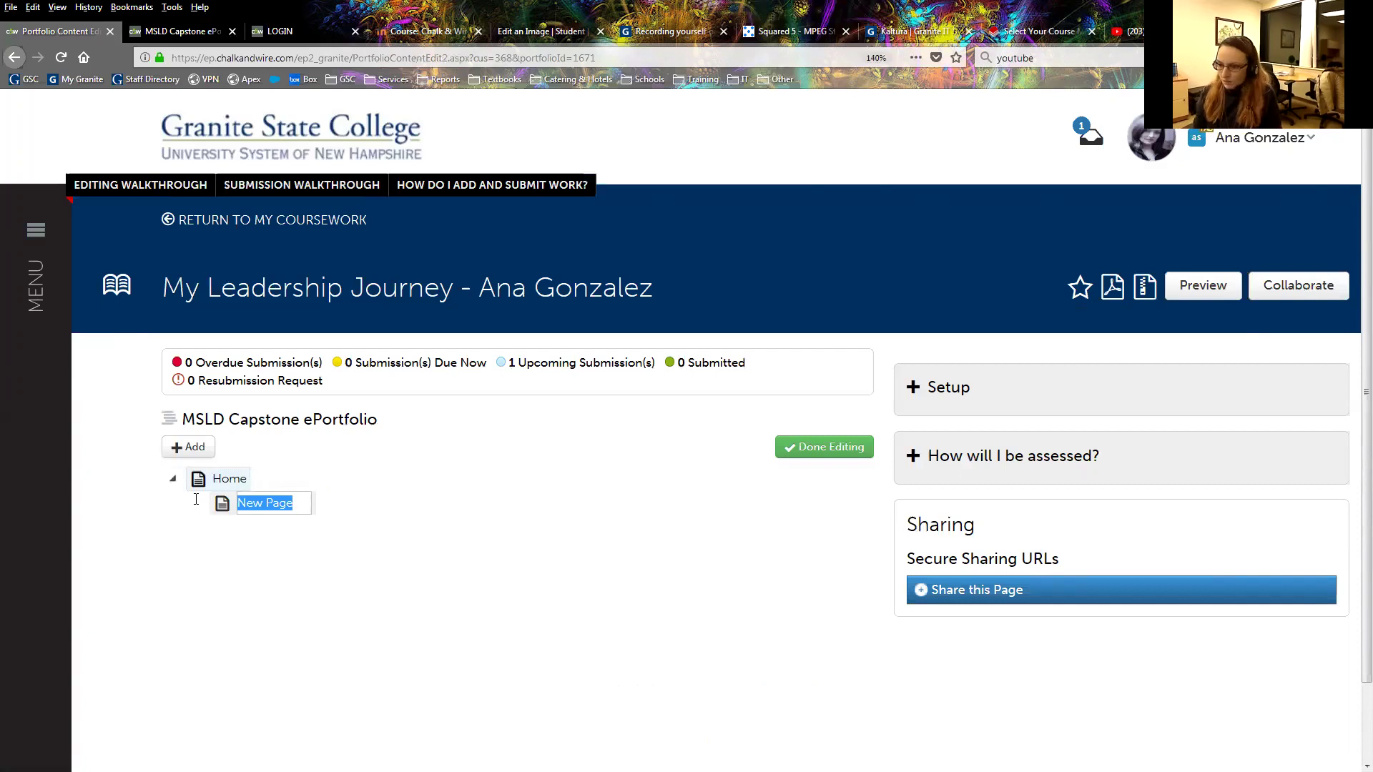
{"action": "type", "text": "My Journey Begins"}
{"action": "key", "text": "Return"}
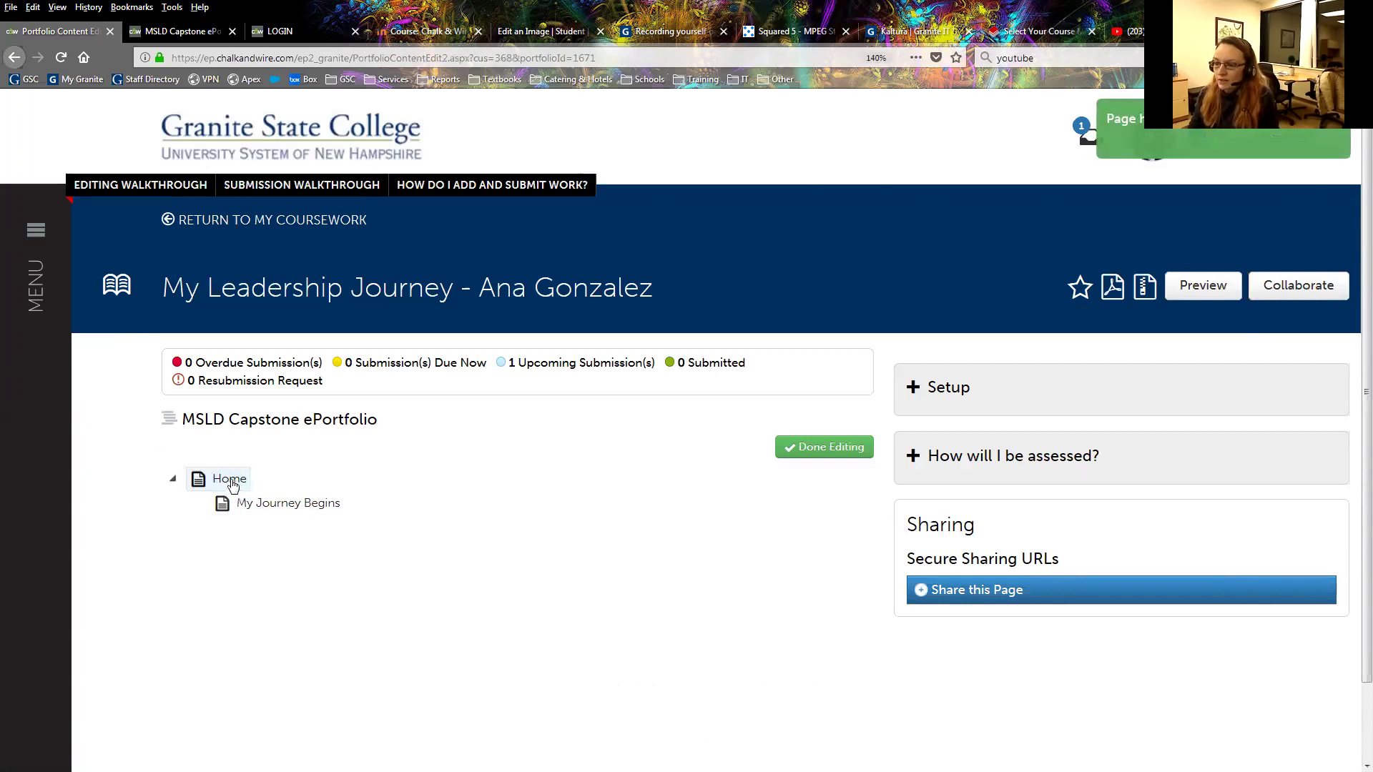
Add a second page under Home named 'My Journey Halfway', then start a third.
{"action": "left_click", "coordinate": [231, 486]}
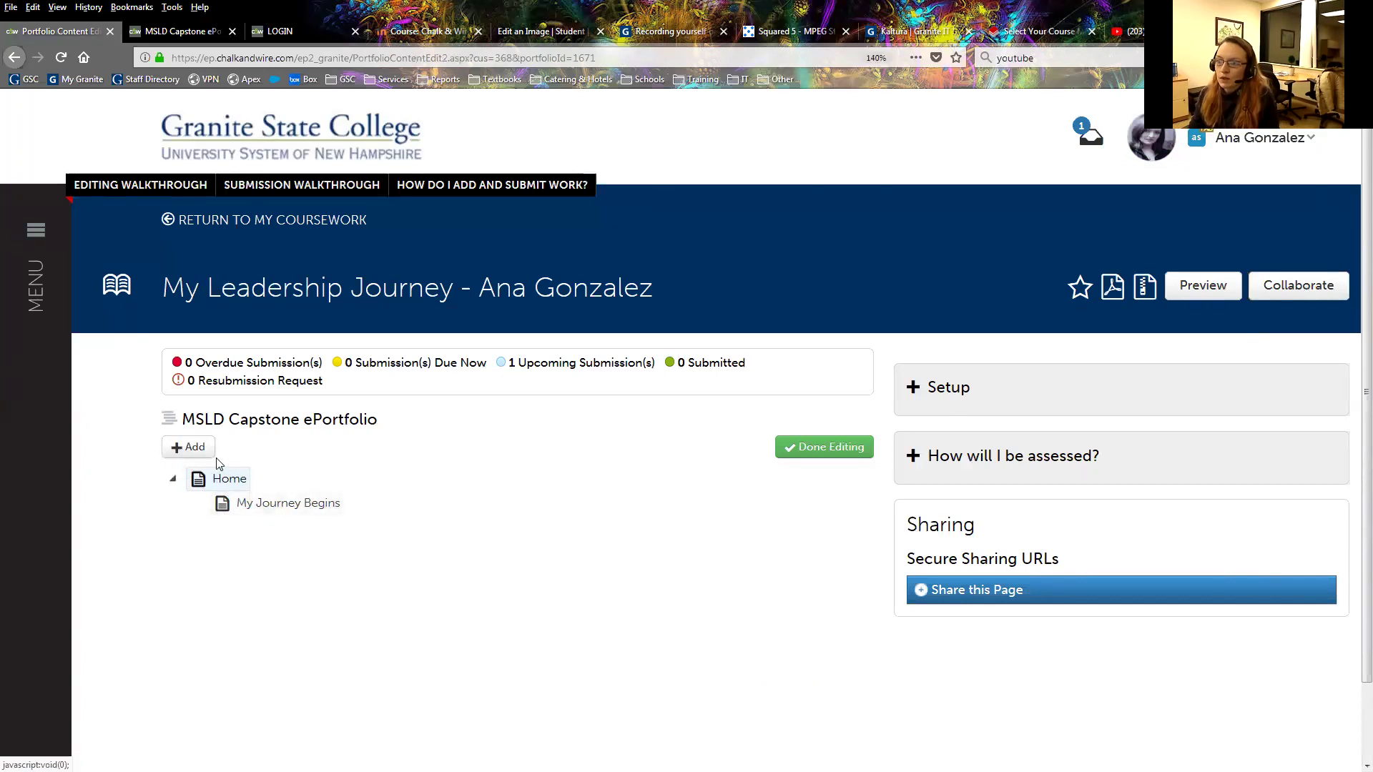
{"action": "left_click", "coordinate": [186, 449]}
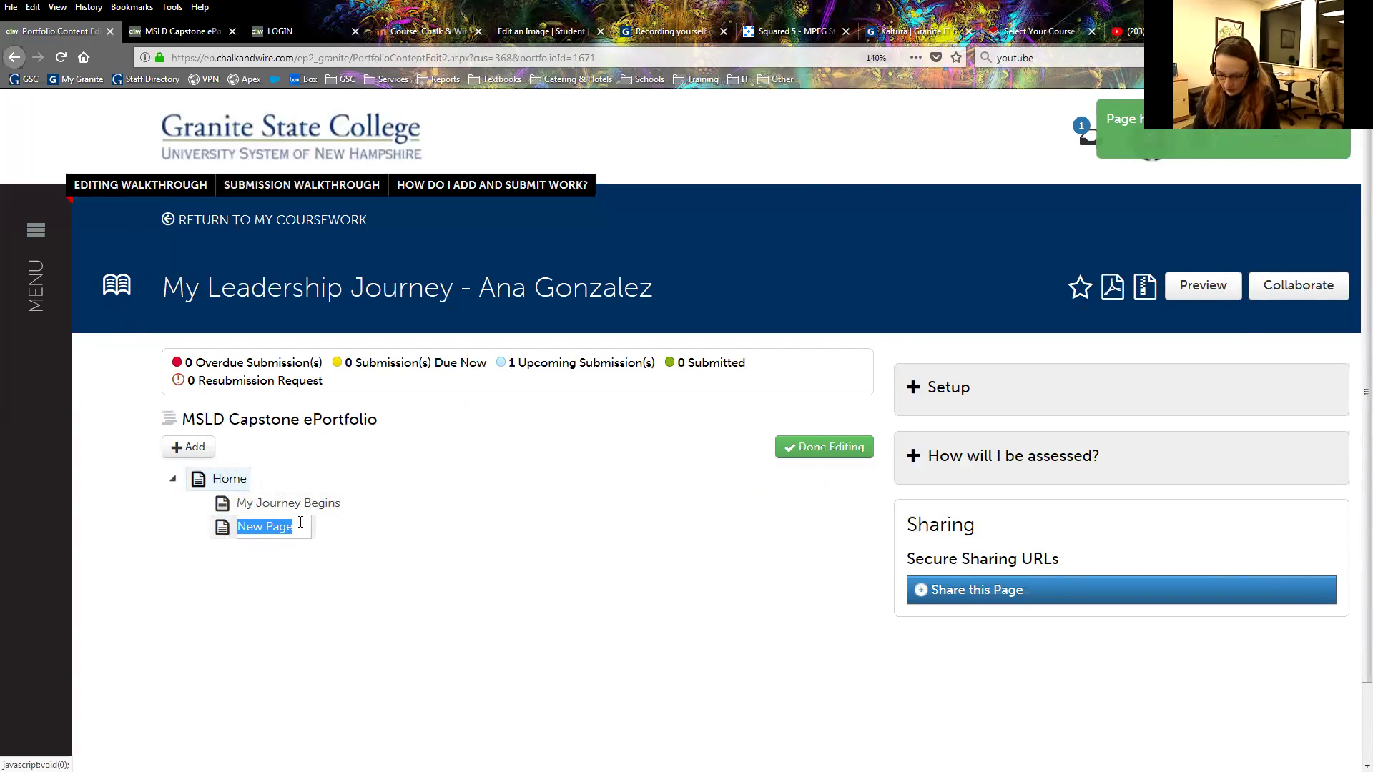
{"action": "type", "text": "My Journey"}
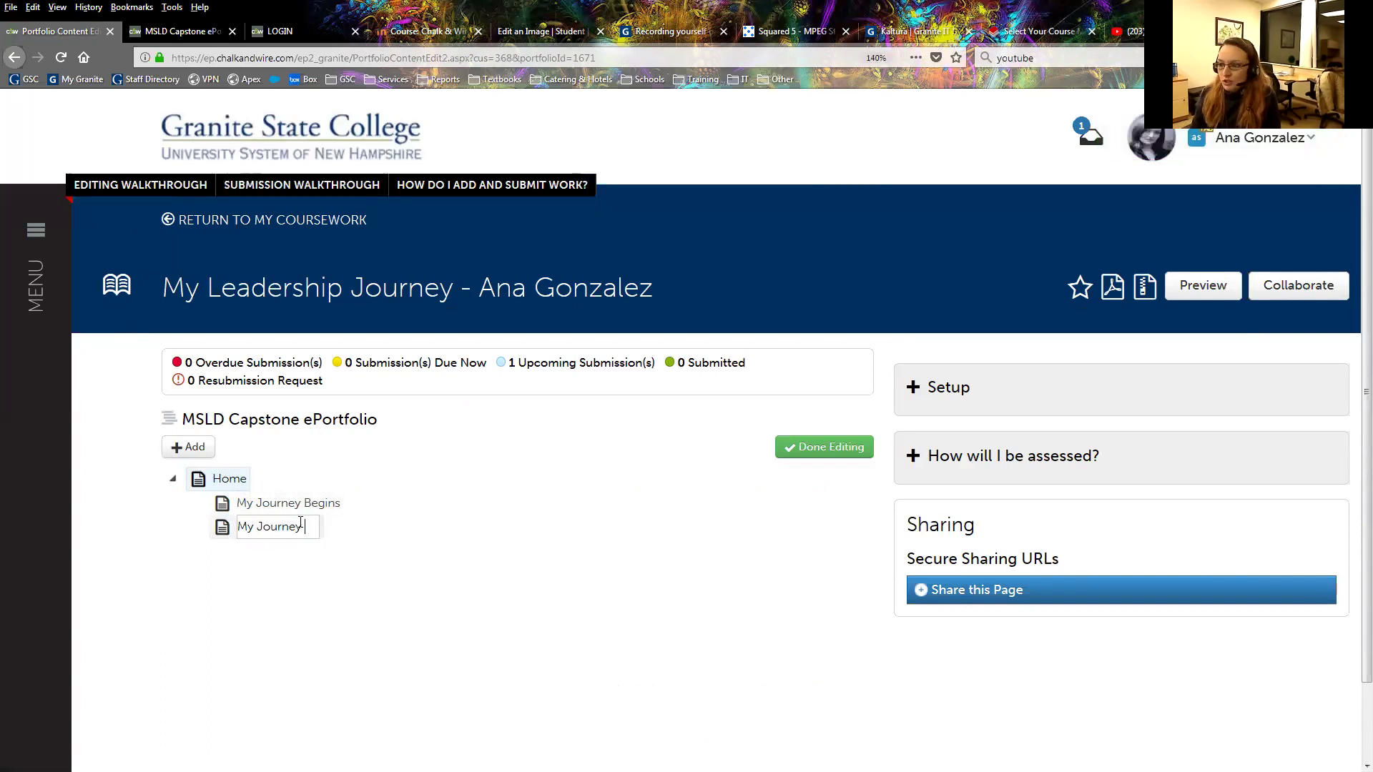
{"action": "type", "text": " Half"}
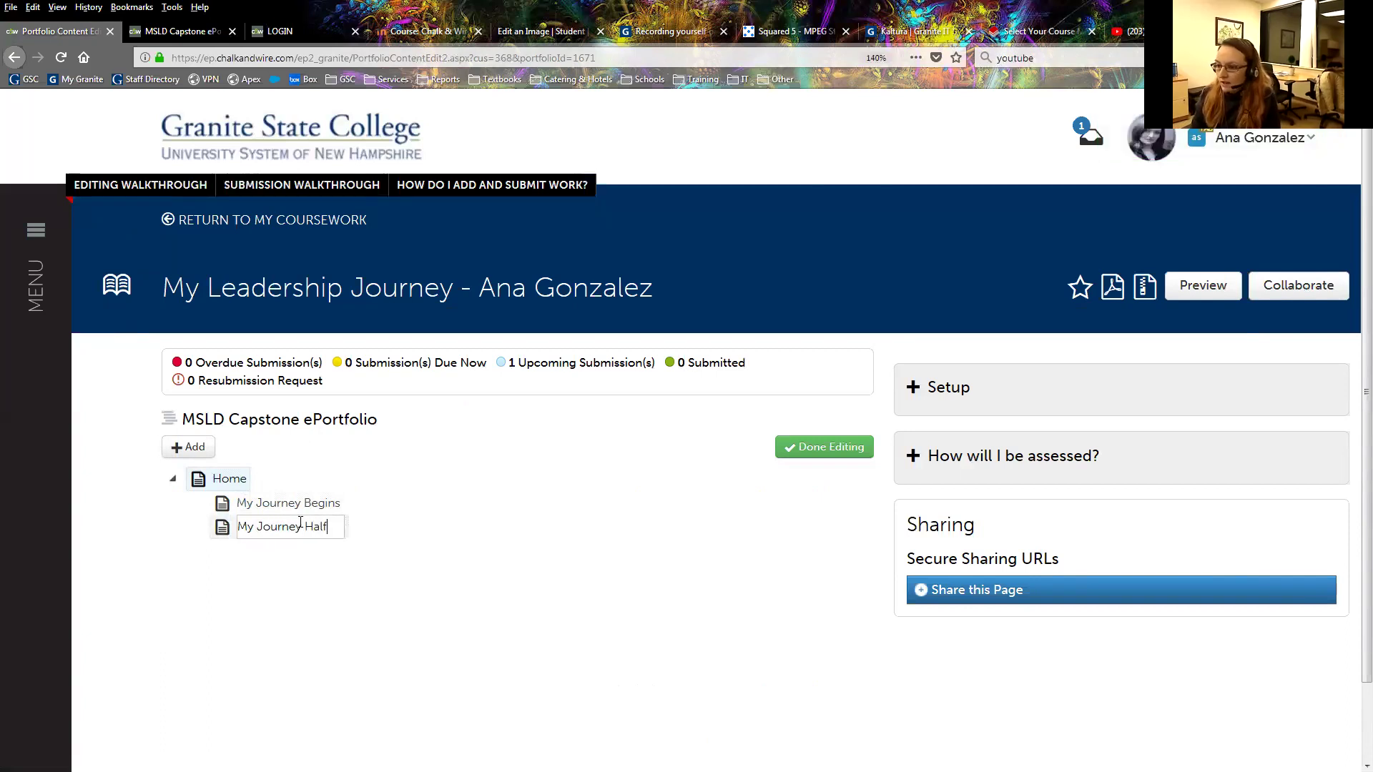
{"action": "type", "text": "way"}
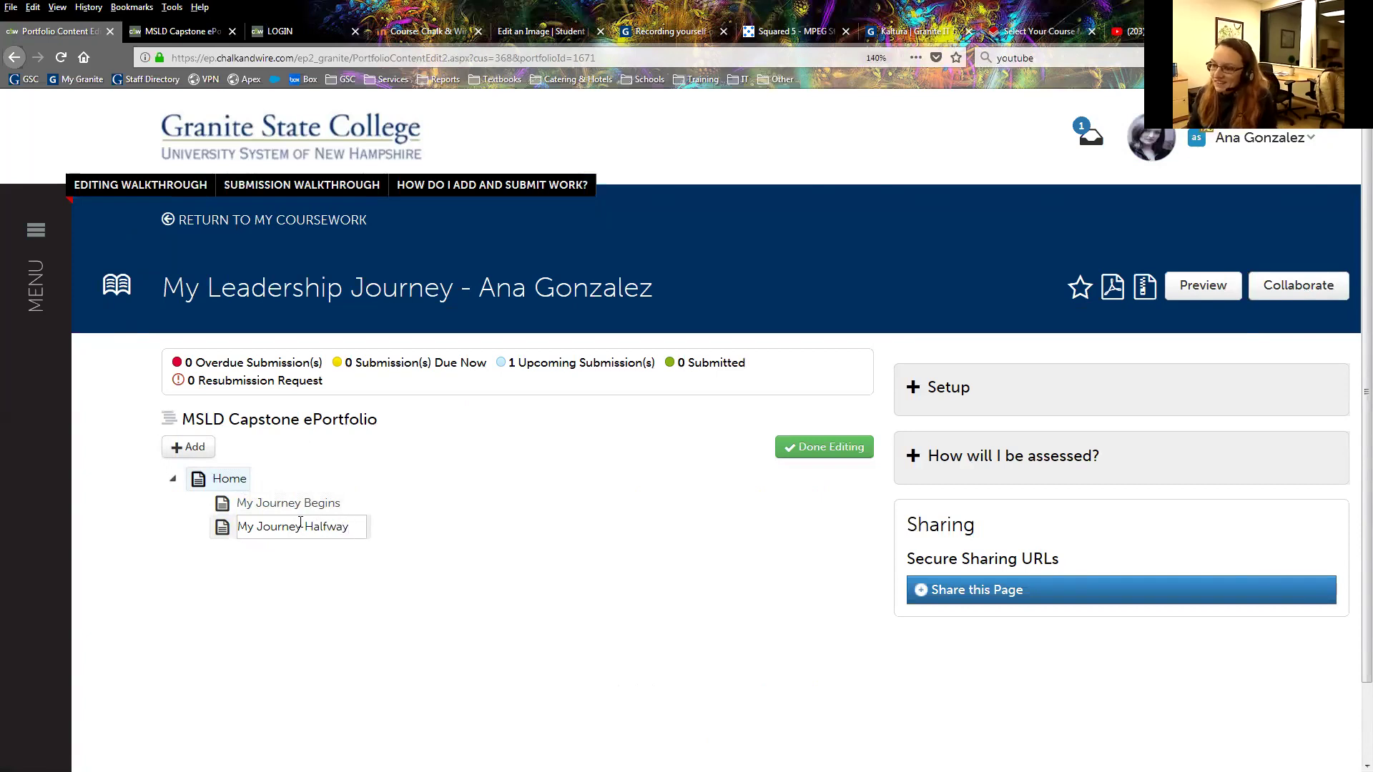
{"action": "key", "text": "Return"}
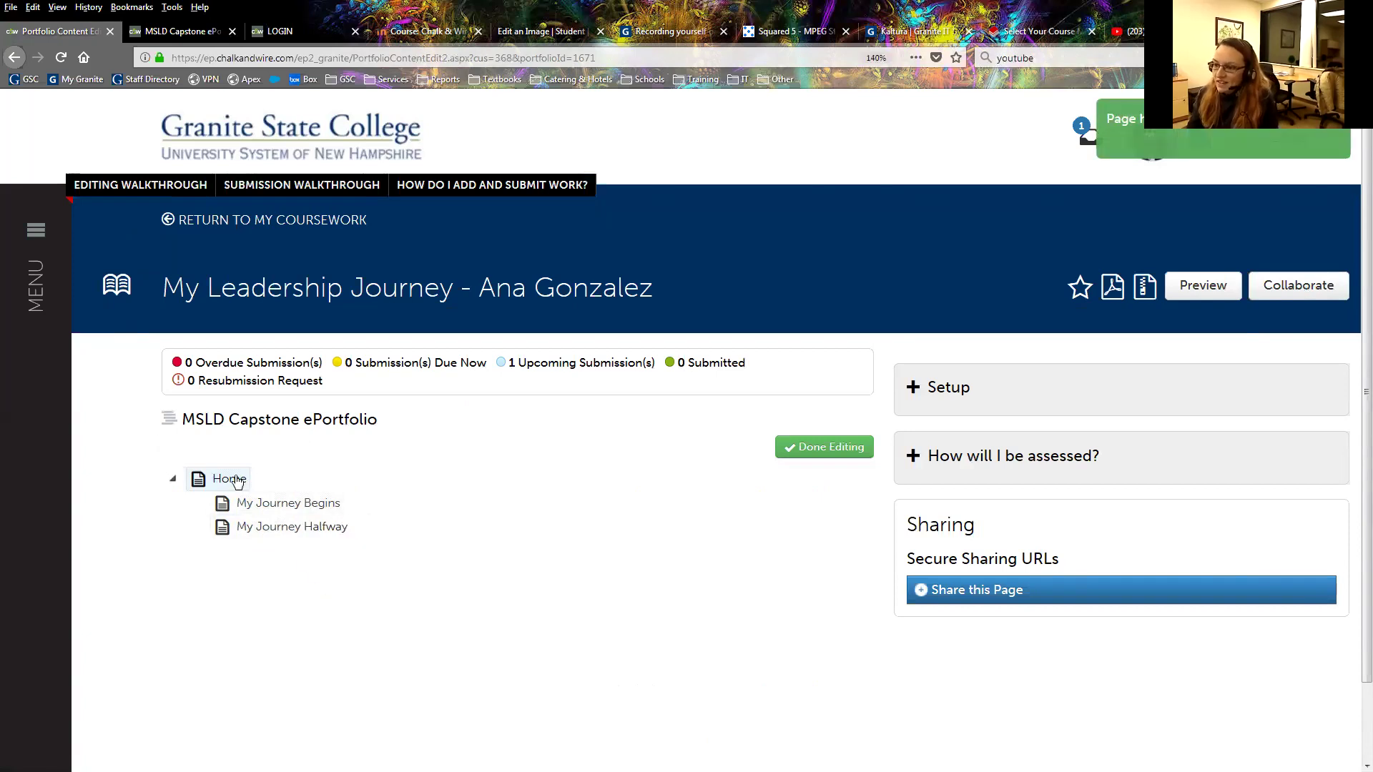
{"action": "left_click", "coordinate": [206, 452]}
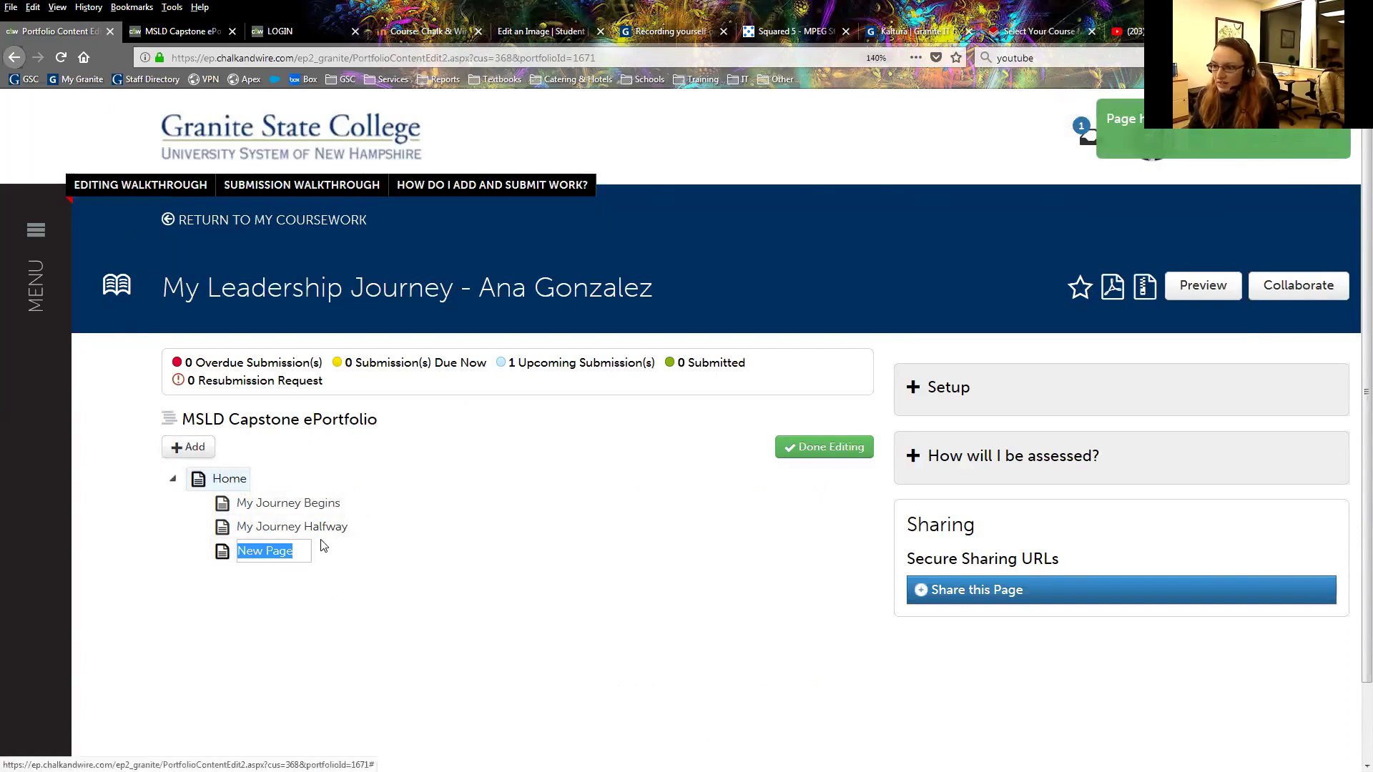
Replace the third page's placeholder name, saving it as 'My Journey Endss' by mistake.
{"action": "left_click_drag", "start_coordinate": [295, 551], "coordinate": [242, 550]}
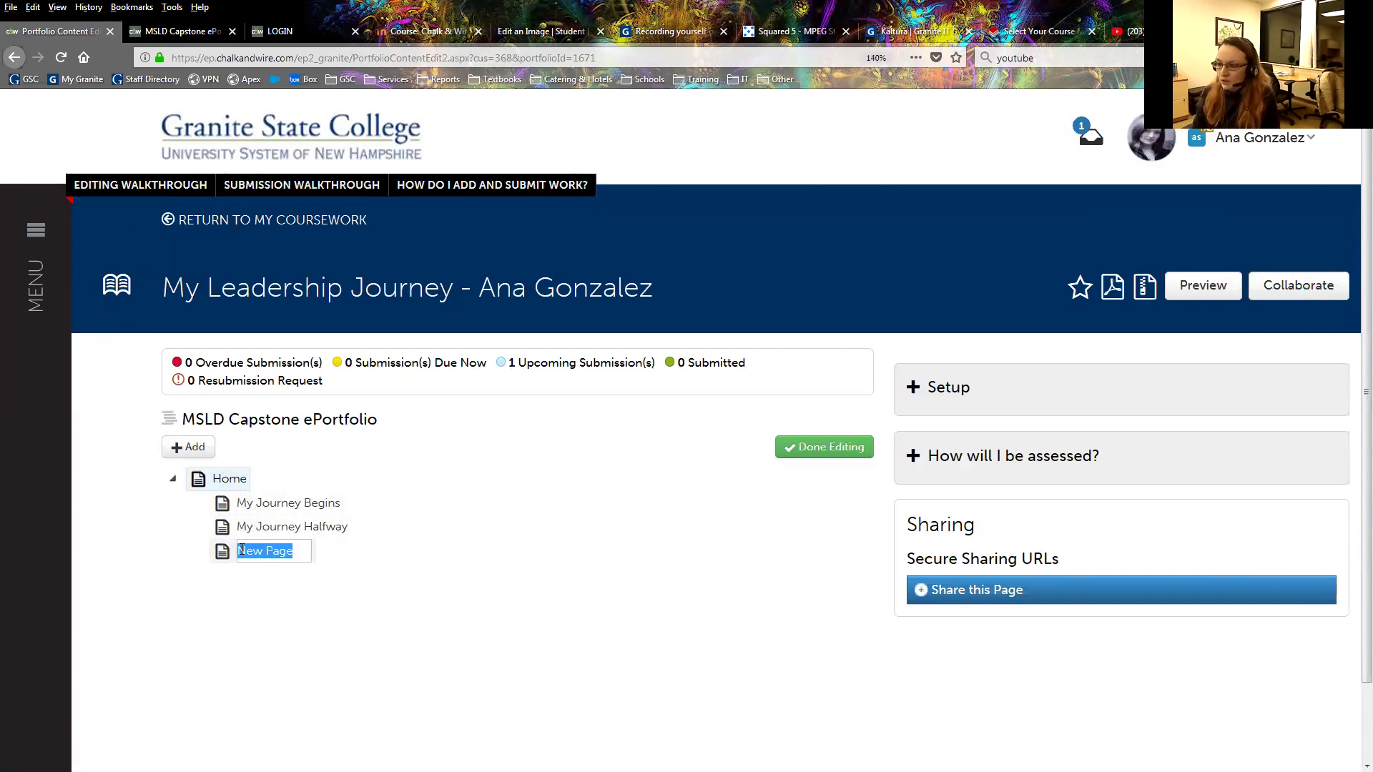
{"action": "key", "text": "BackSpace"}
{"action": "type", "text": "My"}
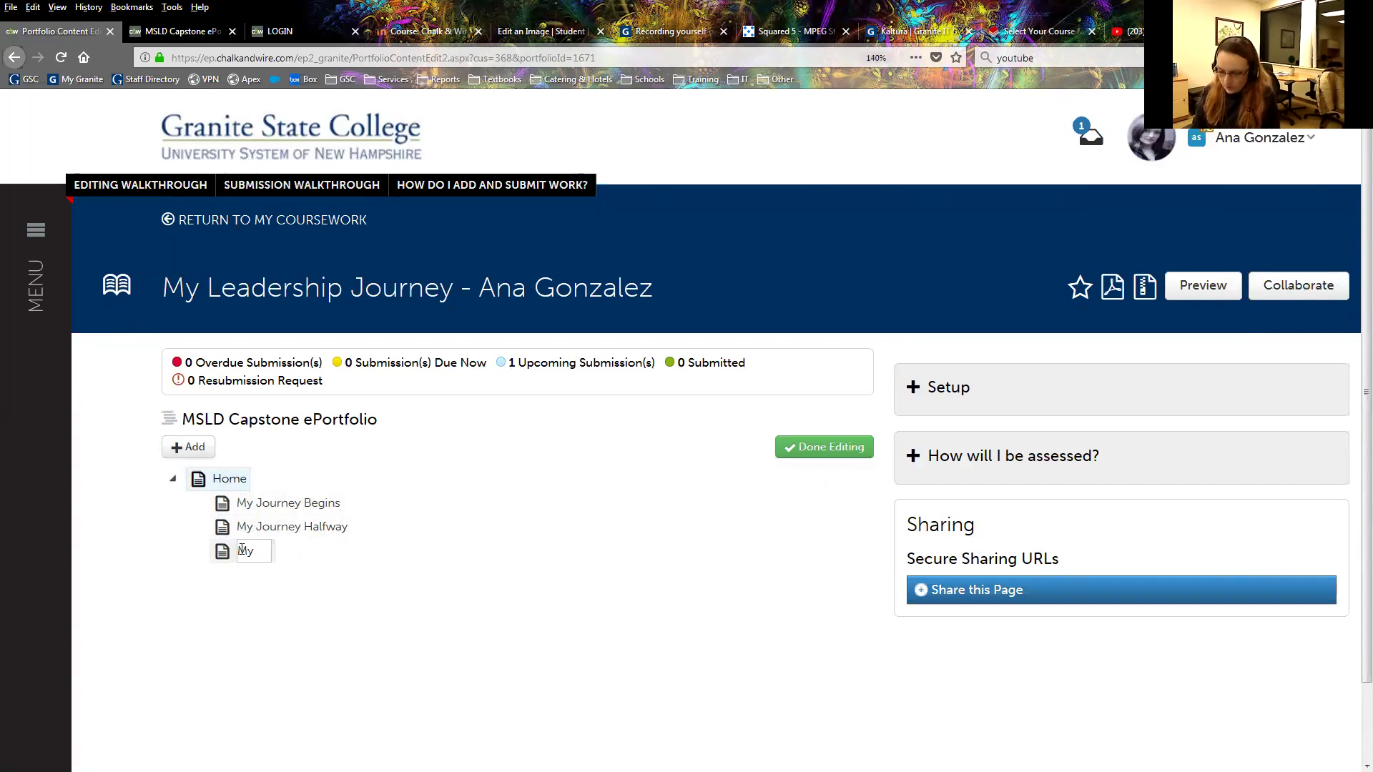
{"action": "type", "text": " Journ"}
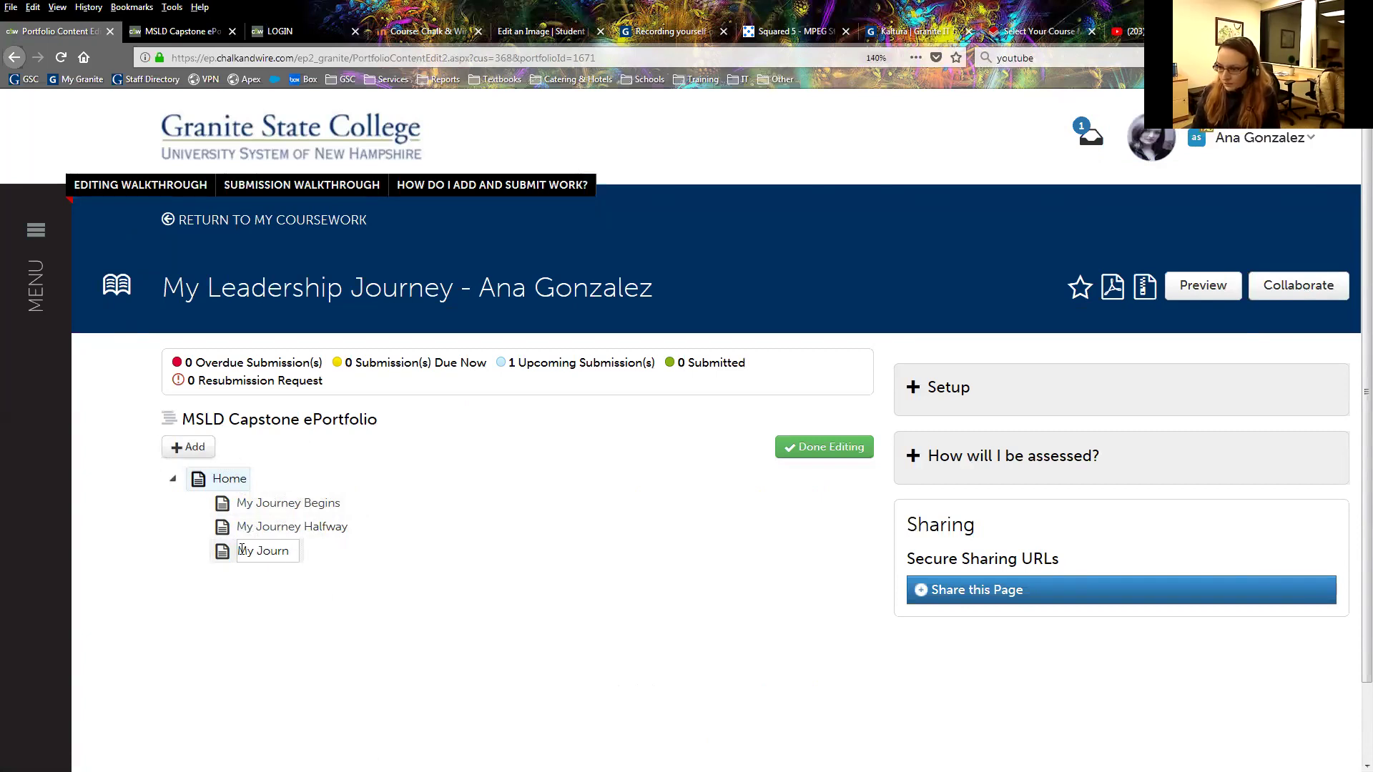
{"action": "type", "text": "ey Endss"}
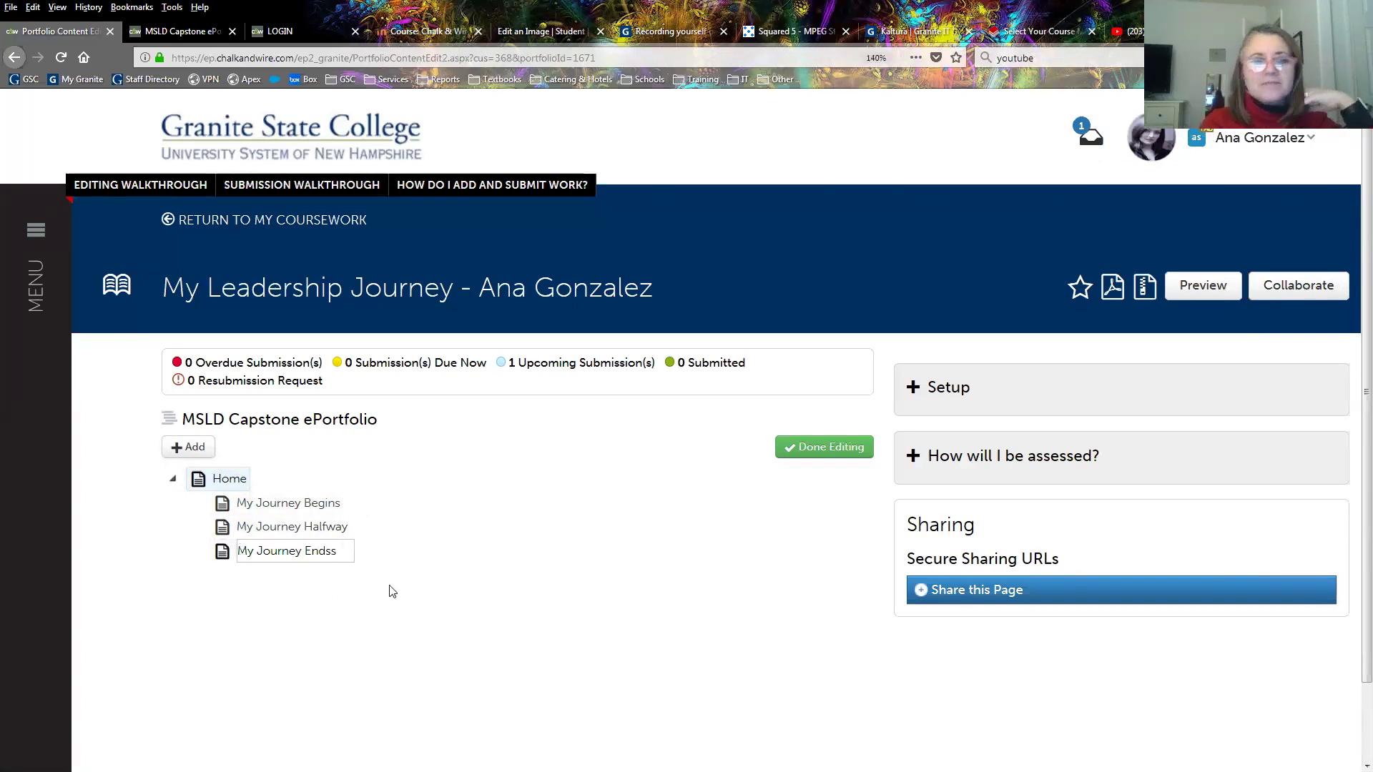
{"action": "left_click", "coordinate": [389, 591]}
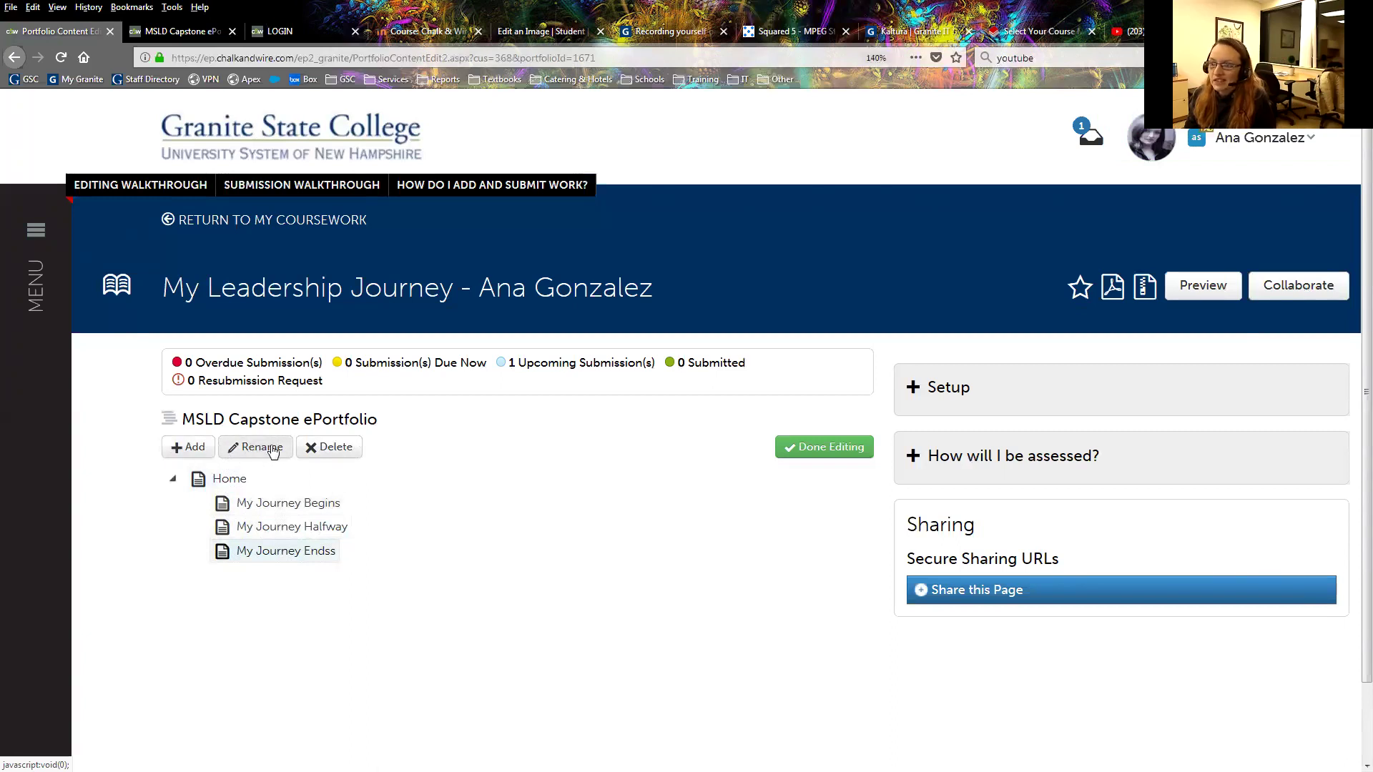
Correct the third page's name from 'My Journey Endss' to 'My Journey Ends'.
{"action": "left_click", "coordinate": [273, 448]}
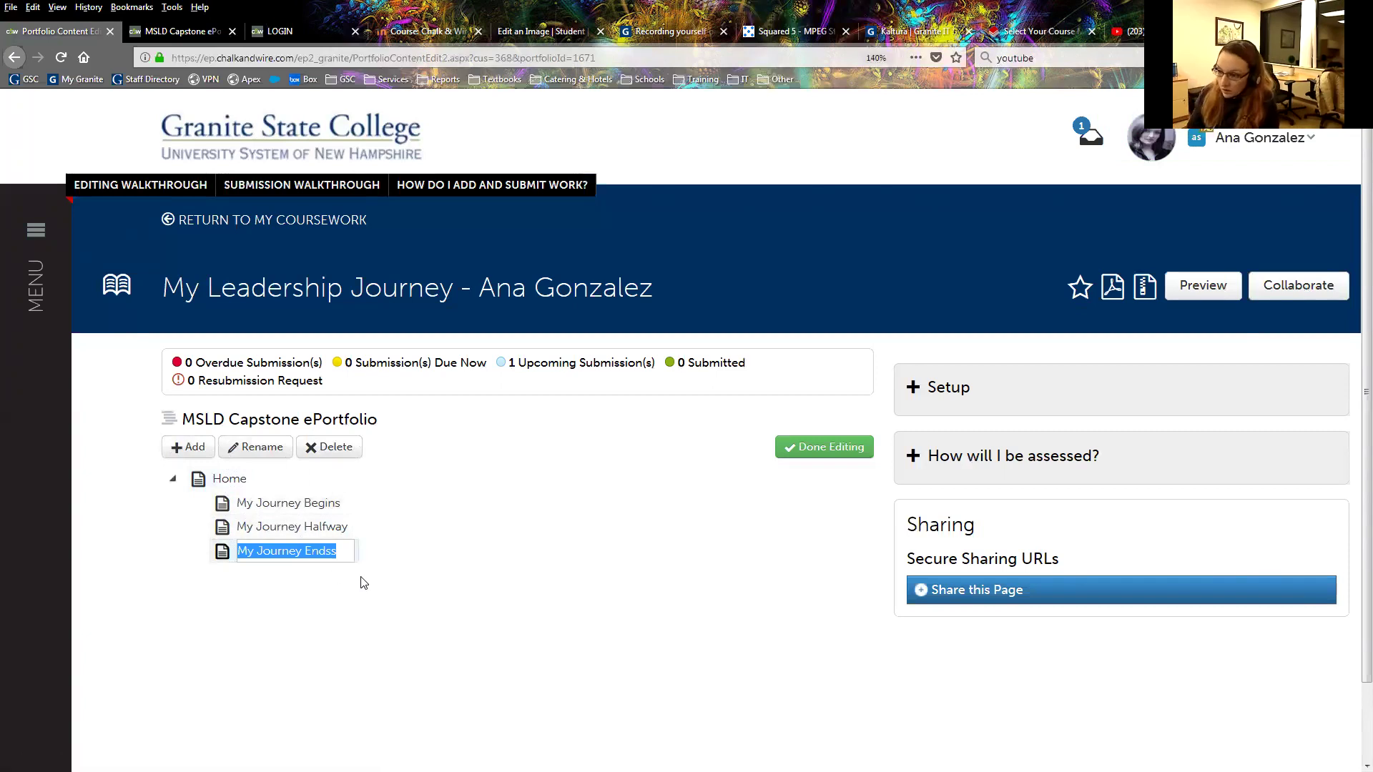
{"action": "left_click", "coordinate": [338, 550]}
{"action": "key", "text": "BackSpace"}
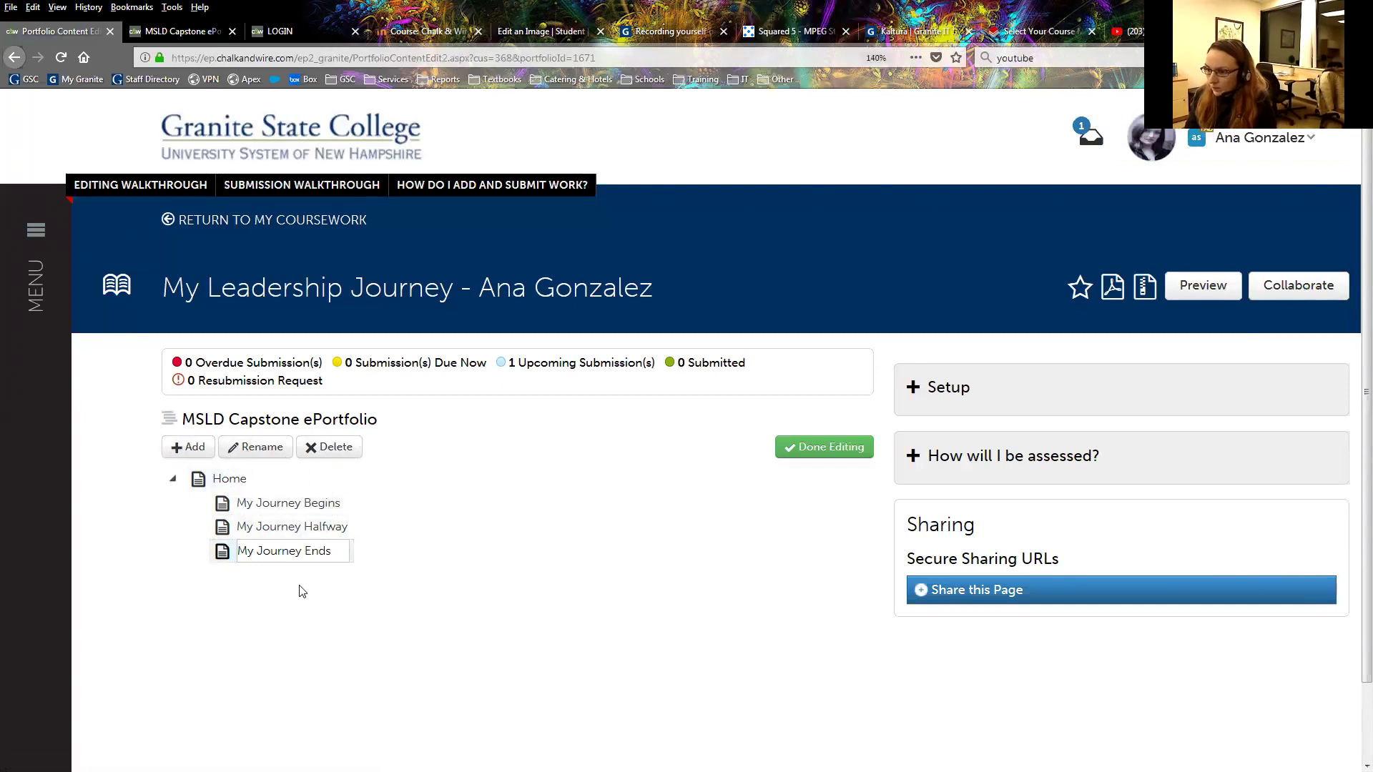
{"action": "key", "text": "Return"}
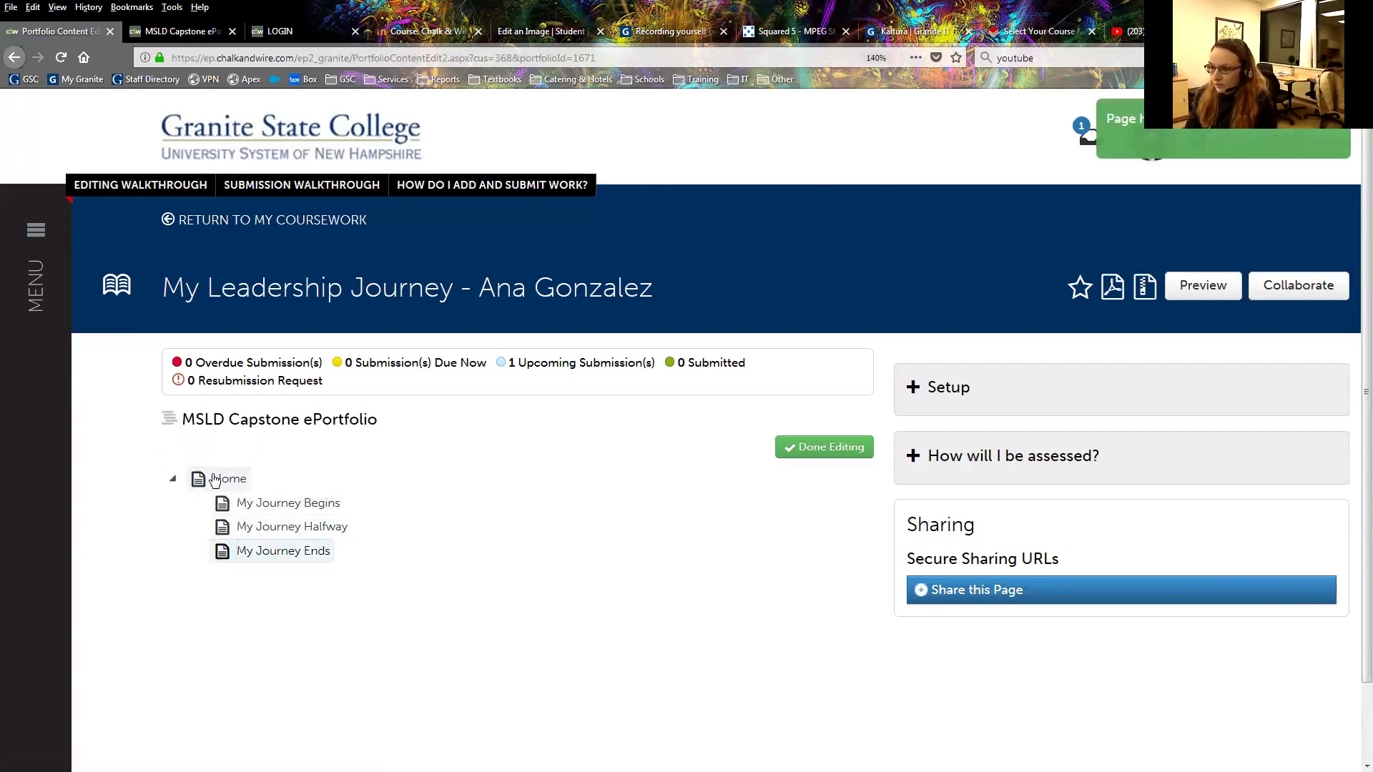
Add a page named 'Conclusion' under Home.
{"action": "left_click", "coordinate": [227, 479]}
{"action": "left_click", "coordinate": [188, 447]}
{"action": "type", "text": "Concl"}
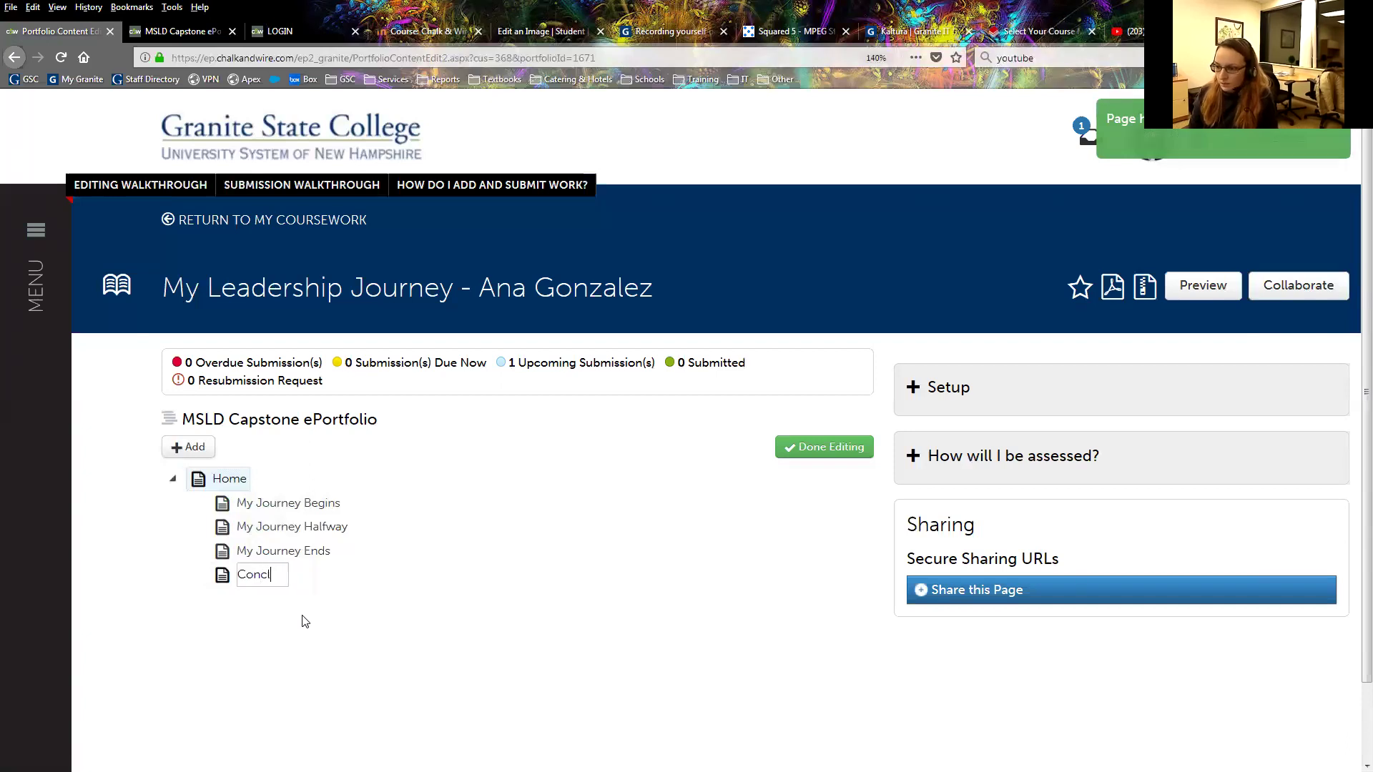
{"action": "type", "text": "usion"}
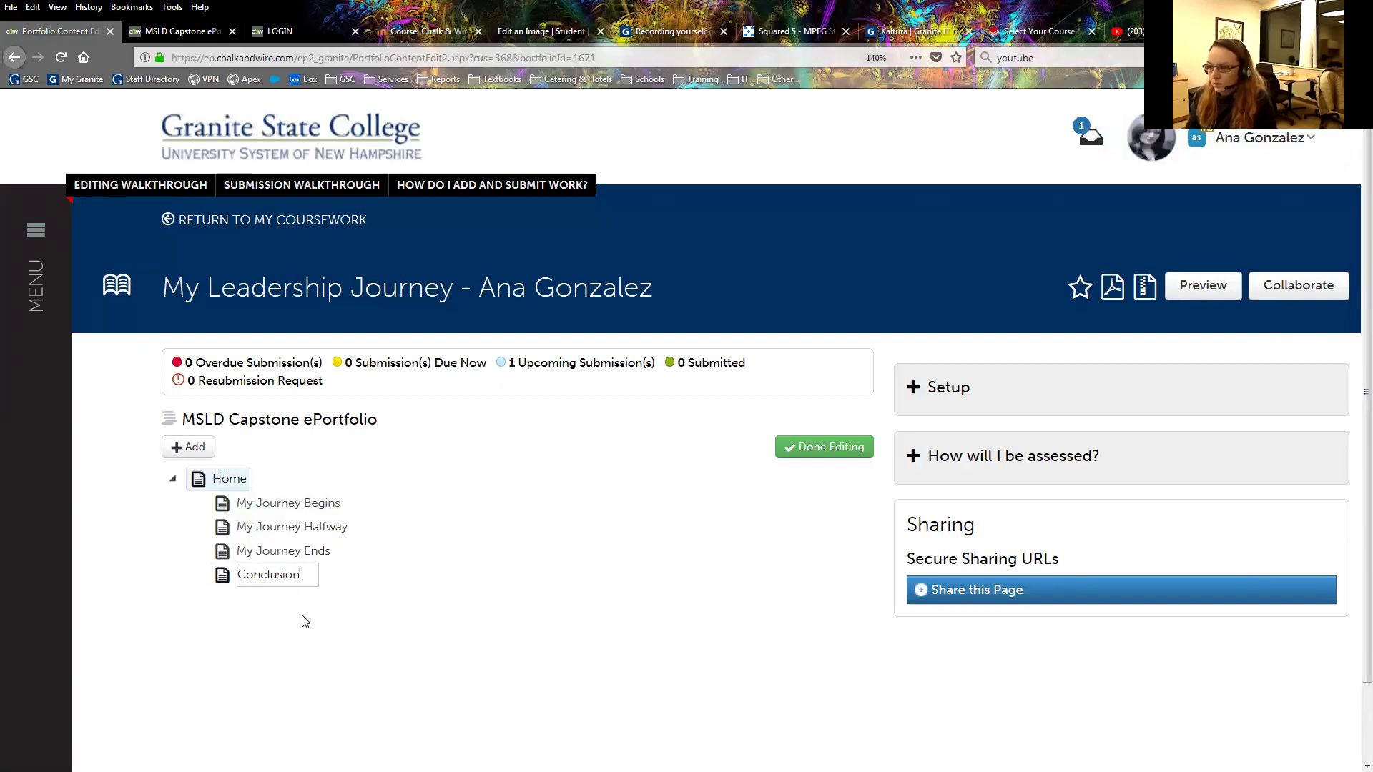
{"action": "left_click", "coordinate": [270, 615]}
Add a child New Page beneath My Journey Ends and select it.
{"action": "left_click", "coordinate": [222, 476]}
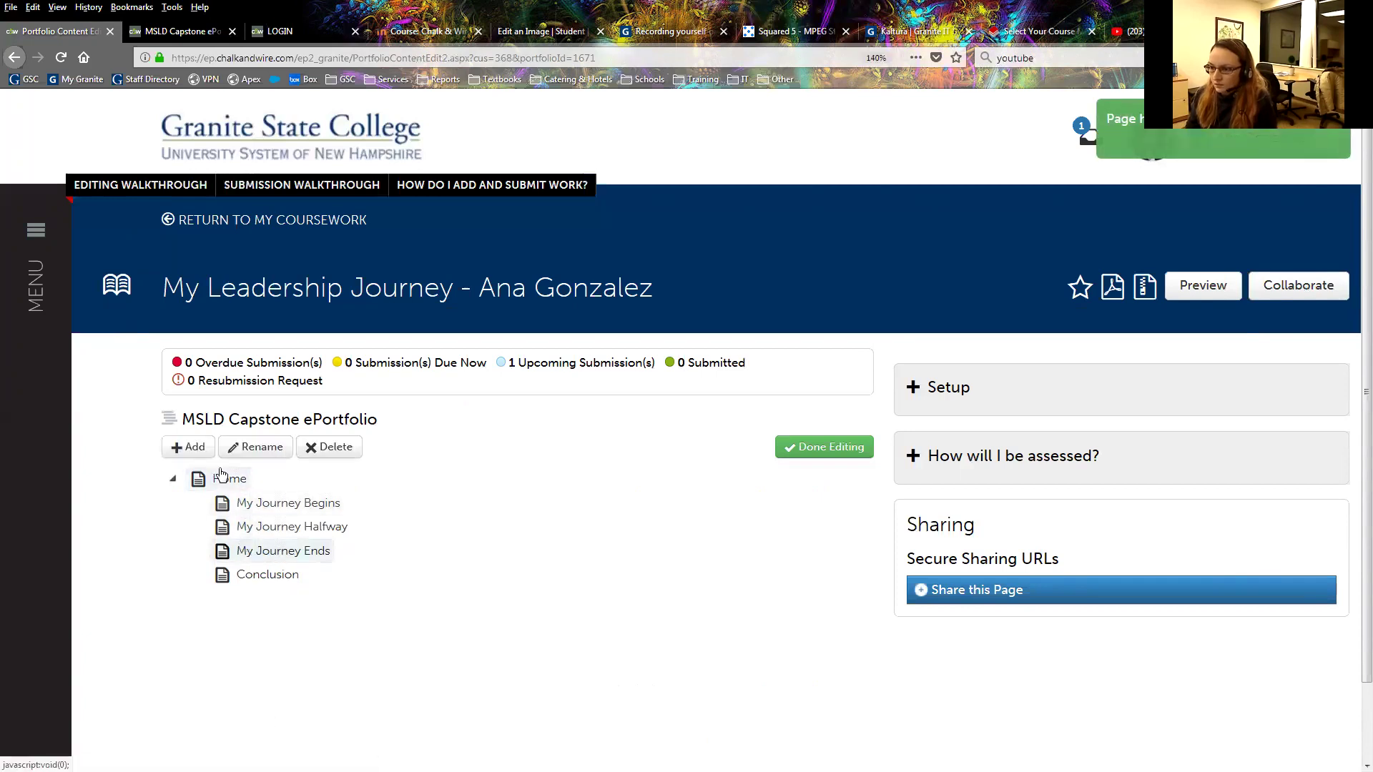
{"action": "left_click", "coordinate": [185, 446]}
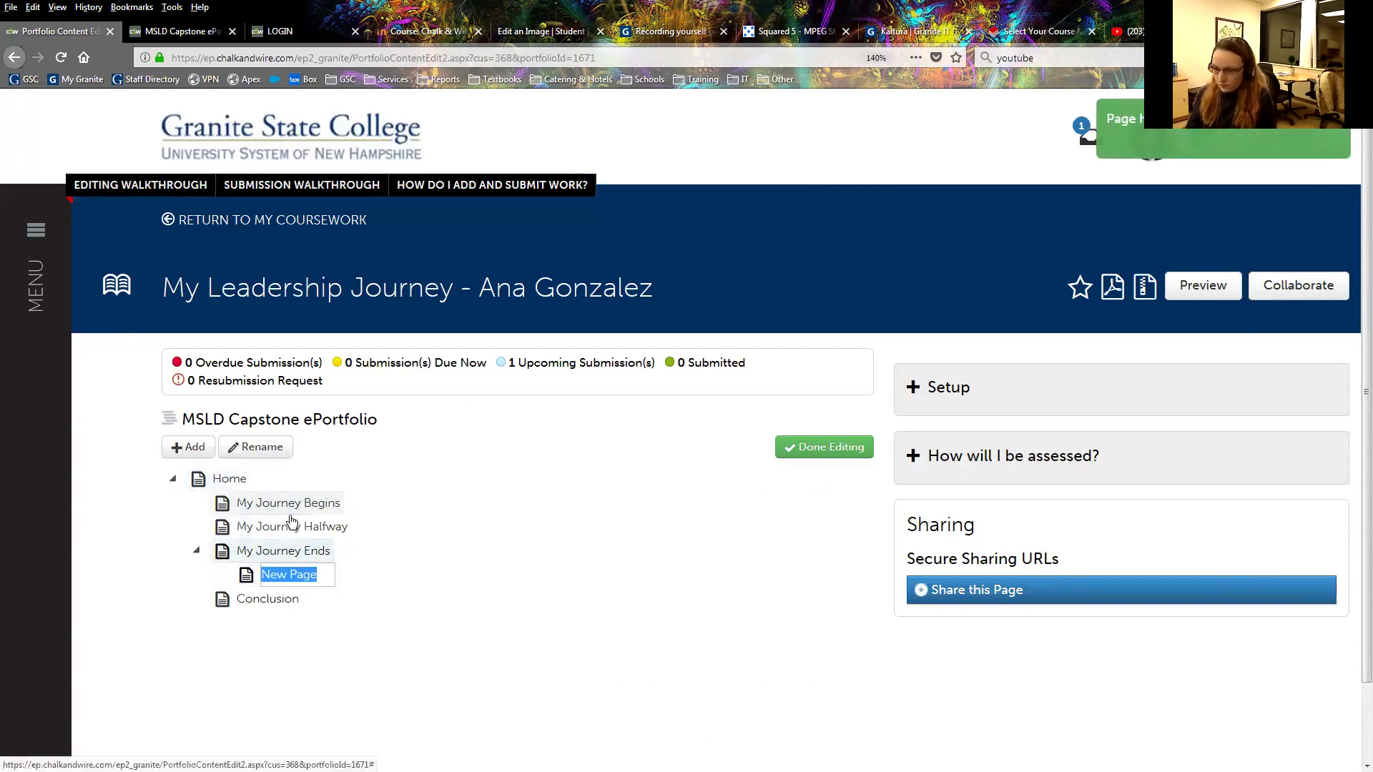
{"action": "left_click", "coordinate": [346, 572]}
{"action": "left_click", "coordinate": [270, 570]}
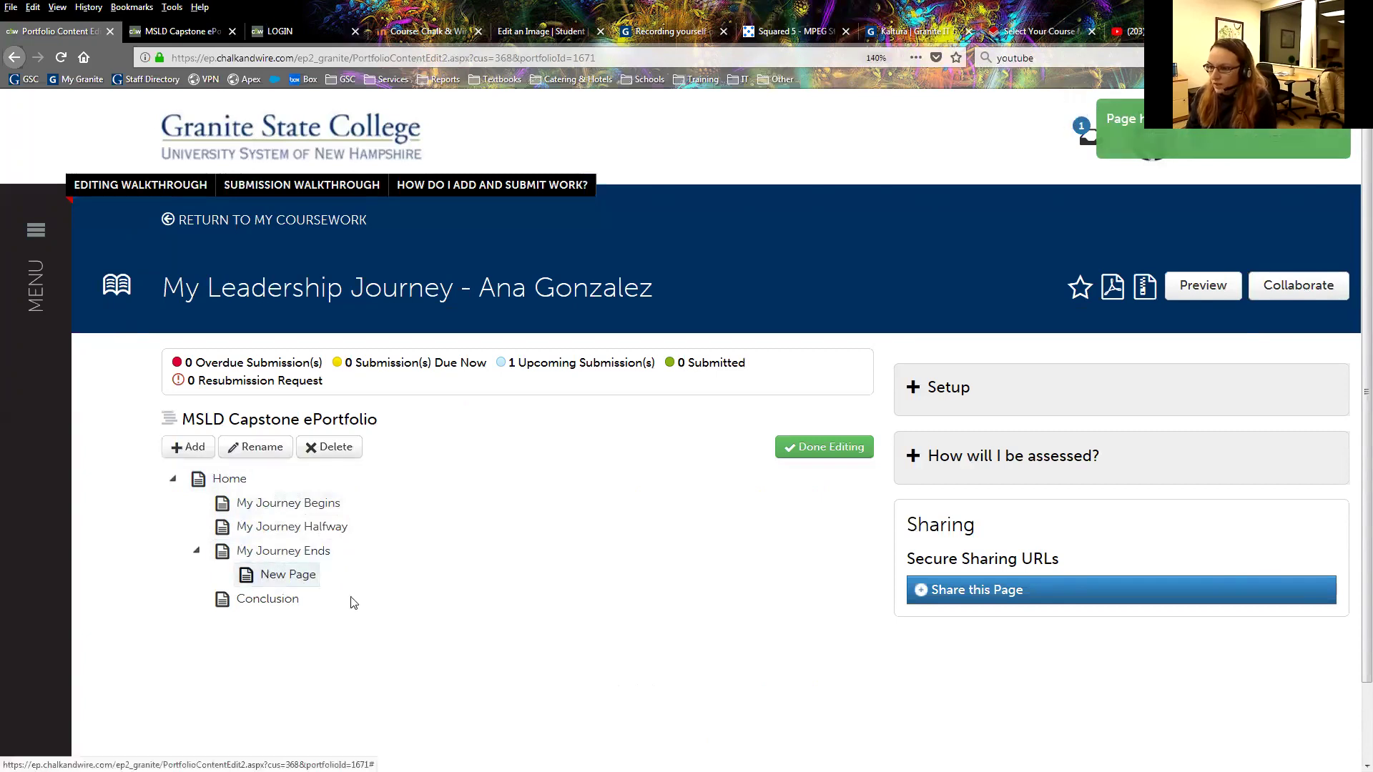
Delete the New Page under My Journey Ends and add a child under My Journey Begins.
{"action": "left_click", "coordinate": [336, 450]}
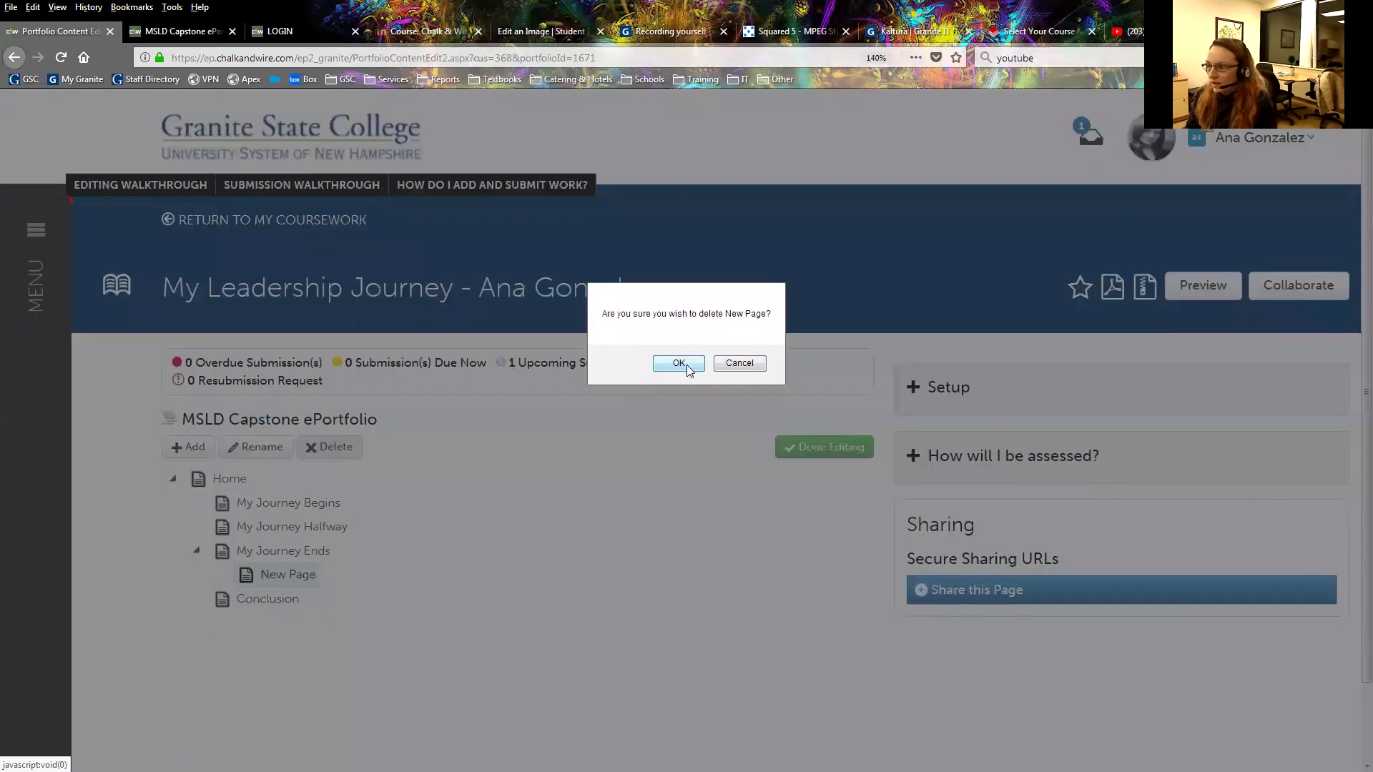
{"action": "left_click", "coordinate": [679, 364]}
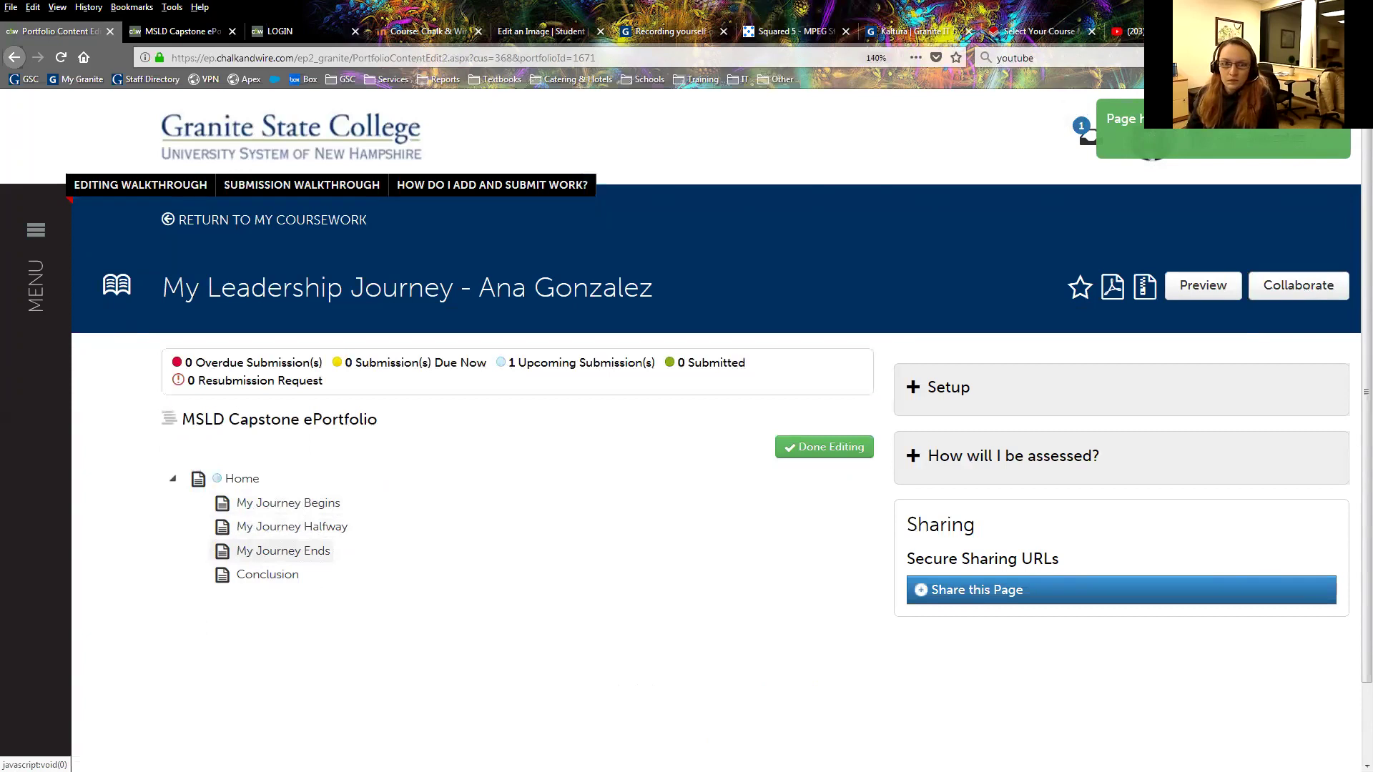
{"action": "left_click", "coordinate": [288, 502]}
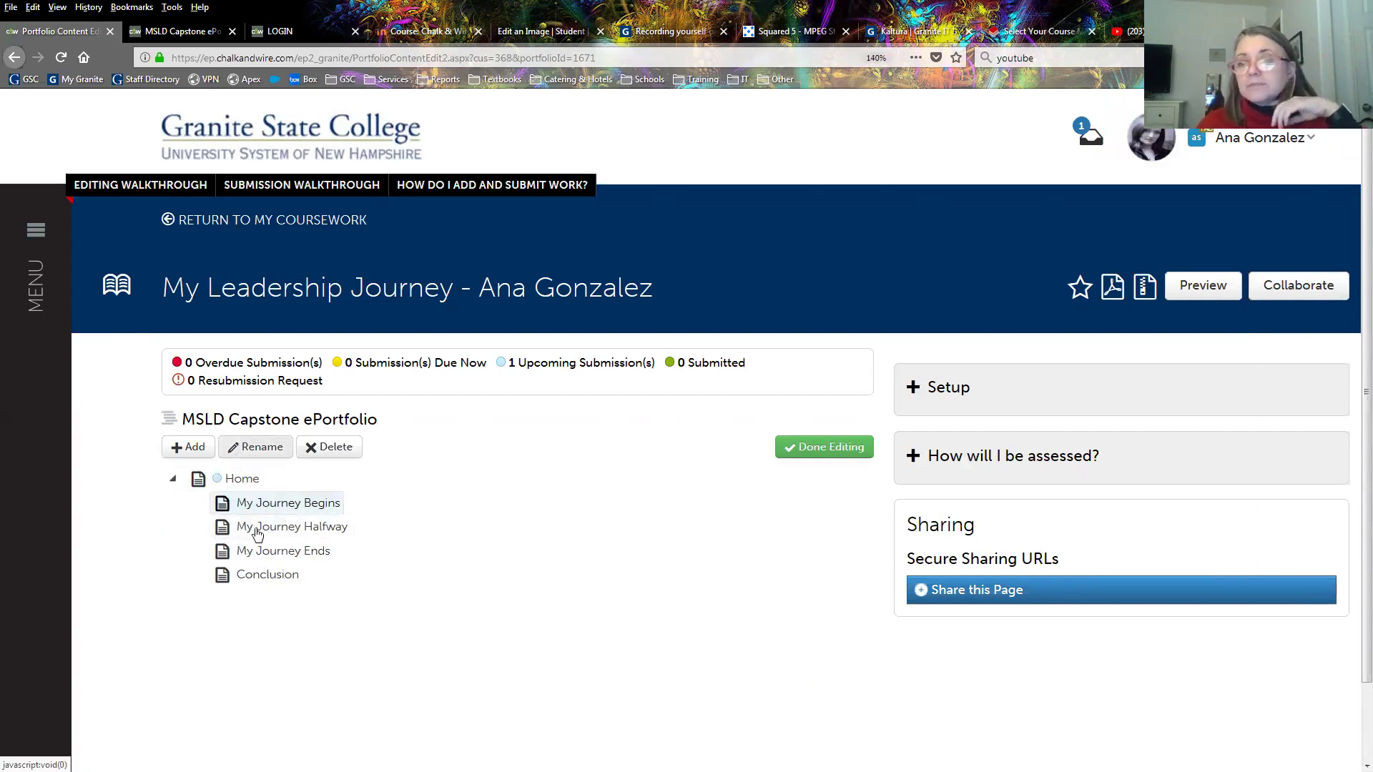
{"action": "left_click", "coordinate": [172, 448]}
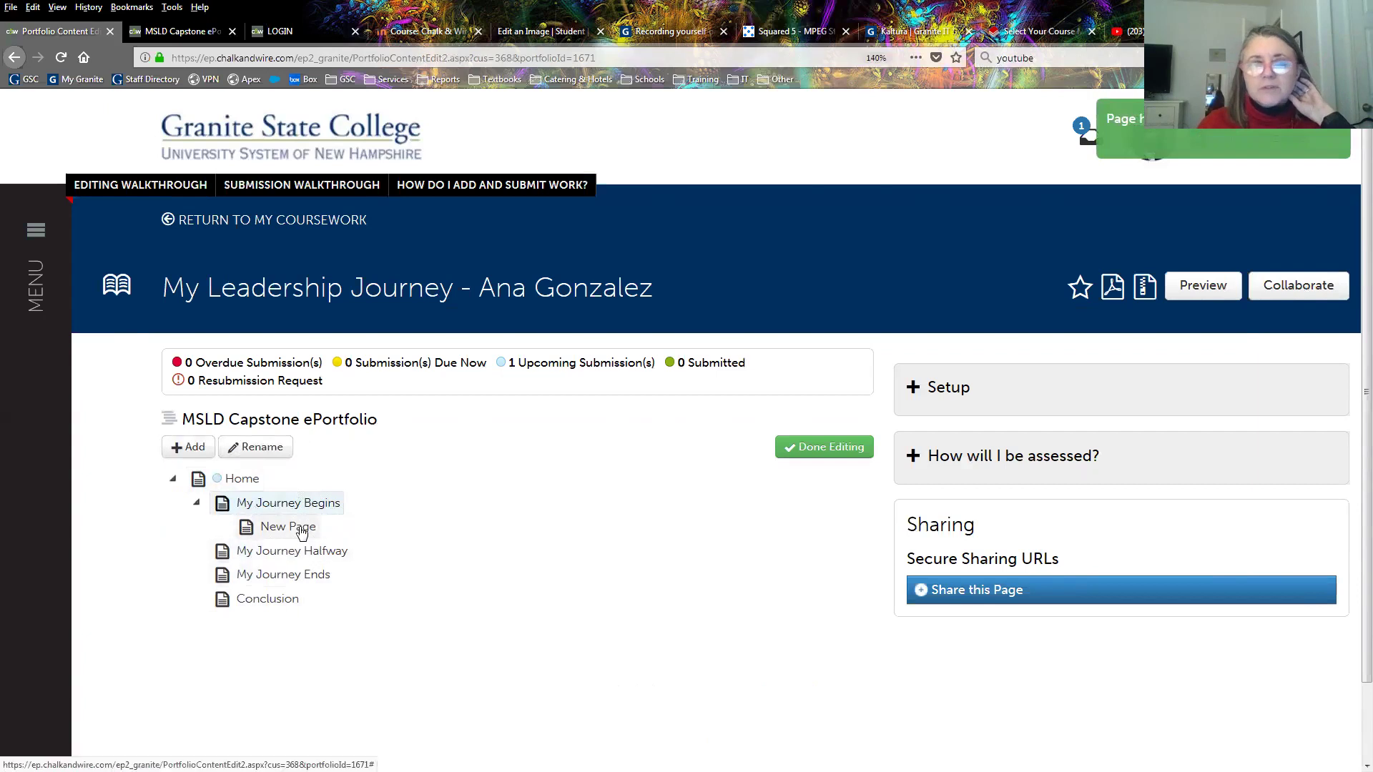
Delete the child under My Journey Begins and add a fresh New Page under Home.
{"action": "left_click", "coordinate": [288, 527]}
{"action": "left_click", "coordinate": [322, 448]}
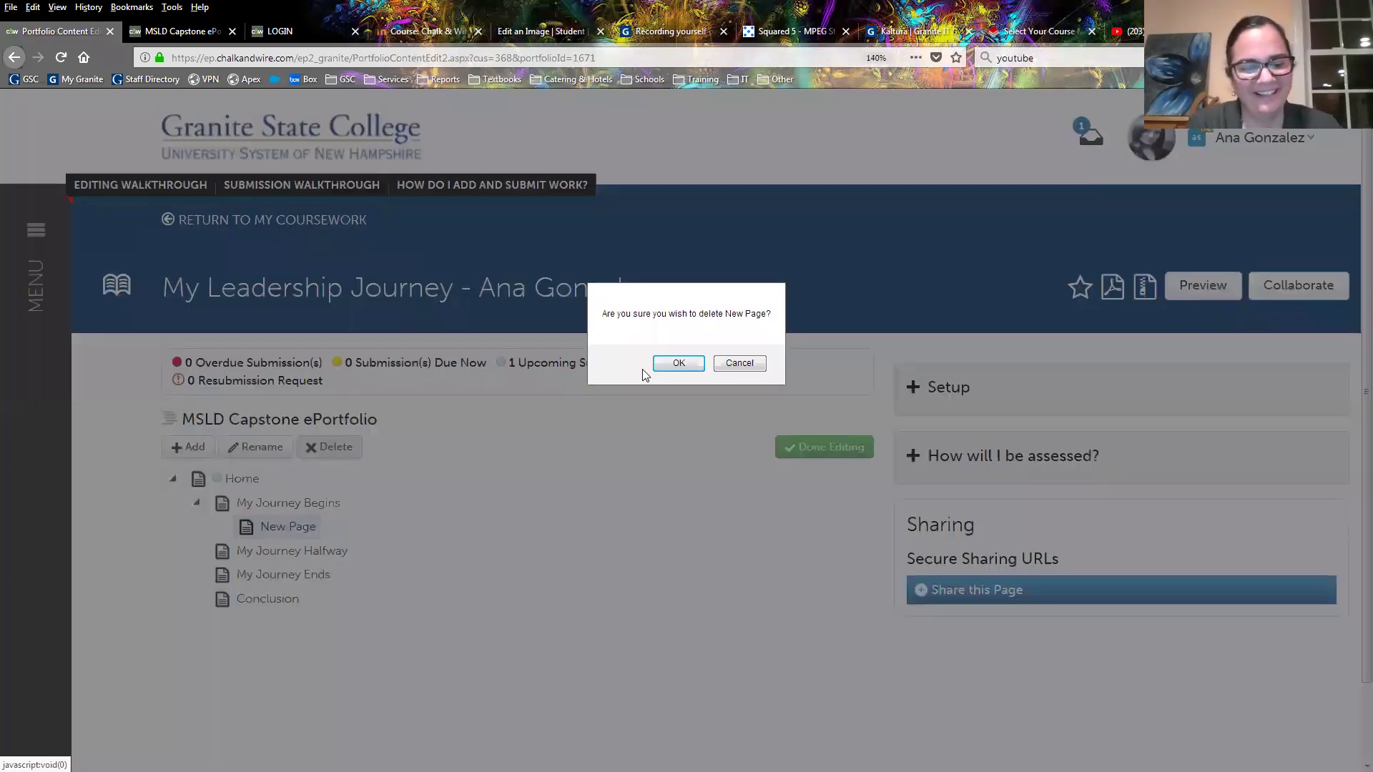
{"action": "left_click", "coordinate": [661, 364]}
{"action": "left_click", "coordinate": [227, 478]}
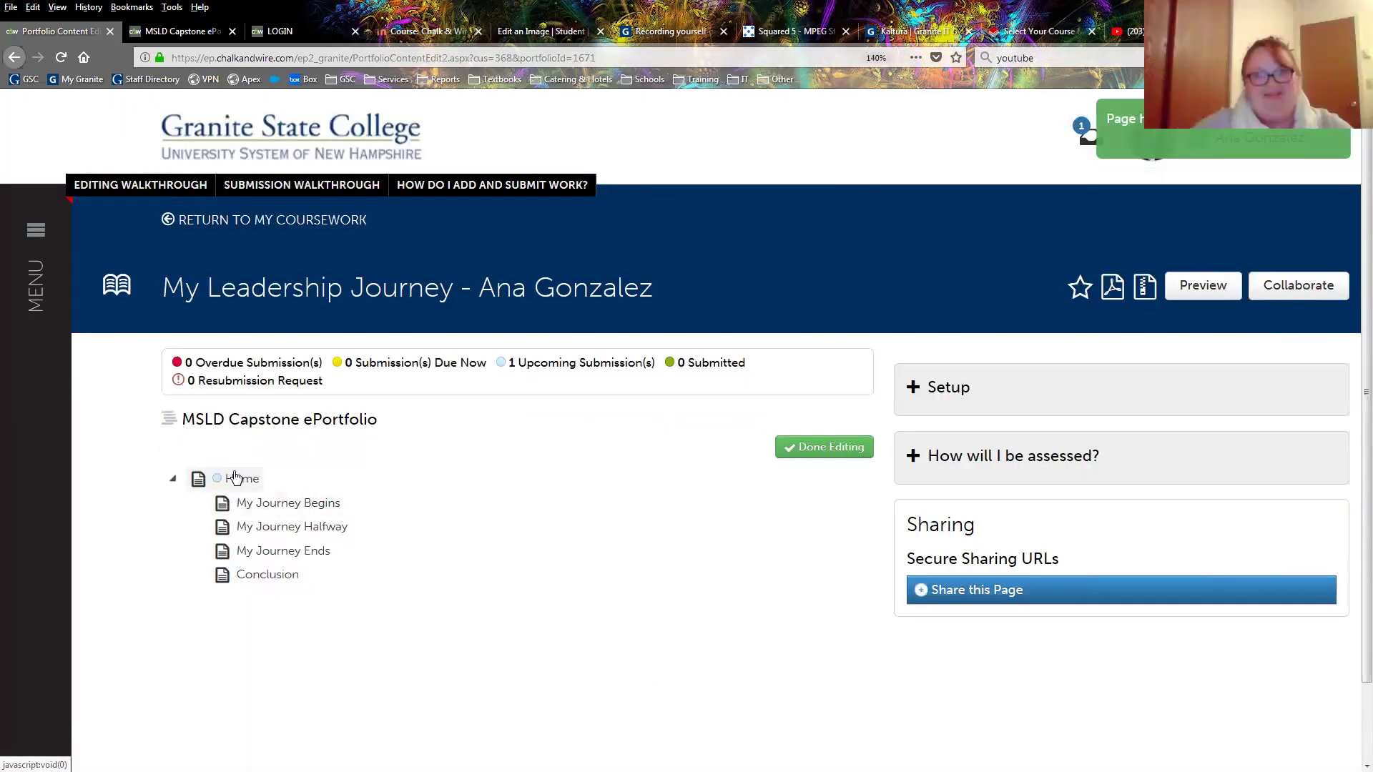
{"action": "left_click", "coordinate": [187, 449]}
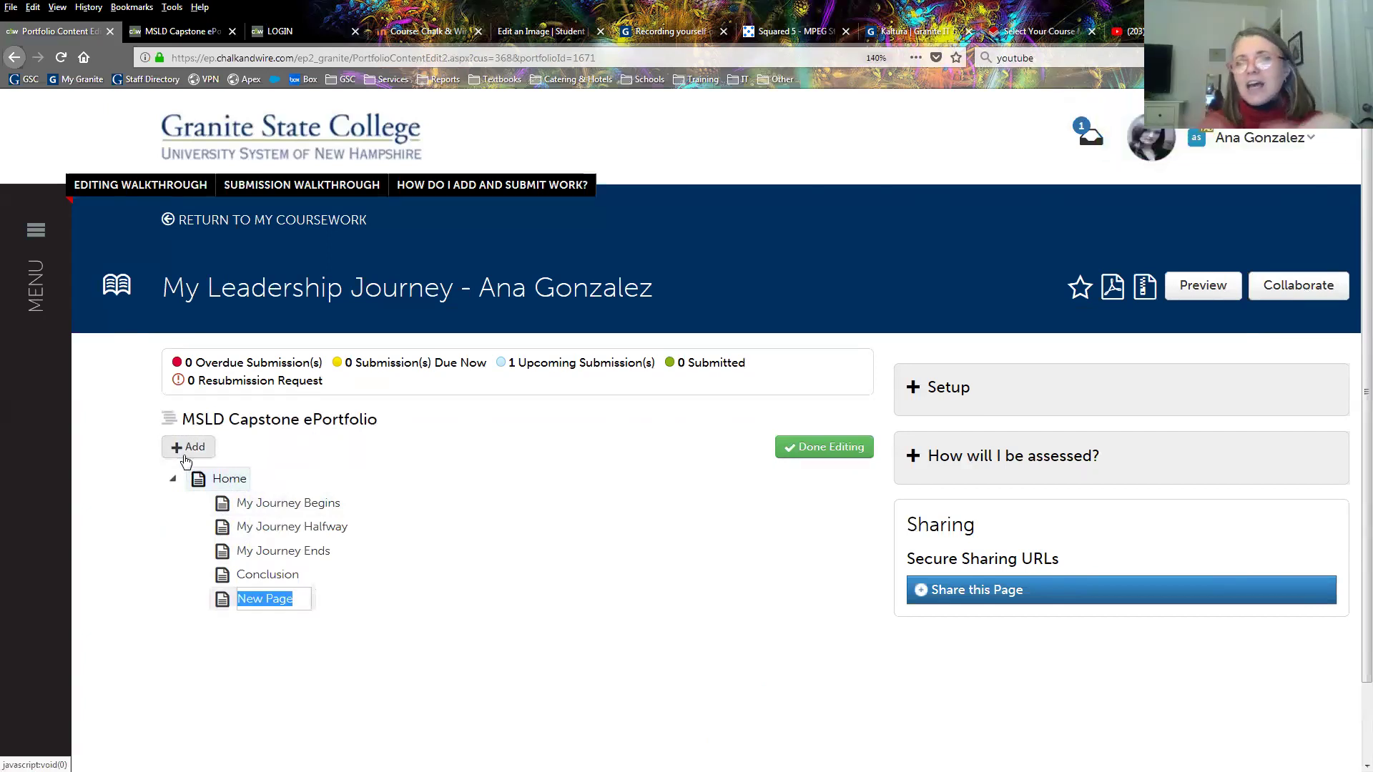
Name the newest page 'Additional Growth' and select it in the contents tree.
{"action": "type", "text": "Additional"}
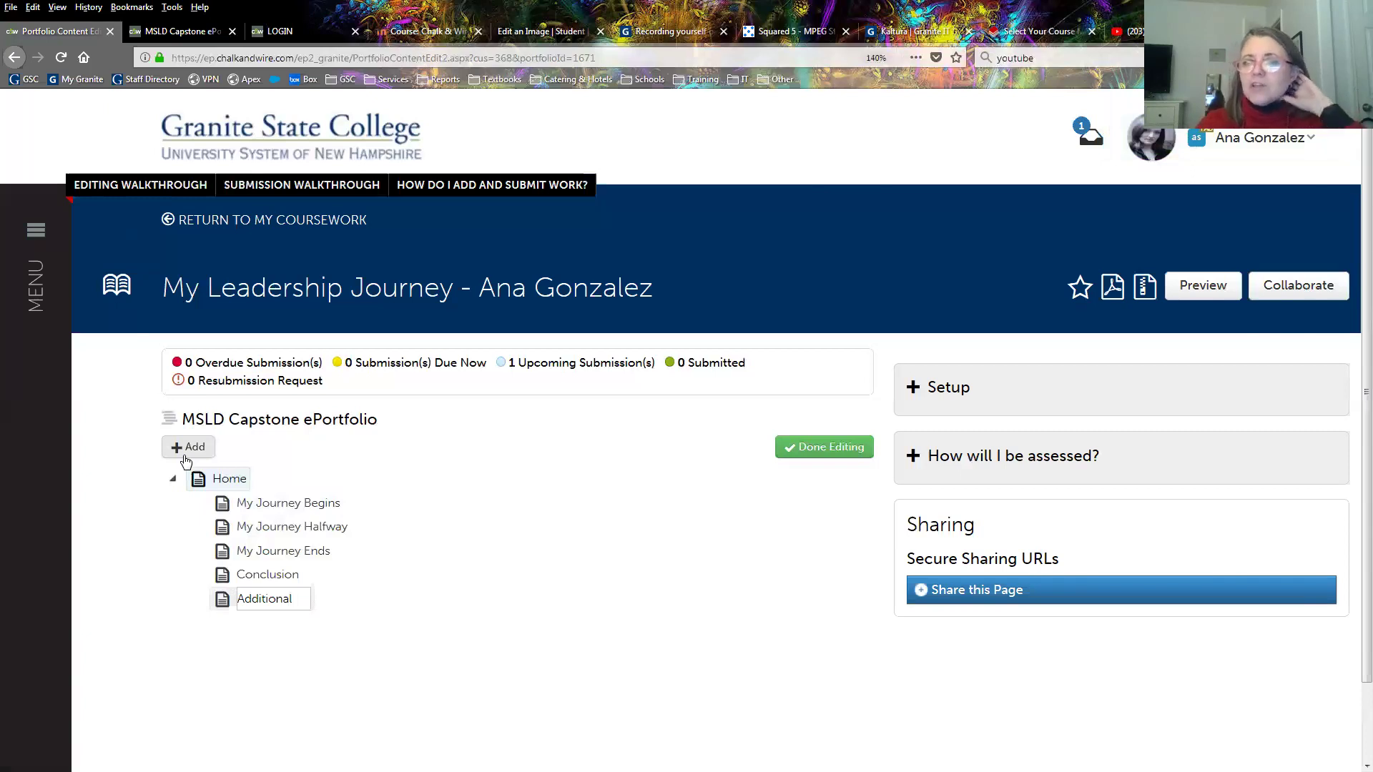
{"action": "type", "text": " Growth"}
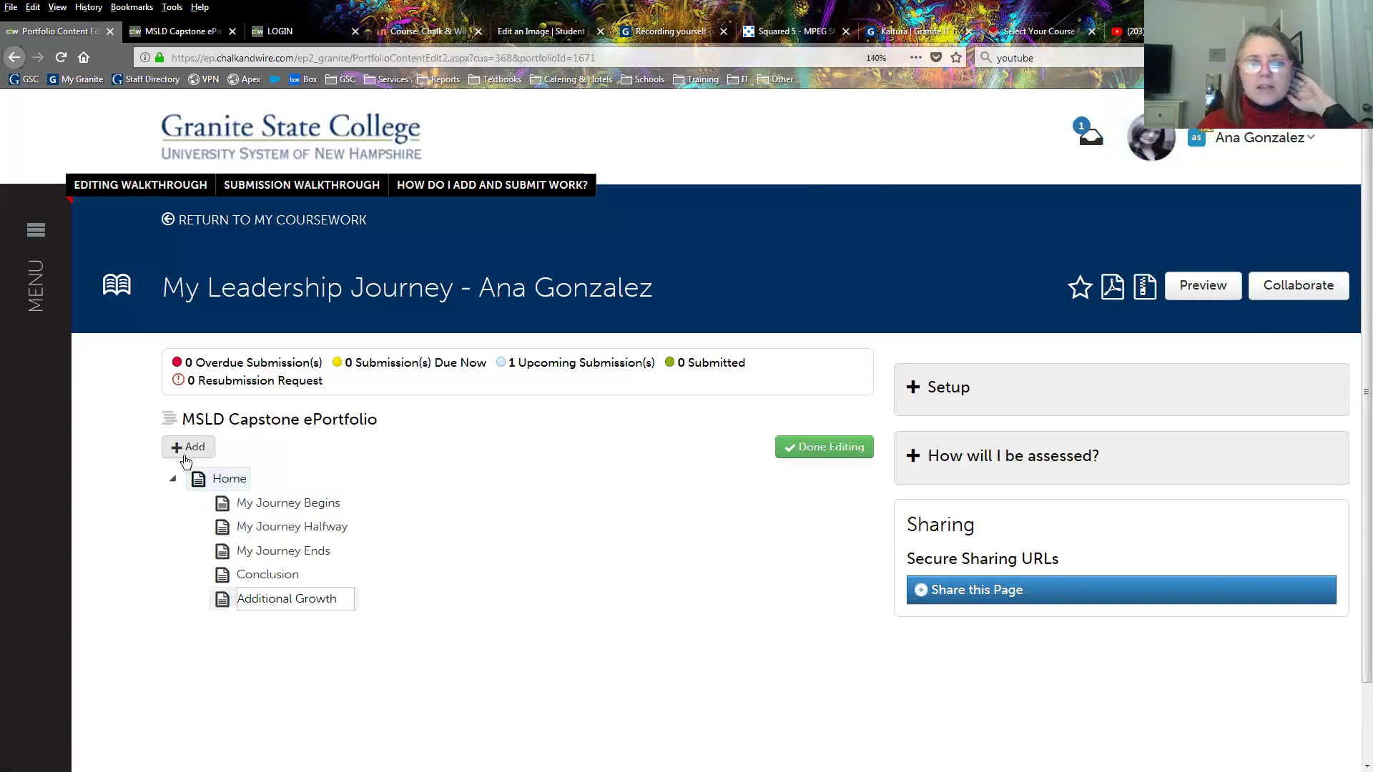
{"action": "left_click", "coordinate": [262, 708]}
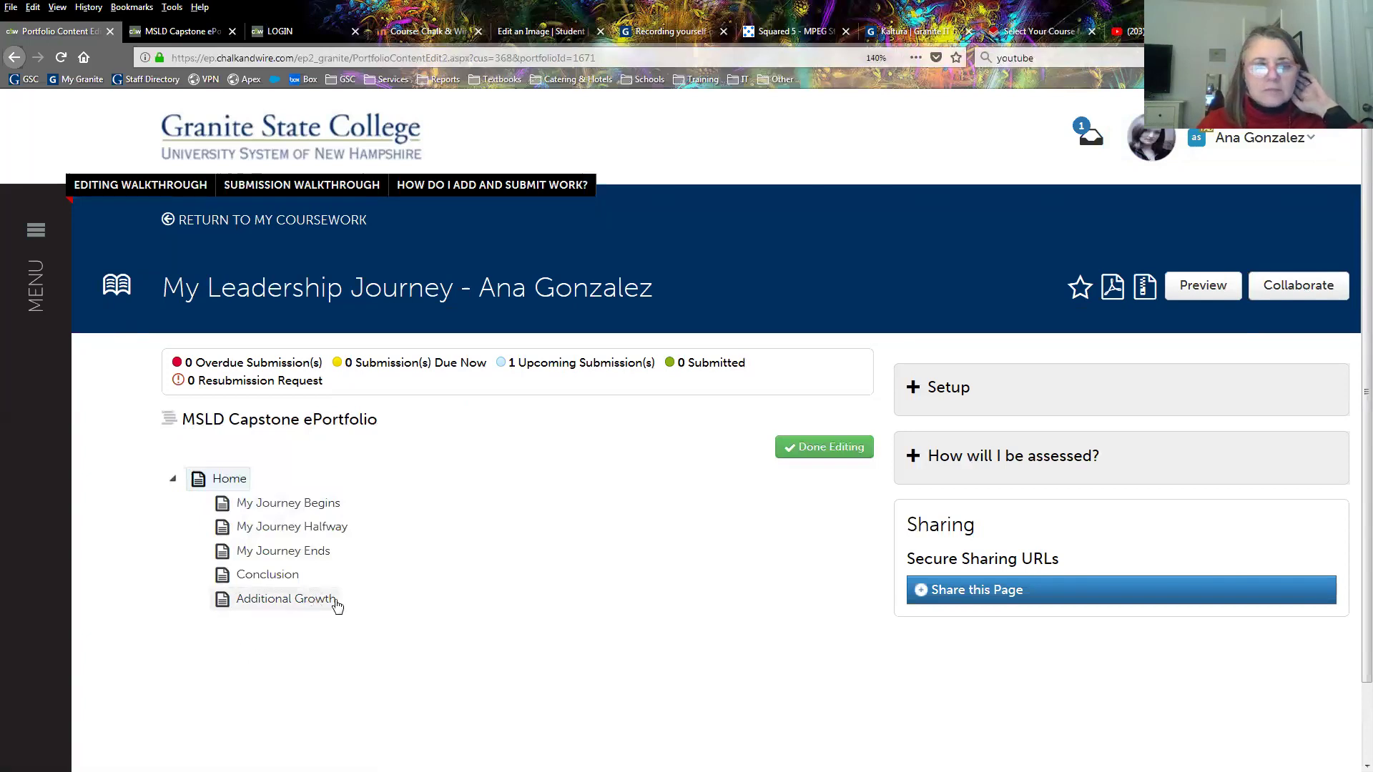
{"action": "left_click", "coordinate": [280, 602]}
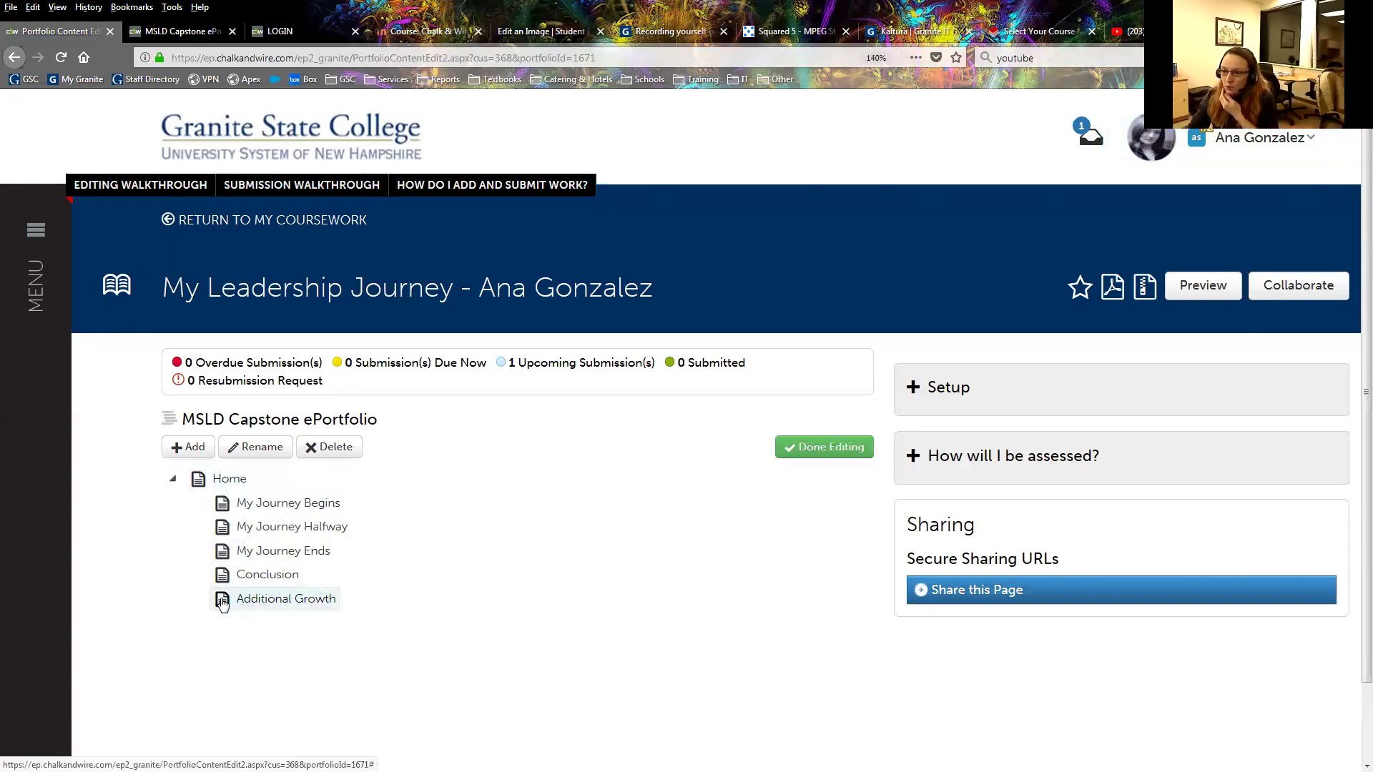
Drag Additional Growth above Conclusion, then add another New Page under Home.
{"action": "mouse_move", "coordinate": [224, 603]}
{"action": "left_mouse_down"}
{"action": "mouse_move", "coordinate": [216, 525]}
{"action": "mouse_move", "coordinate": [230, 602]}
{"action": "mouse_move", "coordinate": [229, 565]}
{"action": "mouse_move", "coordinate": [224, 576]}
{"action": "left_mouse_up"}
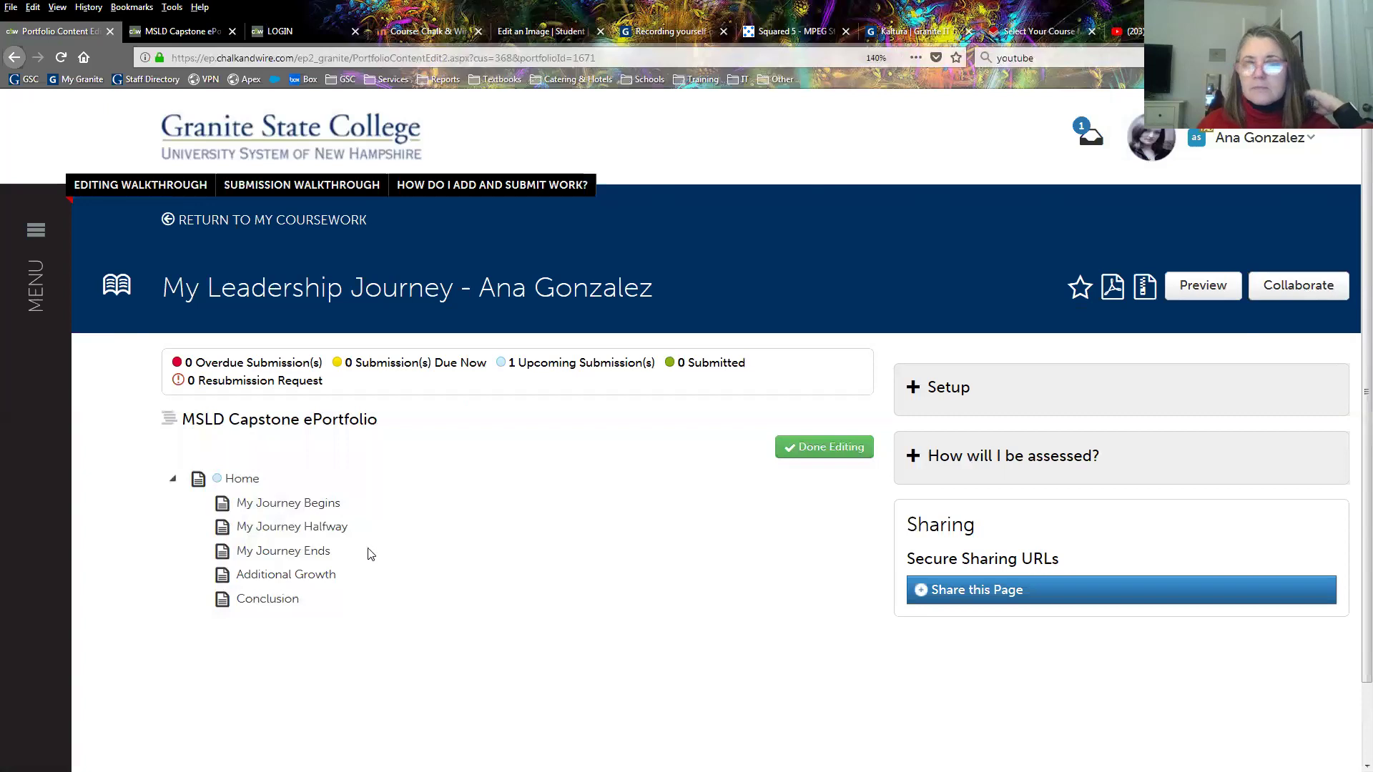
{"action": "left_click", "coordinate": [223, 489]}
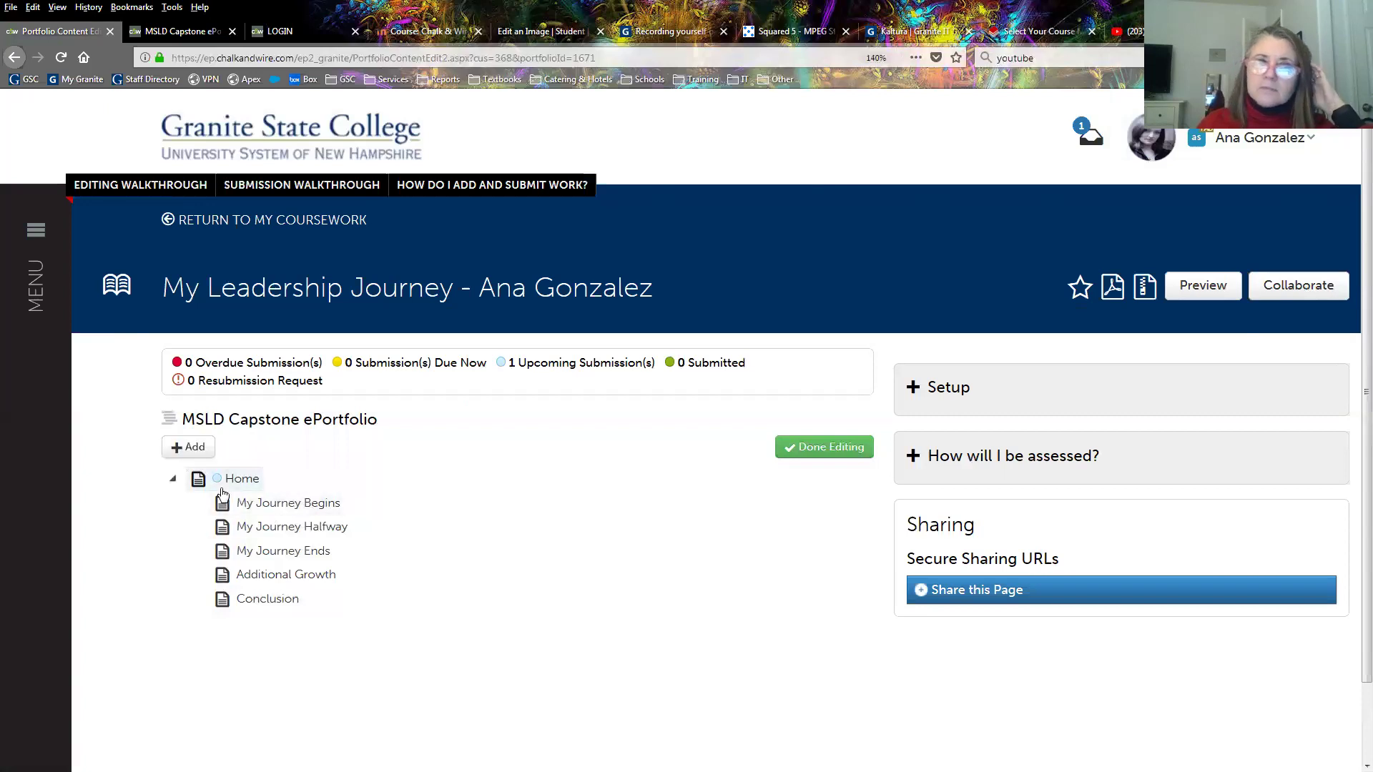
{"action": "left_click", "coordinate": [193, 450]}
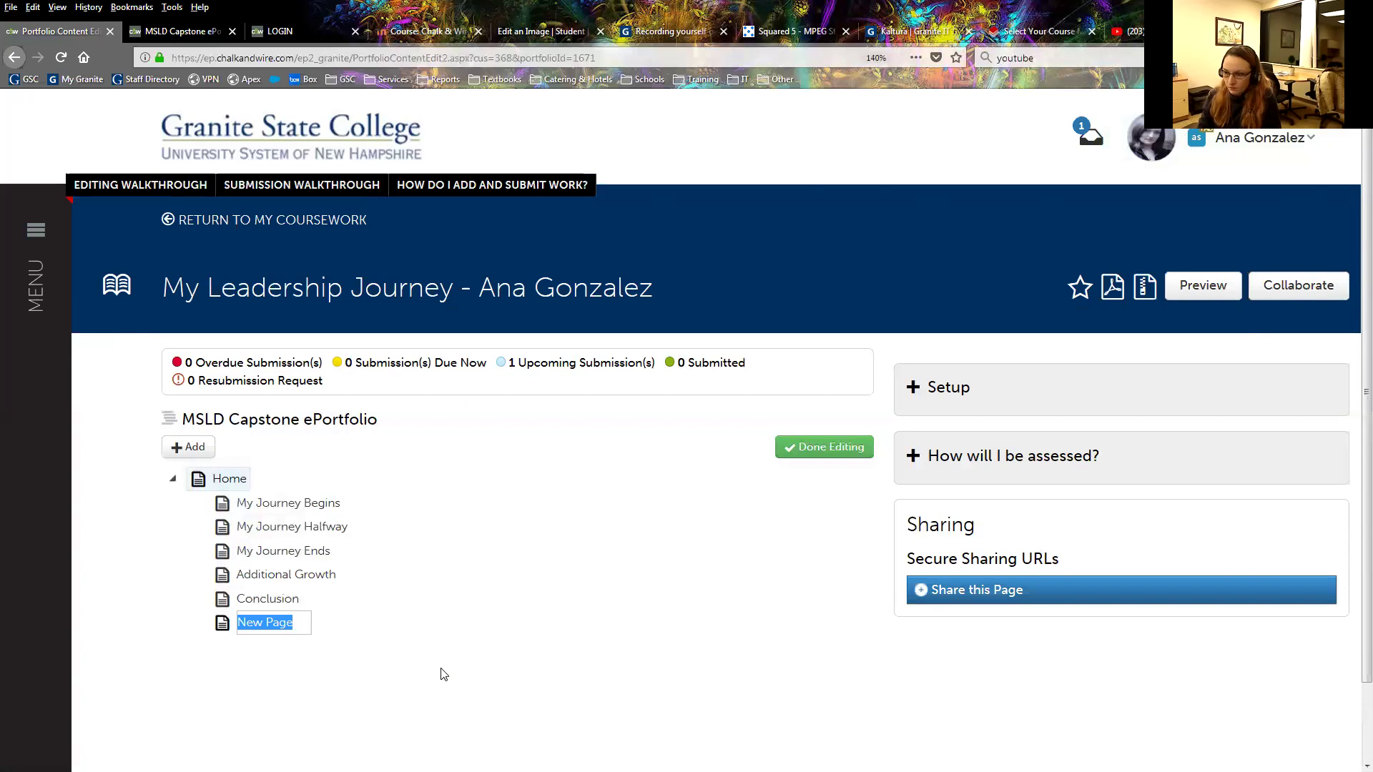
Name the extra page 'test', delete it with confirmation, then select My Journey Begins.
{"action": "type", "text": "test"}
{"action": "key", "text": "Return"}
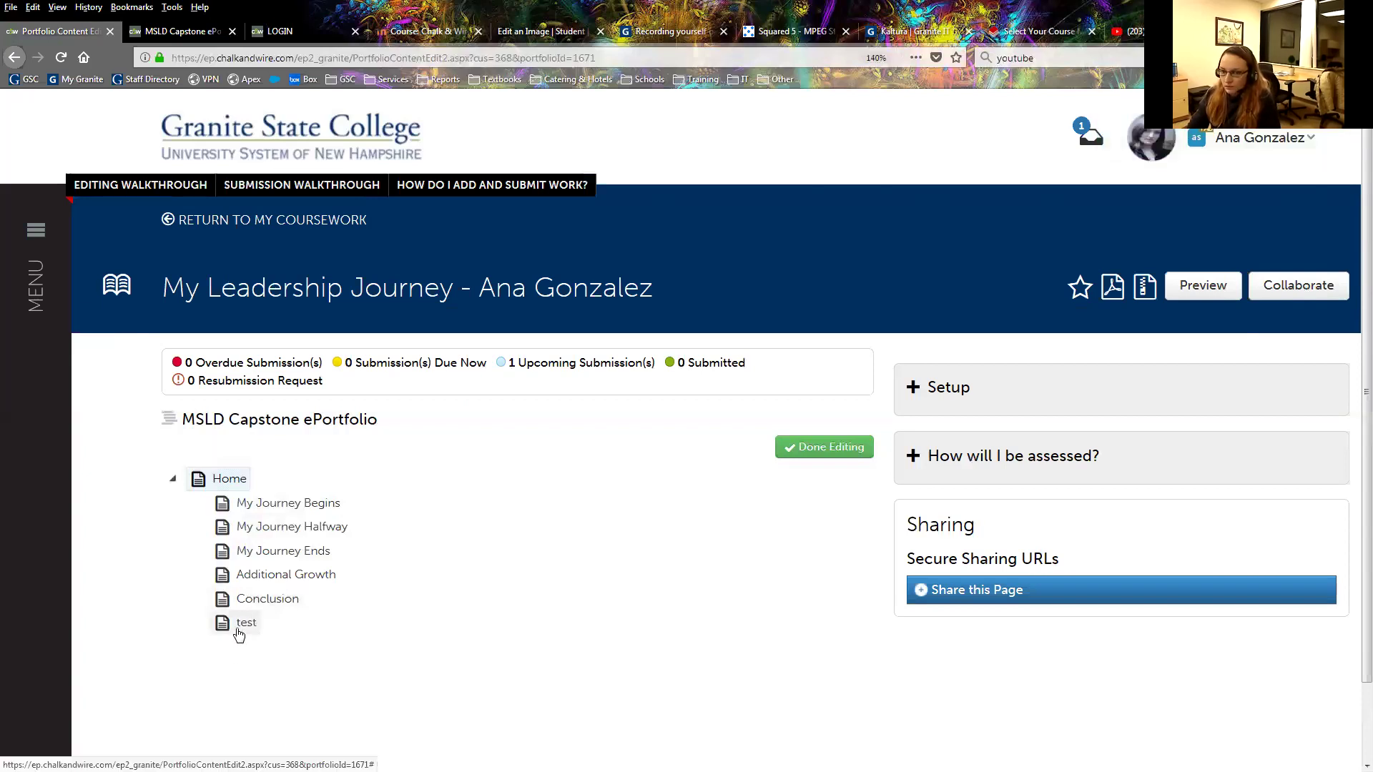
{"action": "left_click", "coordinate": [240, 635]}
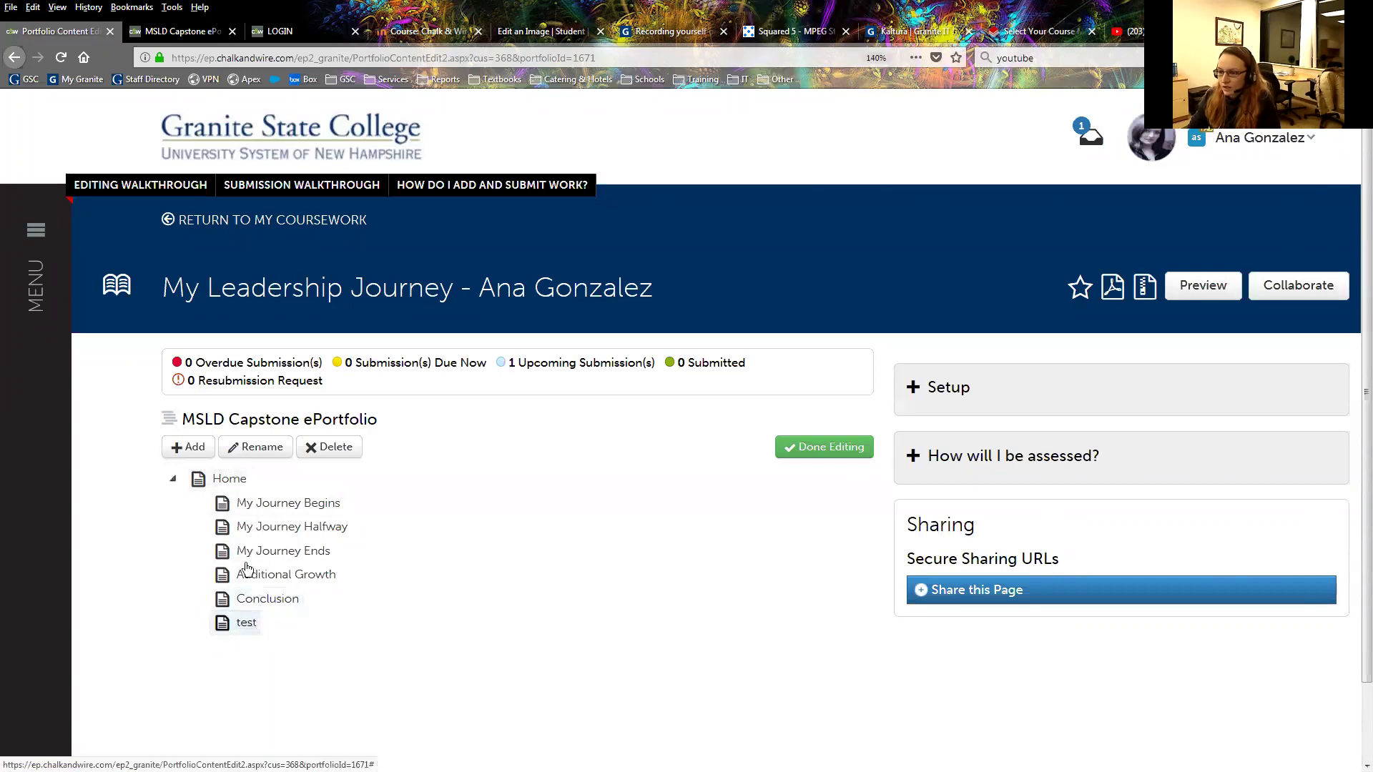
{"action": "left_click", "coordinate": [328, 447]}
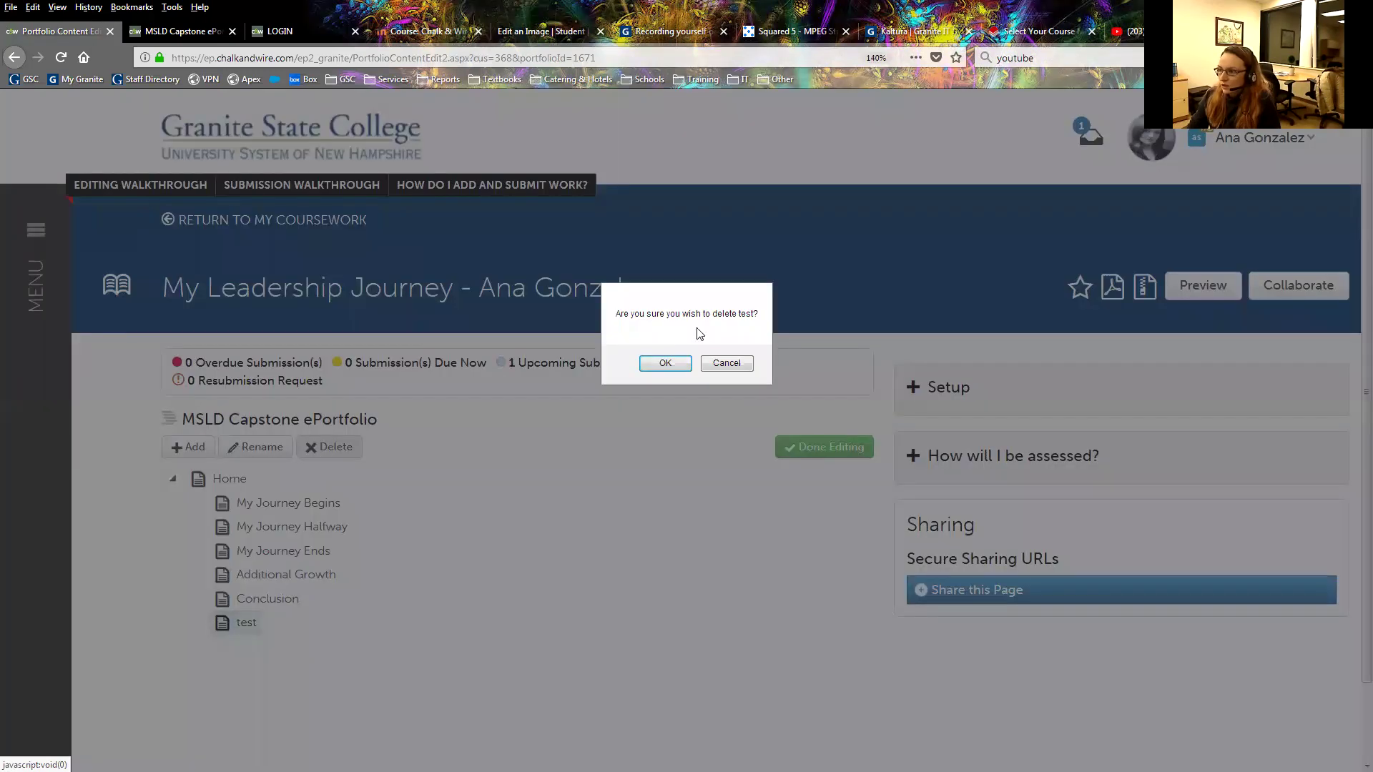
{"action": "left_click", "coordinate": [659, 364]}
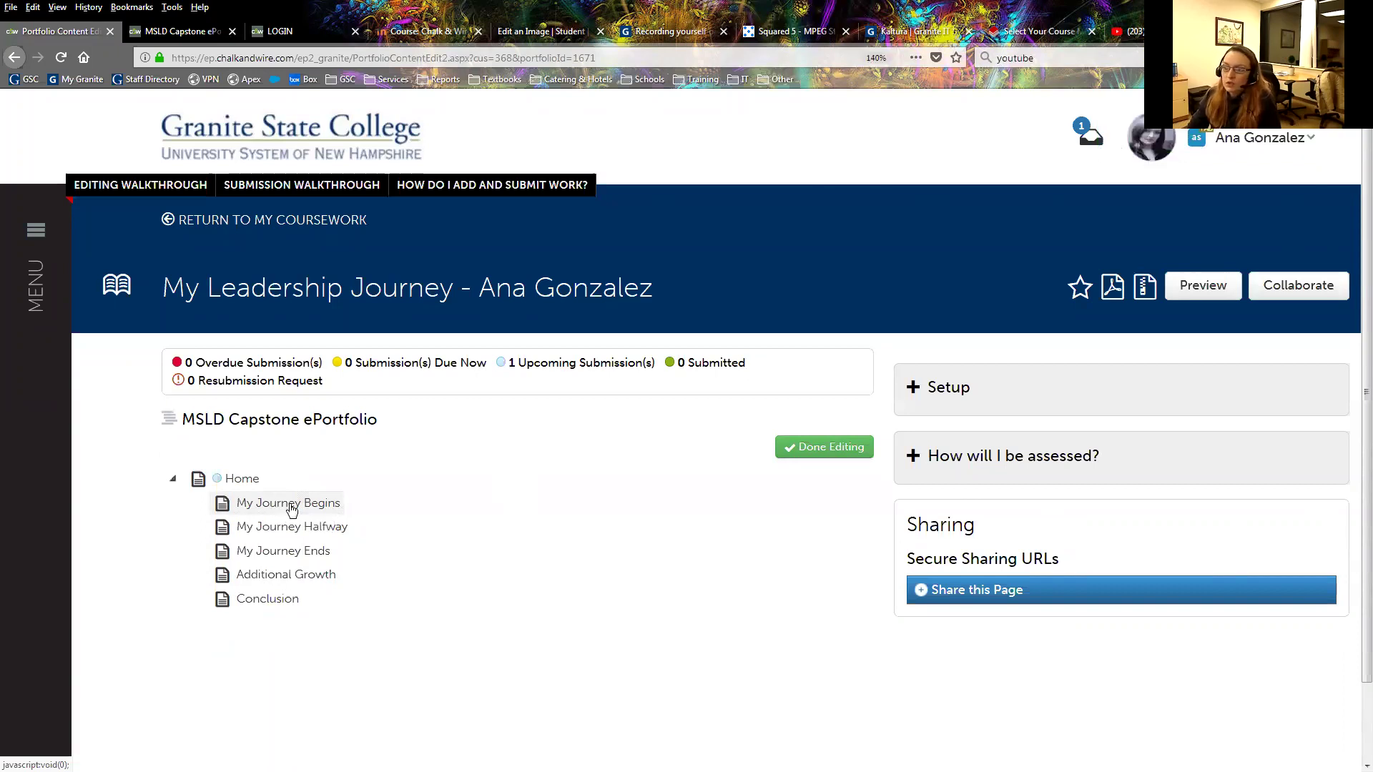
{"action": "left_click", "coordinate": [291, 507]}
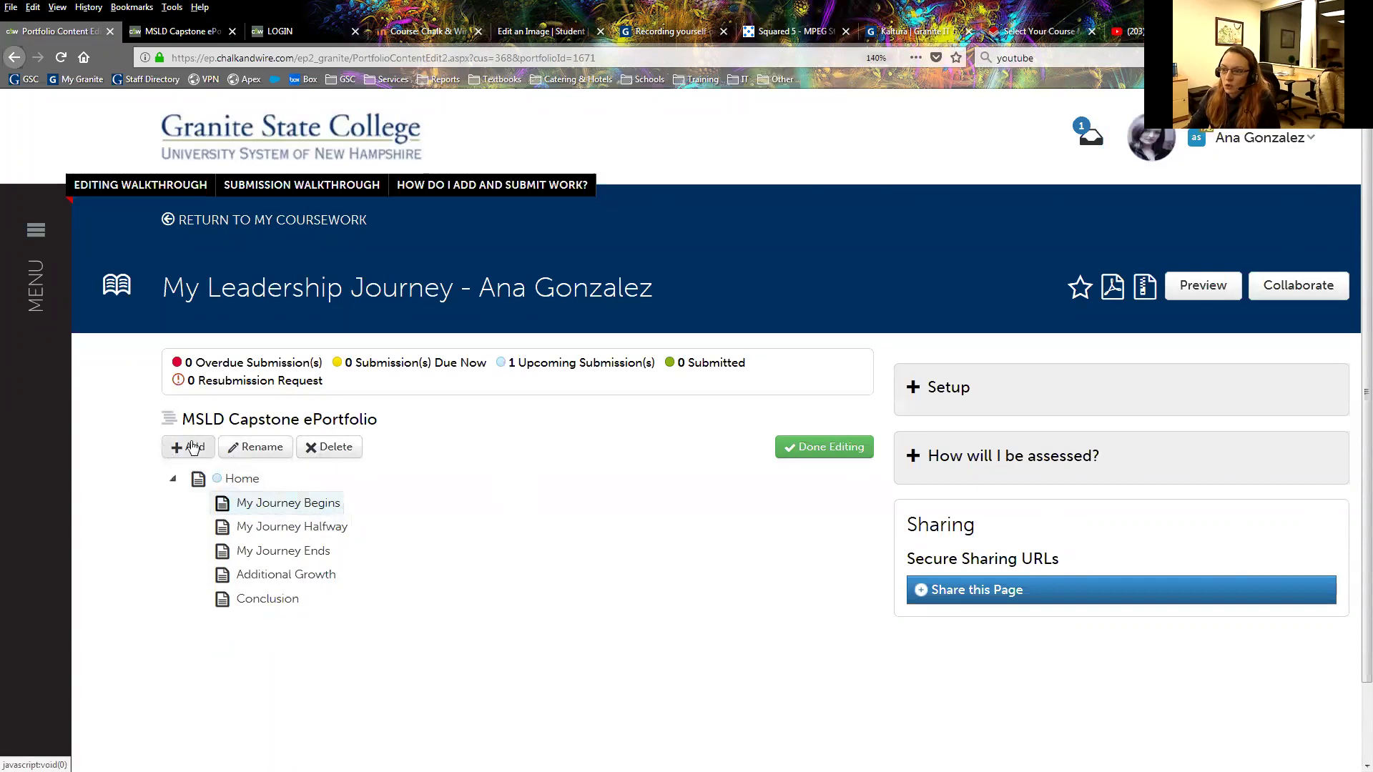
Add LD 820 and LD 821 pages under My Journey Begins.
{"action": "left_click", "coordinate": [191, 448]}
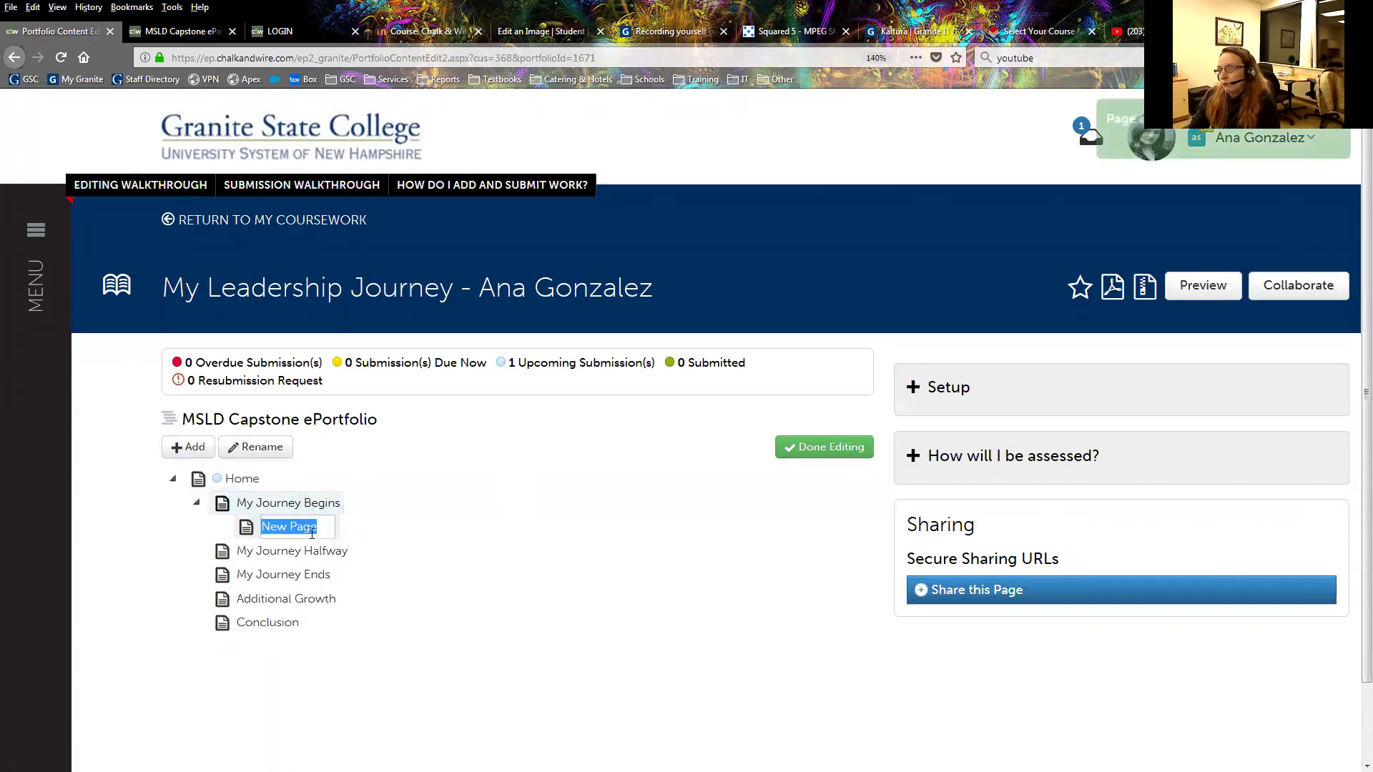
{"action": "left_click", "coordinate": [320, 528]}
{"action": "key", "text": "shift+Left"}
{"action": "key", "text": "shift+Left"}
{"action": "type", "text": "LD 8"}
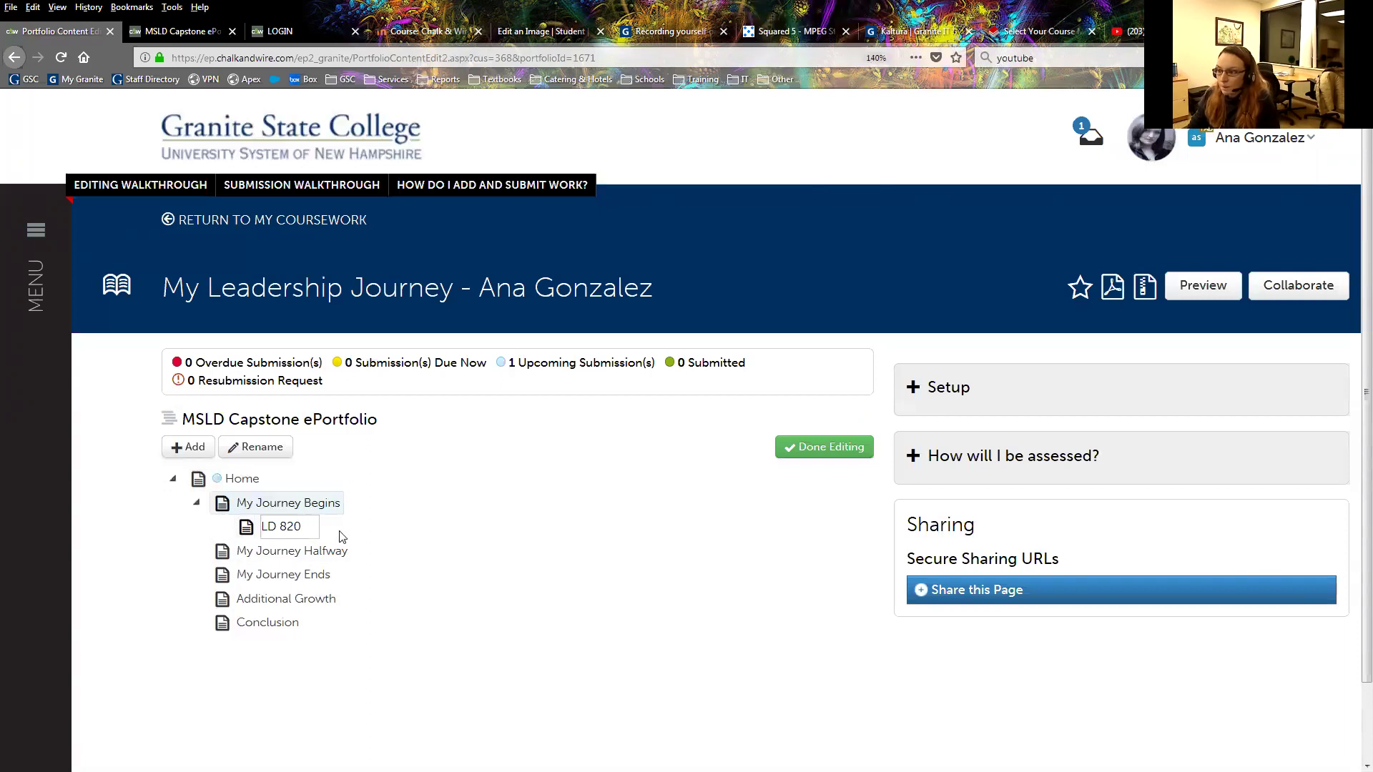
{"action": "key", "text": "Return"}
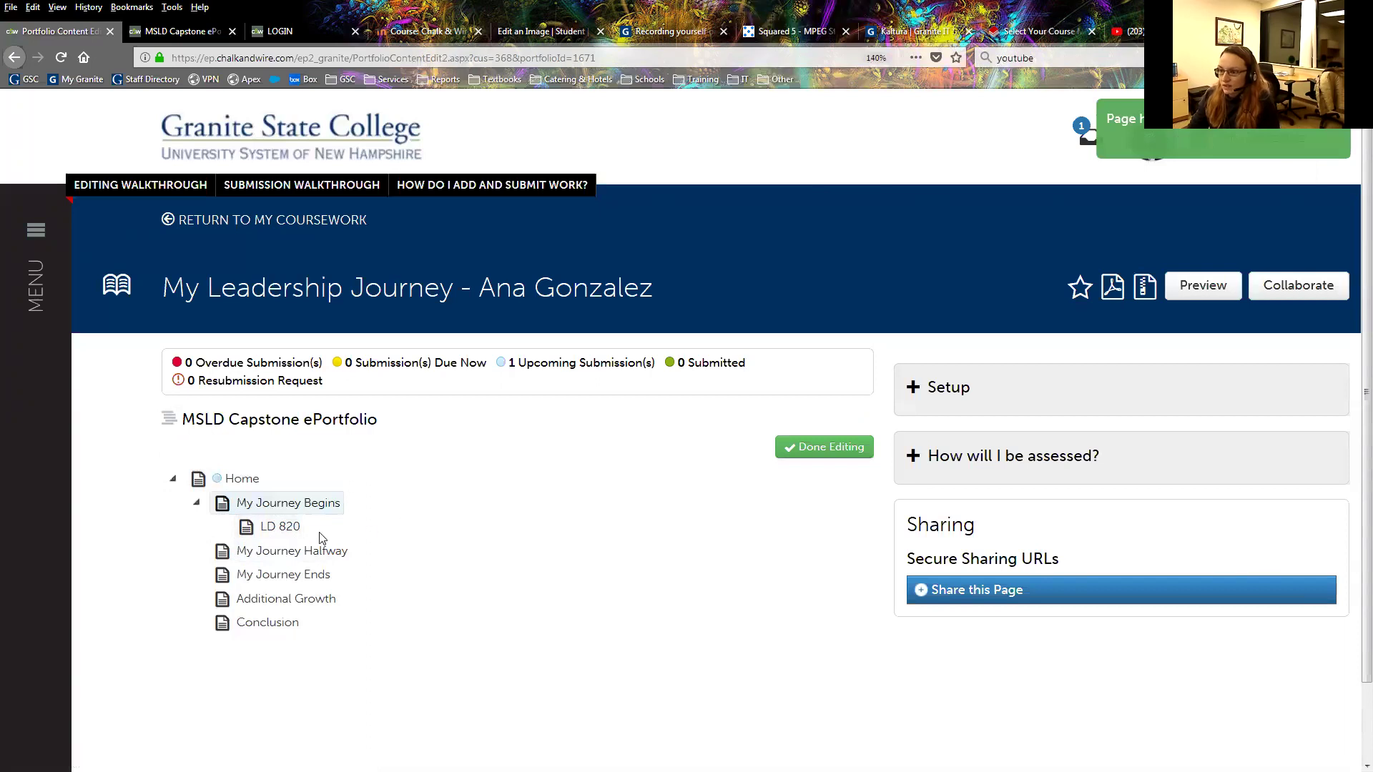
{"action": "left_click", "coordinate": [255, 535]}
{"action": "left_click", "coordinate": [231, 505]}
{"action": "left_click", "coordinate": [183, 447]}
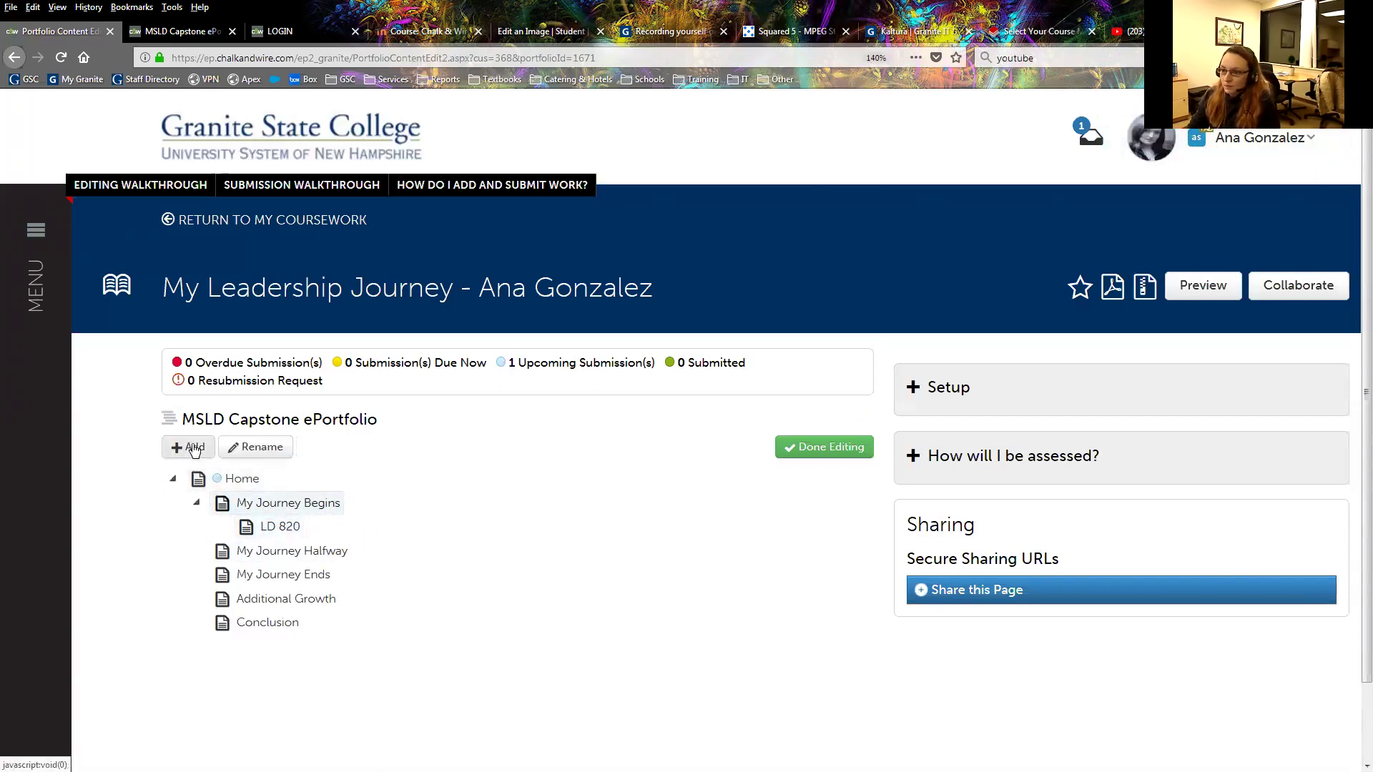
{"action": "type", "text": "LD 821"}
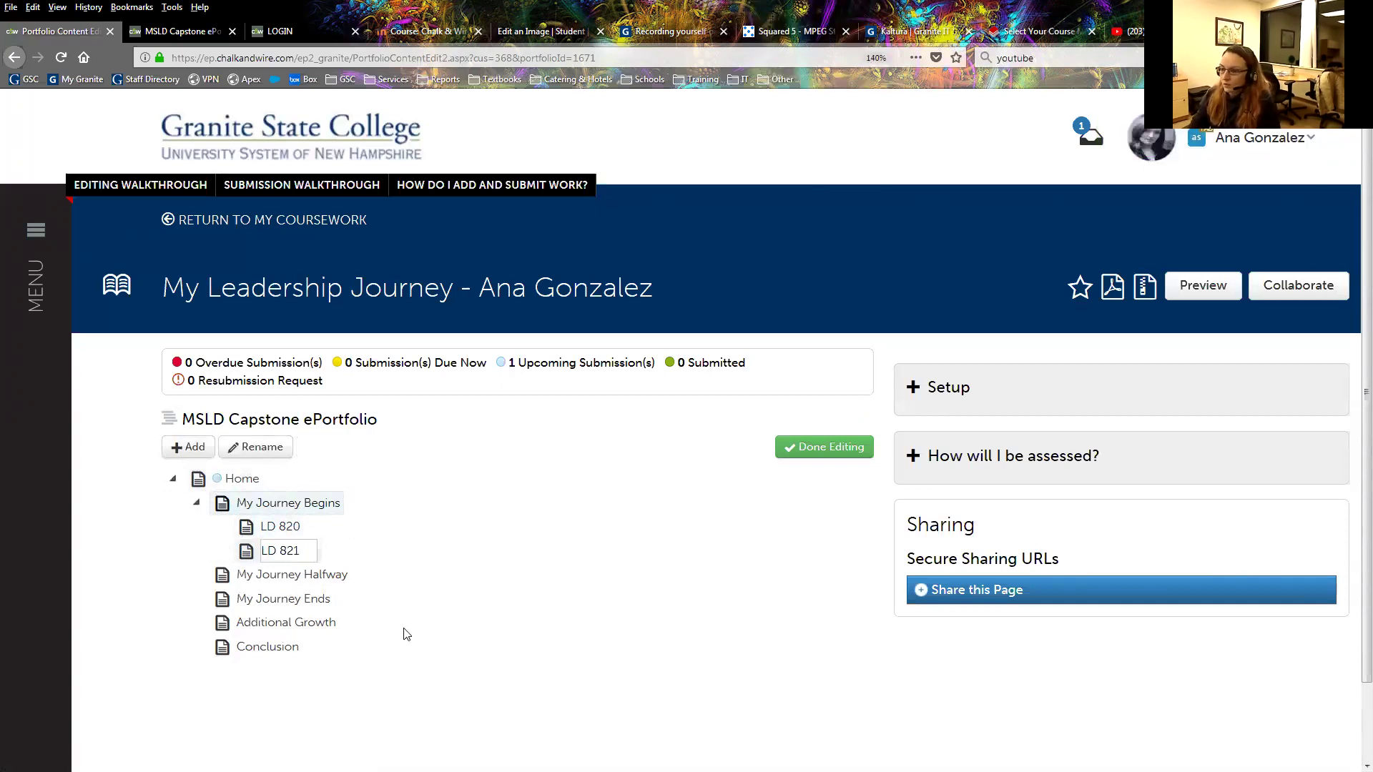
{"action": "key", "text": "Return"}
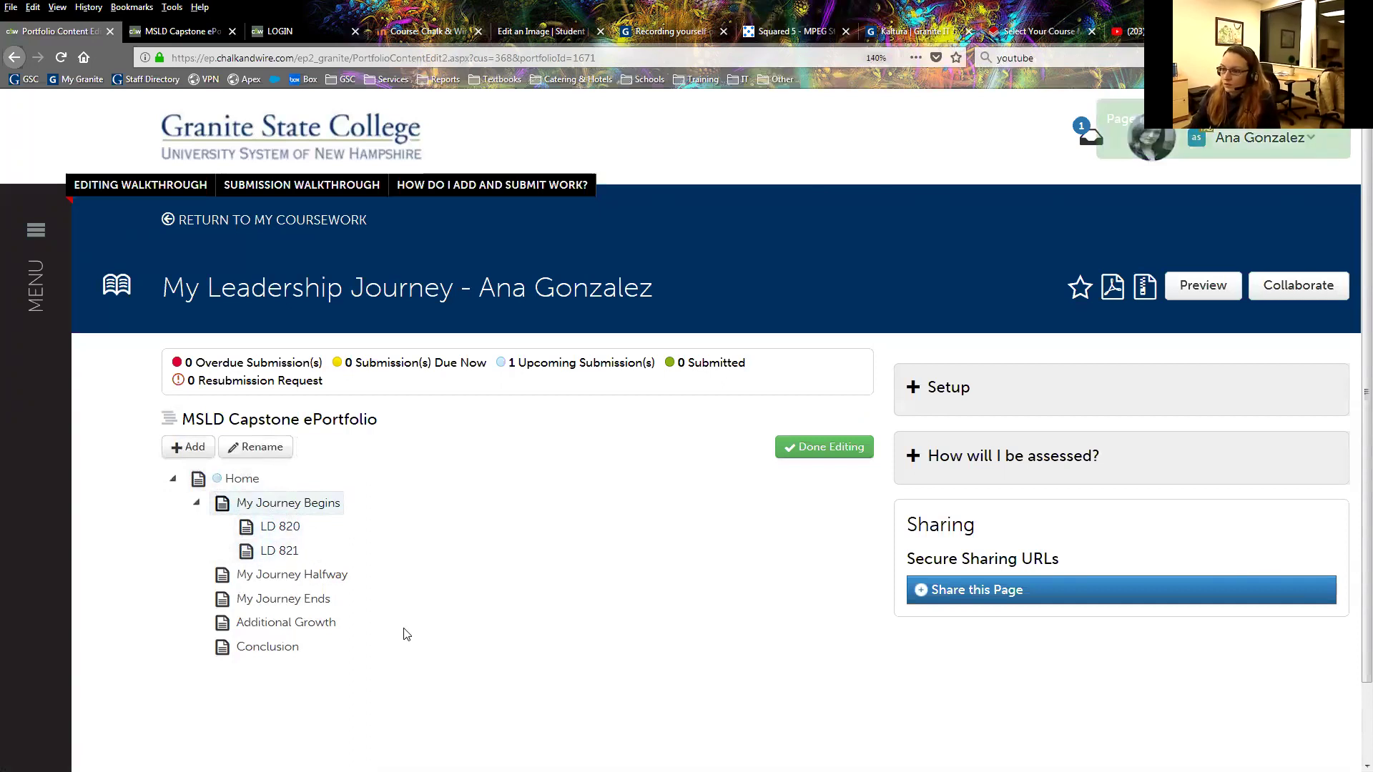
Add an LD 822 page under My Journey Halfway.
{"action": "left_click", "coordinate": [259, 577]}
{"action": "left_click", "coordinate": [192, 446]}
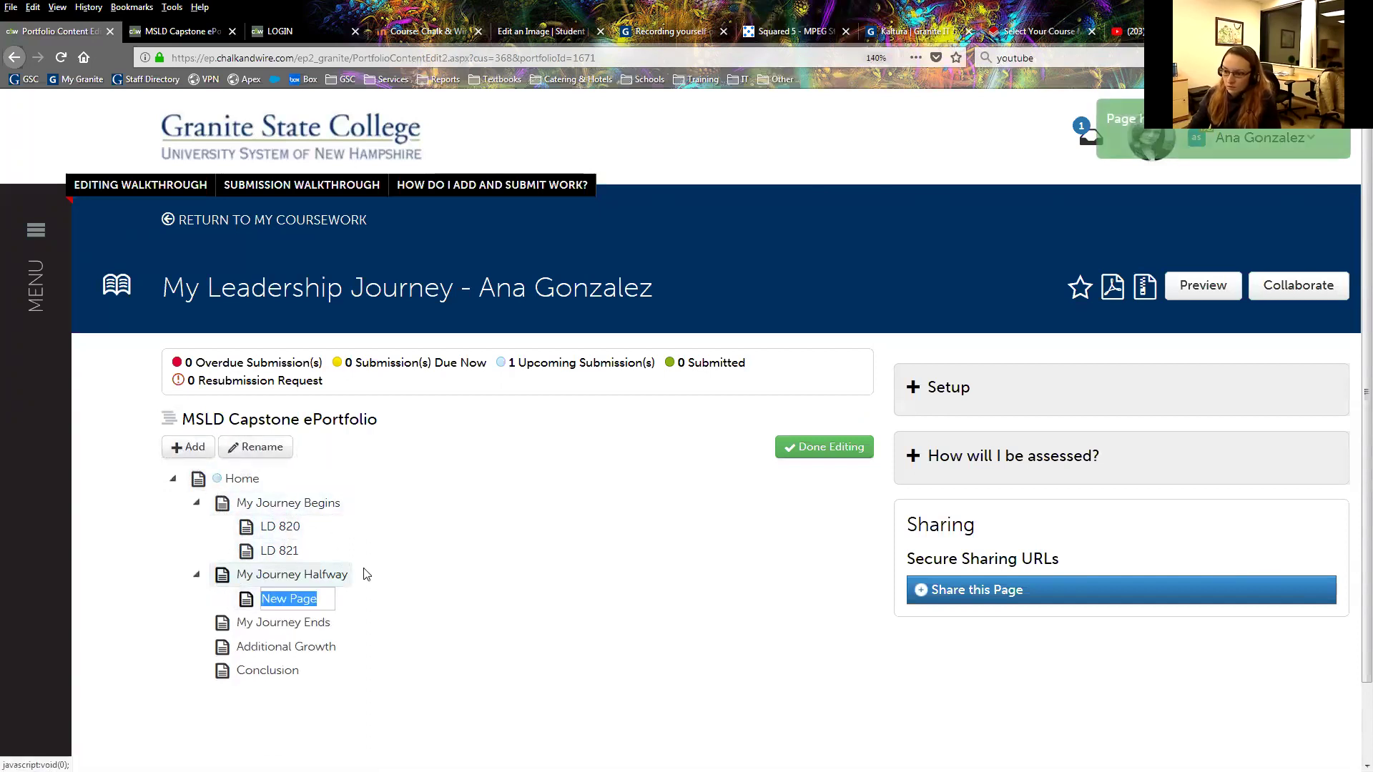
{"action": "type", "text": "LD 822"}
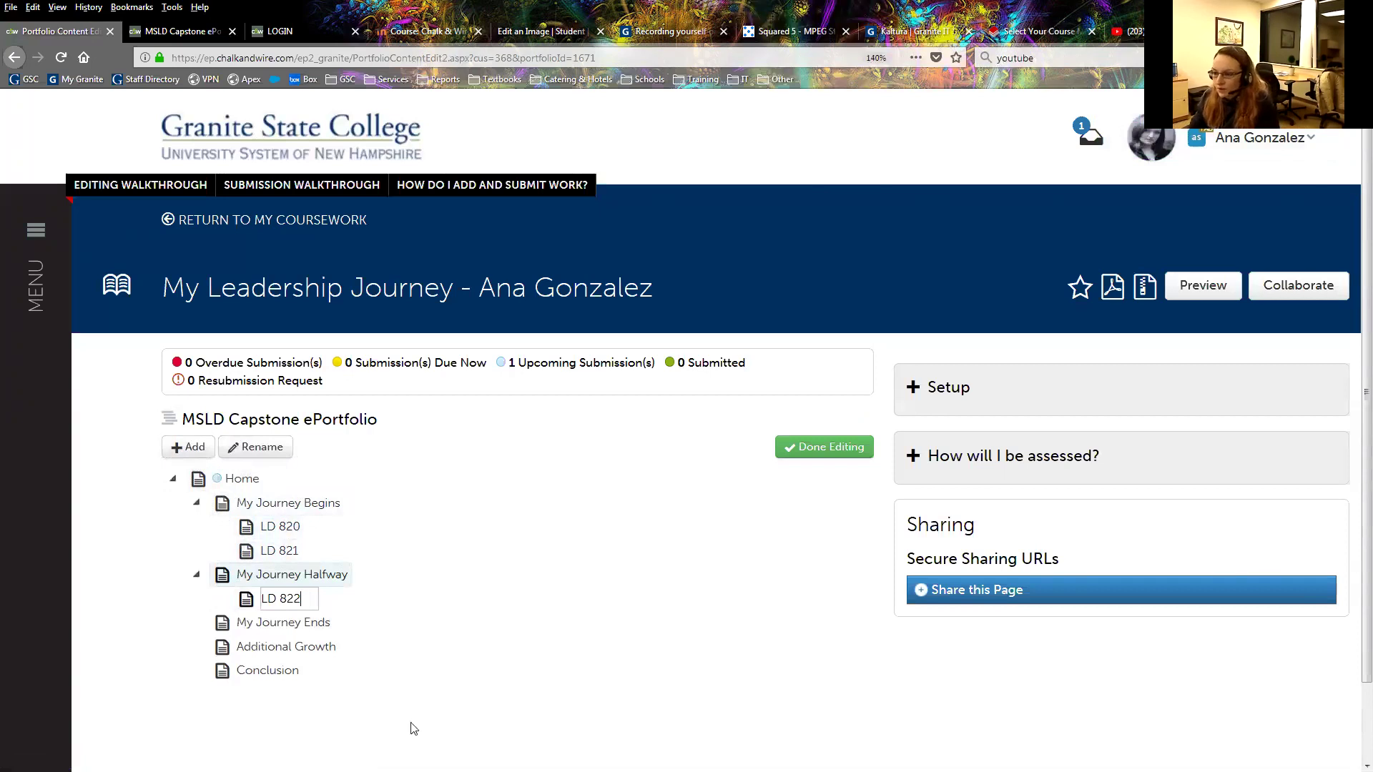
{"action": "key", "text": "Return"}
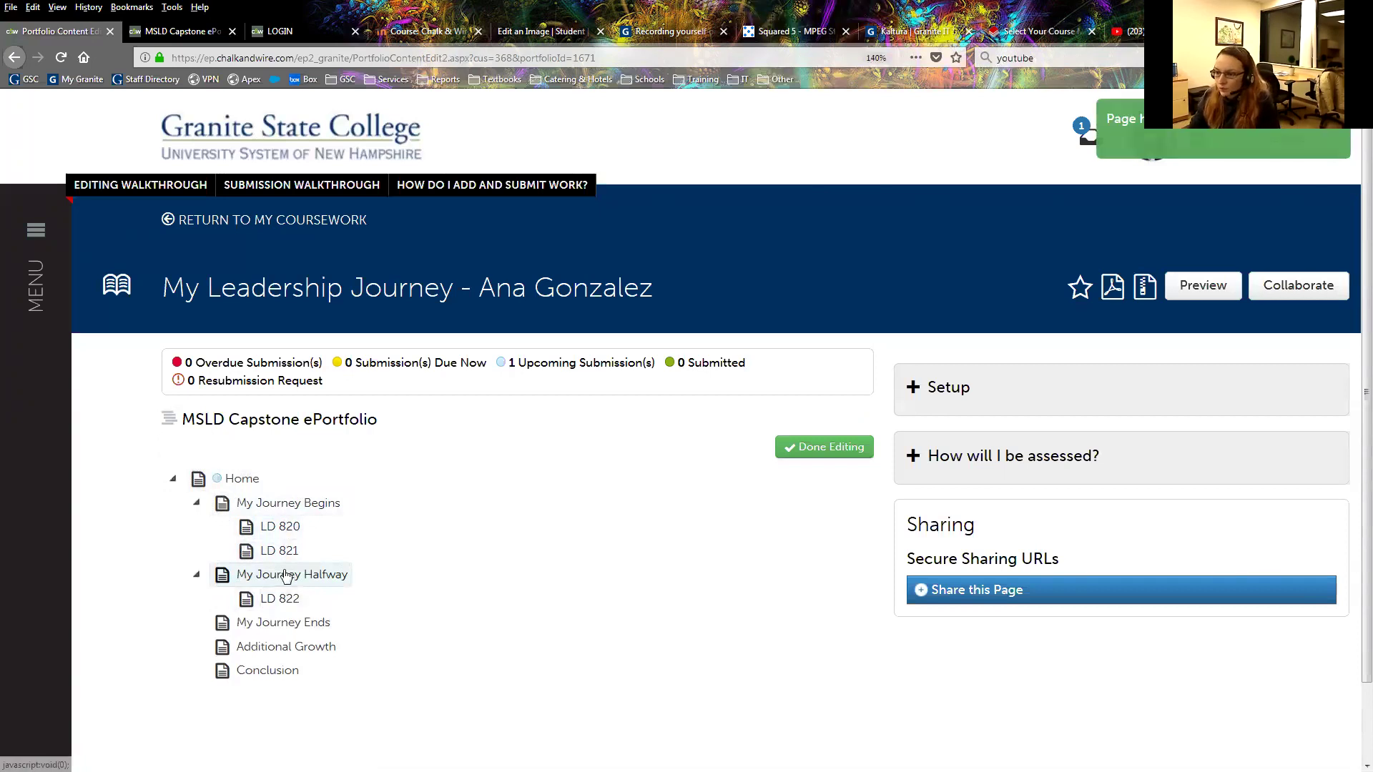
Create a COMM 800 page and move it under My Journey Begins after LD 821.
{"action": "left_click", "coordinate": [192, 447]}
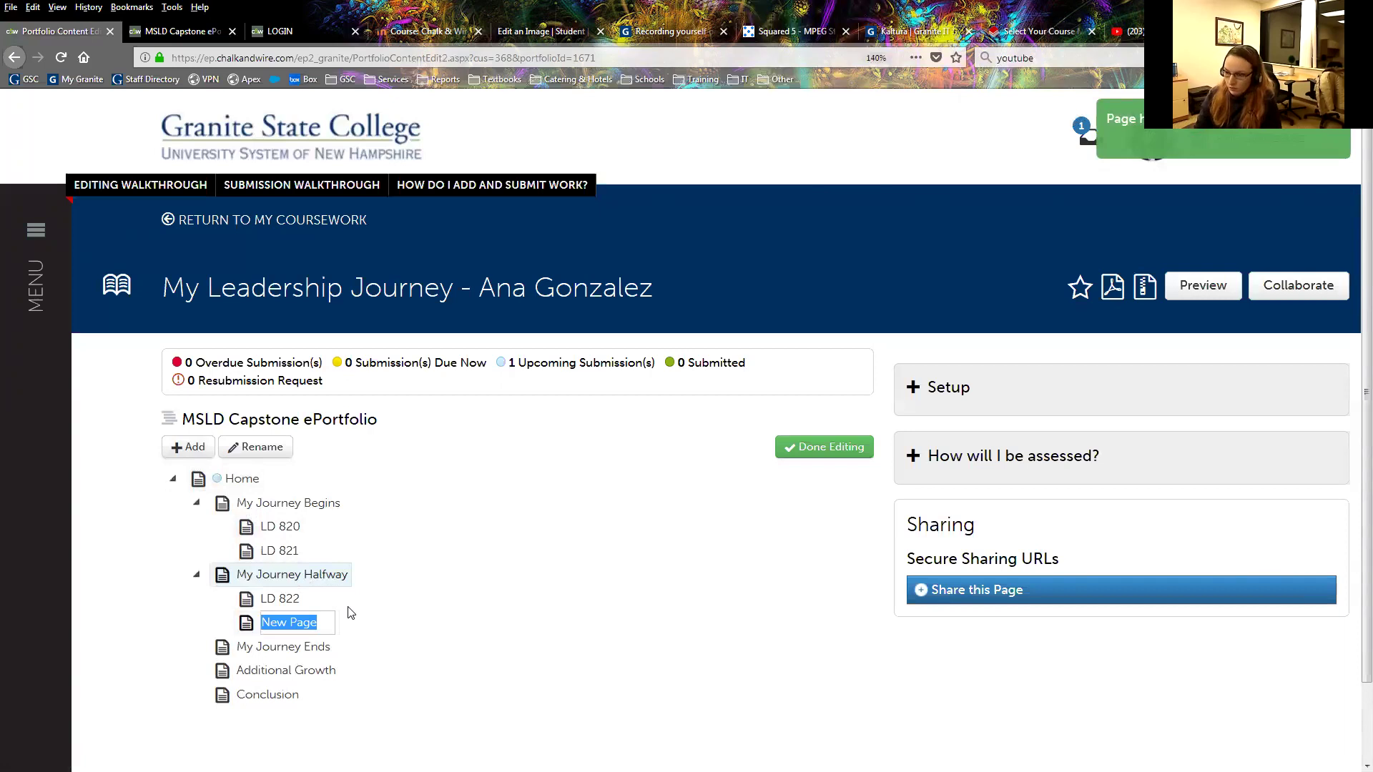
{"action": "type", "text": "COMM 800"}
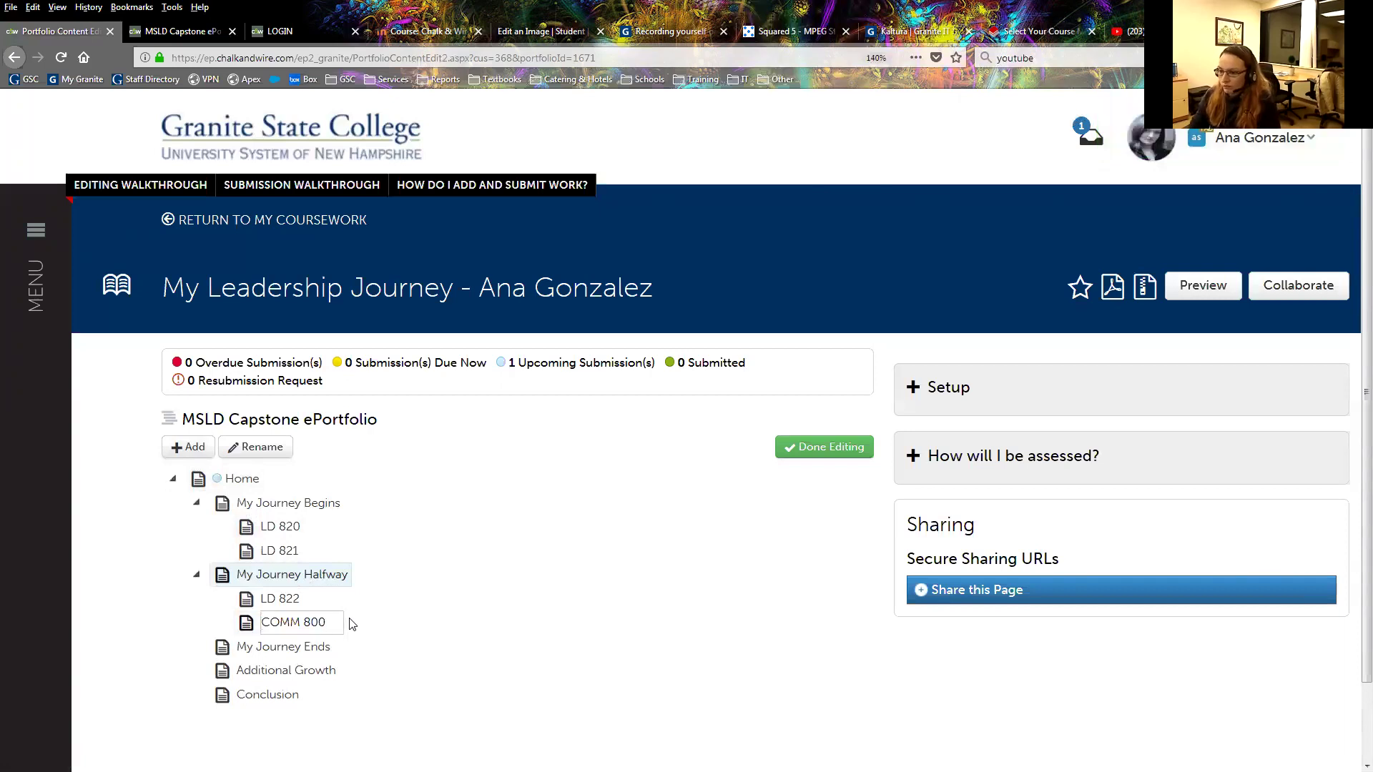
{"action": "left_click", "coordinate": [433, 741]}
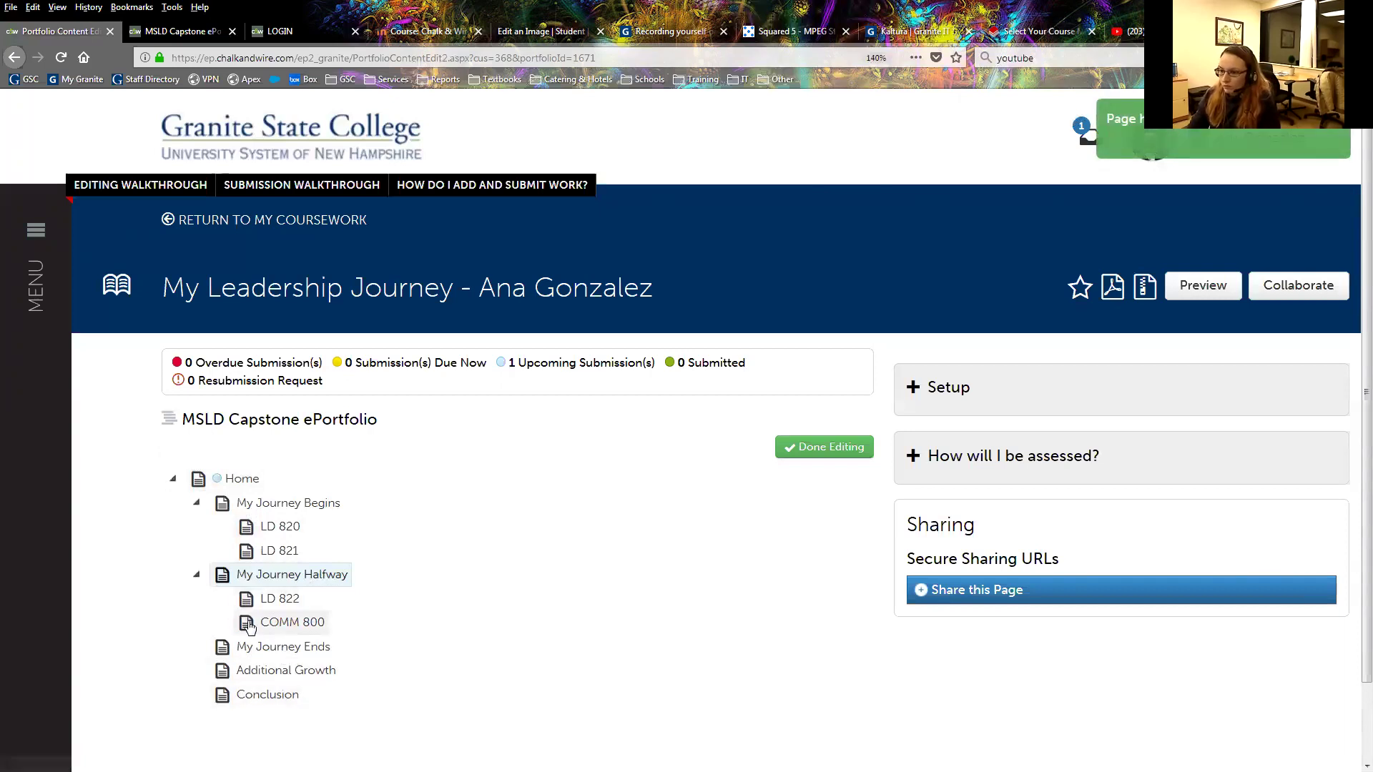
{"action": "left_click_drag", "start_coordinate": [248, 627], "coordinate": [237, 512]}
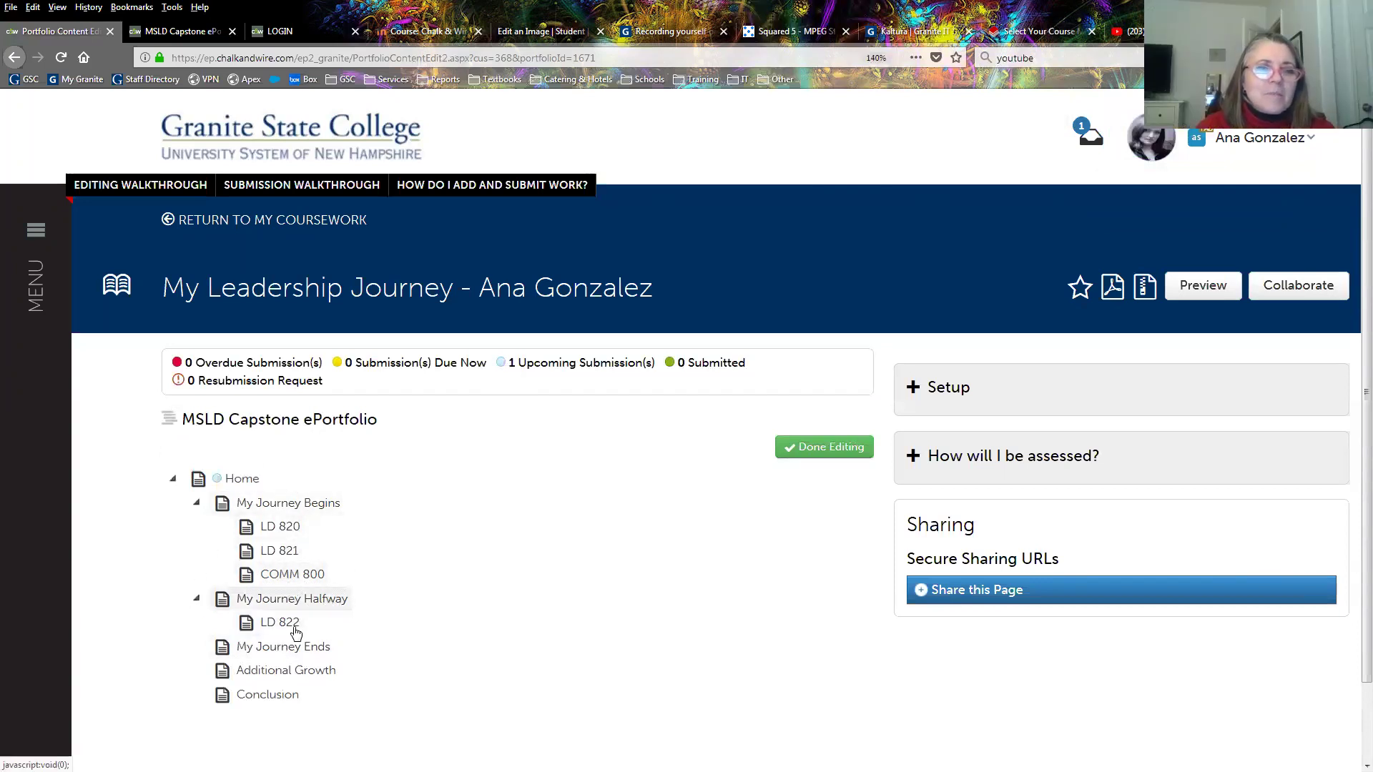
Add an LD 823 page under My Journey Halfway.
{"action": "left_click", "coordinate": [223, 599]}
{"action": "left_click", "coordinate": [191, 447]}
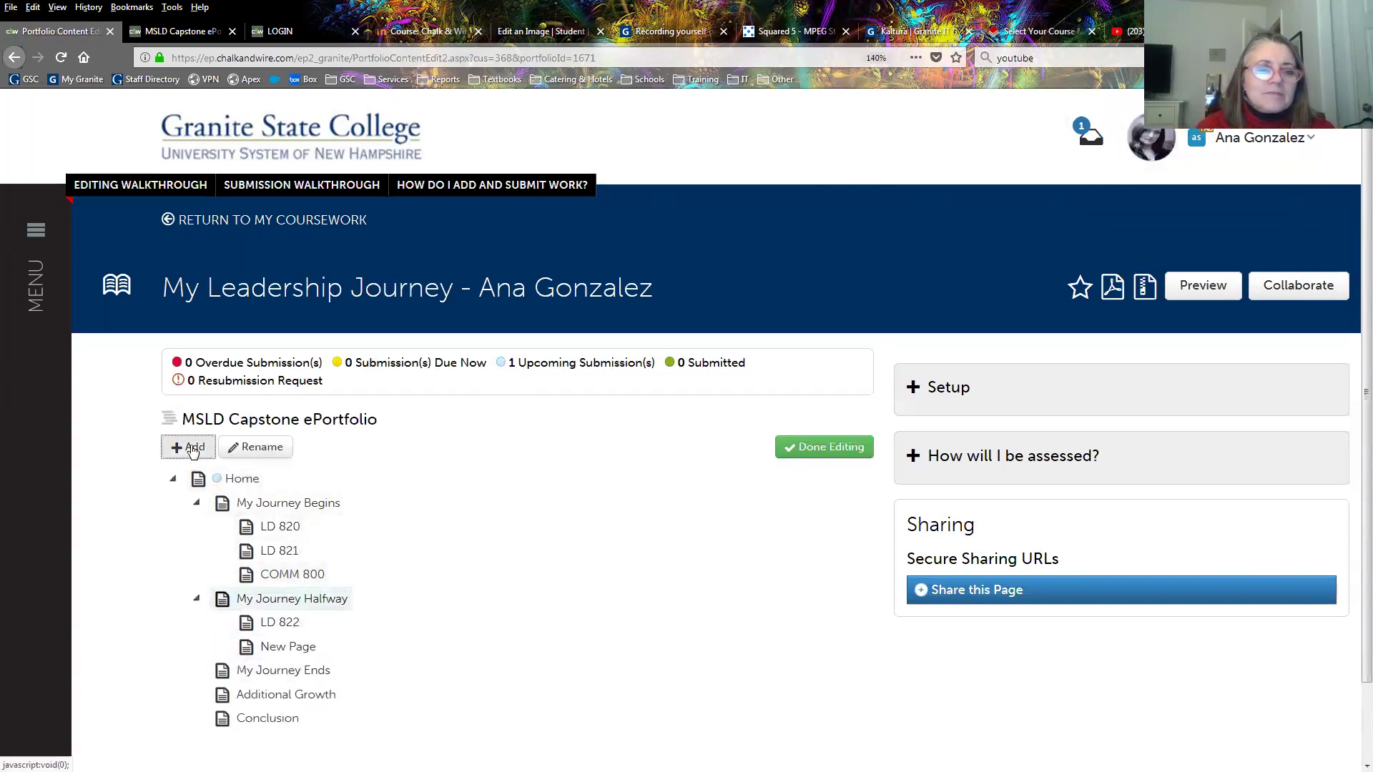
{"action": "double_click", "coordinate": [282, 647]}
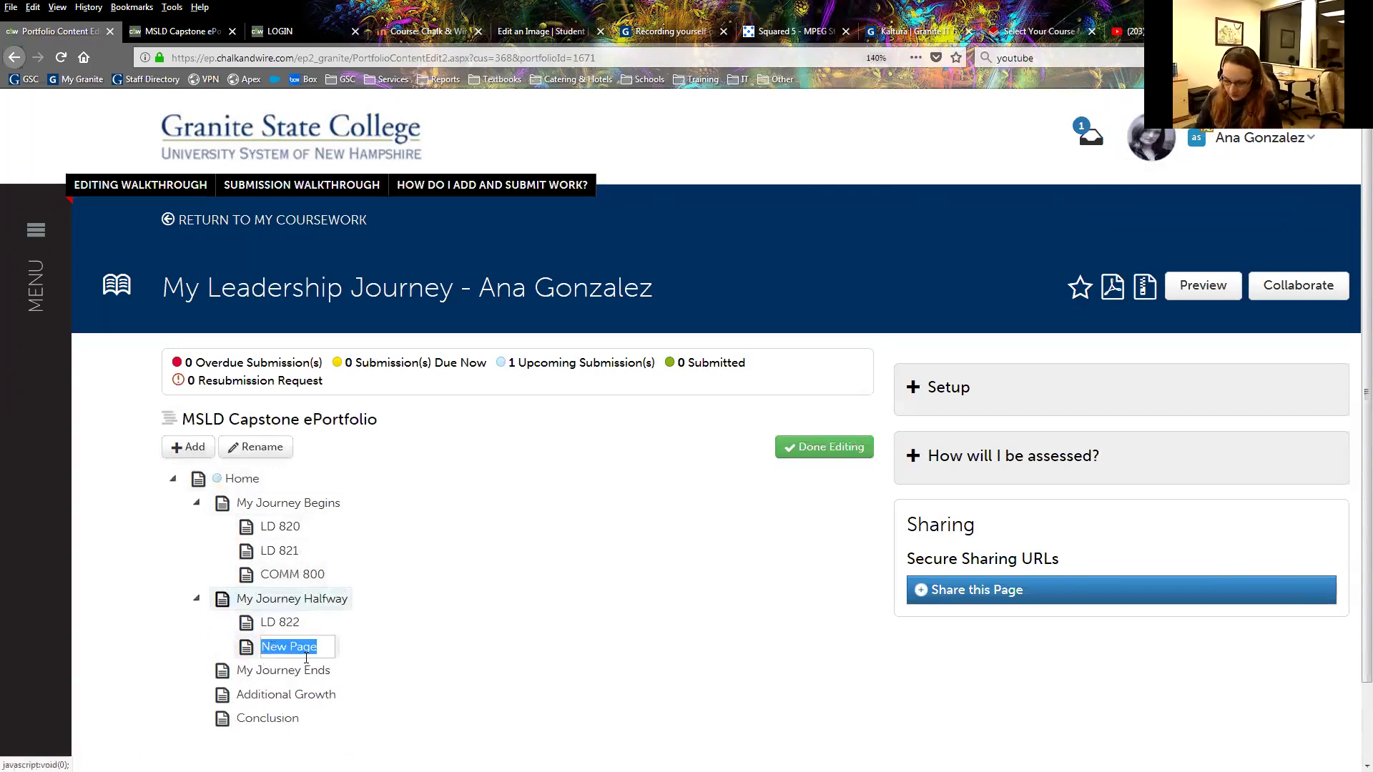
{"action": "type", "text": "LD 823"}
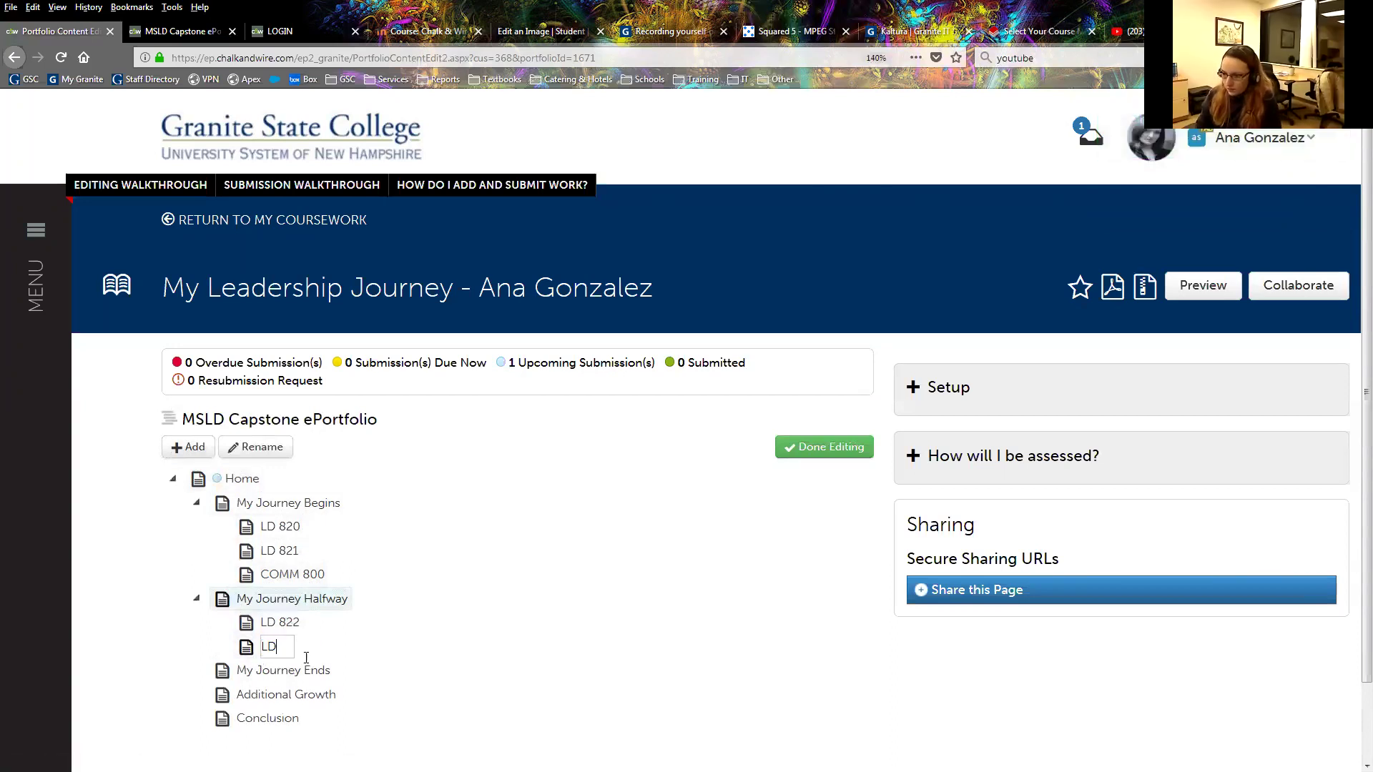
{"action": "key", "text": "Return"}
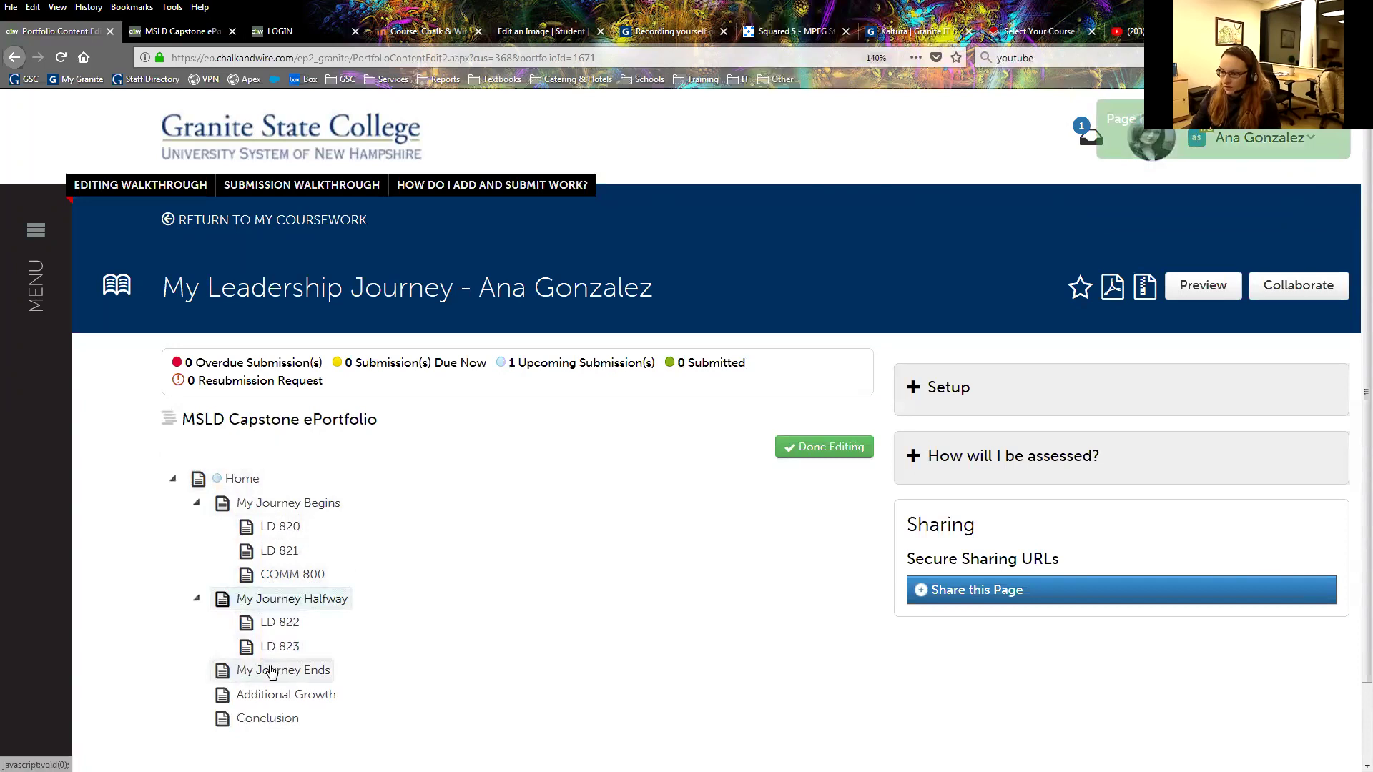
Add an LD 850 page under My Journey Ends, then select the Home page.
{"action": "left_click", "coordinate": [271, 671]}
{"action": "left_click", "coordinate": [189, 447]}
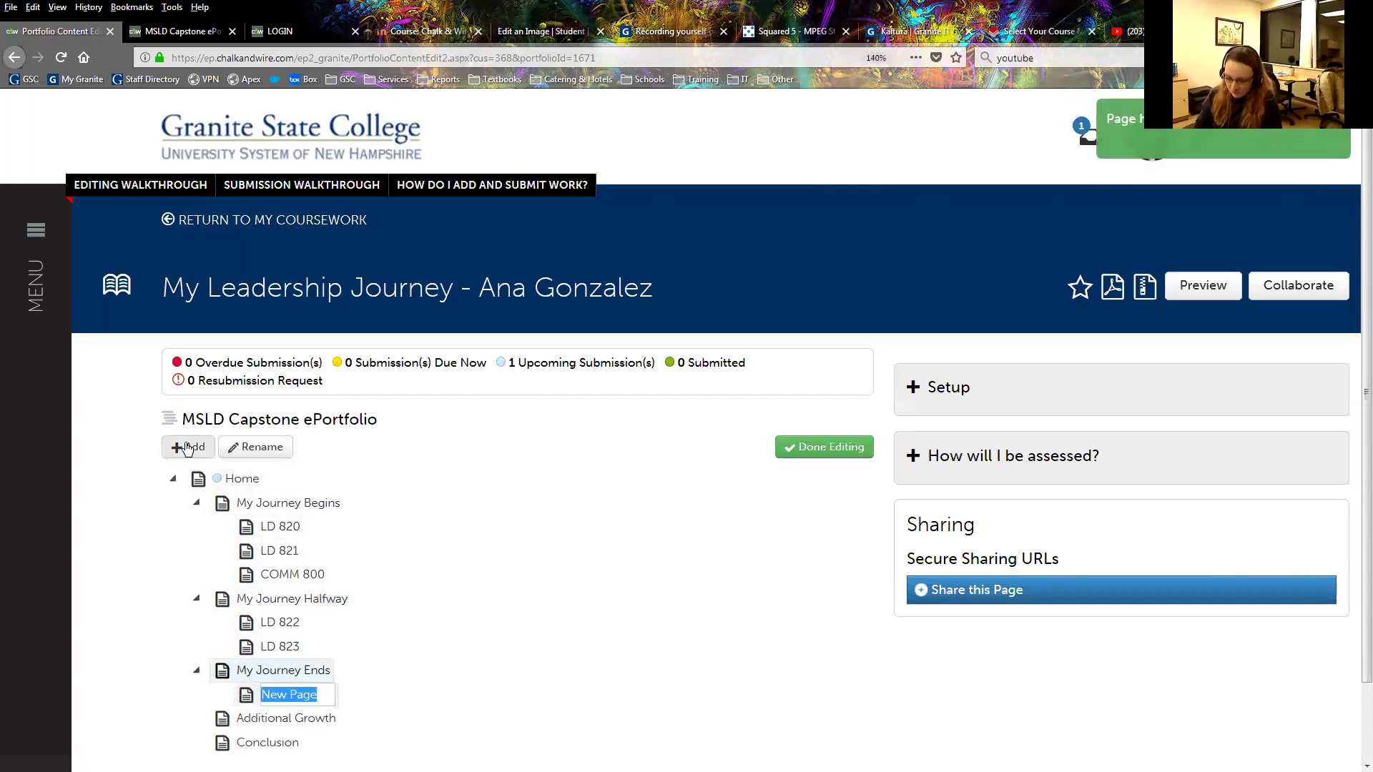
{"action": "type", "text": "LD 850"}
{"action": "key", "text": "Return"}
{"action": "left_click", "coordinate": [270, 503]}
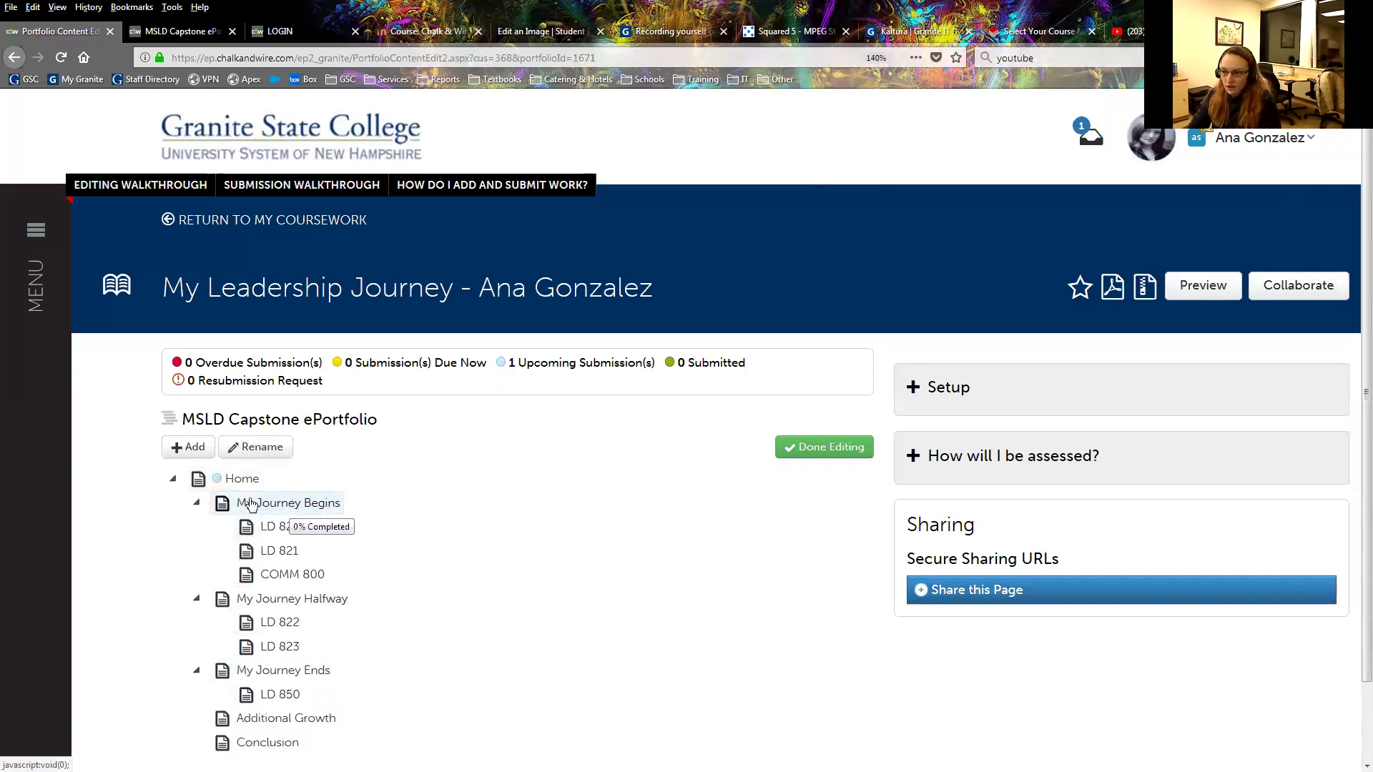
{"action": "left_click", "coordinate": [247, 480]}
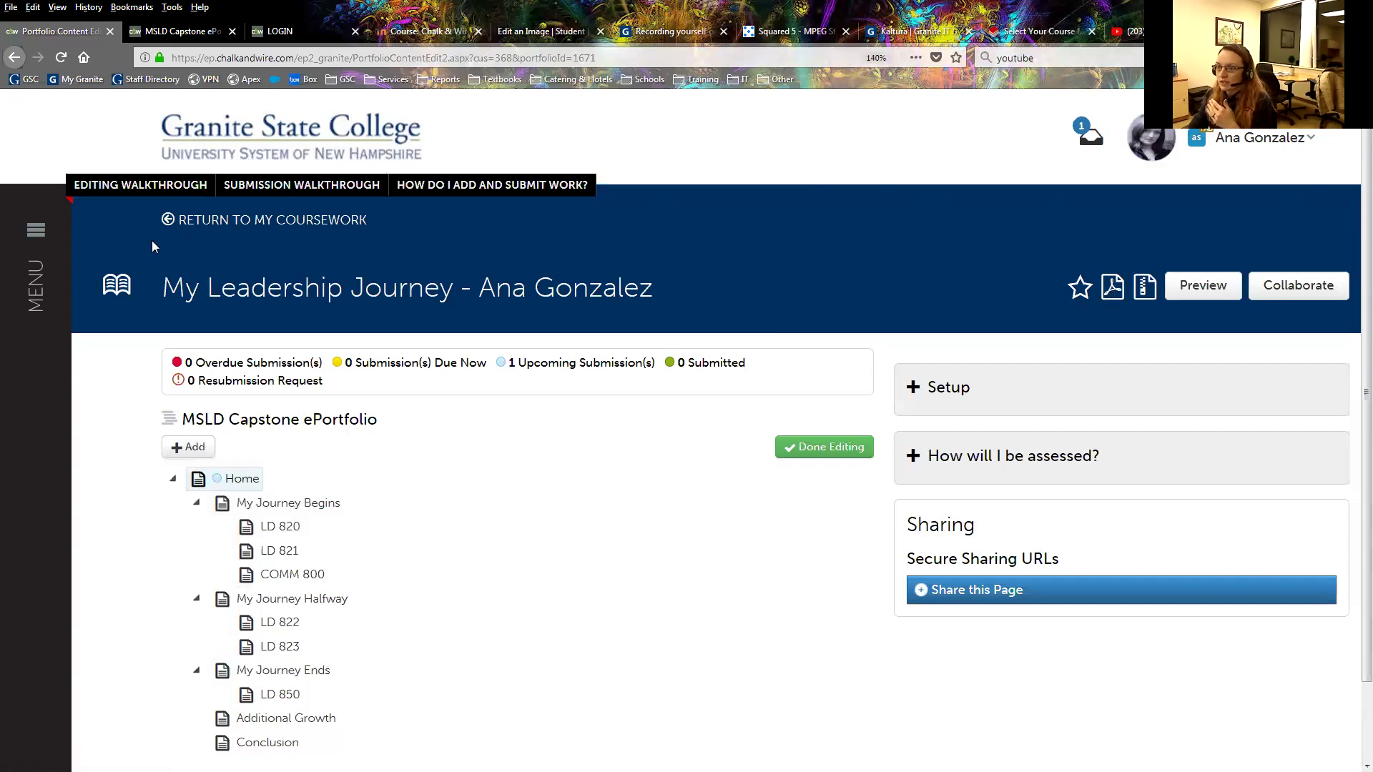
Go to Menu > Work > My Coursework and back out of the session error page.
{"action": "left_click", "coordinate": [53, 247]}
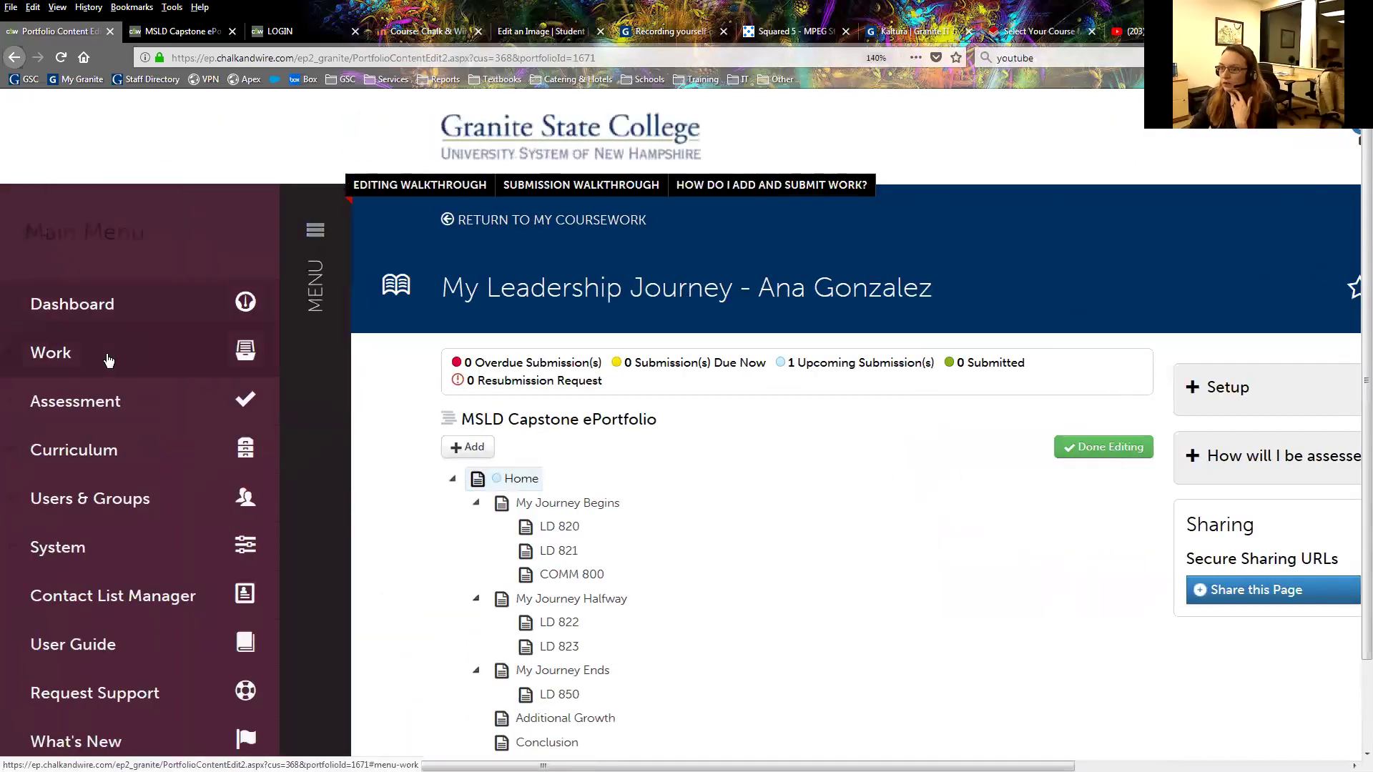
{"action": "left_click", "coordinate": [109, 360]}
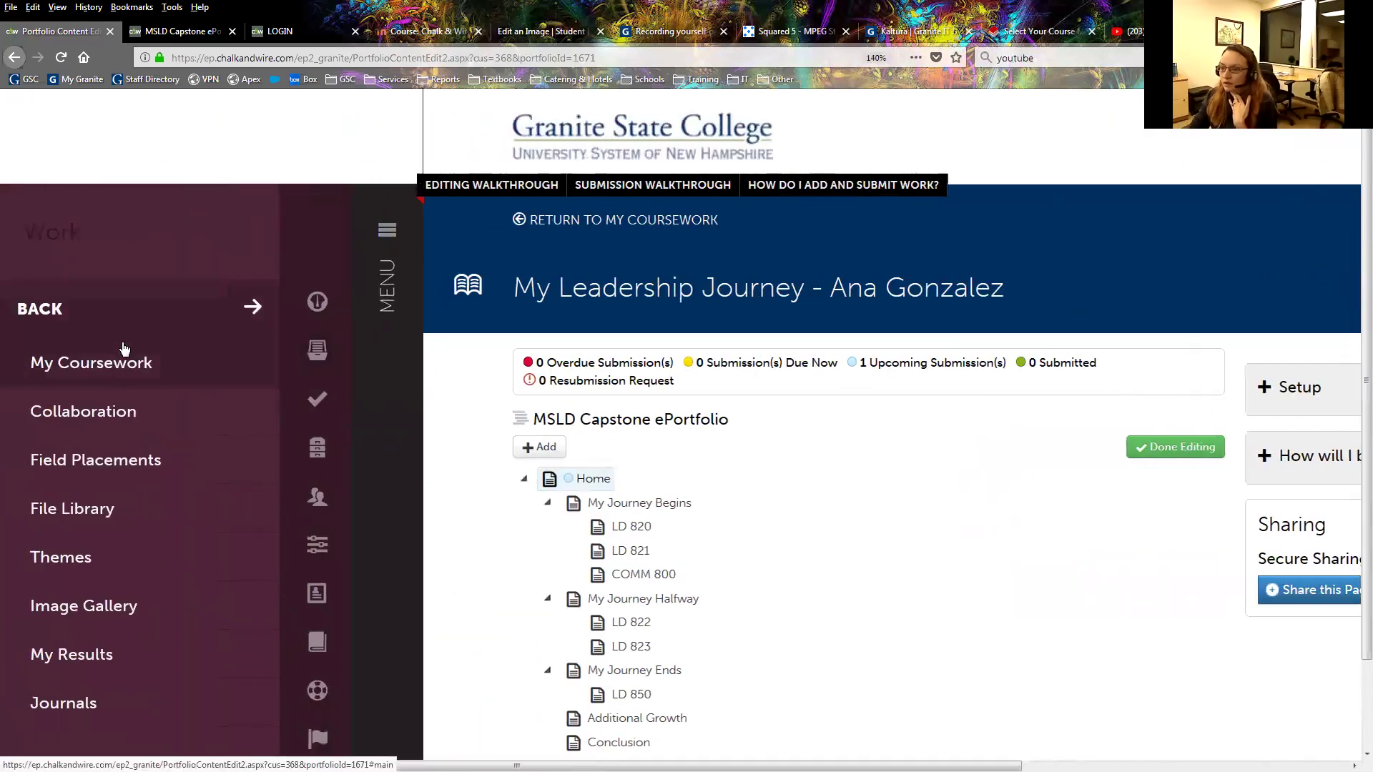
{"action": "left_click", "coordinate": [119, 365]}
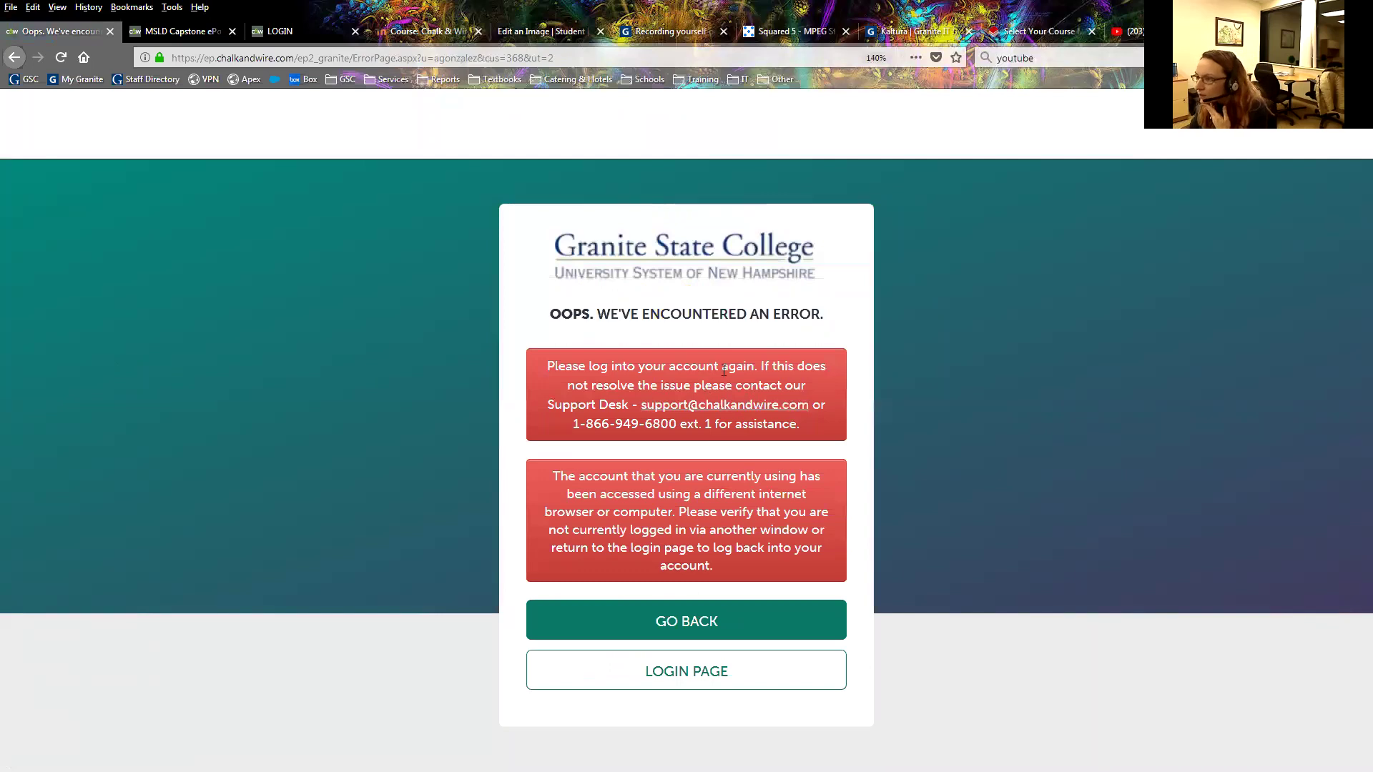
{"action": "left_click", "coordinate": [678, 614]}
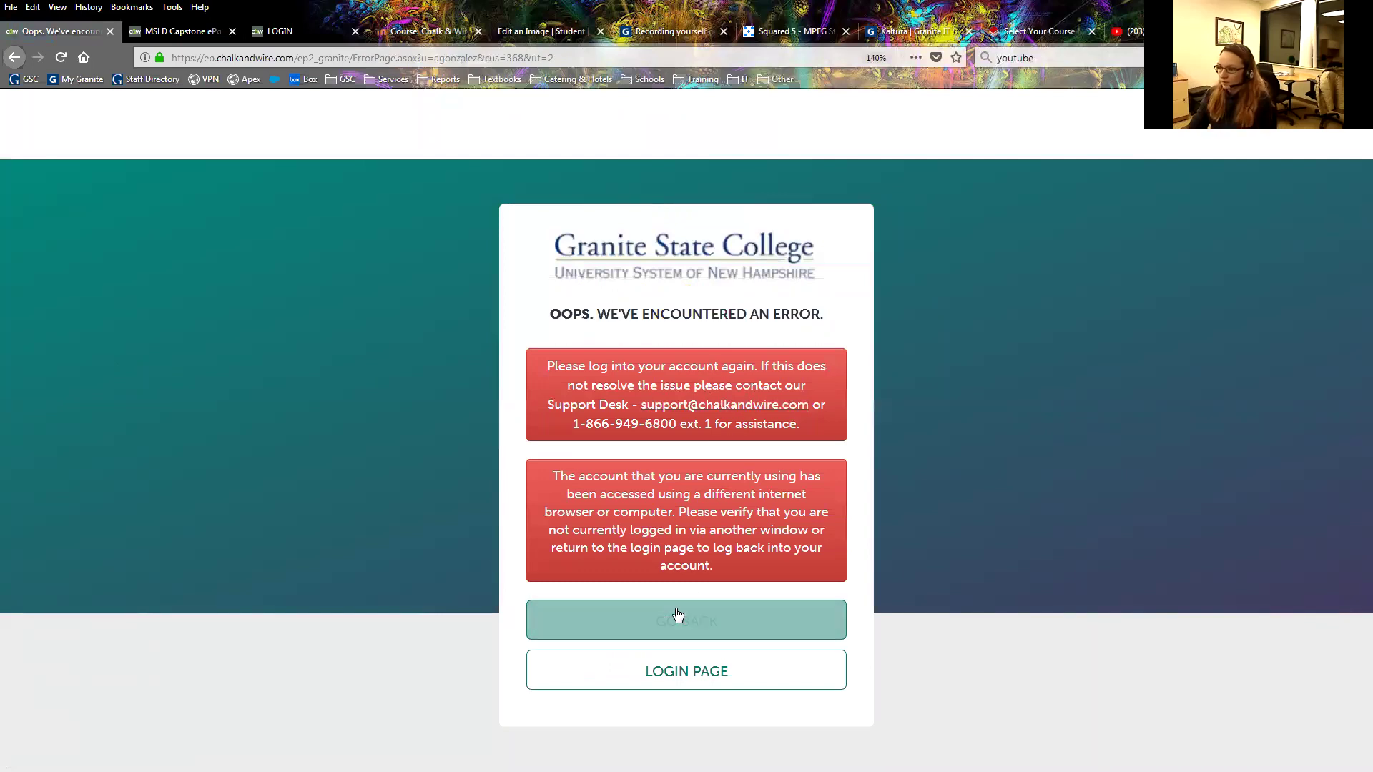
{"action": "left_click", "coordinate": [677, 615]}
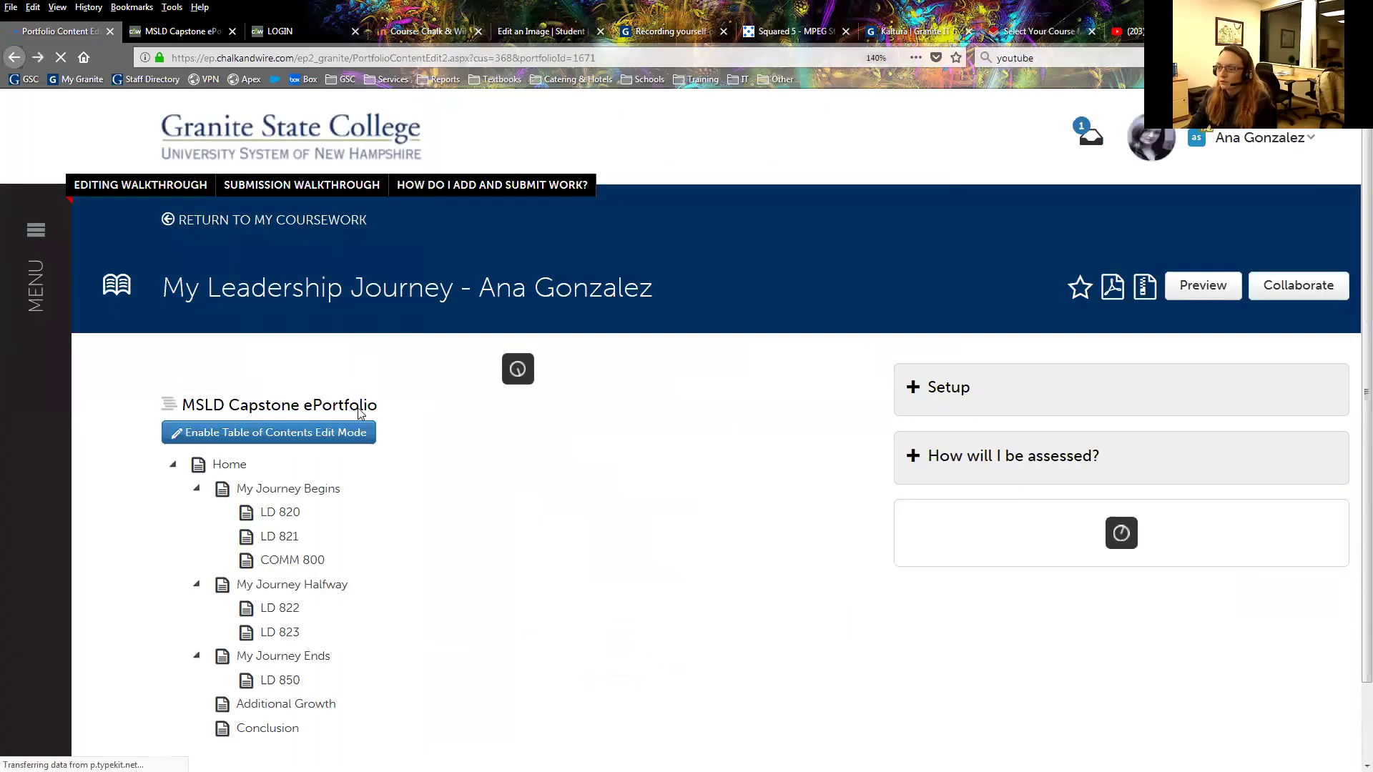
Retry My Coursework, reload the portfolio page, and go to the login page.
{"action": "left_click", "coordinate": [36, 247]}
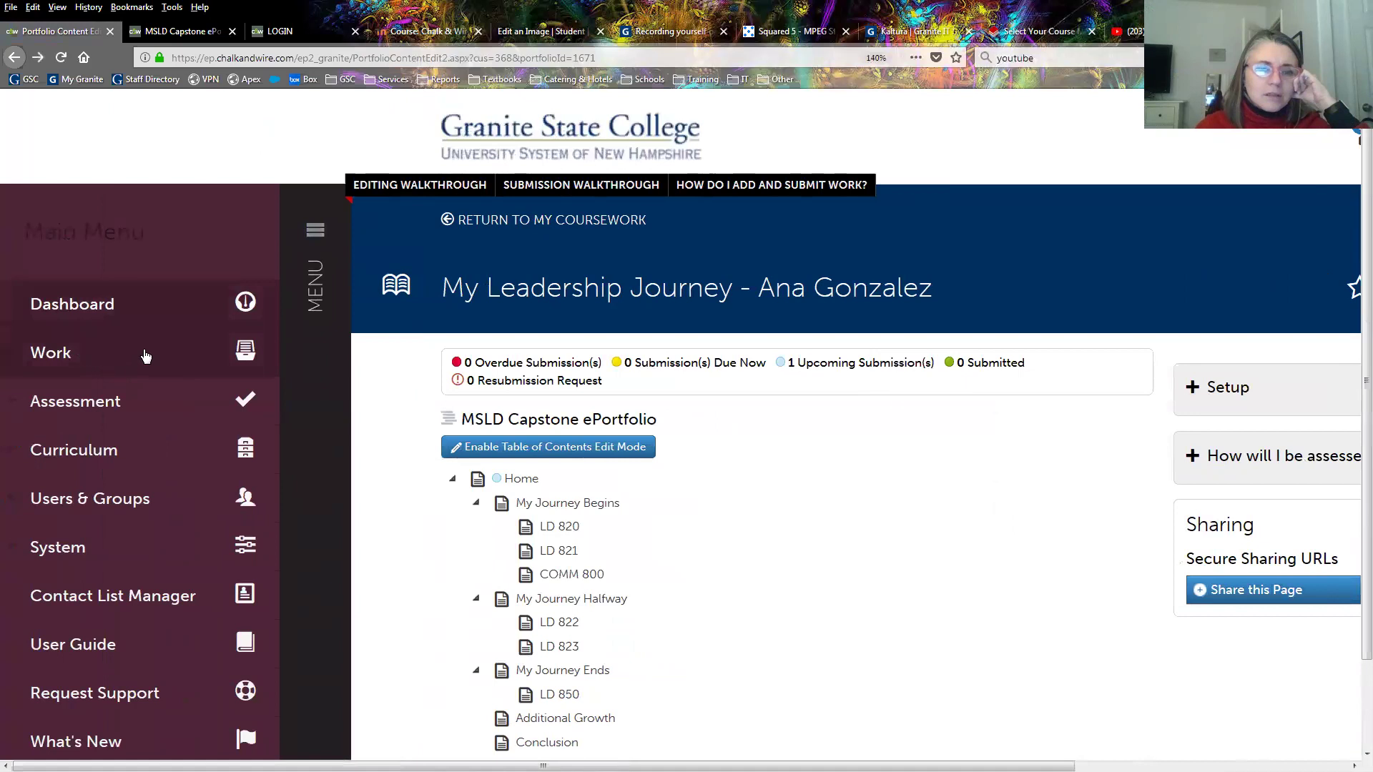
{"action": "left_click", "coordinate": [125, 361]}
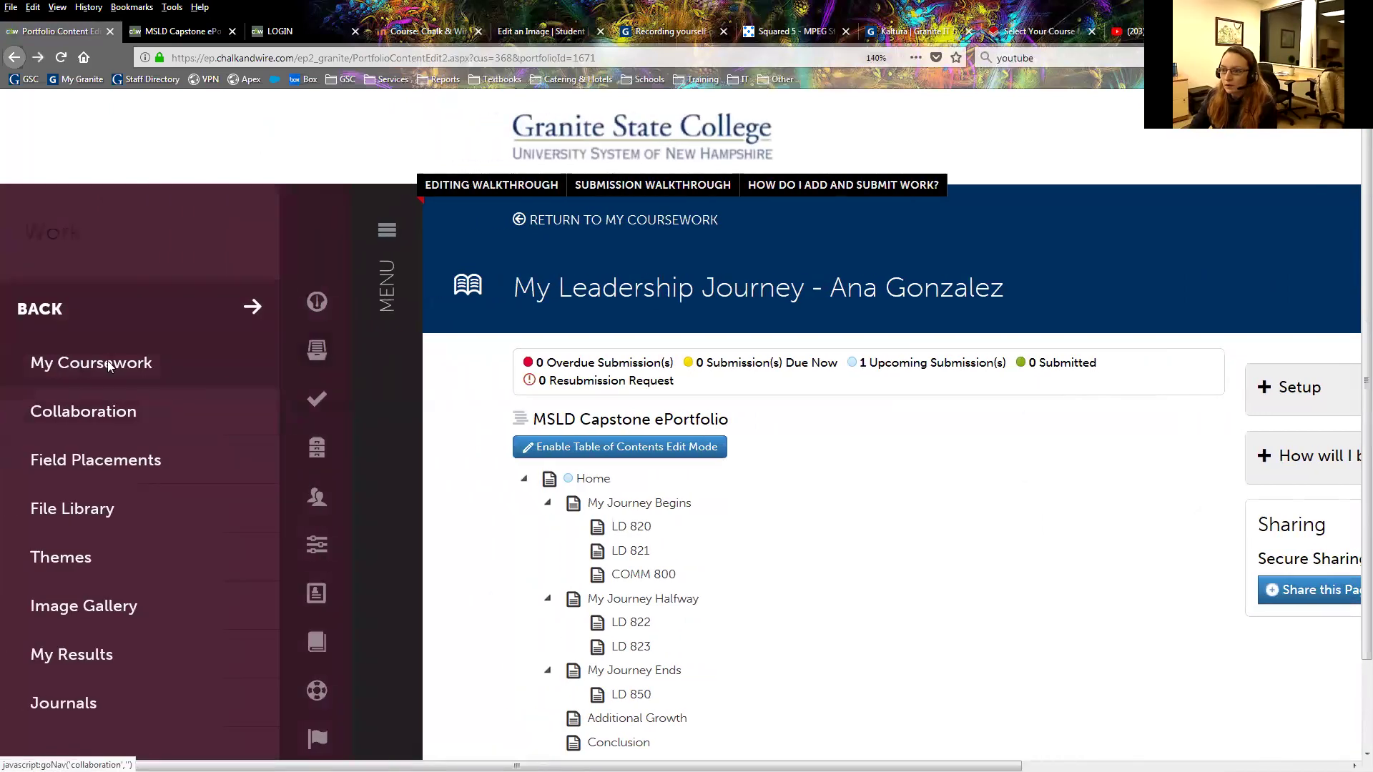
{"action": "left_click", "coordinate": [211, 376]}
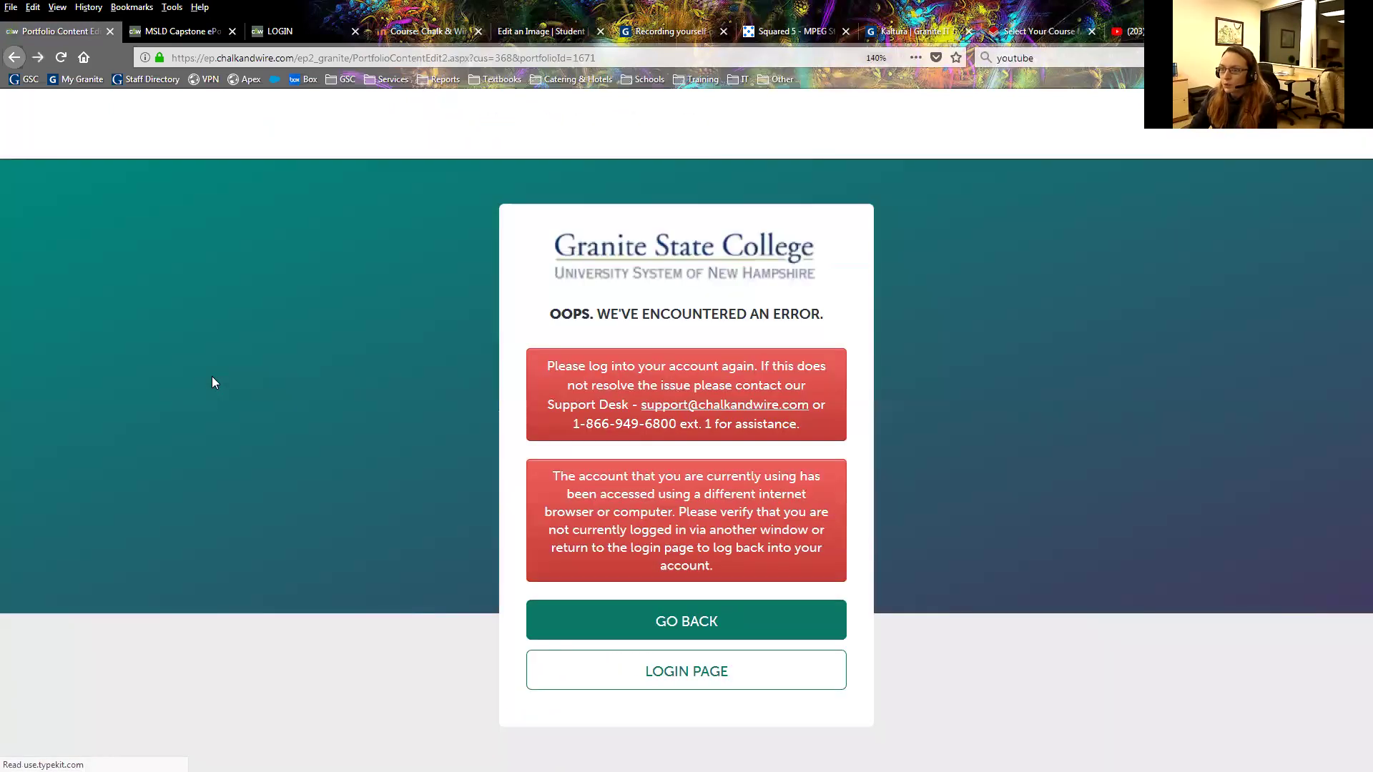
{"action": "left_click", "coordinate": [649, 639]}
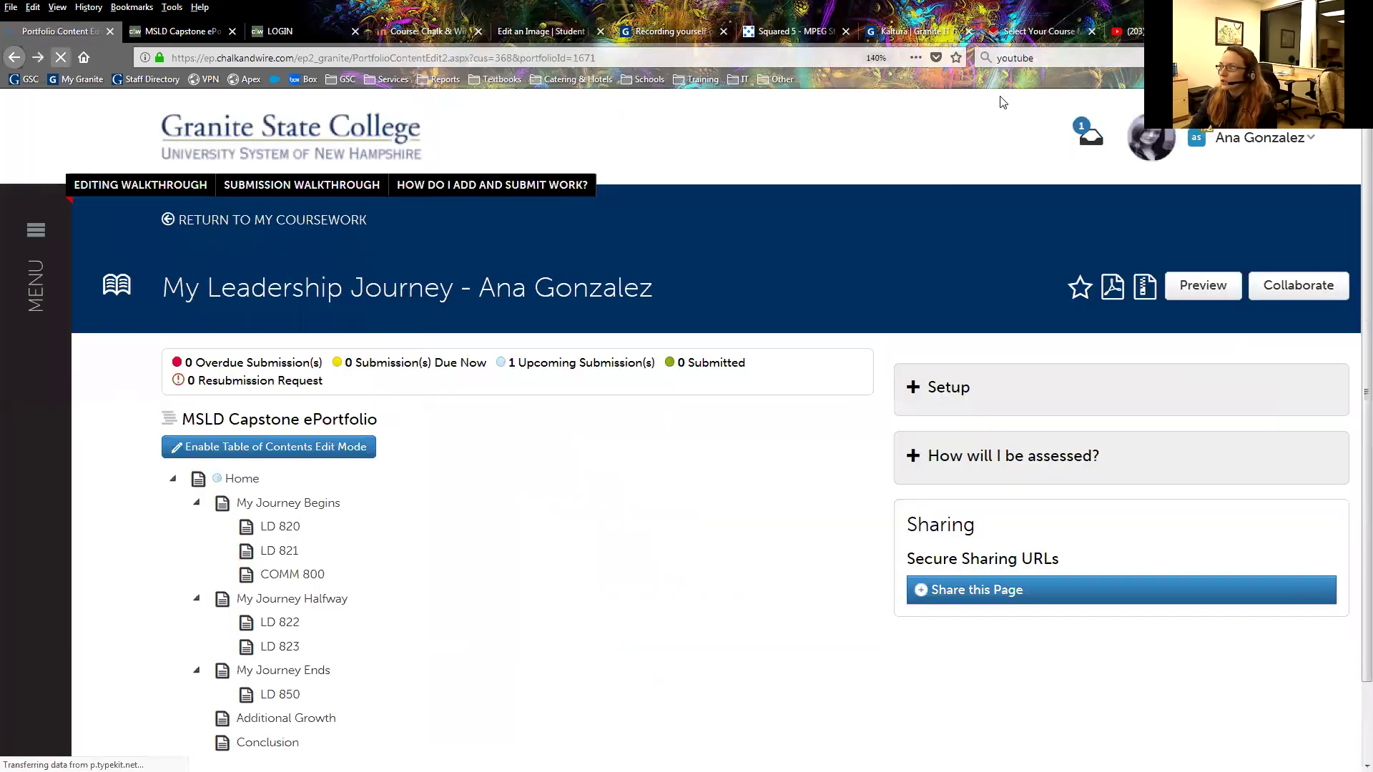
{"action": "left_click", "coordinate": [68, 63]}
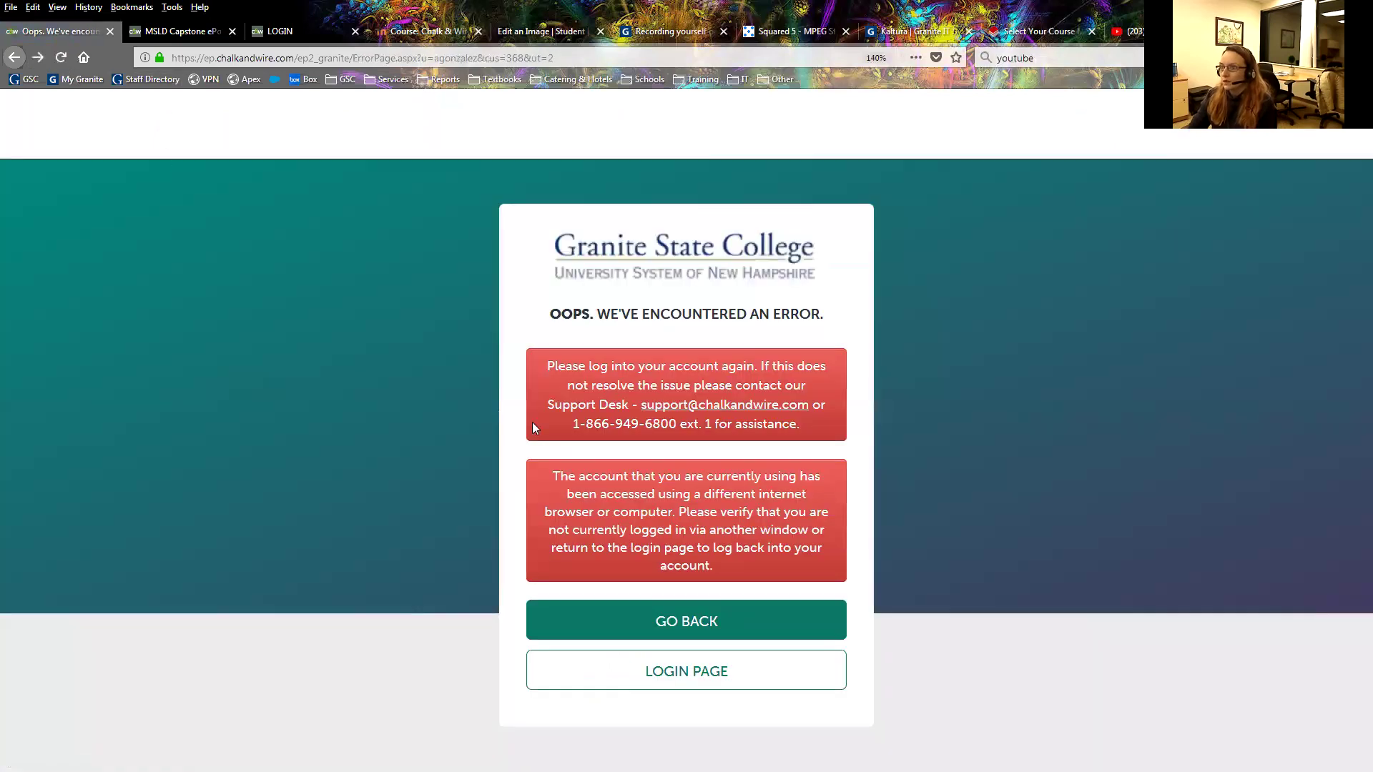
{"action": "left_click", "coordinate": [680, 669]}
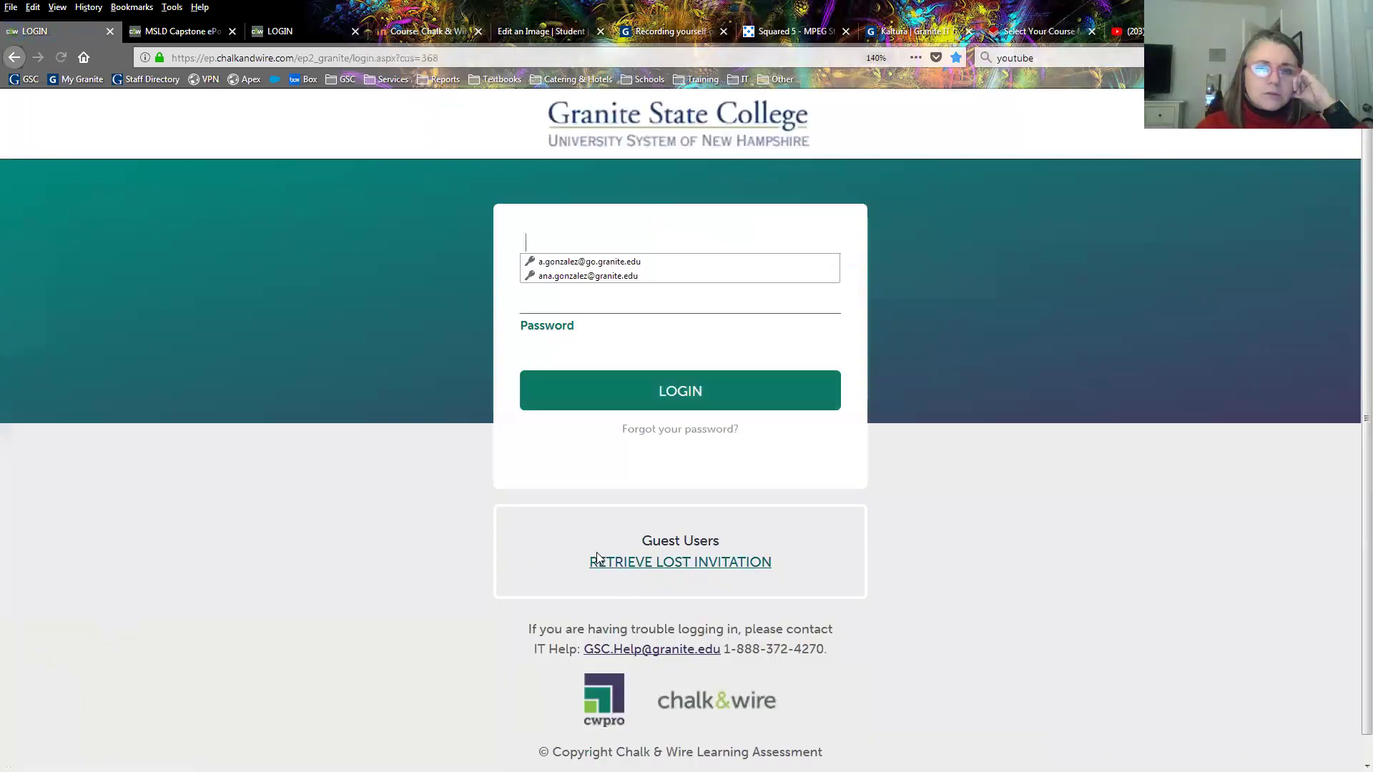
Log in with the saved autofill account credentials.
{"action": "left_click", "coordinate": [572, 276]}
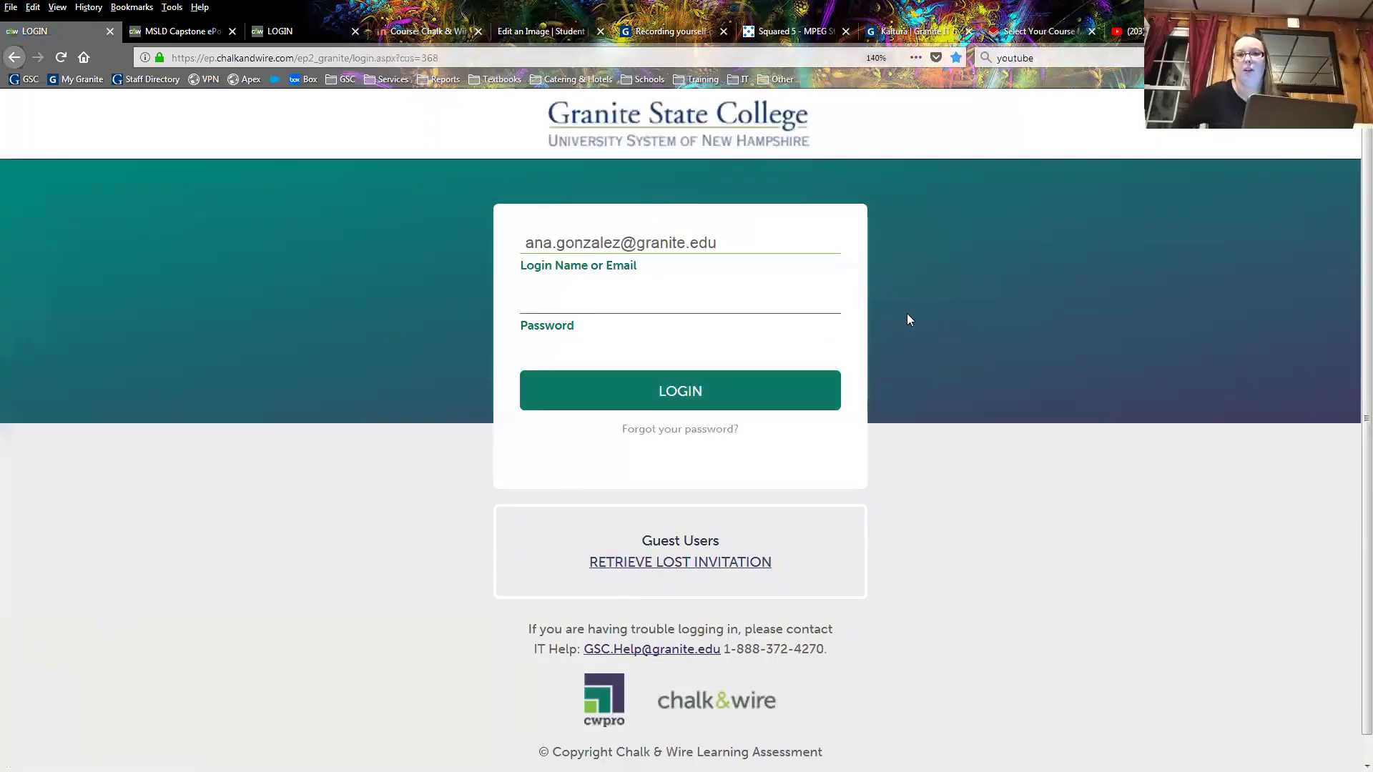
{"action": "left_click", "coordinate": [770, 405]}
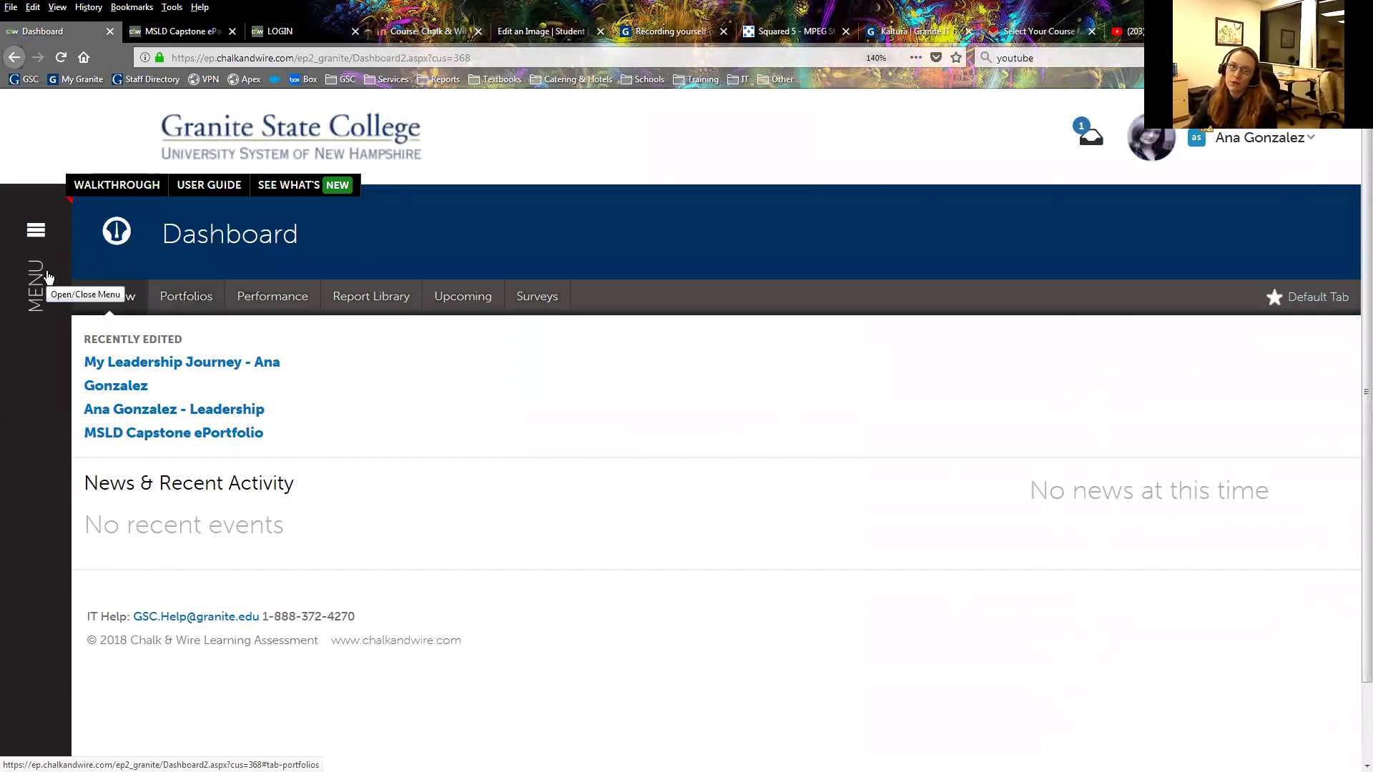
Open the Leadership portfolio from the Portfolios list.
{"action": "left_click", "coordinate": [194, 298]}
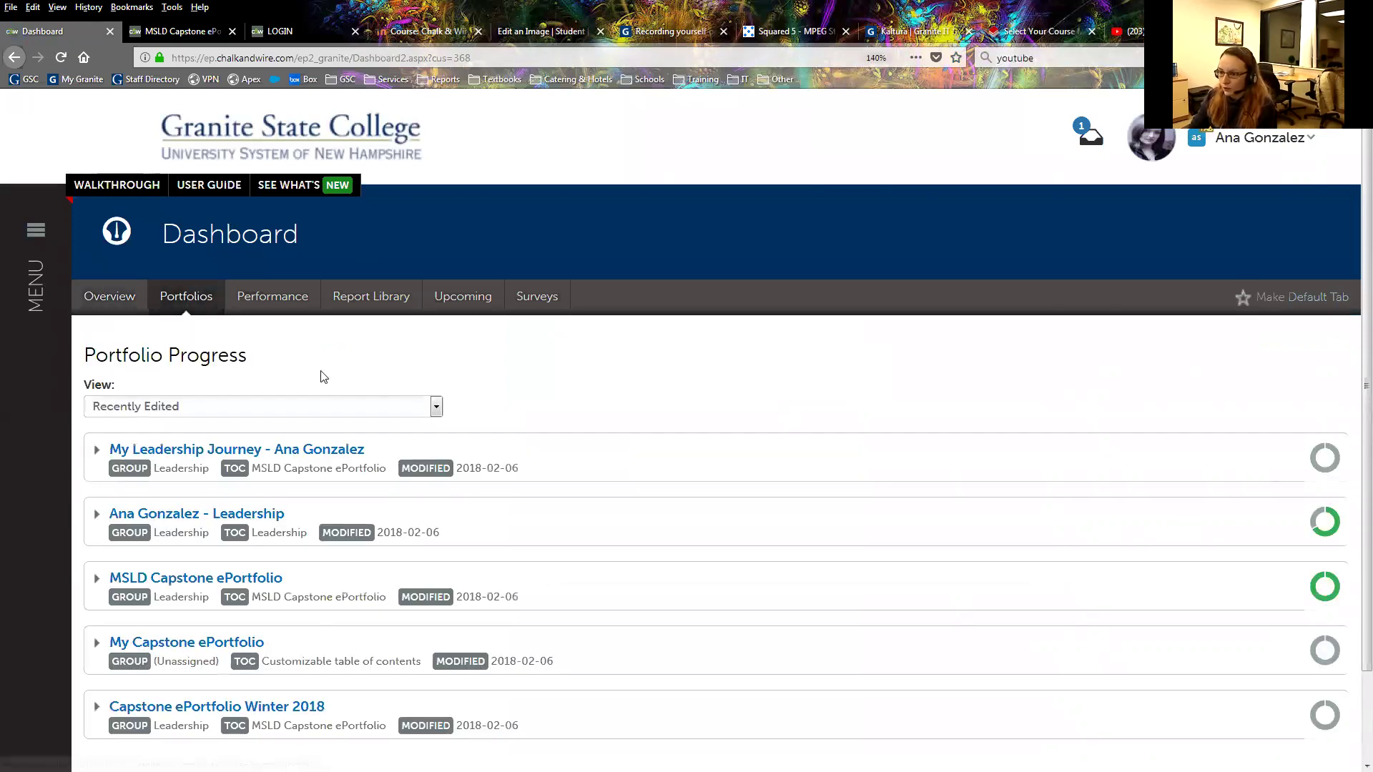
{"action": "scroll", "coordinate": [325, 466], "scroll_direction": "down", "scroll_amount": 2}
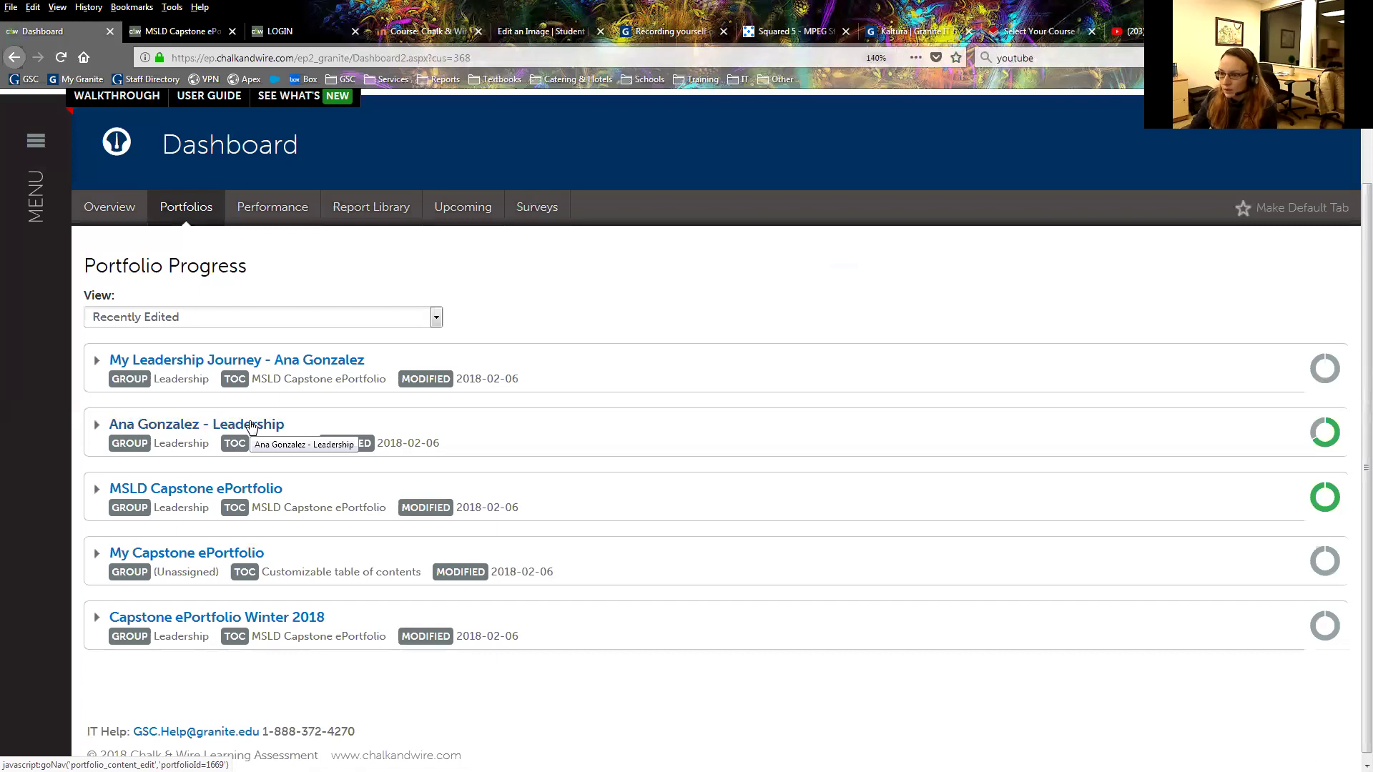
{"action": "left_click", "coordinate": [252, 425]}
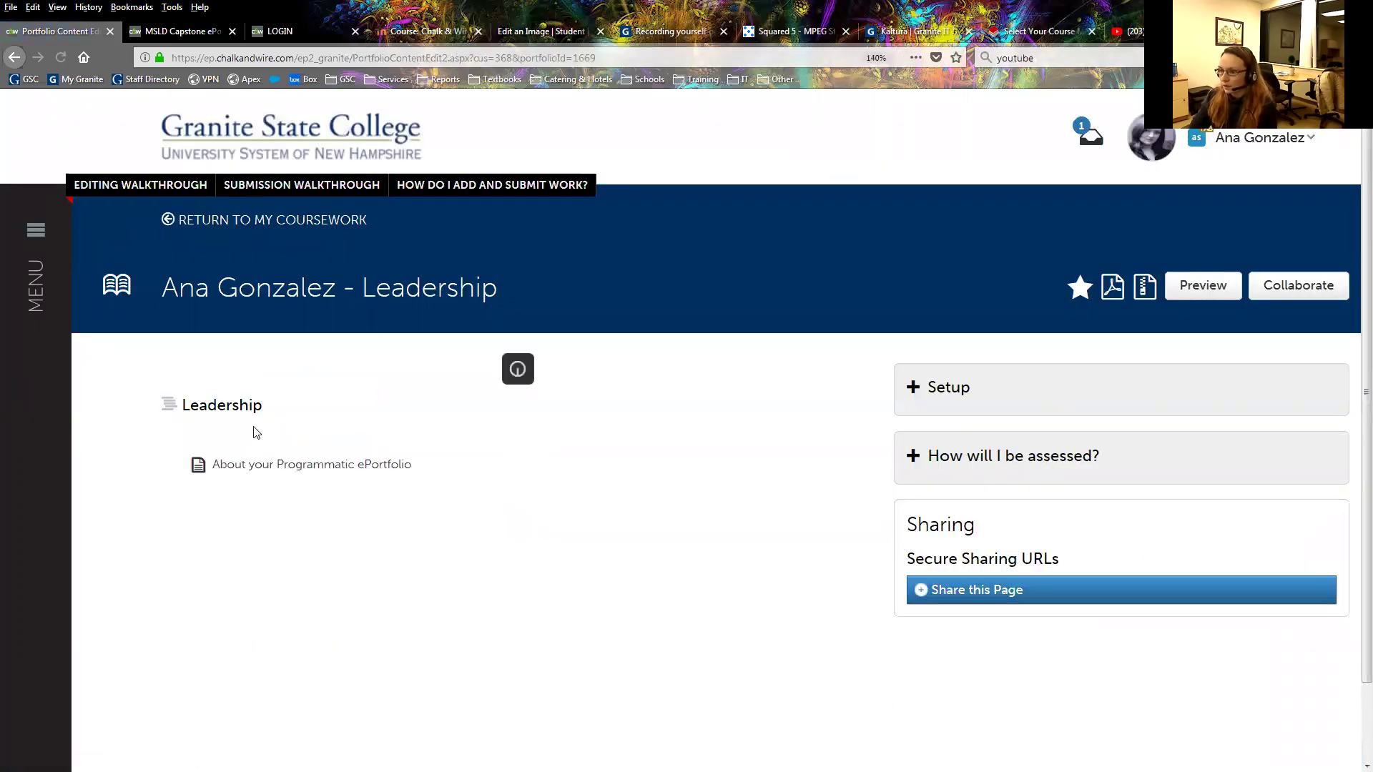
Download the whole Leadership portfolio as a PDF.
{"action": "scroll", "coordinate": [386, 452], "scroll_direction": "down", "scroll_amount": 15}
{"action": "scroll", "coordinate": [390, 456], "scroll_direction": "up", "scroll_amount": 15}
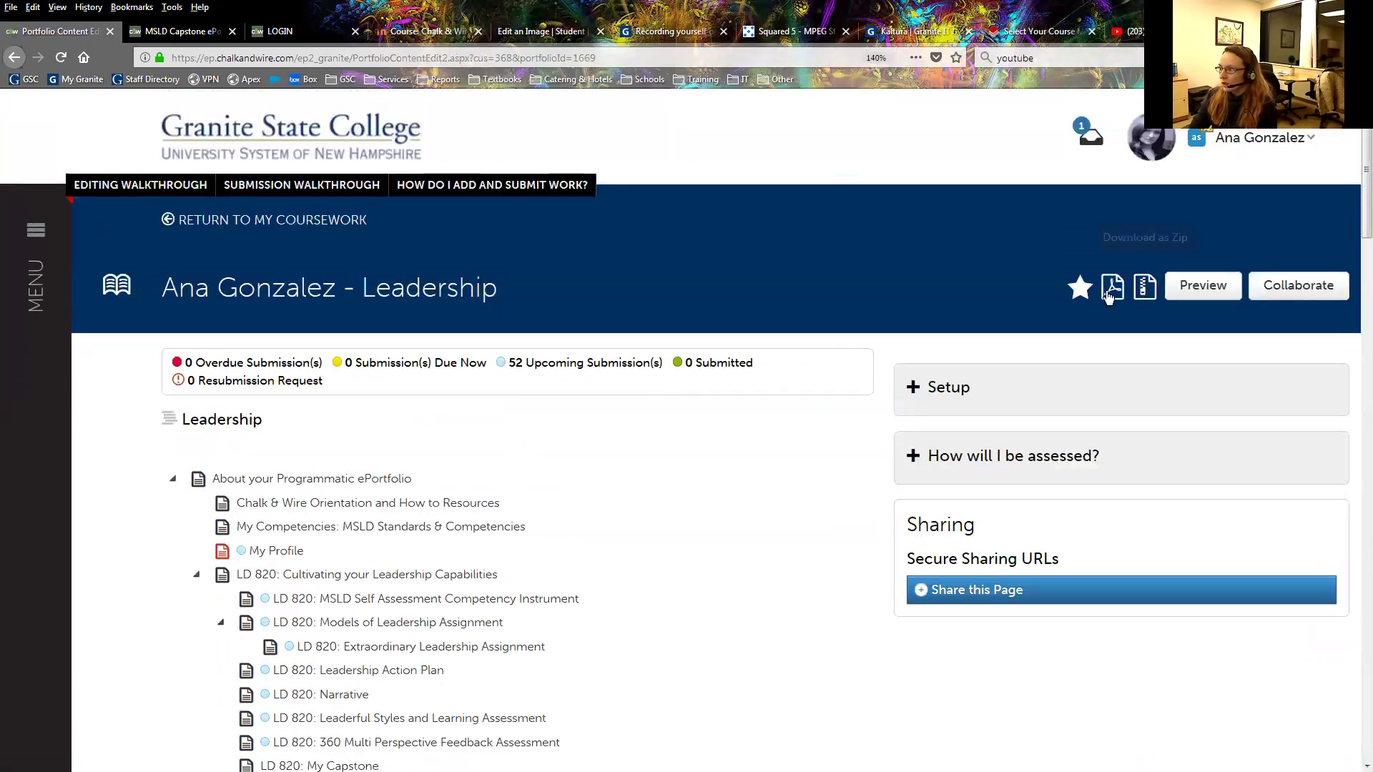
{"action": "left_click", "coordinate": [1111, 290]}
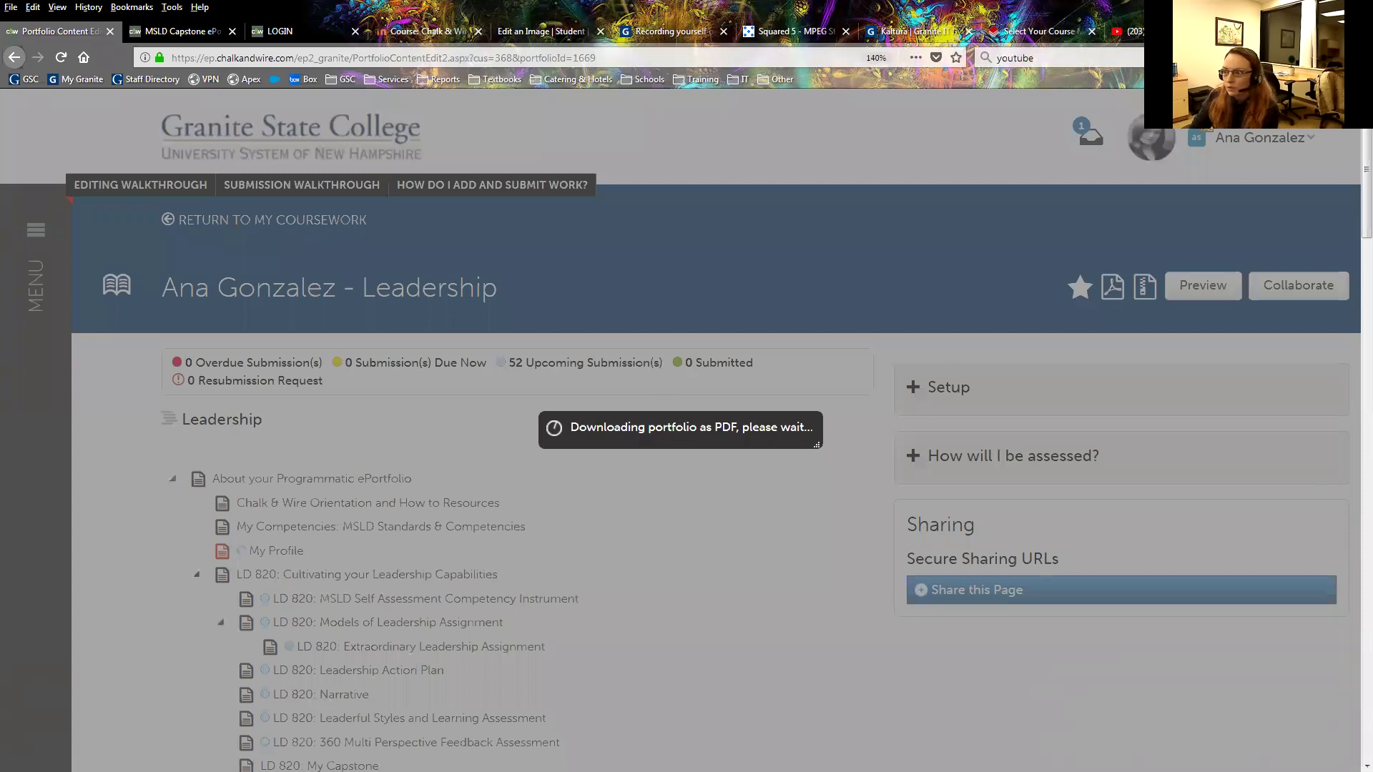
{"action": "scroll", "coordinate": [729, 314], "scroll_direction": "up", "scroll_amount": 5}
{"action": "scroll", "coordinate": [724, 299], "scroll_direction": "up", "scroll_amount": 6}
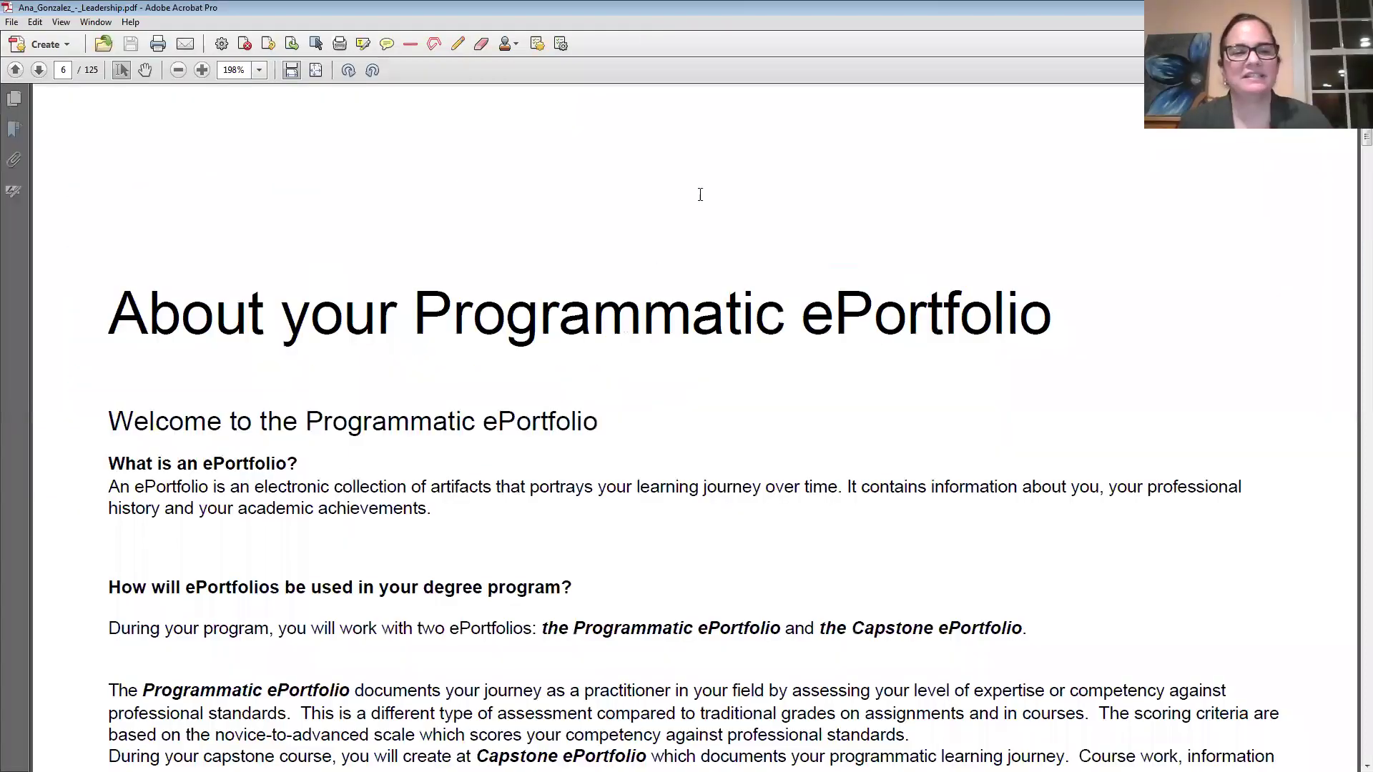
Zoom the exported portfolio PDF to 100%.
{"action": "scroll", "coordinate": [858, 214], "scroll_direction": "up", "scroll_amount": 5}
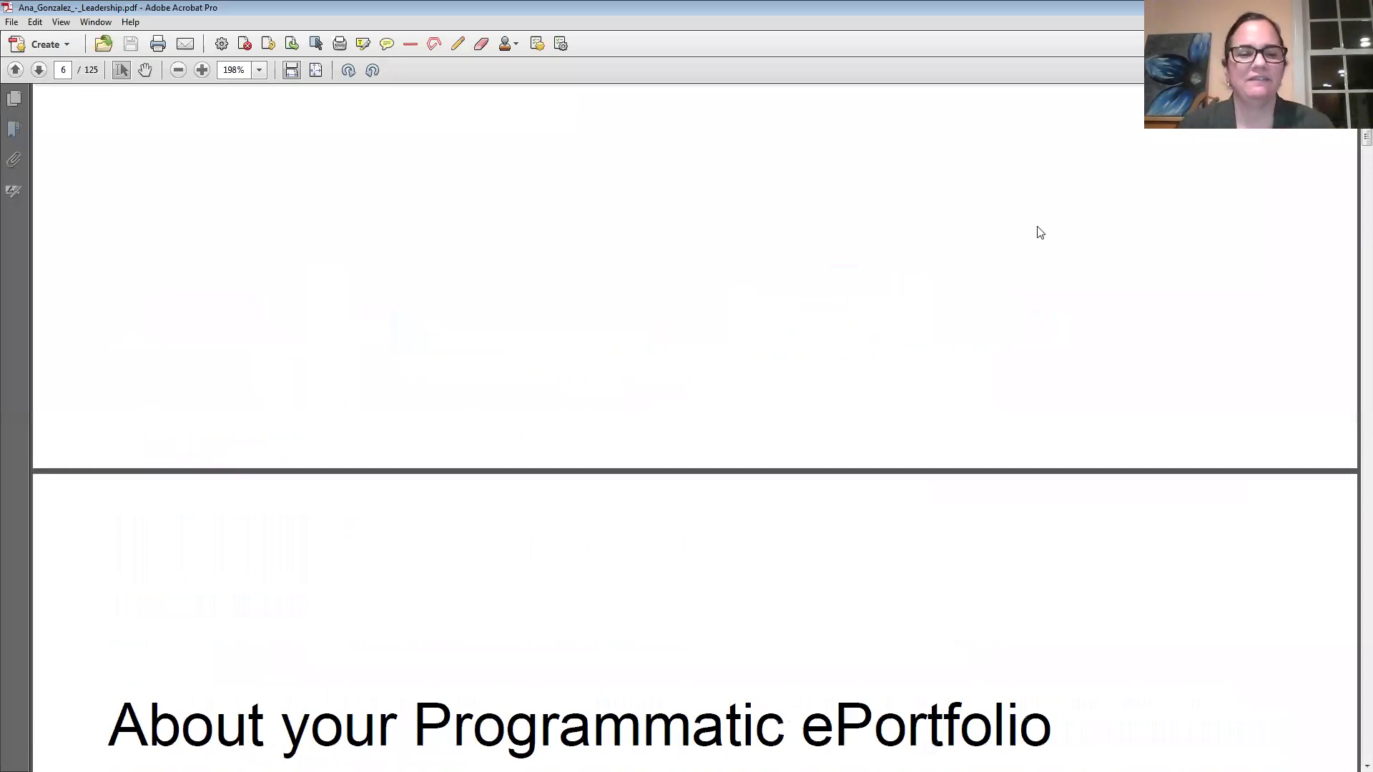
{"action": "scroll", "coordinate": [1149, 248], "scroll_direction": "up", "scroll_amount": 5}
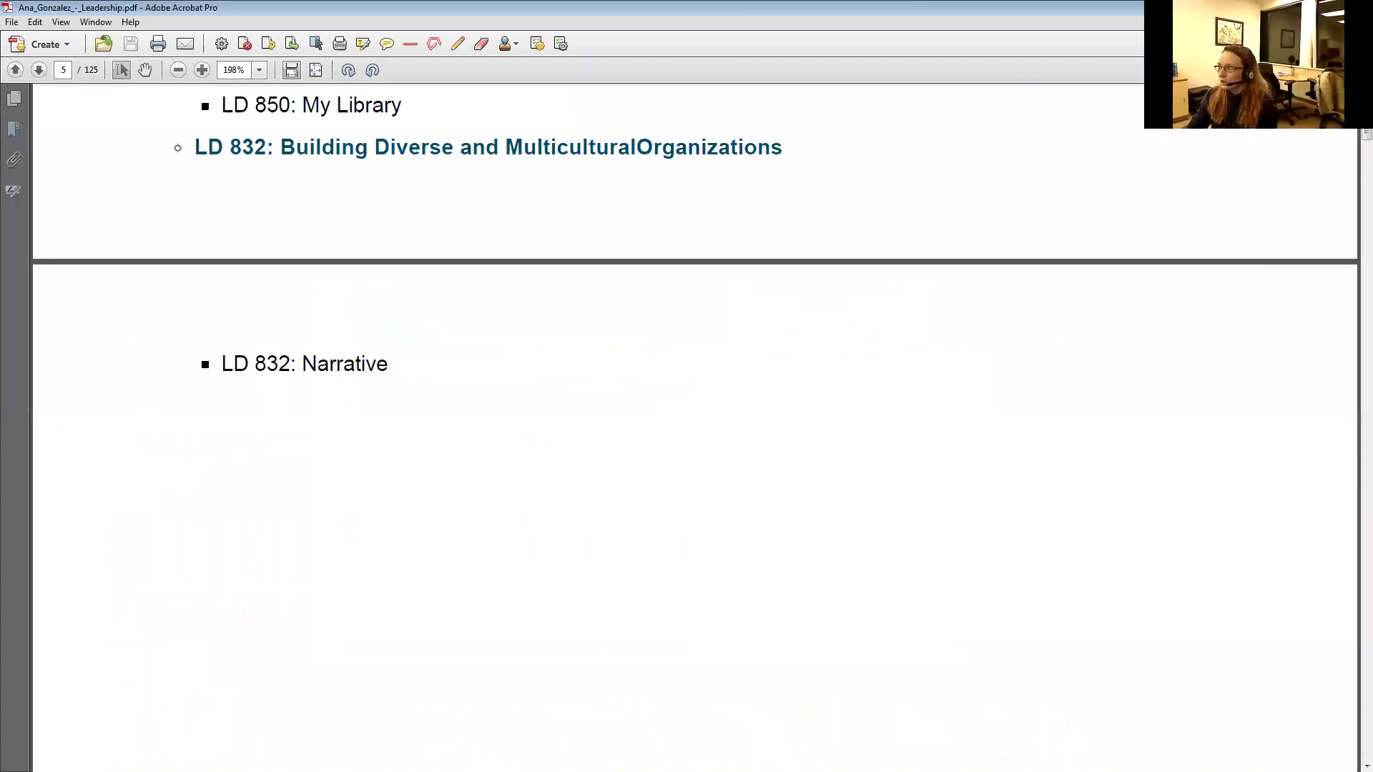
{"action": "left_click_drag", "start_coordinate": [1367, 135], "coordinate": [1367, 108]}
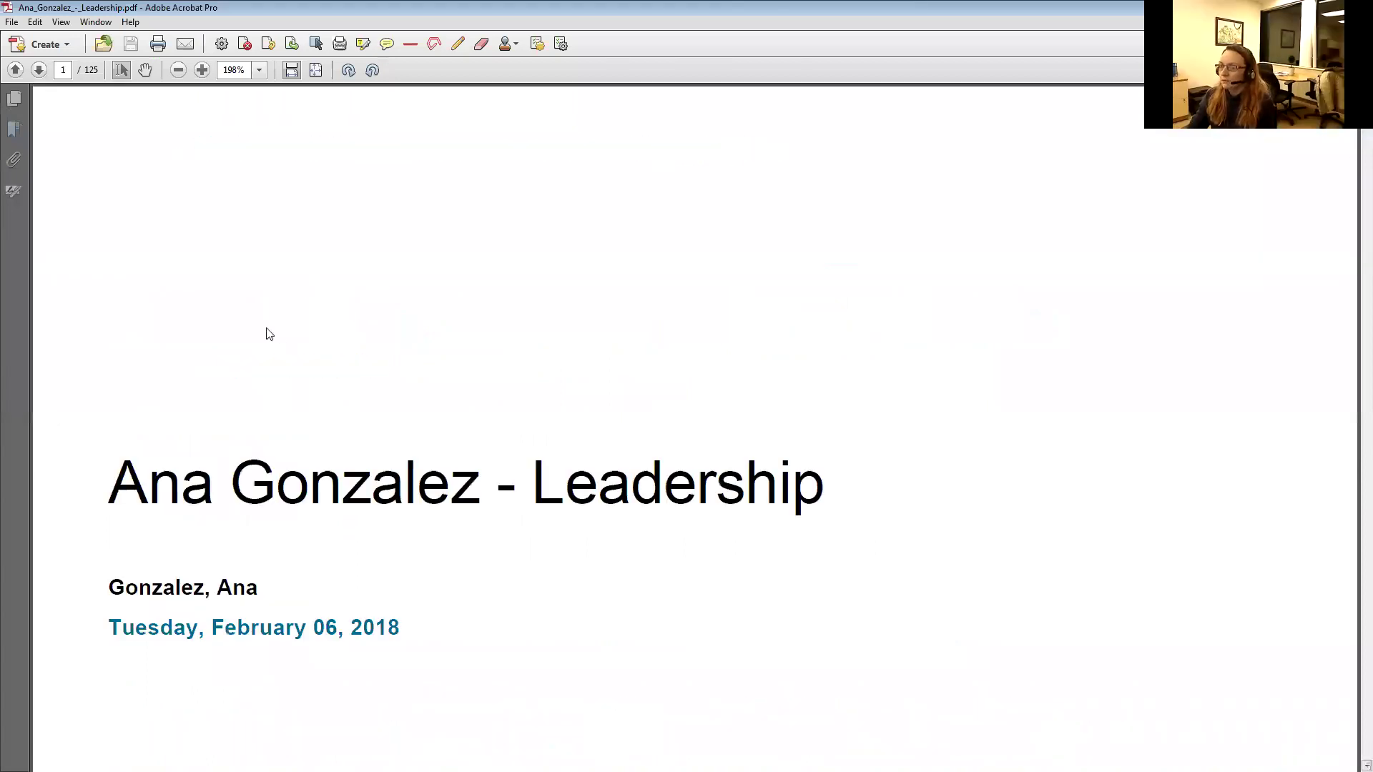
{"action": "scroll", "coordinate": [524, 359], "scroll_direction": "down", "scroll_amount": 1}
{"action": "key", "text": "ctrl+1"}
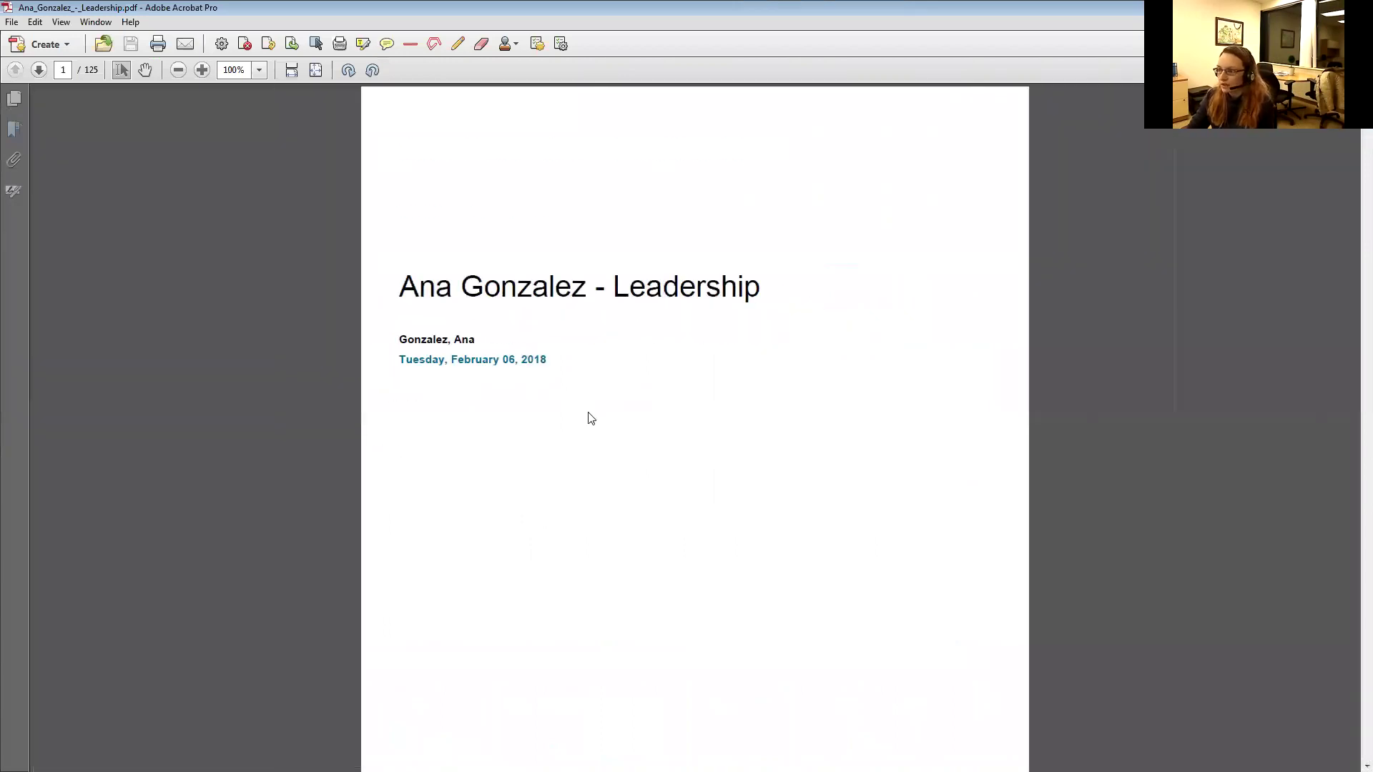
Scroll to page 12's MSLD Self Assessment and open the Module 2 Pre Assessment Paper link.
{"action": "scroll", "coordinate": [590, 418], "scroll_direction": "down", "scroll_amount": 10}
{"action": "scroll", "coordinate": [588, 417], "scroll_direction": "down", "scroll_amount": 20}
{"action": "scroll", "coordinate": [592, 416], "scroll_direction": "down", "scroll_amount": 20}
{"action": "scroll", "coordinate": [606, 400], "scroll_direction": "down", "scroll_amount": 20}
{"action": "scroll", "coordinate": [606, 400], "scroll_direction": "down", "scroll_amount": 10}
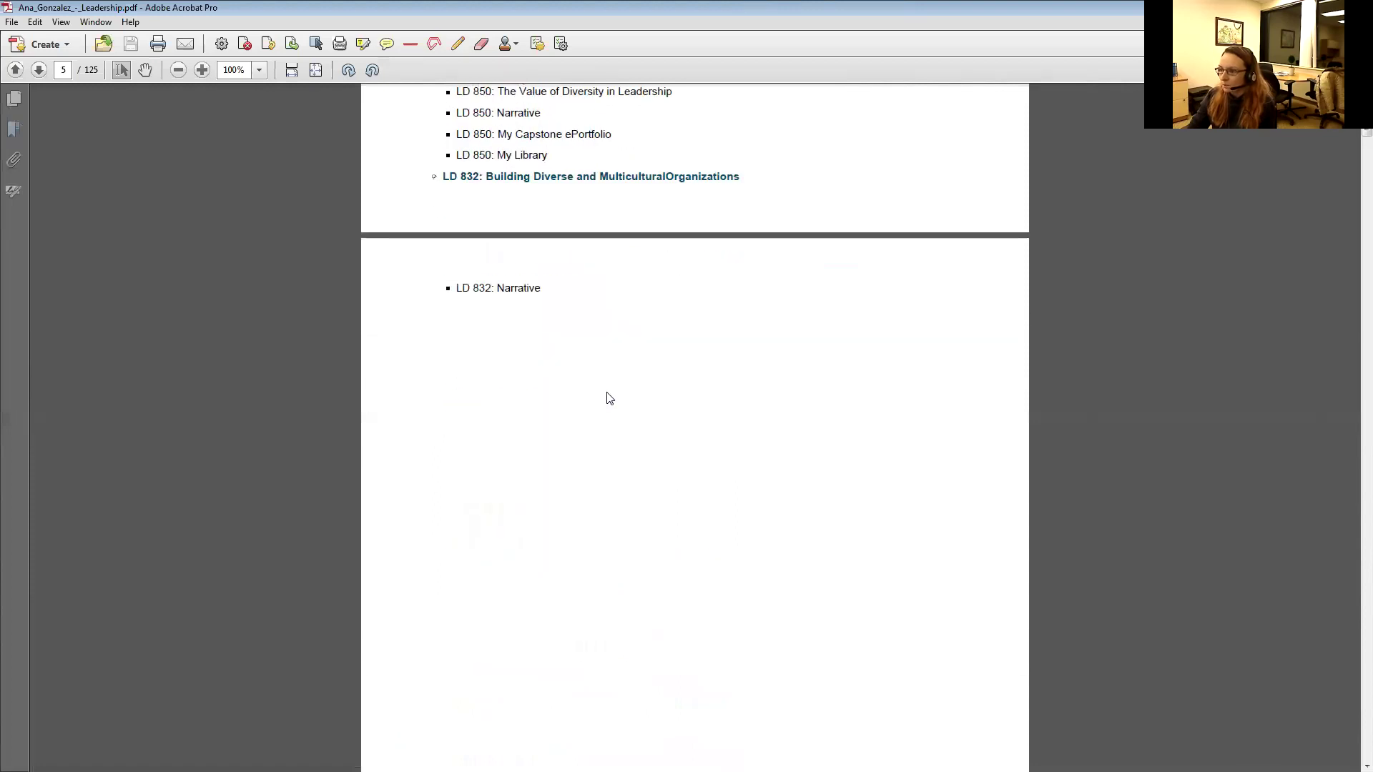
{"action": "scroll", "coordinate": [607, 398], "scroll_direction": "down", "scroll_amount": 15}
{"action": "scroll", "coordinate": [606, 391], "scroll_direction": "down", "scroll_amount": 20}
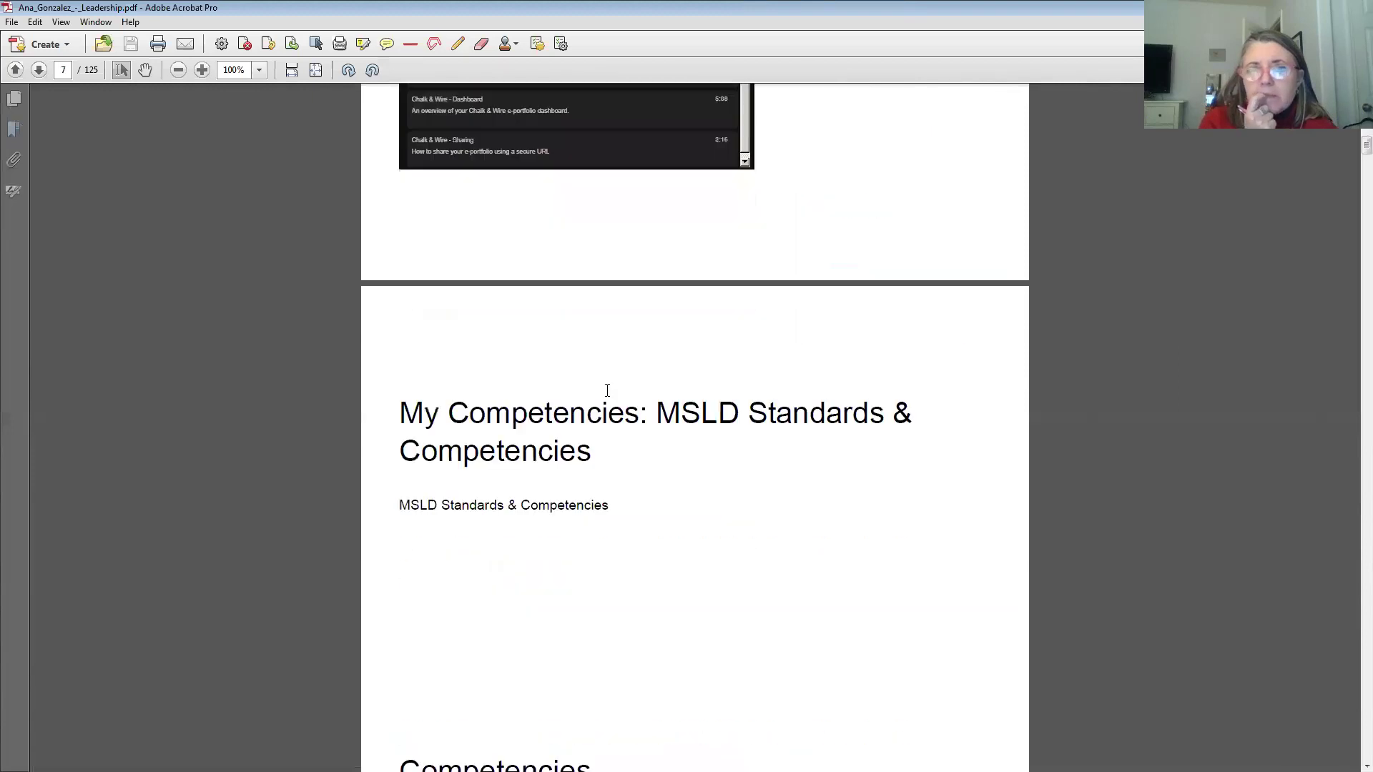
{"action": "scroll", "coordinate": [607, 391], "scroll_direction": "down", "scroll_amount": 3}
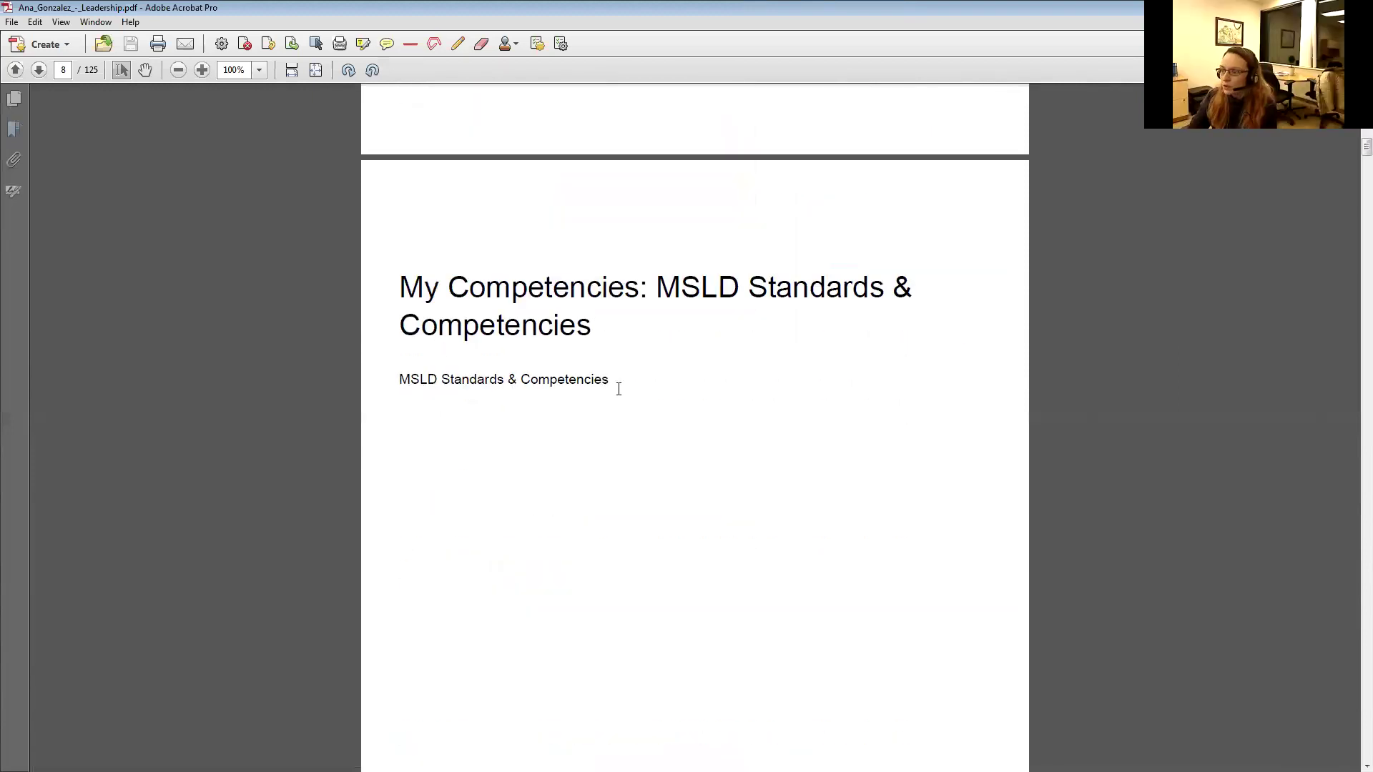
{"action": "scroll", "coordinate": [607, 431], "scroll_direction": "down", "scroll_amount": 15}
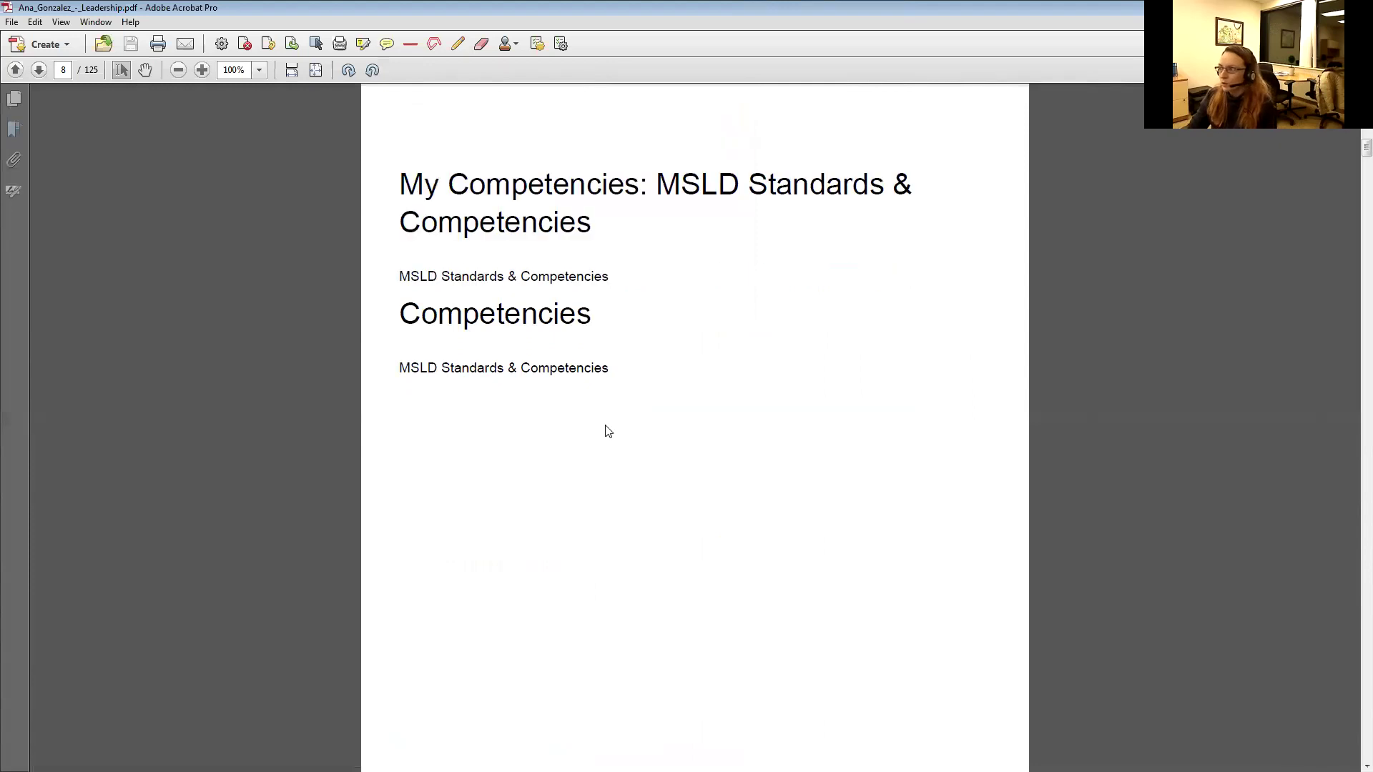
{"action": "scroll", "coordinate": [607, 431], "scroll_direction": "down", "scroll_amount": 15}
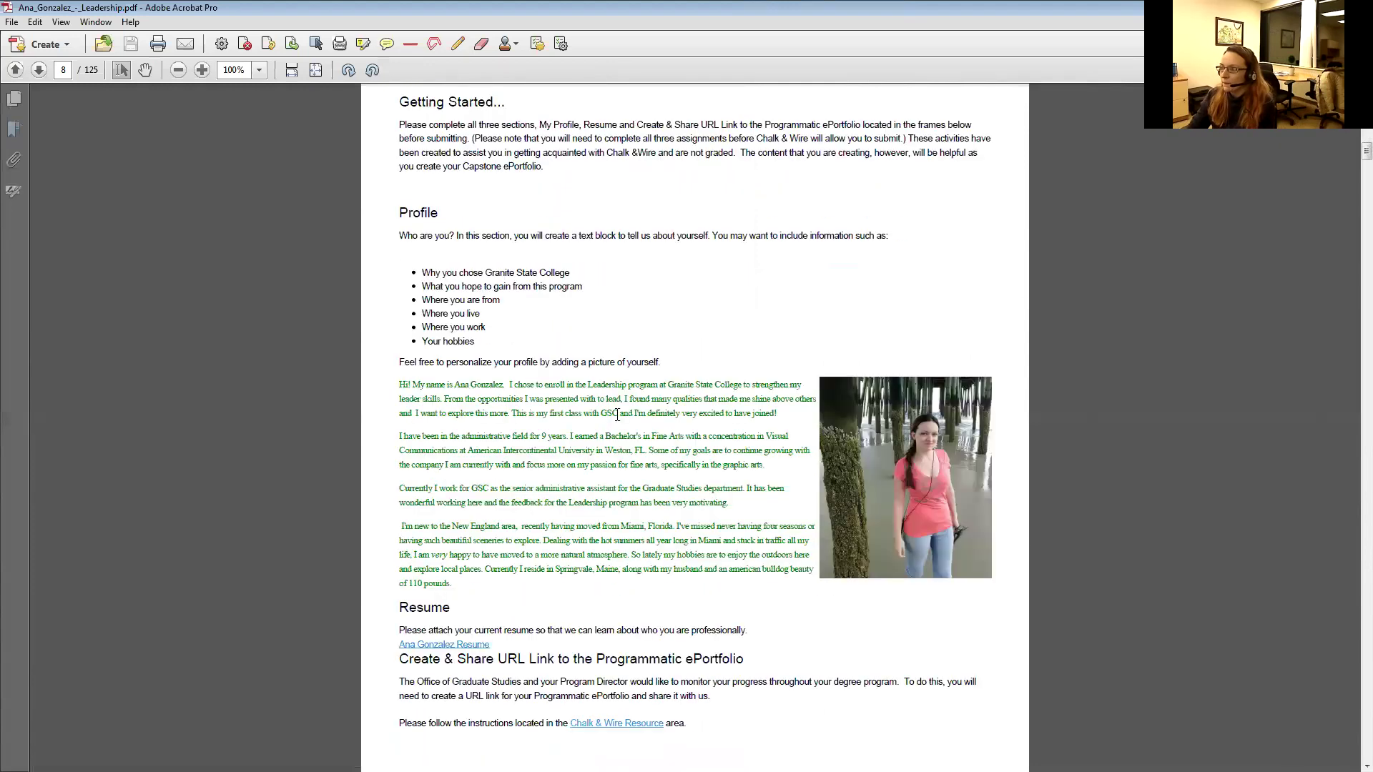
{"action": "scroll", "coordinate": [617, 416], "scroll_direction": "up", "scroll_amount": 2}
{"action": "scroll", "coordinate": [617, 416], "scroll_direction": "up", "scroll_amount": 1}
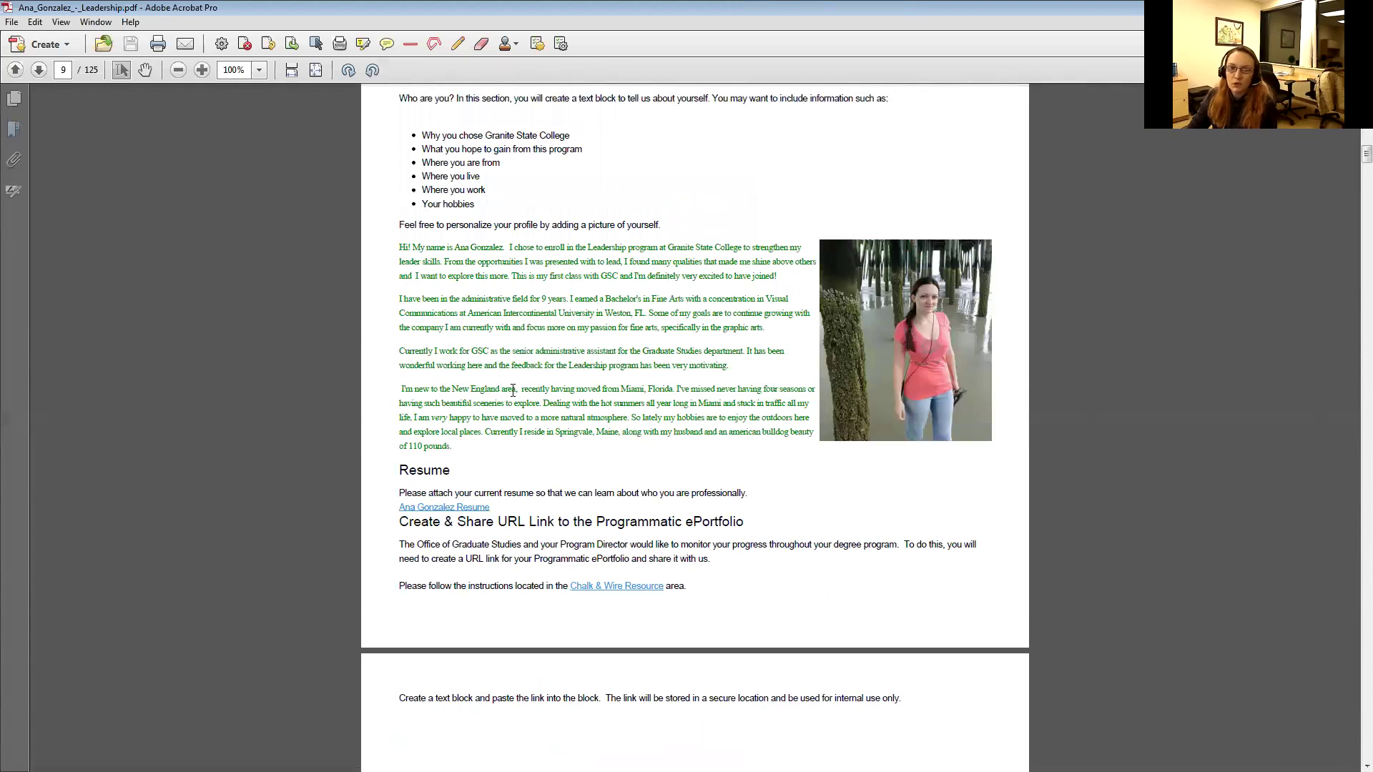
{"action": "scroll", "coordinate": [526, 436], "scroll_direction": "down", "scroll_amount": 12}
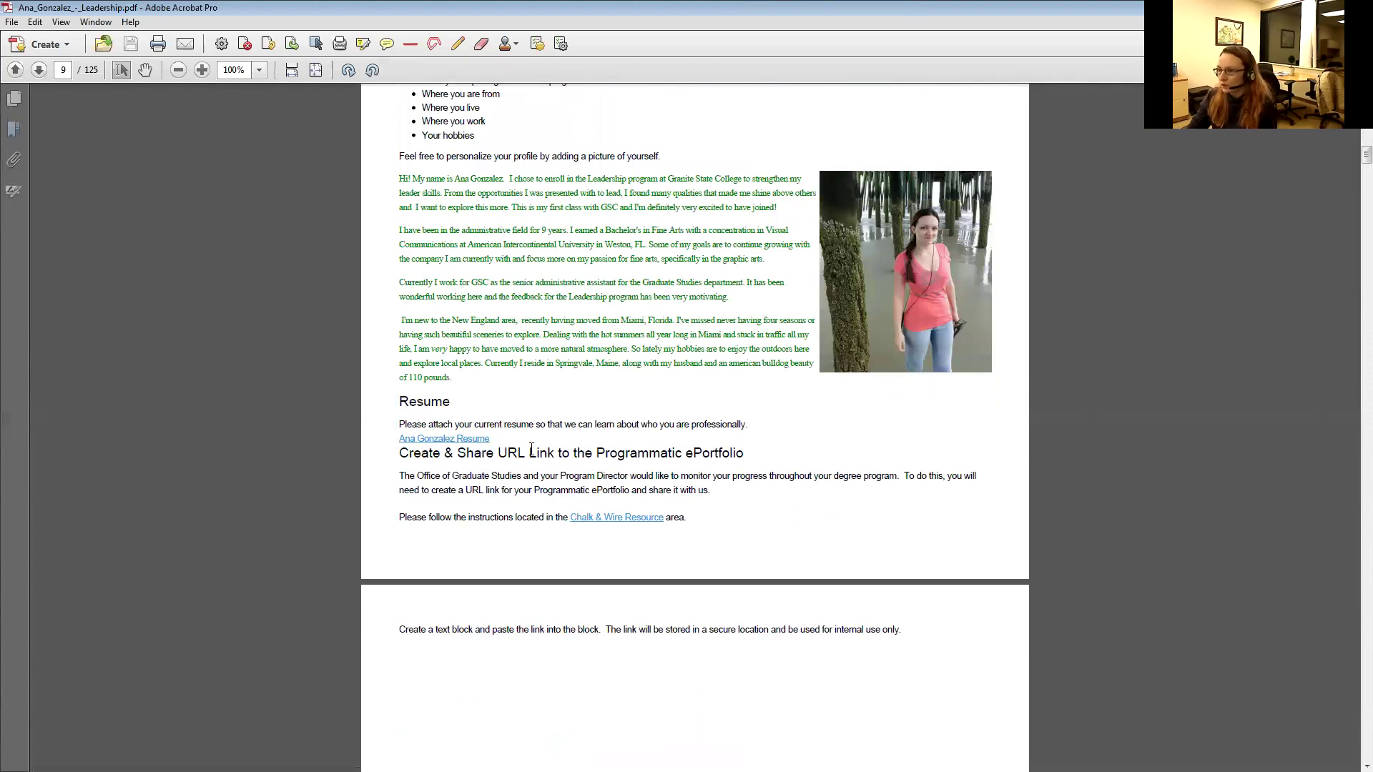
{"action": "scroll", "coordinate": [711, 401], "scroll_direction": "down", "scroll_amount": 20}
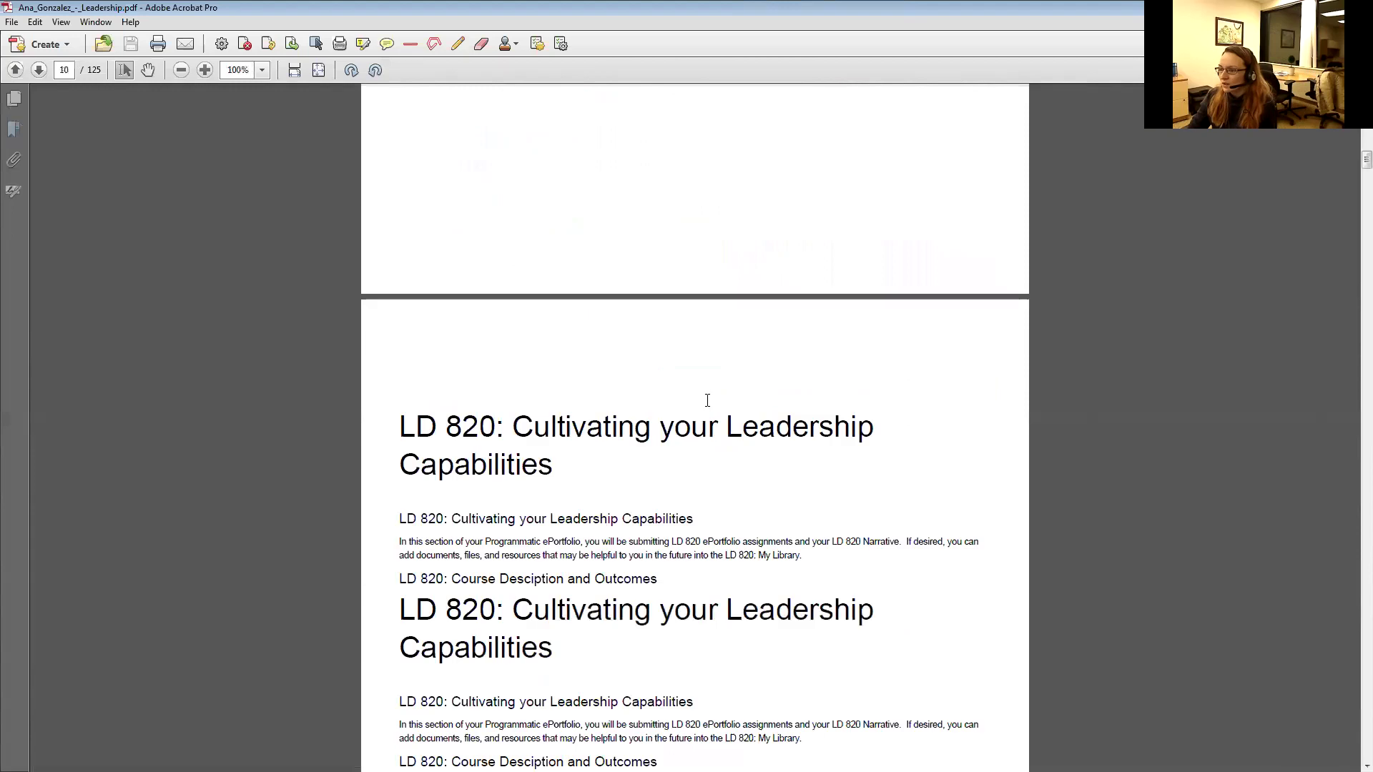
{"action": "scroll", "coordinate": [710, 408], "scroll_direction": "down", "scroll_amount": 20}
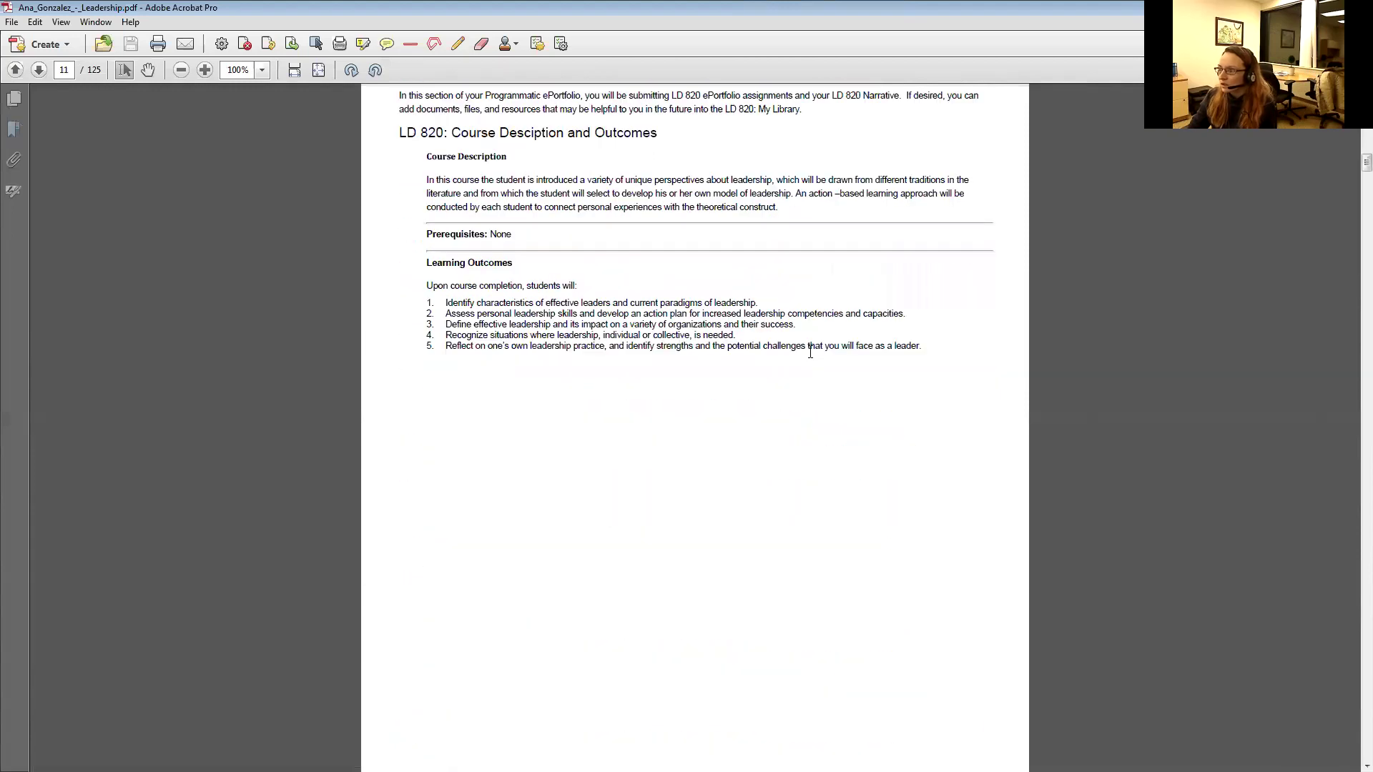
{"action": "scroll", "coordinate": [998, 388], "scroll_direction": "up", "scroll_amount": 10}
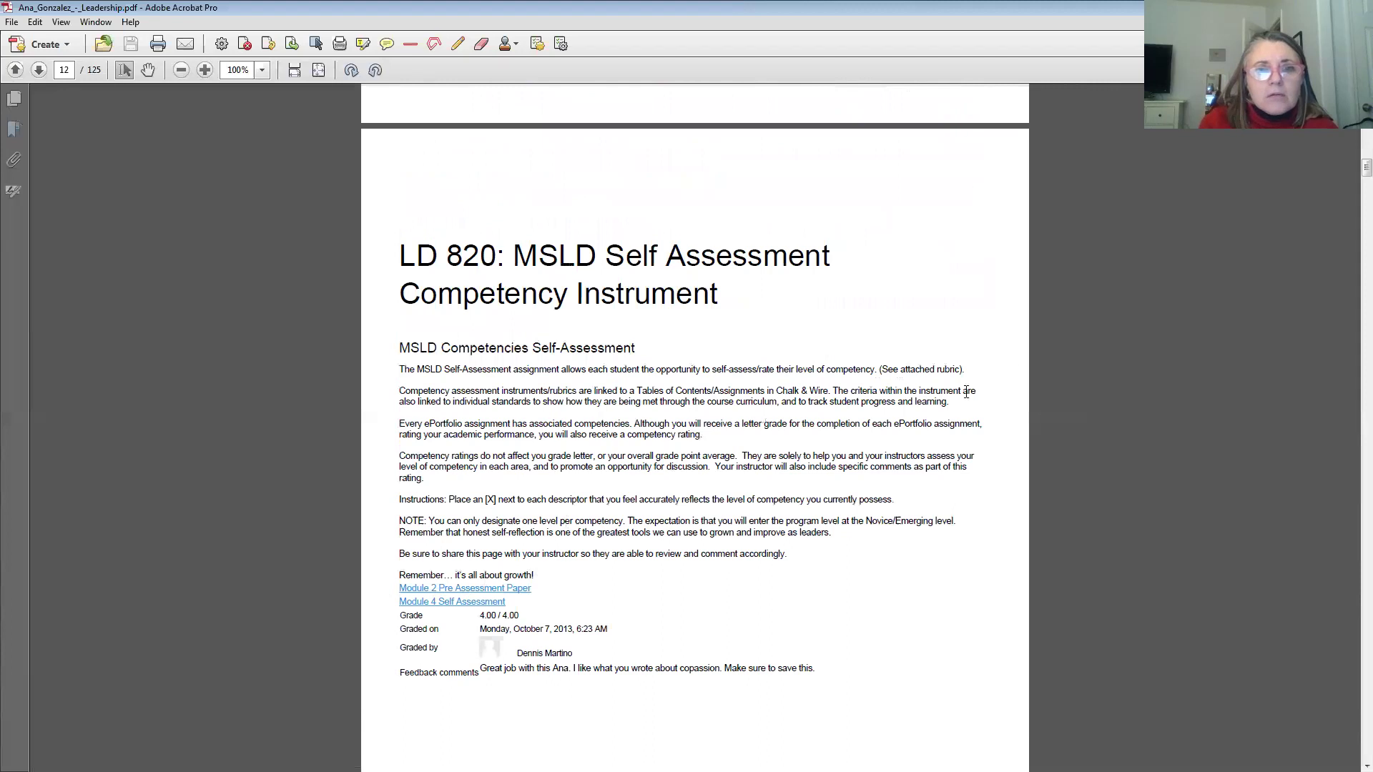
{"action": "scroll", "coordinate": [965, 392], "scroll_direction": "down", "scroll_amount": 4}
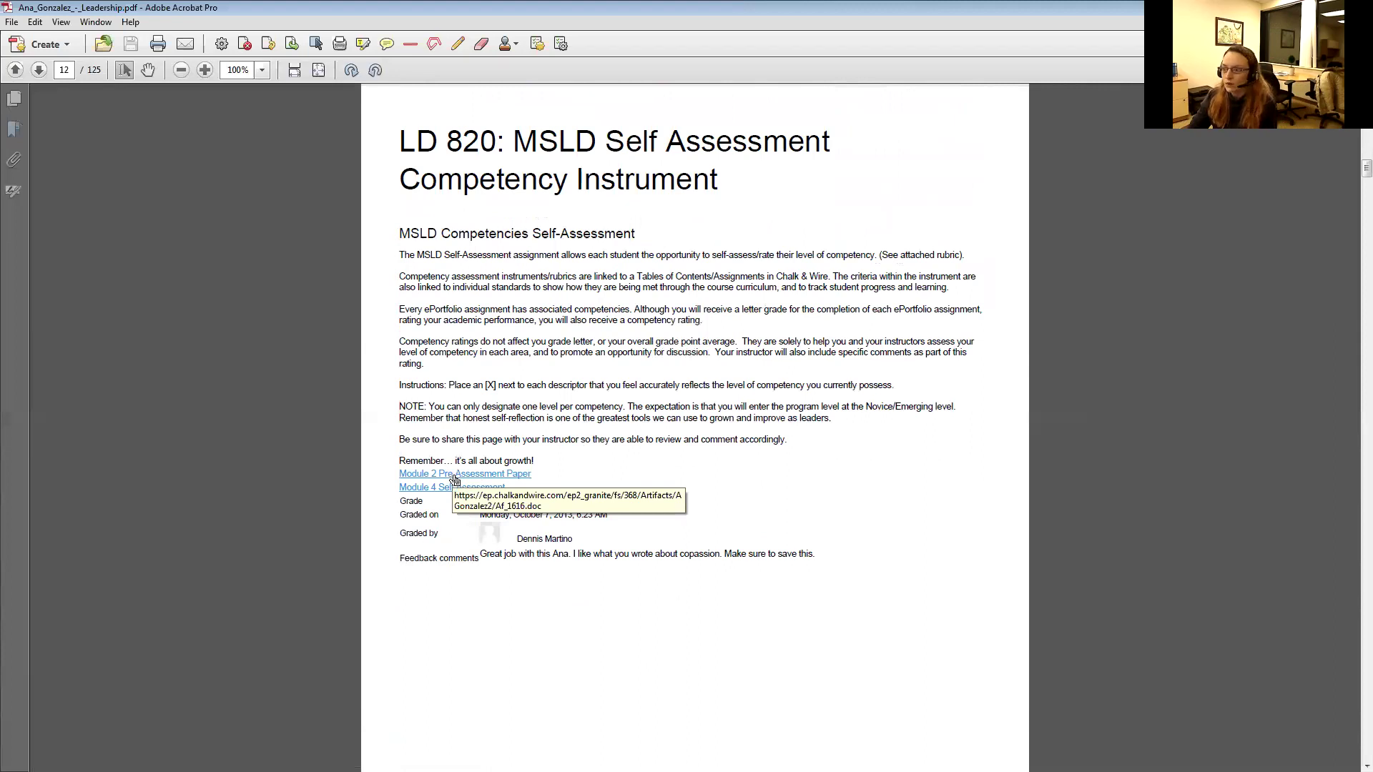
{"action": "left_click", "coordinate": [485, 475]}
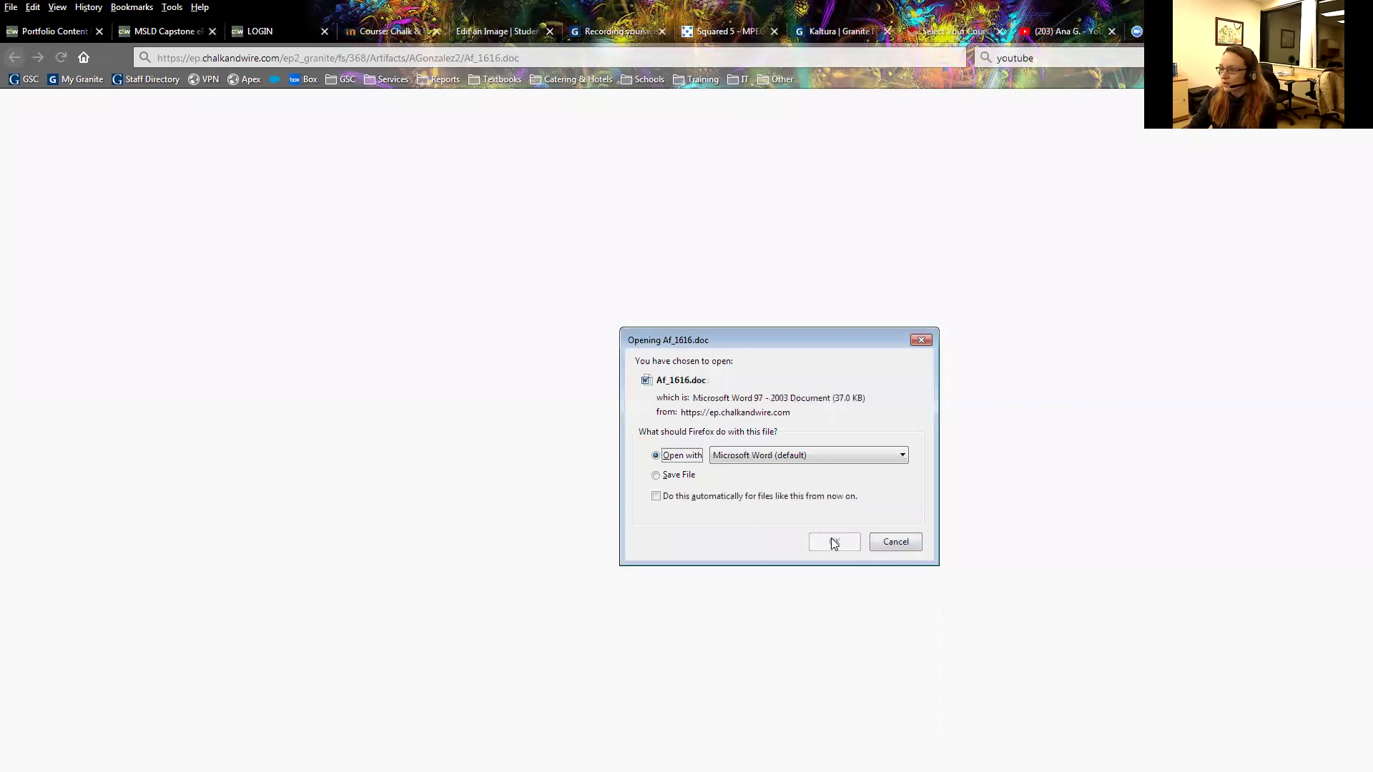
Open the pre-assessment .doc in Word, read to the Leaderful Questionnaire scores, and close it.
{"action": "left_click", "coordinate": [834, 542]}
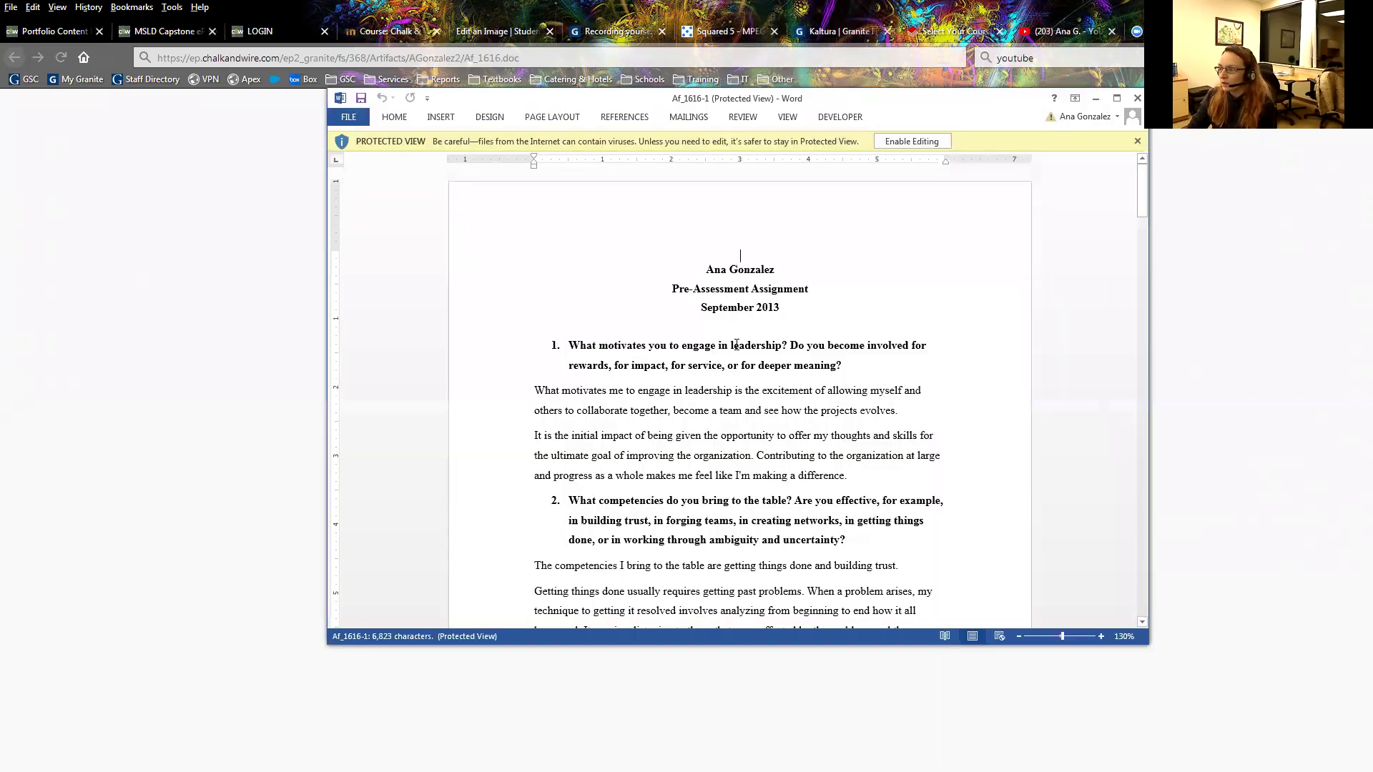
{"action": "scroll", "coordinate": [768, 309], "scroll_direction": "down", "scroll_amount": 3}
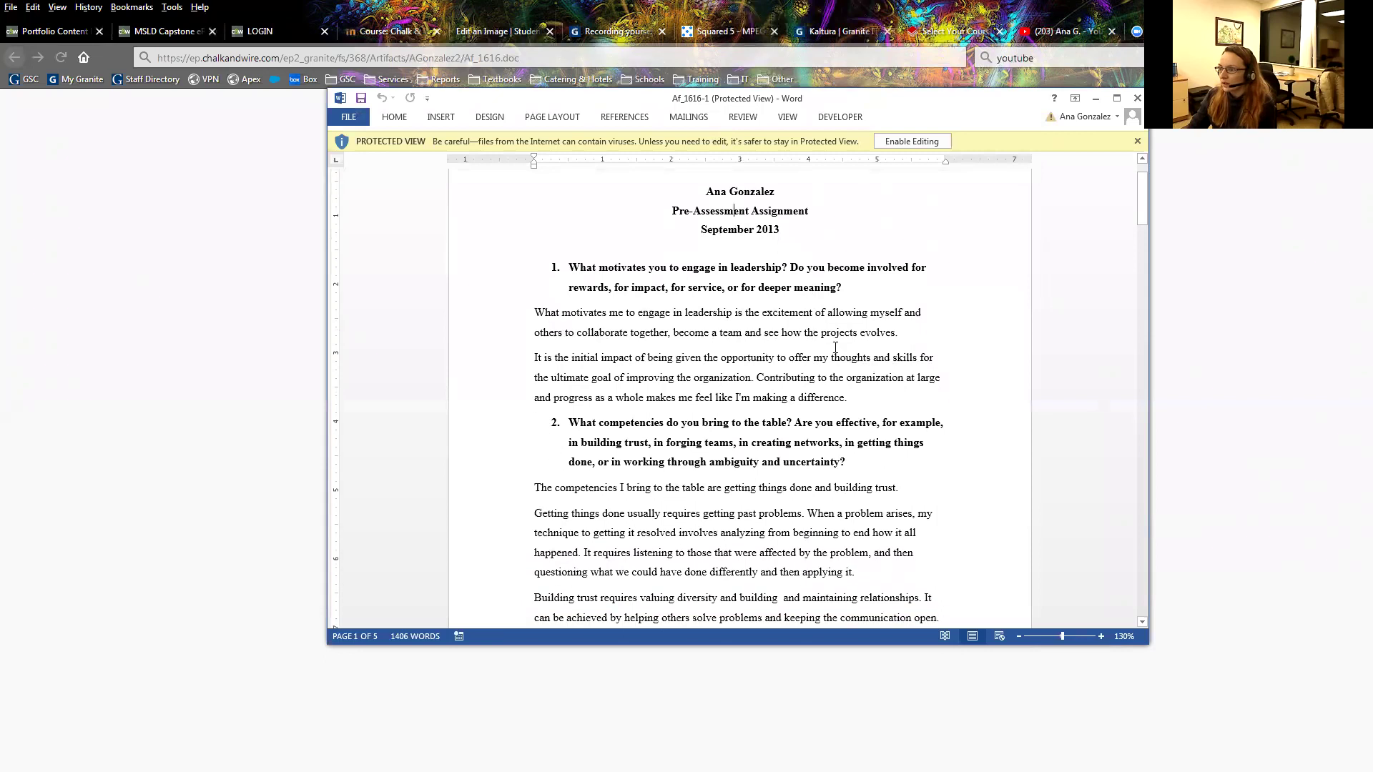
{"action": "scroll", "coordinate": [837, 348], "scroll_direction": "down", "scroll_amount": 1}
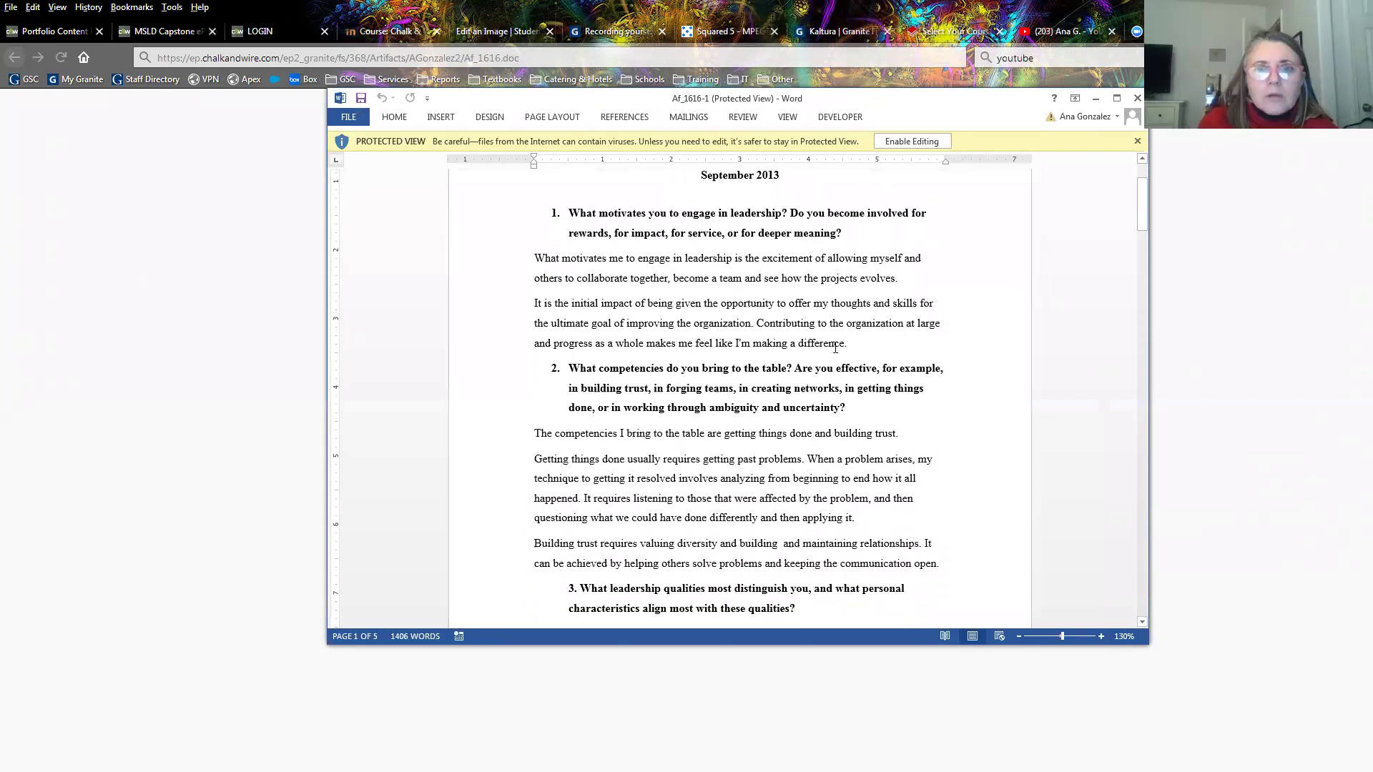
{"action": "scroll", "coordinate": [886, 379], "scroll_direction": "down", "scroll_amount": 3}
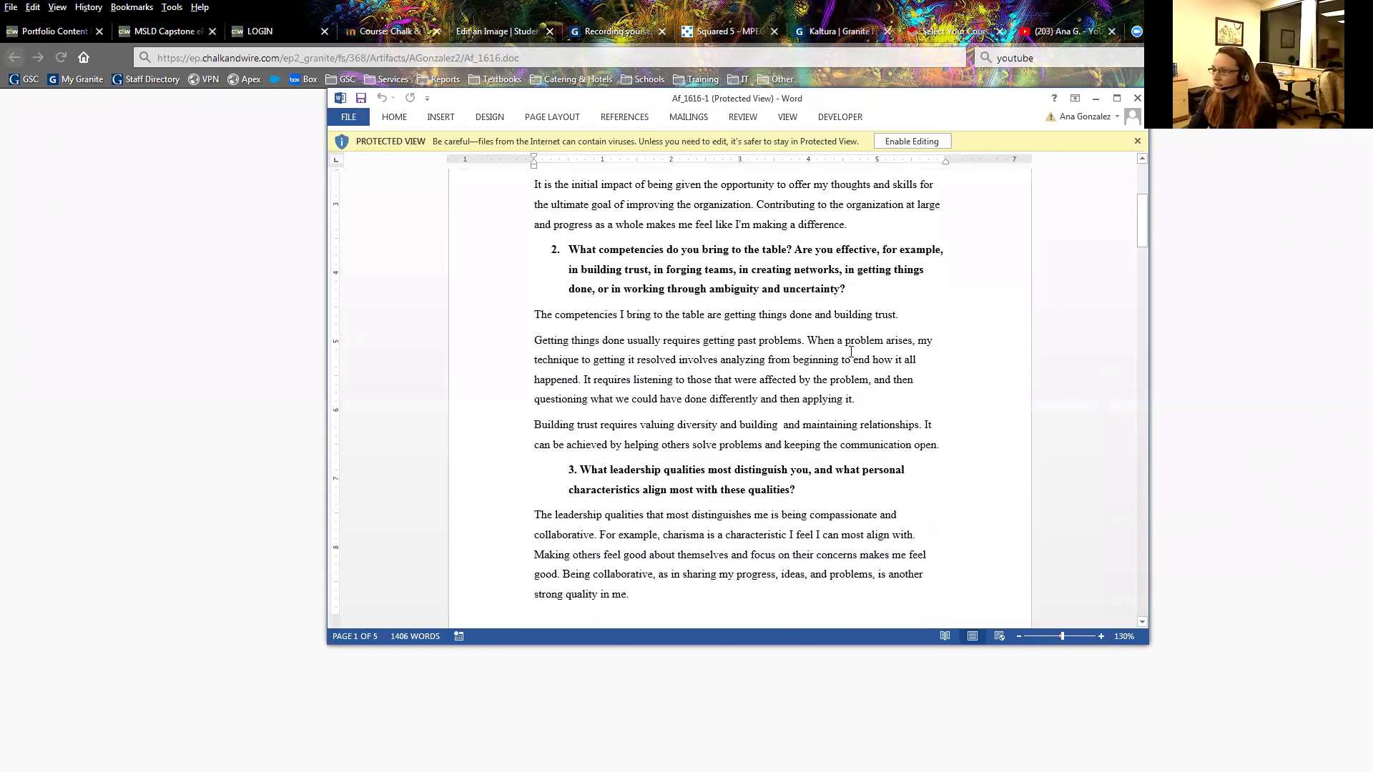
{"action": "scroll", "coordinate": [935, 411], "scroll_direction": "down", "scroll_amount": 10}
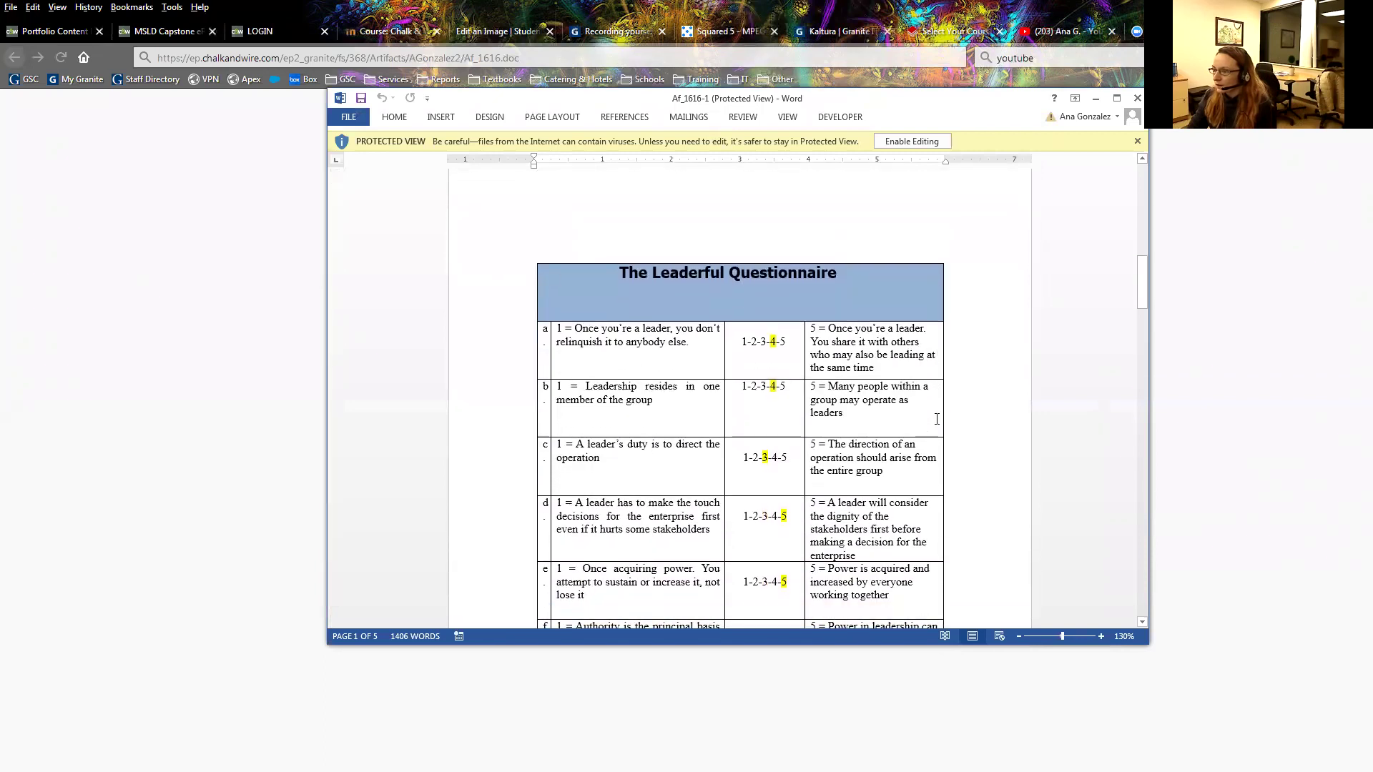
{"action": "scroll", "coordinate": [936, 418], "scroll_direction": "down", "scroll_amount": 10}
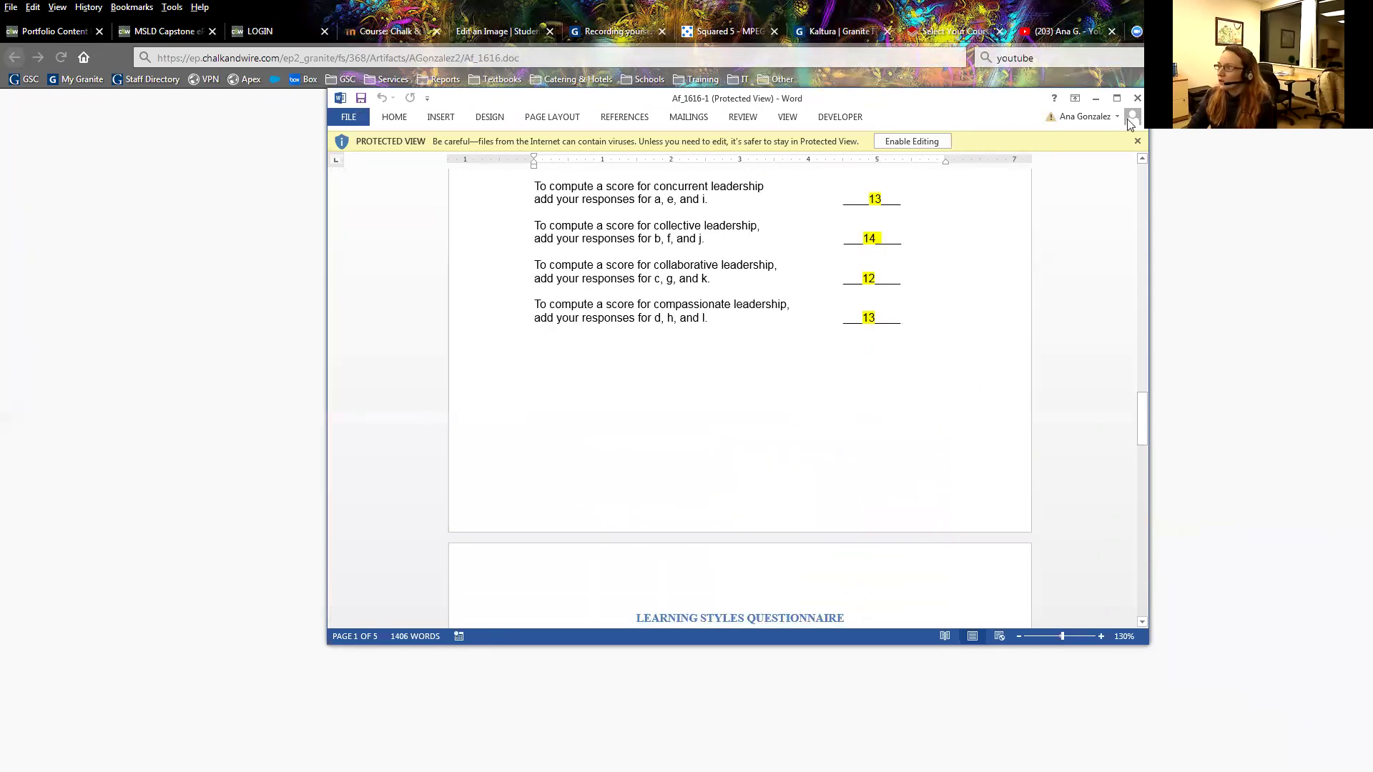
{"action": "left_click", "coordinate": [1136, 98]}
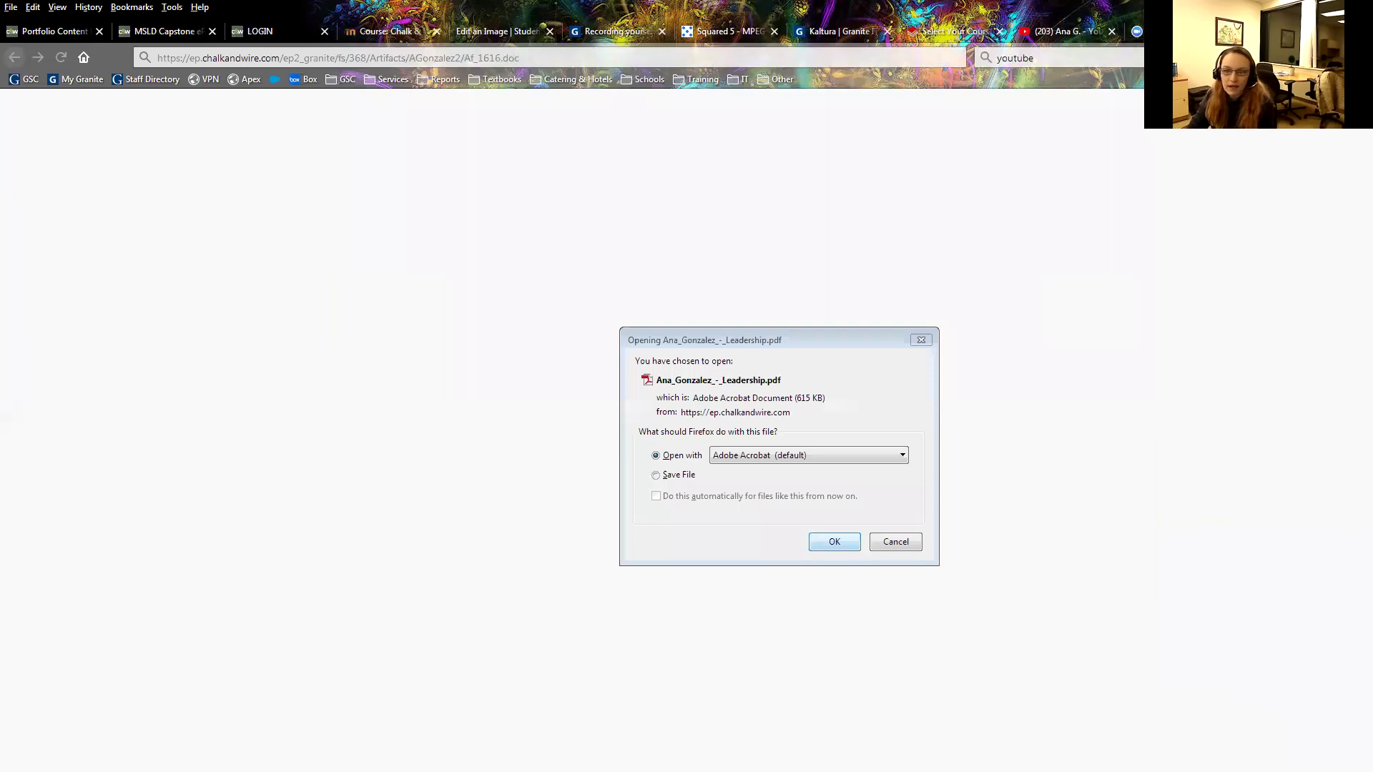
Cancel reopening the PDF and scroll Acrobat down to page 70, PM 804: My Capstone.
{"action": "left_click", "coordinate": [895, 541]}
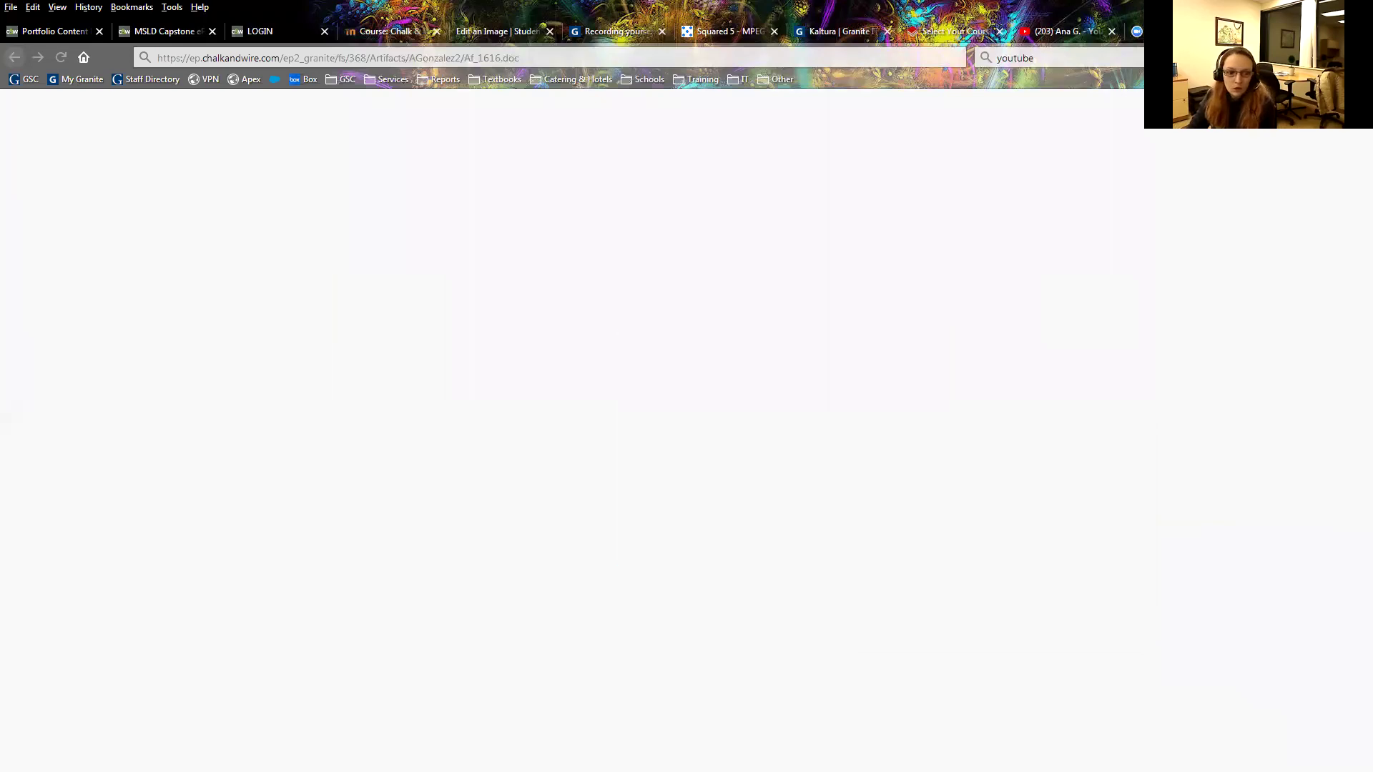
{"action": "scroll", "coordinate": [636, 490], "scroll_direction": "down", "scroll_amount": 20}
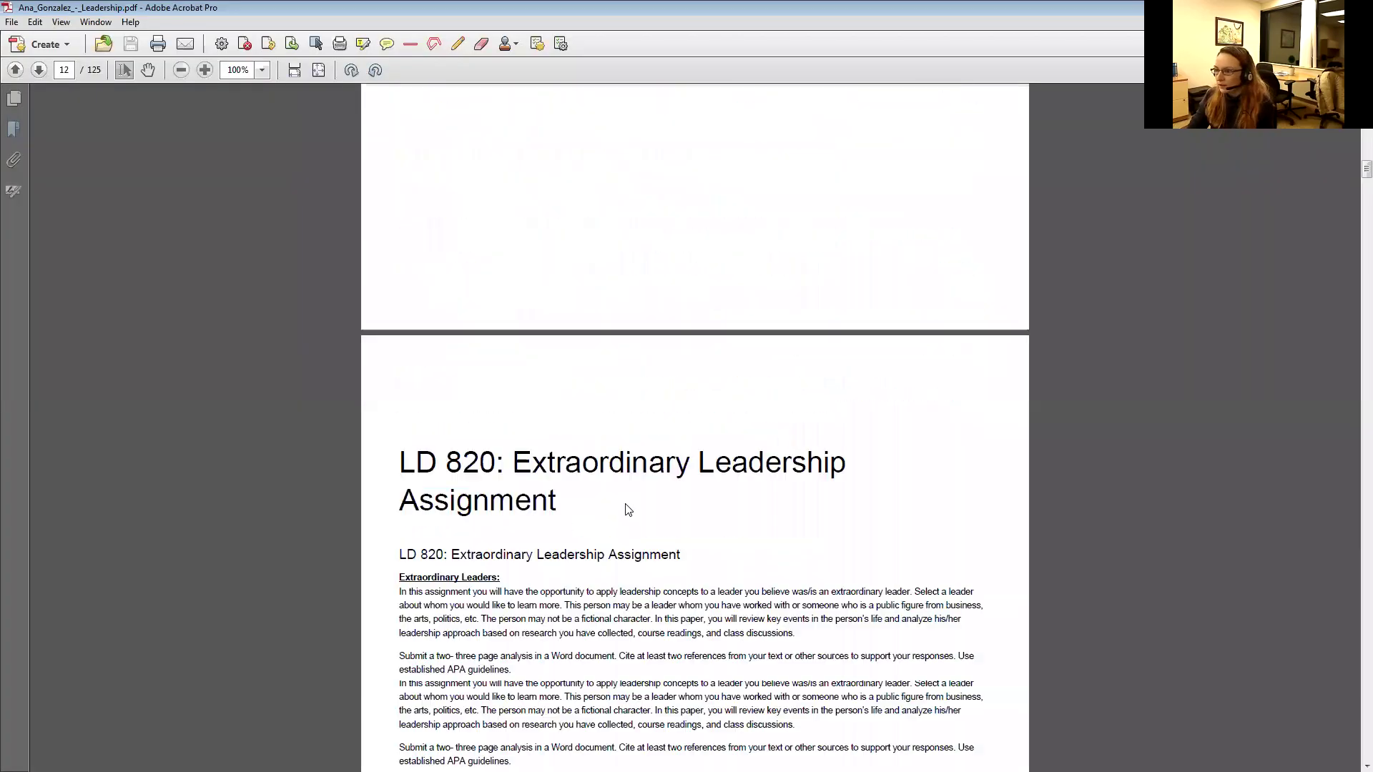
{"action": "scroll", "coordinate": [1214, 225], "scroll_direction": "down", "scroll_amount": 3}
{"action": "left_click_drag", "start_coordinate": [1349, 184], "coordinate": [1350, 406]}
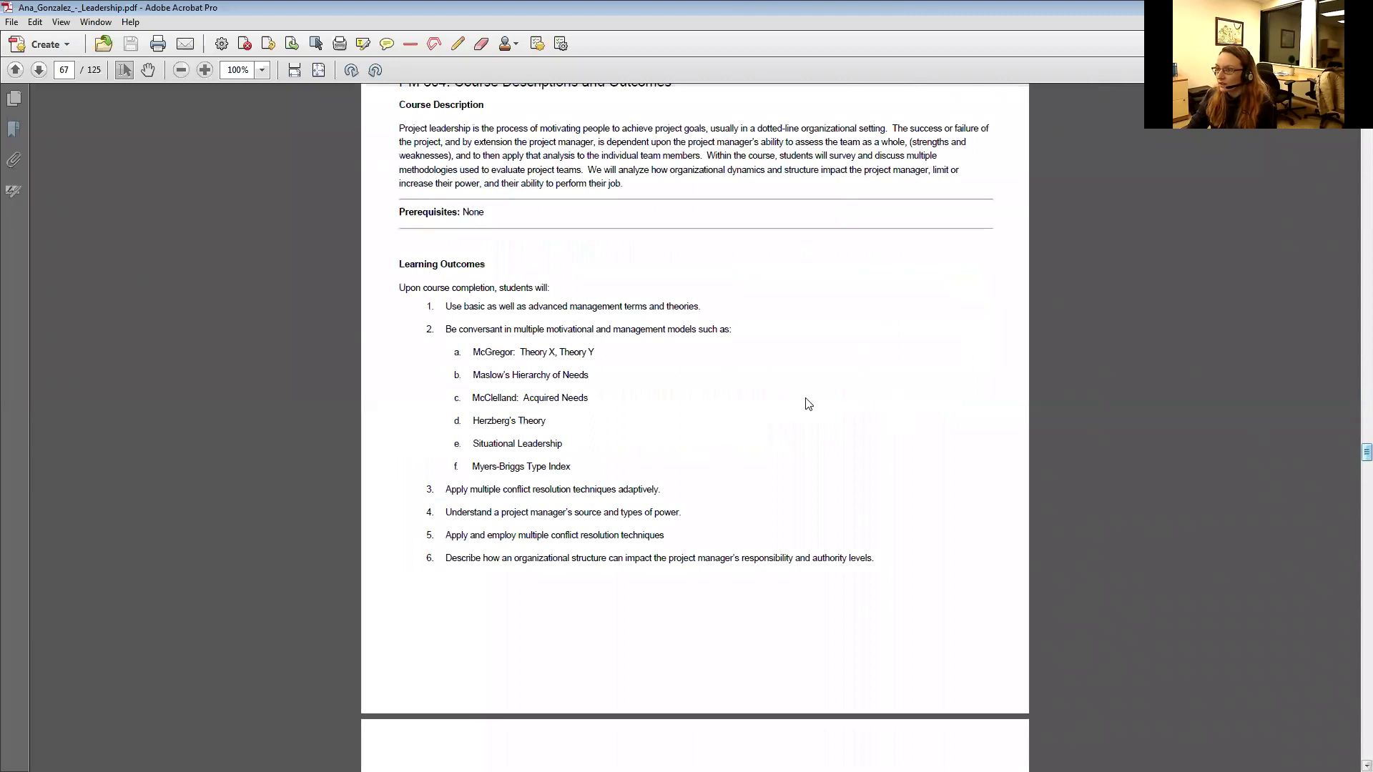
{"action": "scroll", "coordinate": [717, 386], "scroll_direction": "up", "scroll_amount": 3}
{"action": "scroll", "coordinate": [740, 394], "scroll_direction": "down", "scroll_amount": 20}
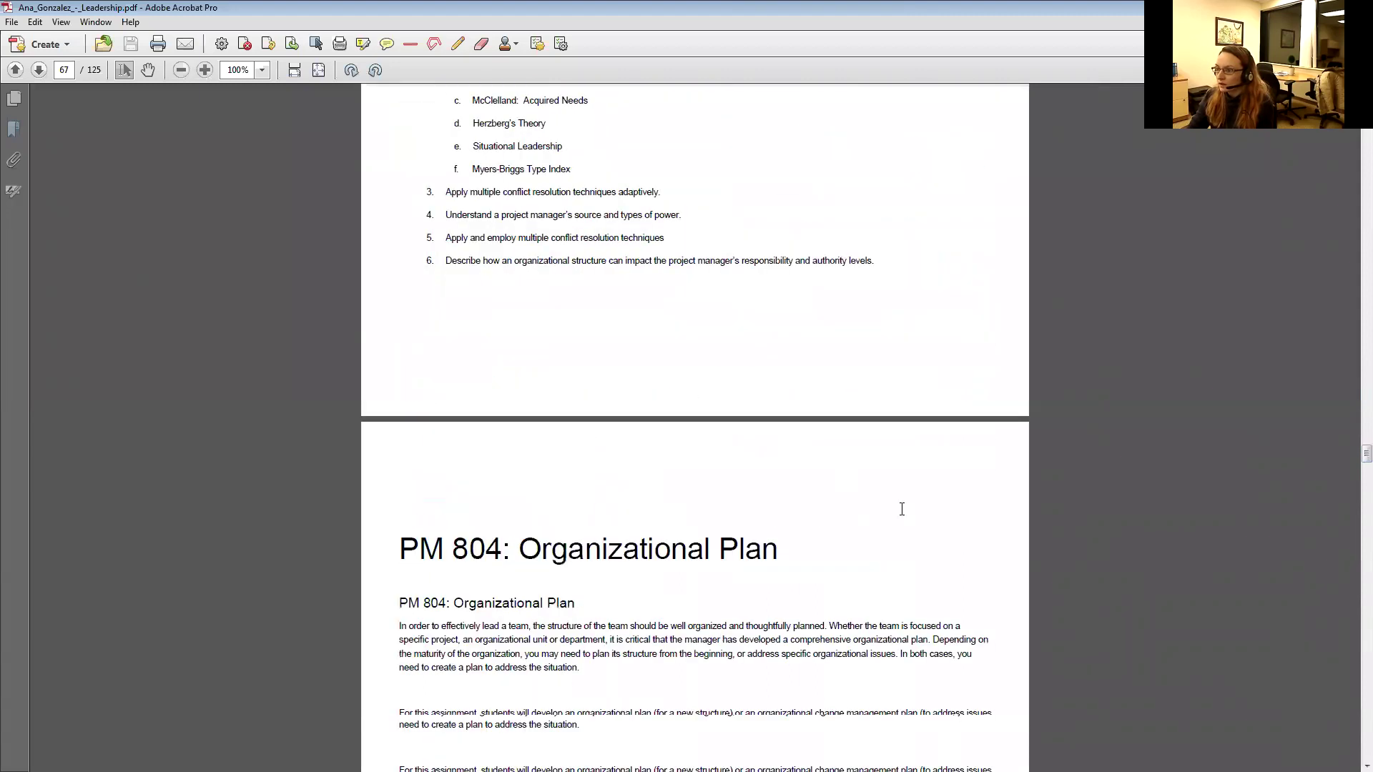
{"action": "scroll", "coordinate": [751, 113], "scroll_direction": "down", "scroll_amount": 20}
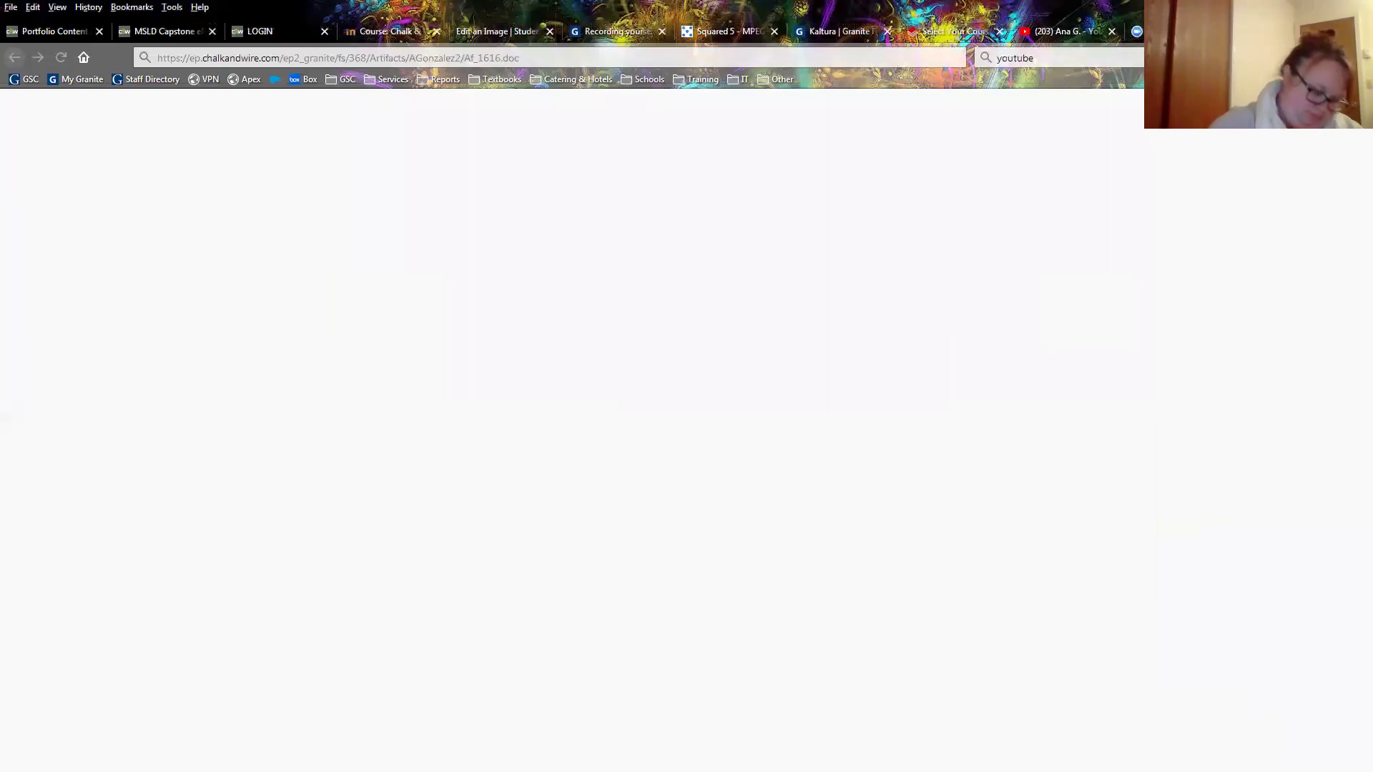
Close Firefox's leftover LOGIN tab and return to the Leadership portfolio editing tab.
{"action": "key", "text": "alt+Tab"}
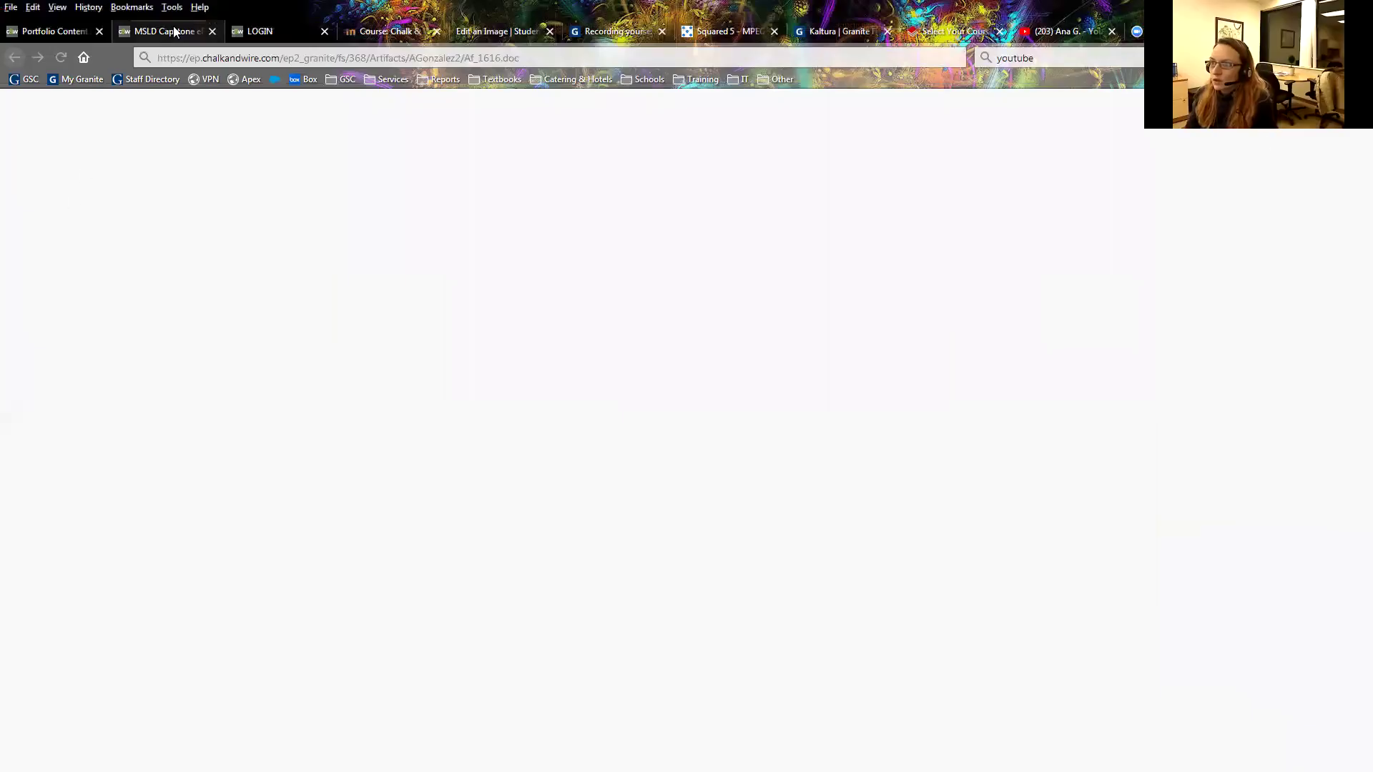
{"action": "left_click", "coordinate": [286, 28]}
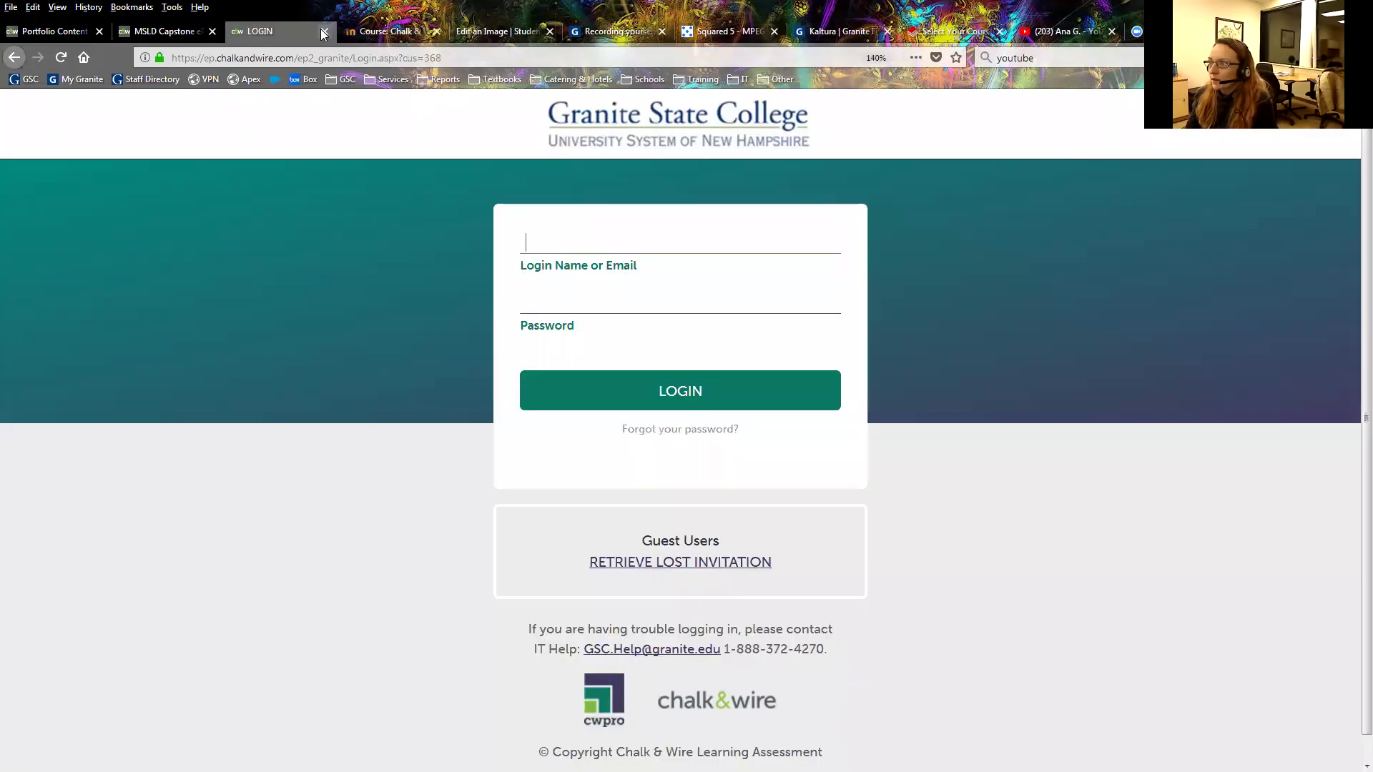
{"action": "left_click", "coordinate": [323, 32]}
{"action": "left_click", "coordinate": [429, 31]}
{"action": "left_click", "coordinate": [522, 33]}
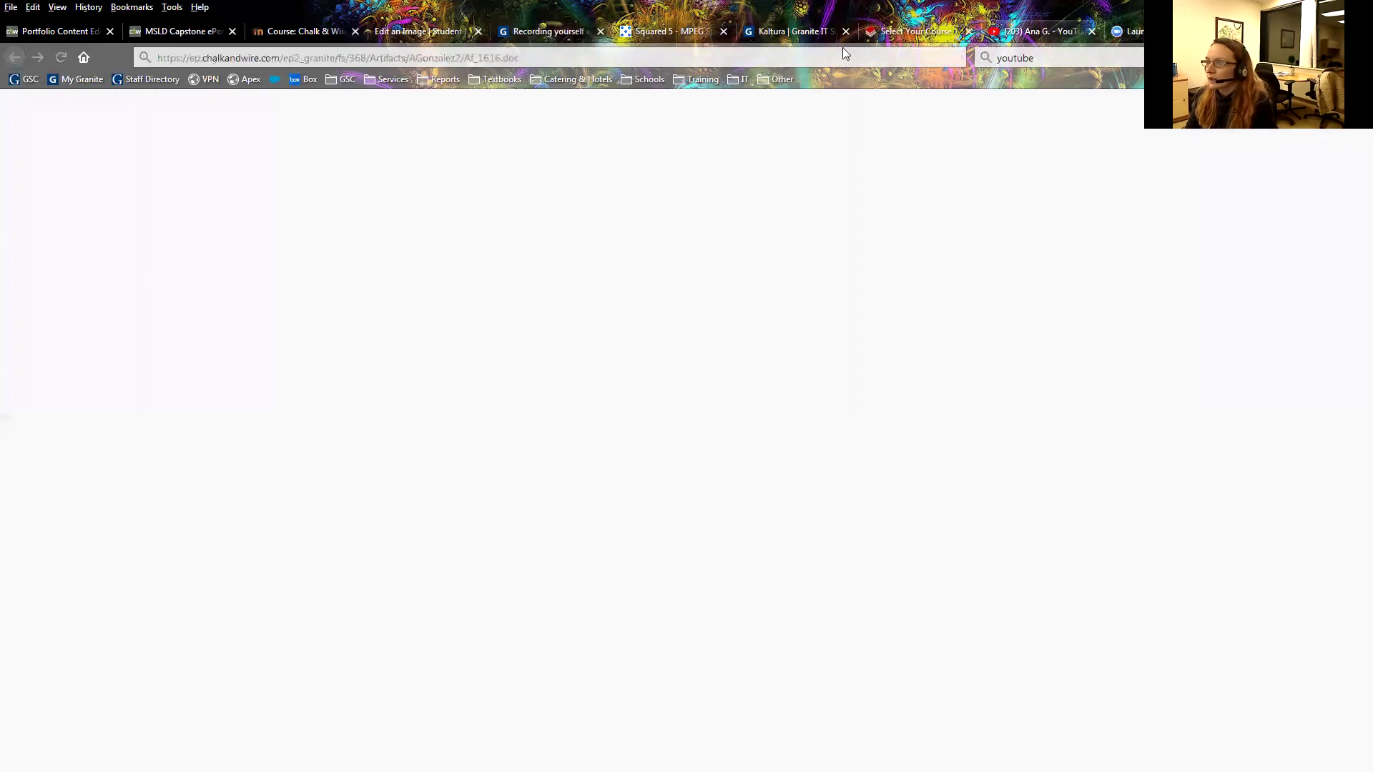
{"action": "left_click", "coordinate": [79, 35]}
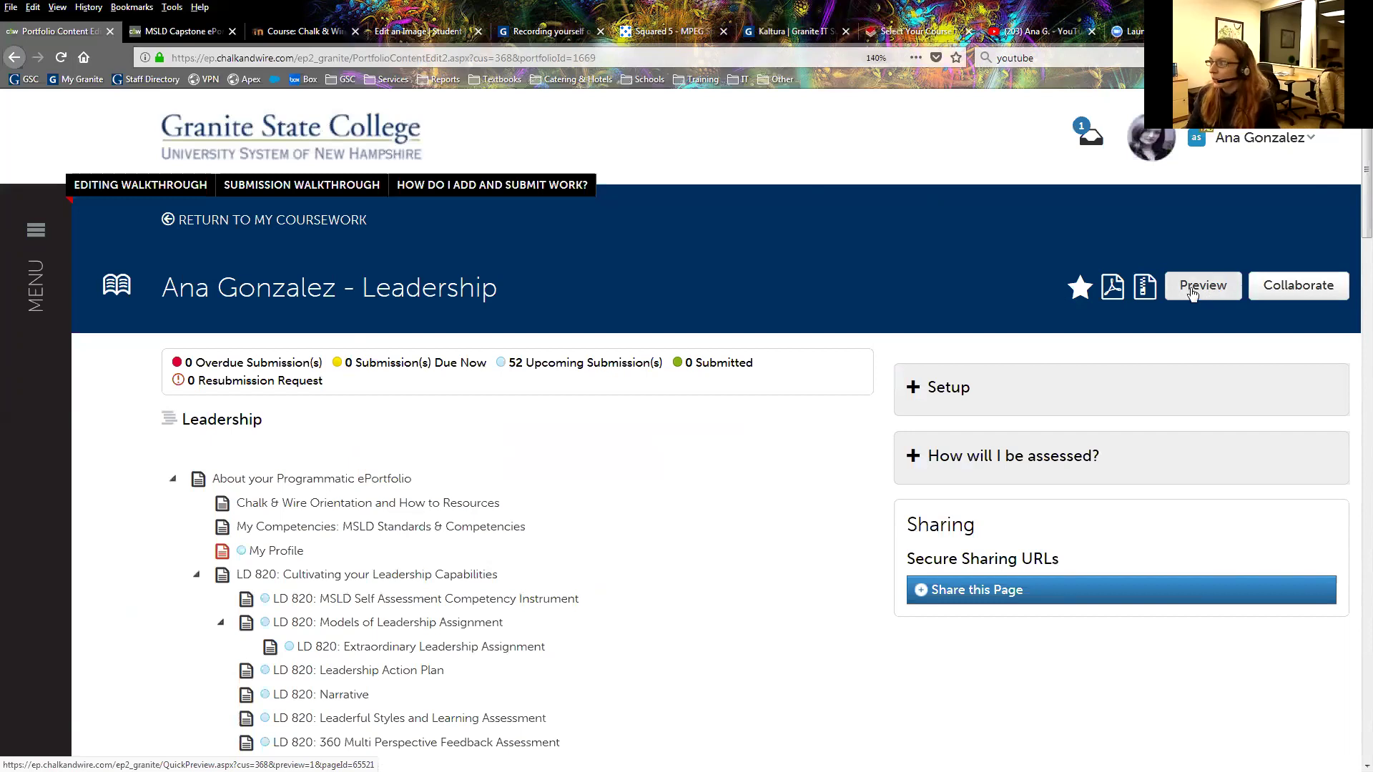
Preview the portfolio, expand LD 820, and open its MSLD Self Assessment Competency Instrument page.
{"action": "left_click", "coordinate": [1203, 288]}
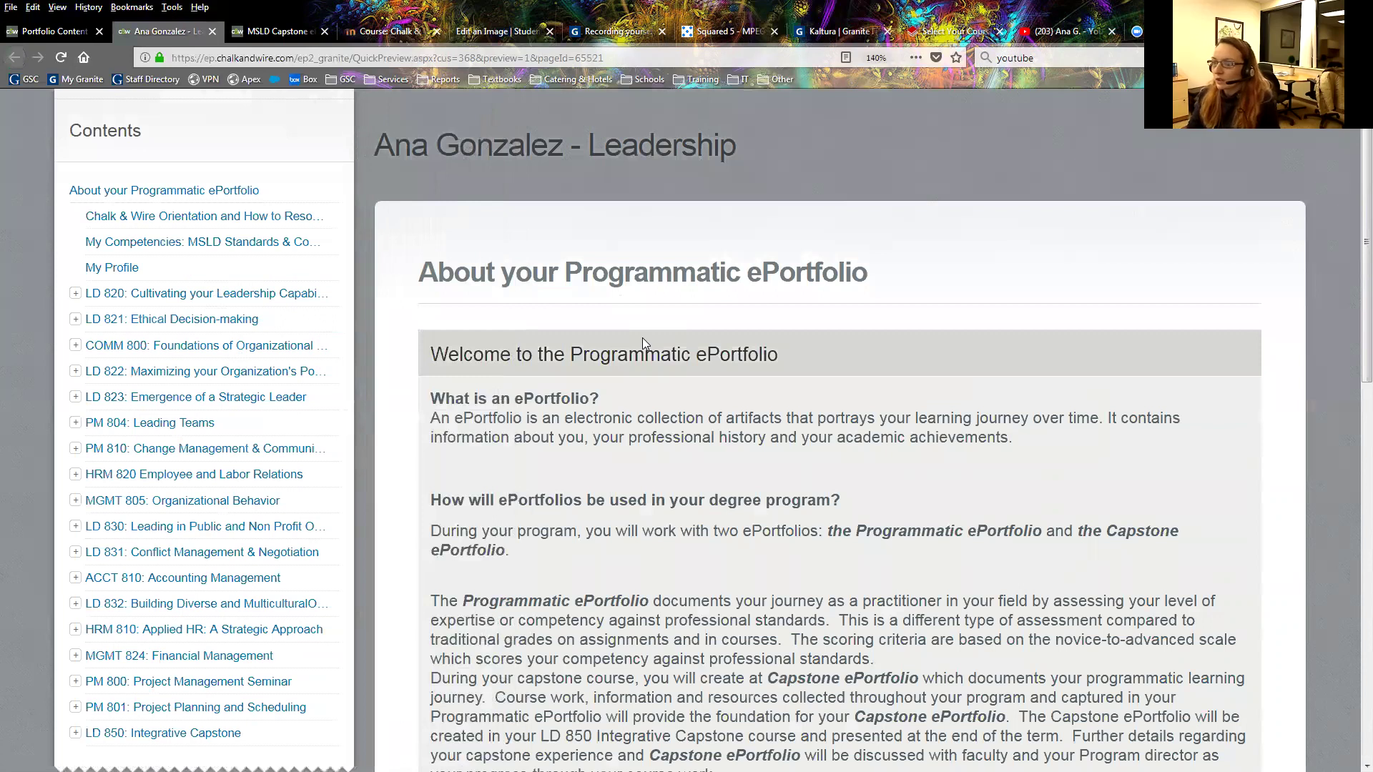
{"action": "scroll", "coordinate": [633, 424], "scroll_direction": "down", "scroll_amount": 2}
{"action": "scroll", "coordinate": [634, 424], "scroll_direction": "down", "scroll_amount": 6}
{"action": "scroll", "coordinate": [758, 279], "scroll_direction": "up", "scroll_amount": 8}
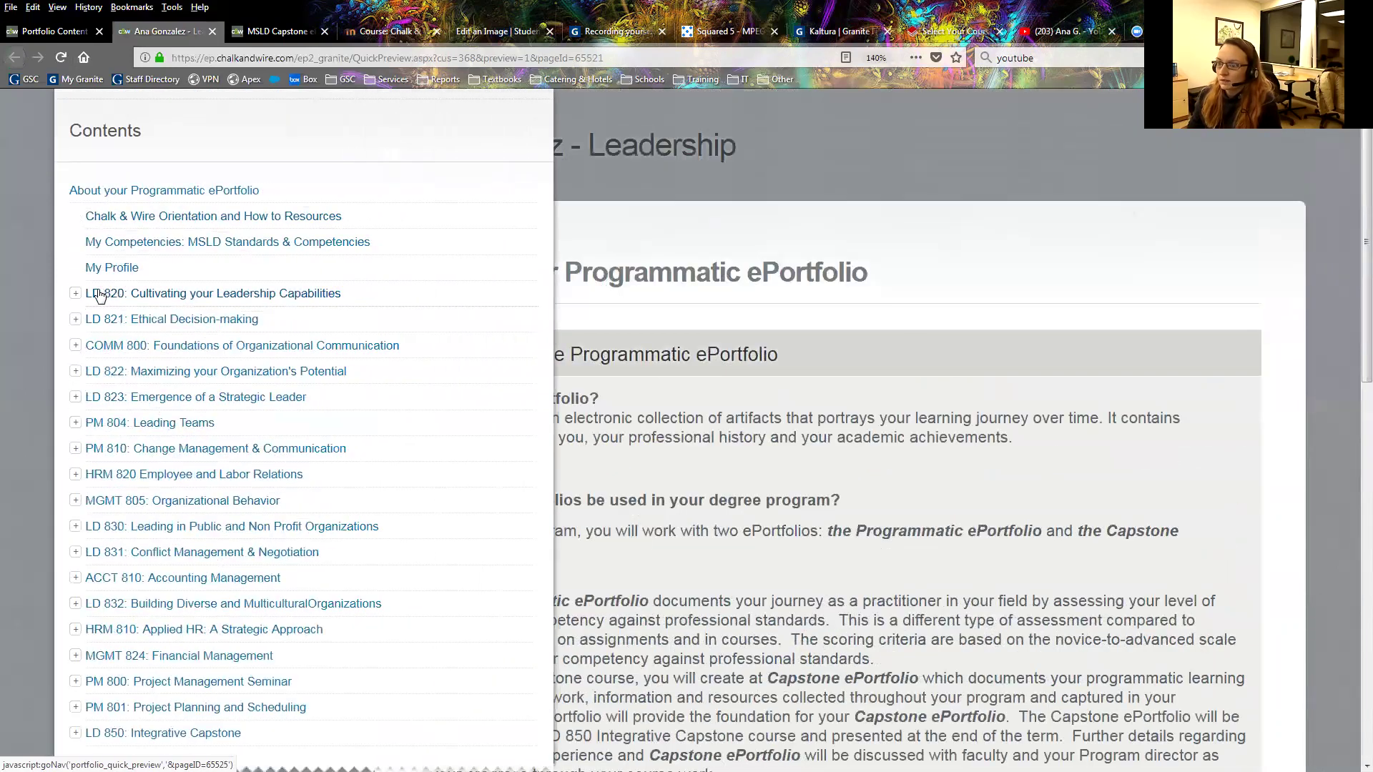
{"action": "left_click", "coordinate": [75, 293]}
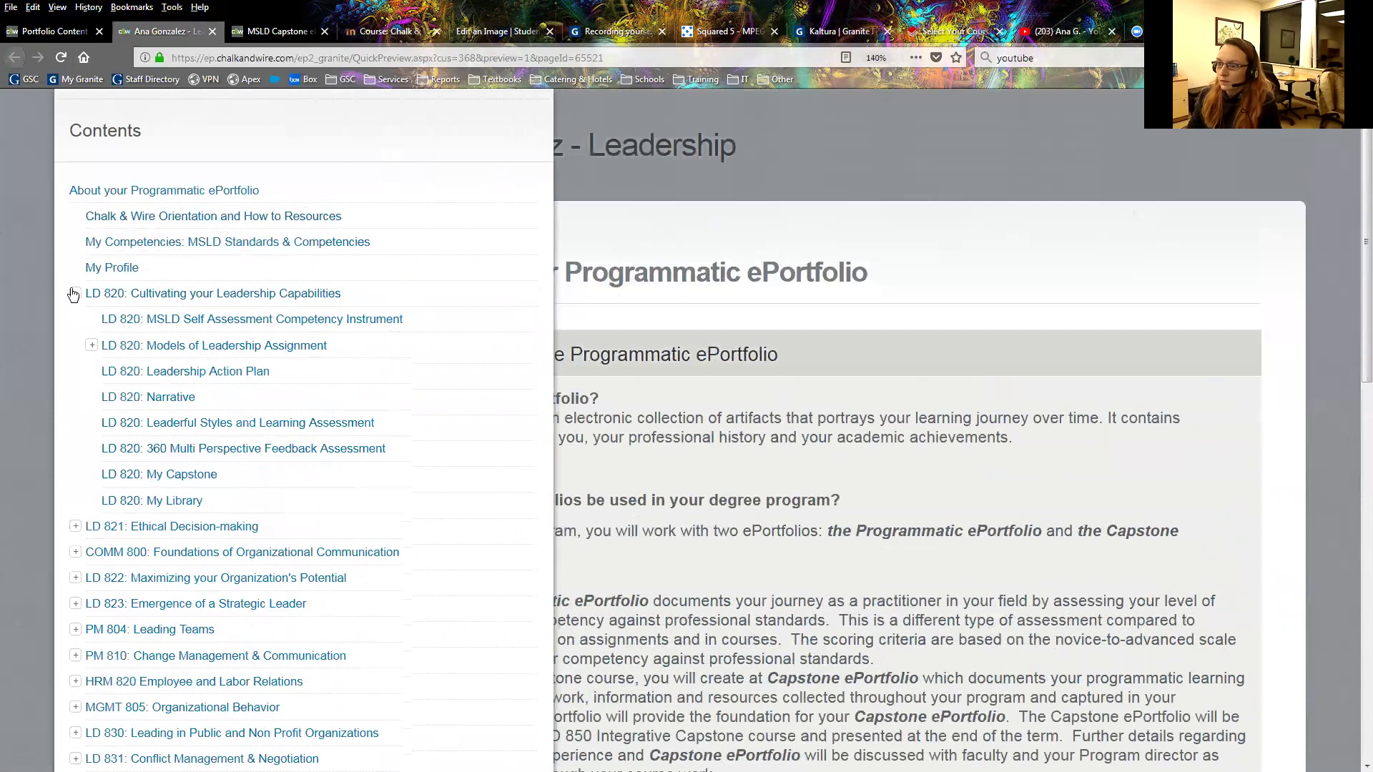
{"action": "left_click", "coordinate": [170, 325]}
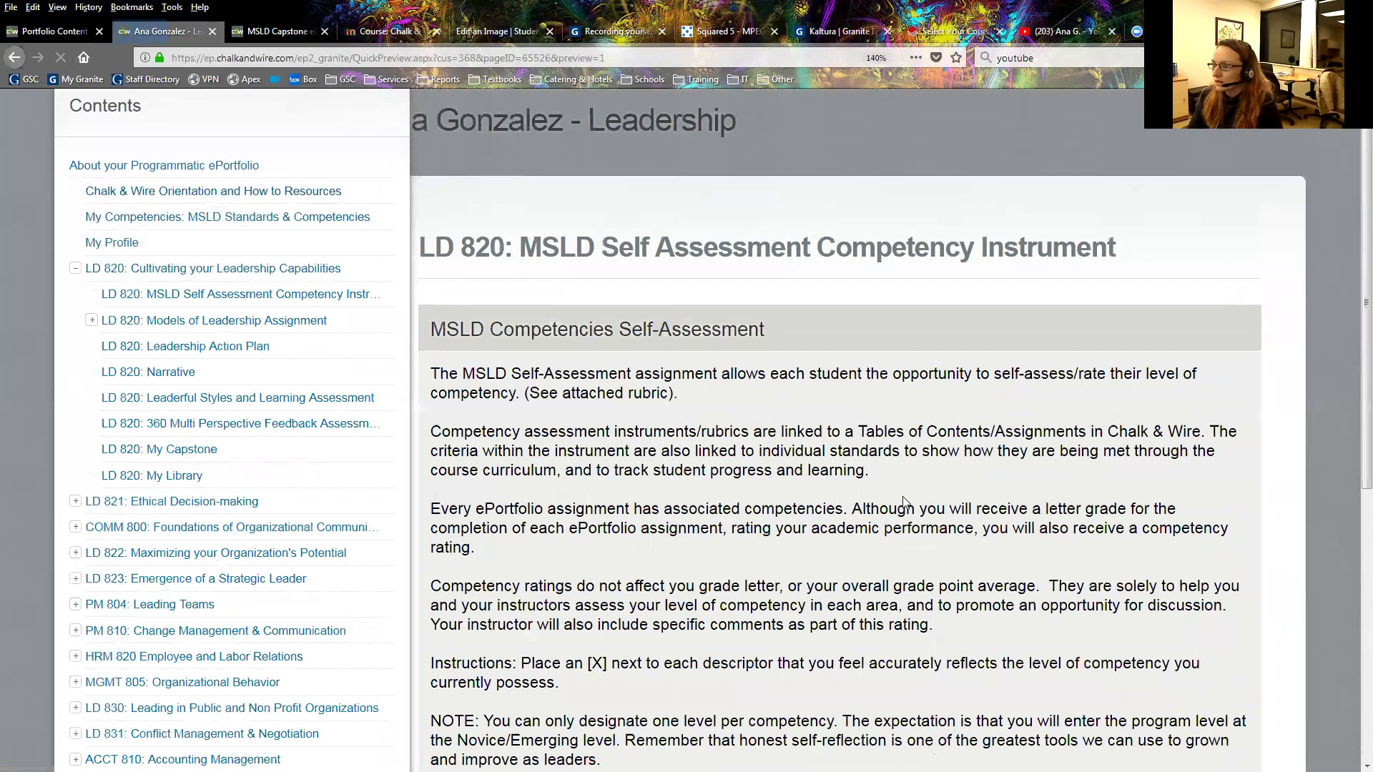
{"action": "scroll", "coordinate": [885, 474], "scroll_direction": "down", "scroll_amount": 6}
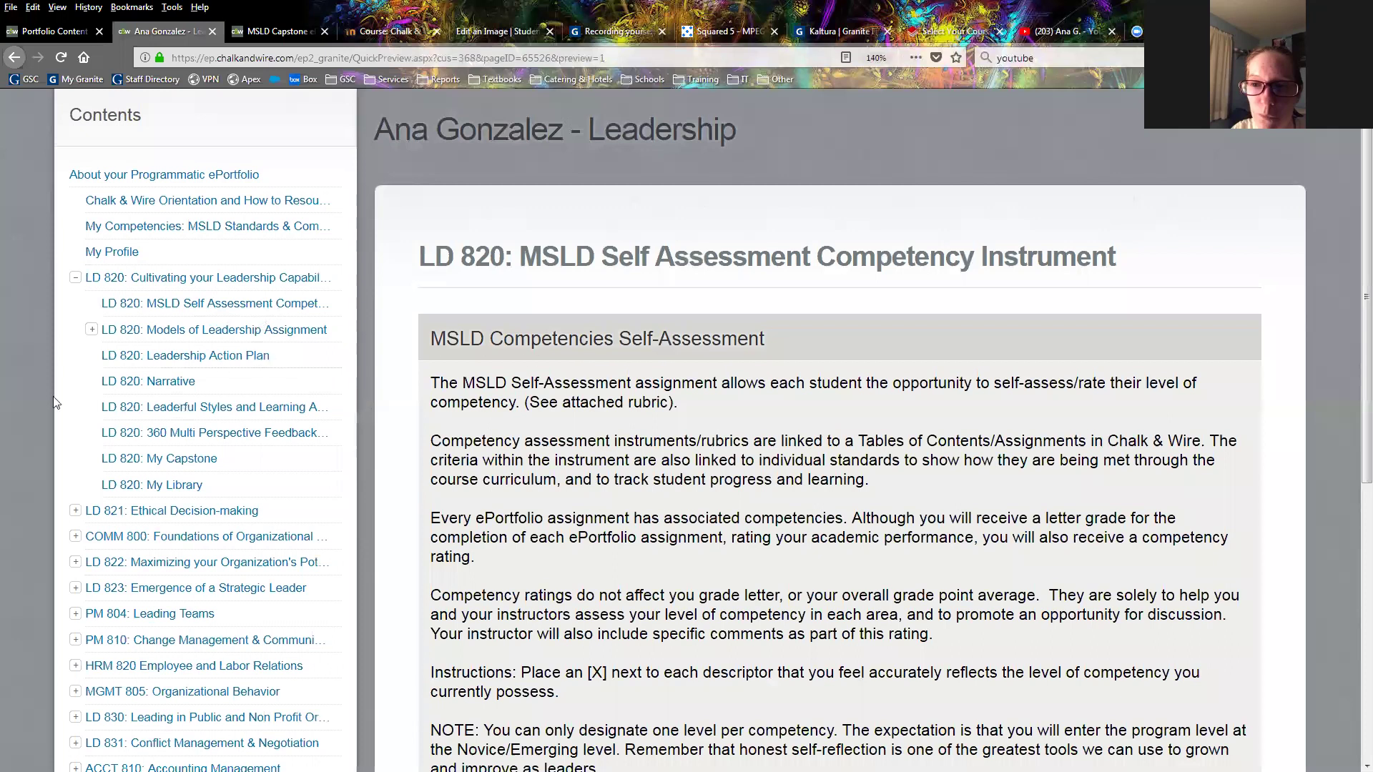
Open the LD 820: Narrative page and read its reflection prompt.
{"action": "left_click", "coordinate": [173, 357]}
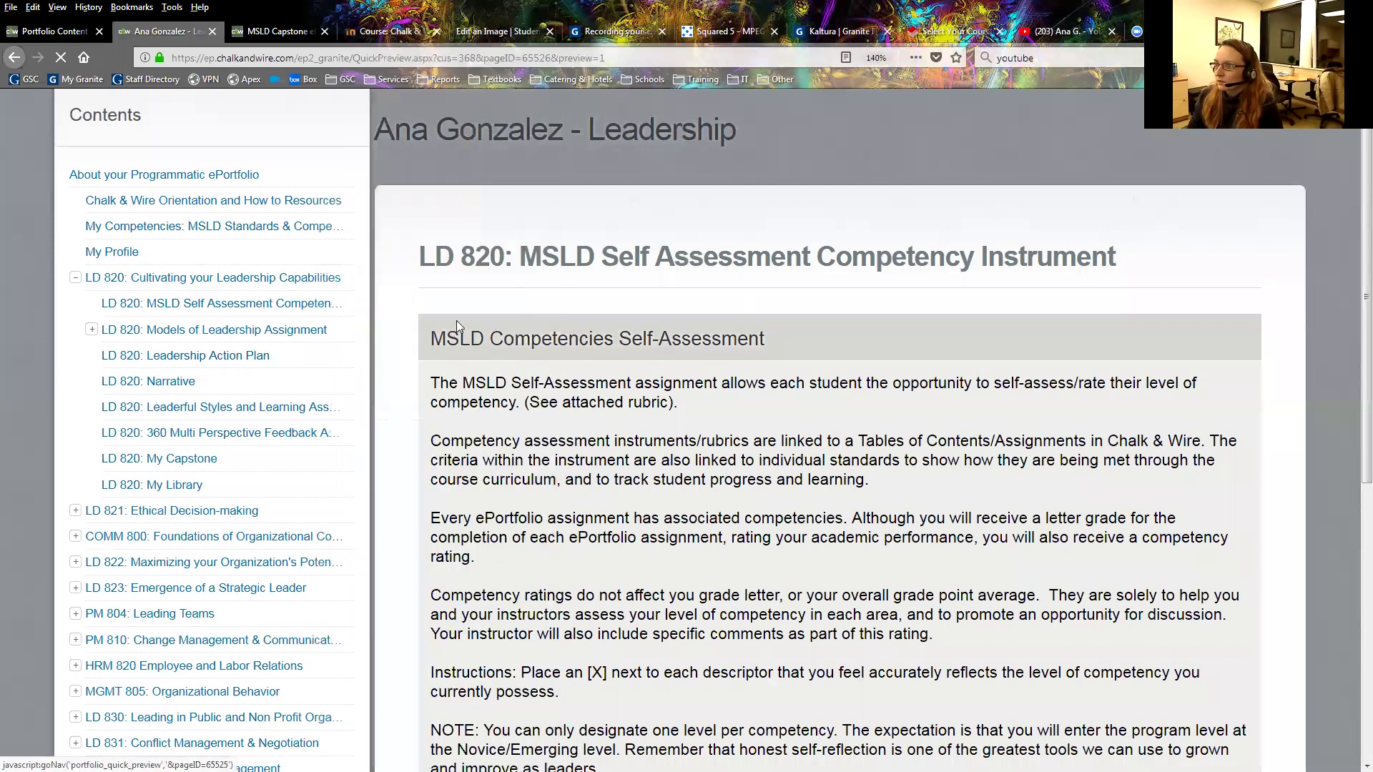
{"action": "scroll", "coordinate": [587, 391], "scroll_direction": "down", "scroll_amount": 5}
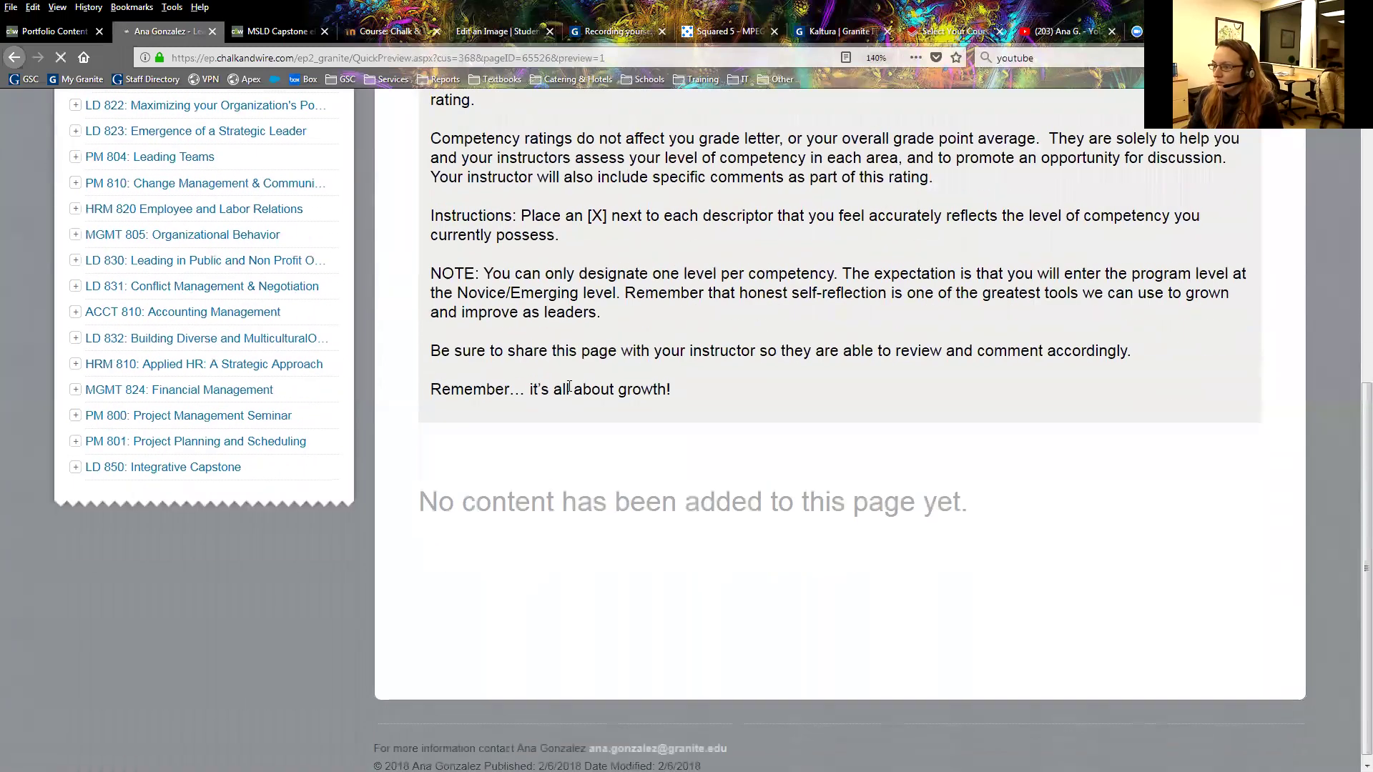
{"action": "scroll", "coordinate": [565, 389], "scroll_direction": "up", "scroll_amount": 5}
{"action": "mouse_move", "coordinate": [145, 296]}
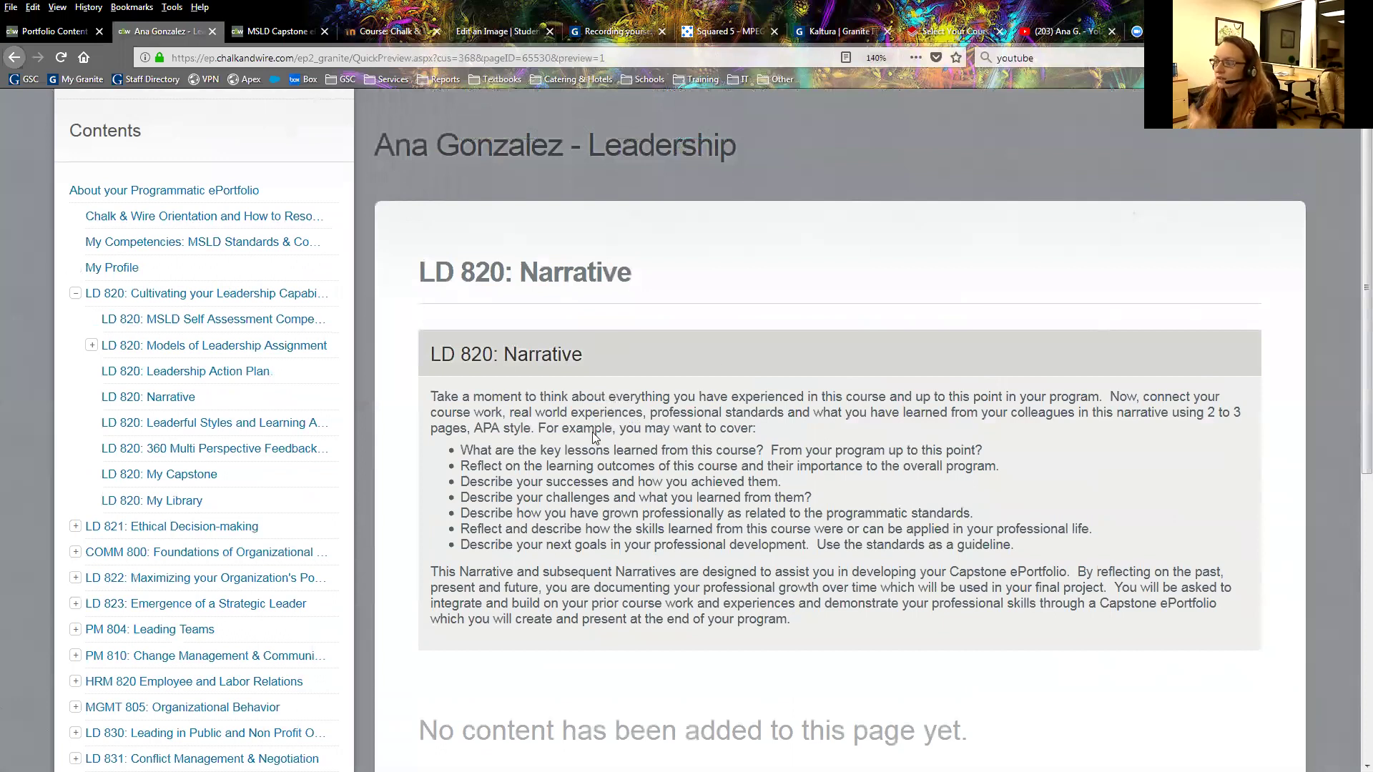
{"action": "scroll", "coordinate": [592, 432], "scroll_direction": "down", "scroll_amount": 2}
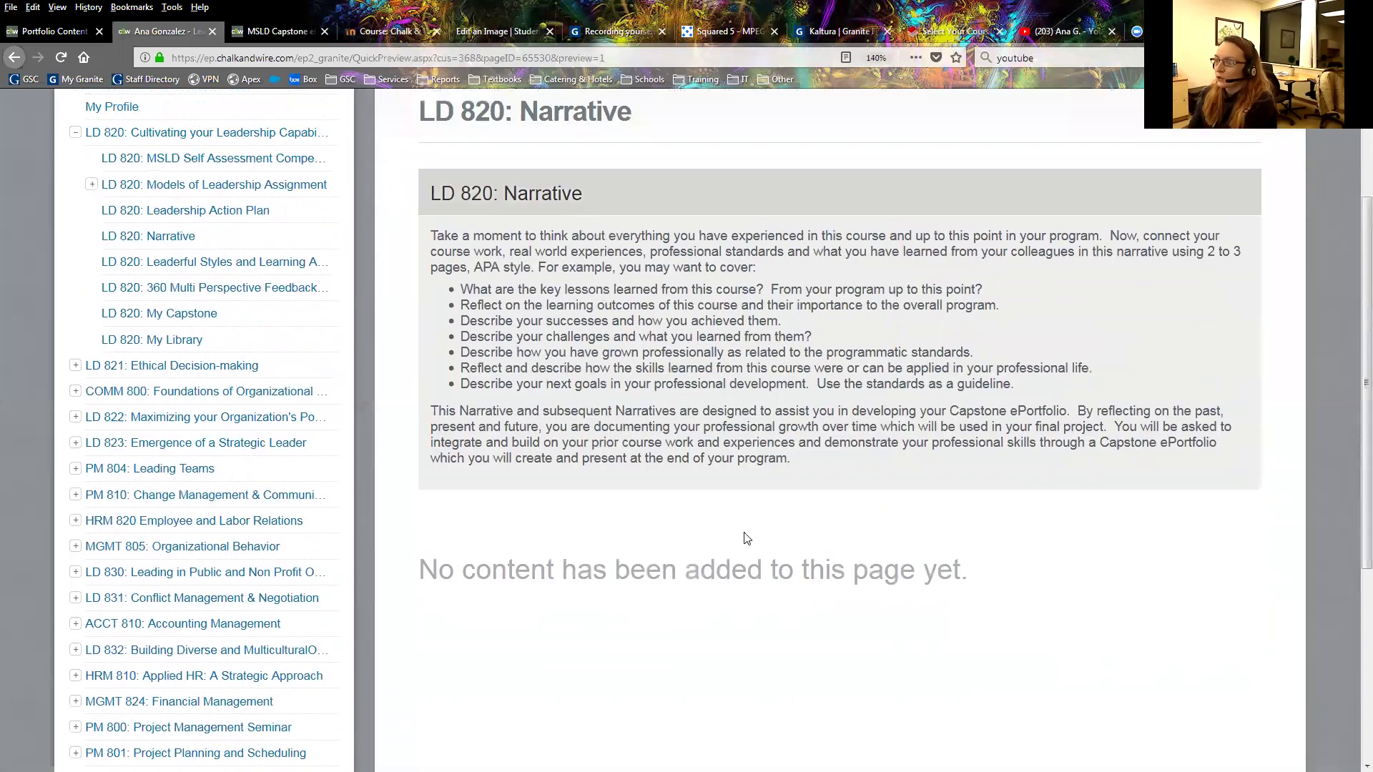
{"action": "scroll", "coordinate": [747, 537], "scroll_direction": "down", "scroll_amount": 1}
{"action": "scroll", "coordinate": [539, 546], "scroll_direction": "up", "scroll_amount": 3}
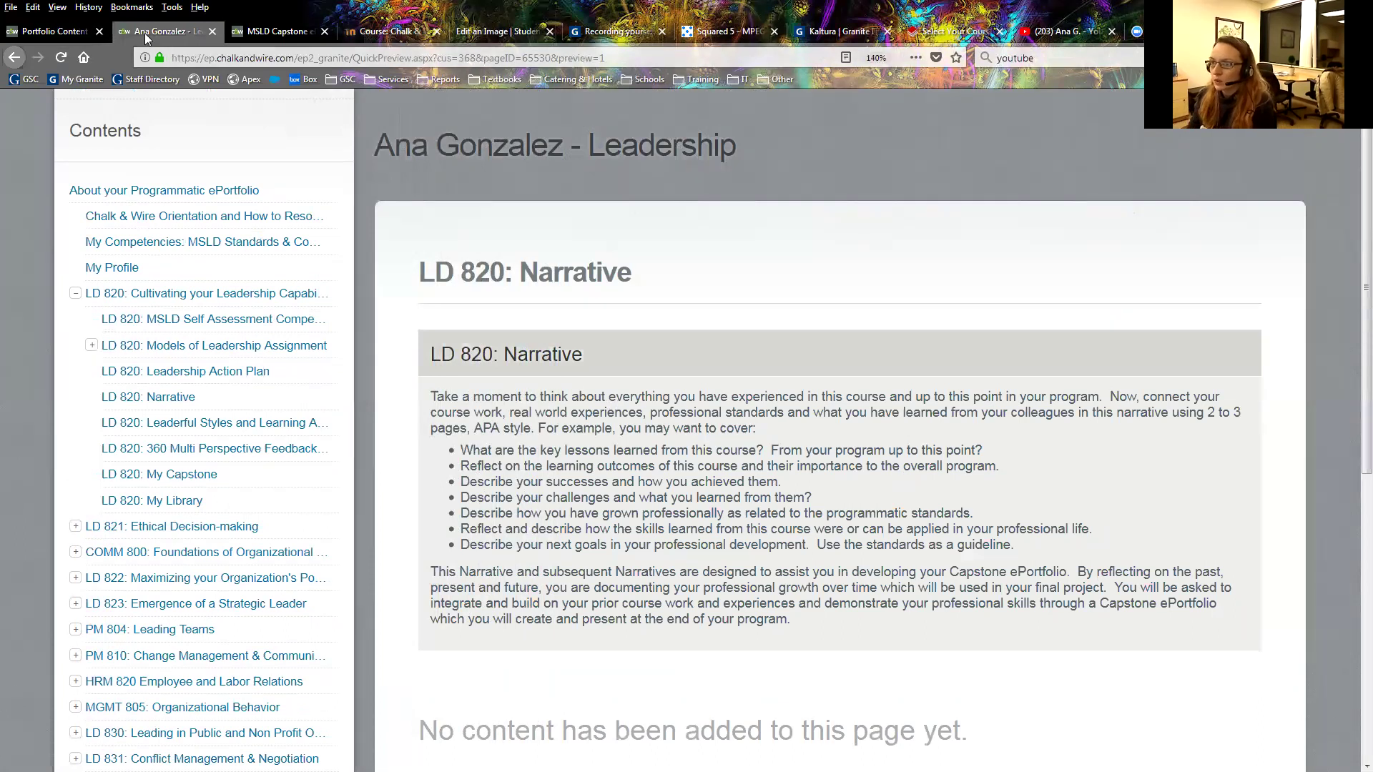
Return to the coursework list and open the My Leadership Journey portfolio with Edit Portfolio.
{"action": "left_click", "coordinate": [48, 30]}
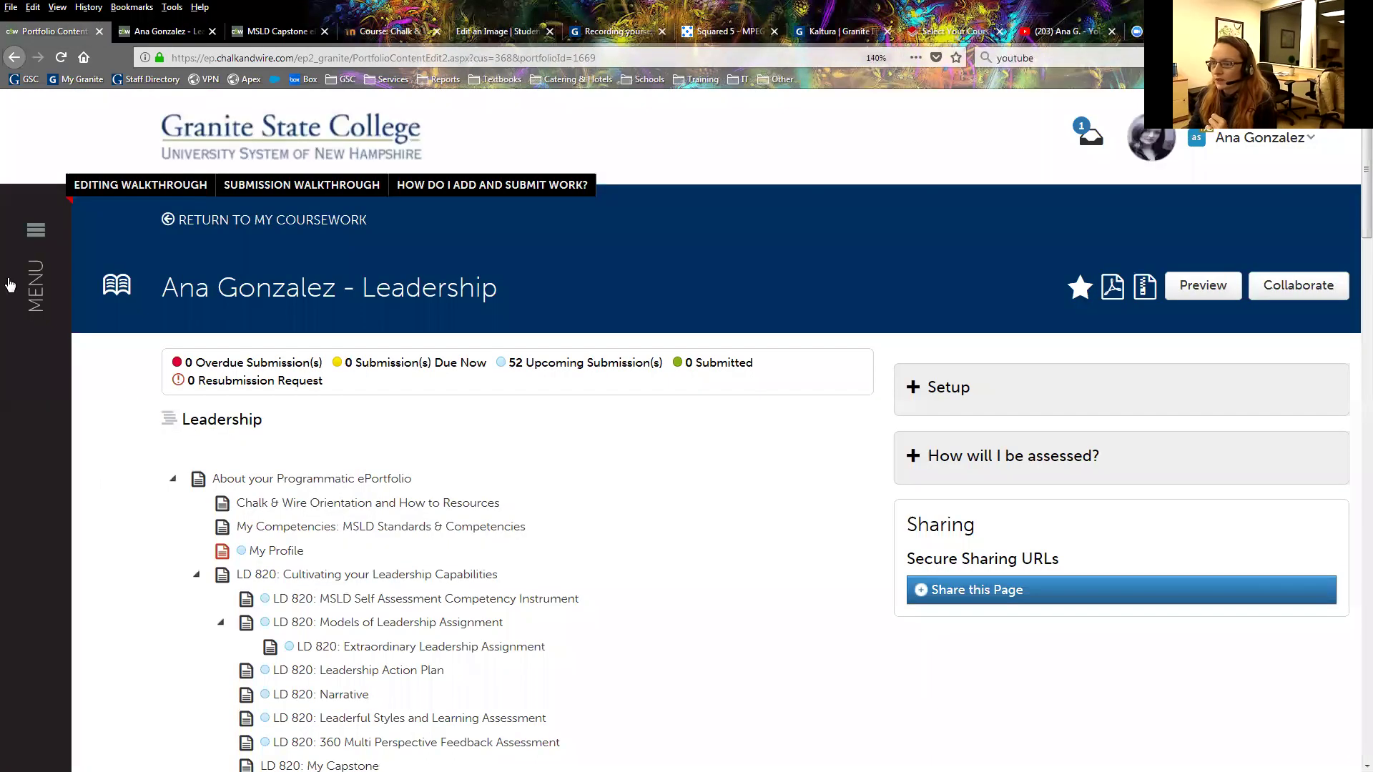
{"action": "left_click", "coordinate": [212, 223]}
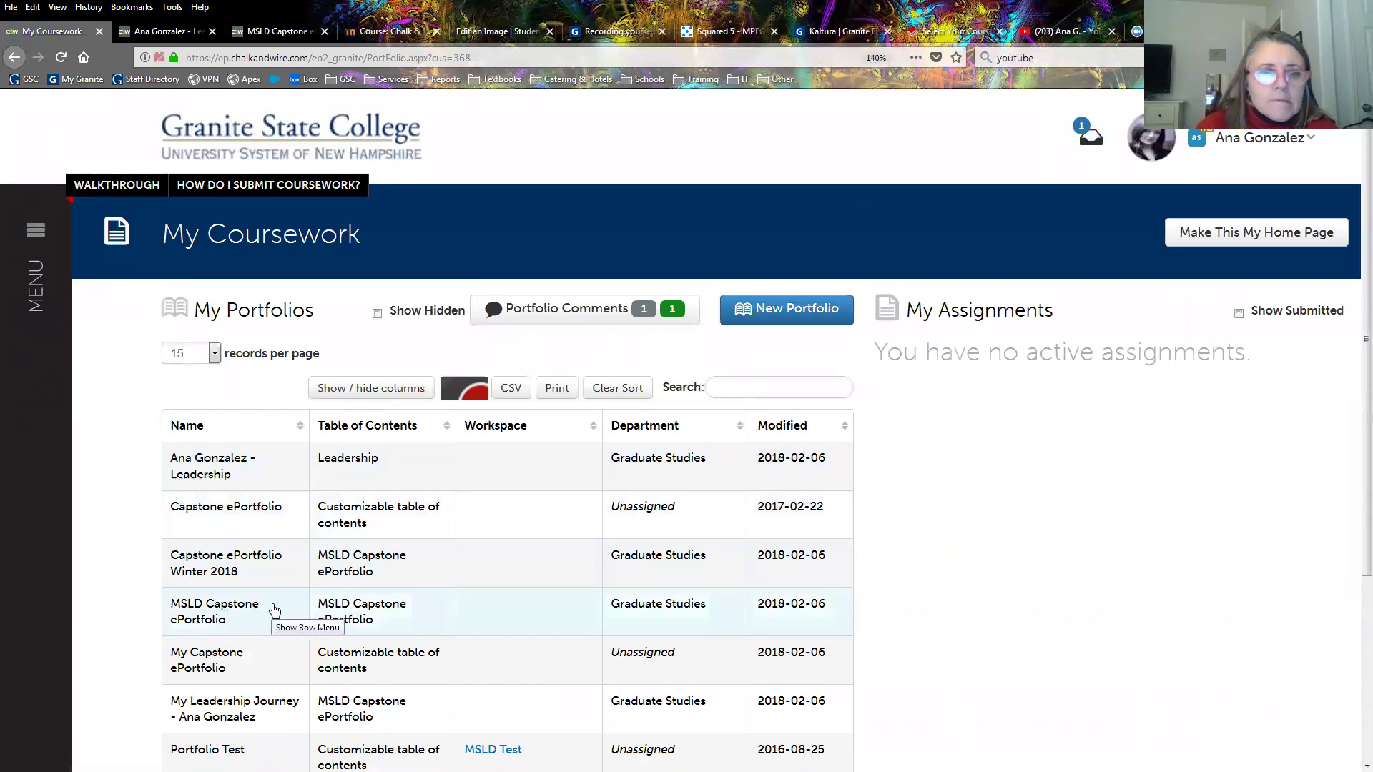
{"action": "left_click", "coordinate": [266, 699]}
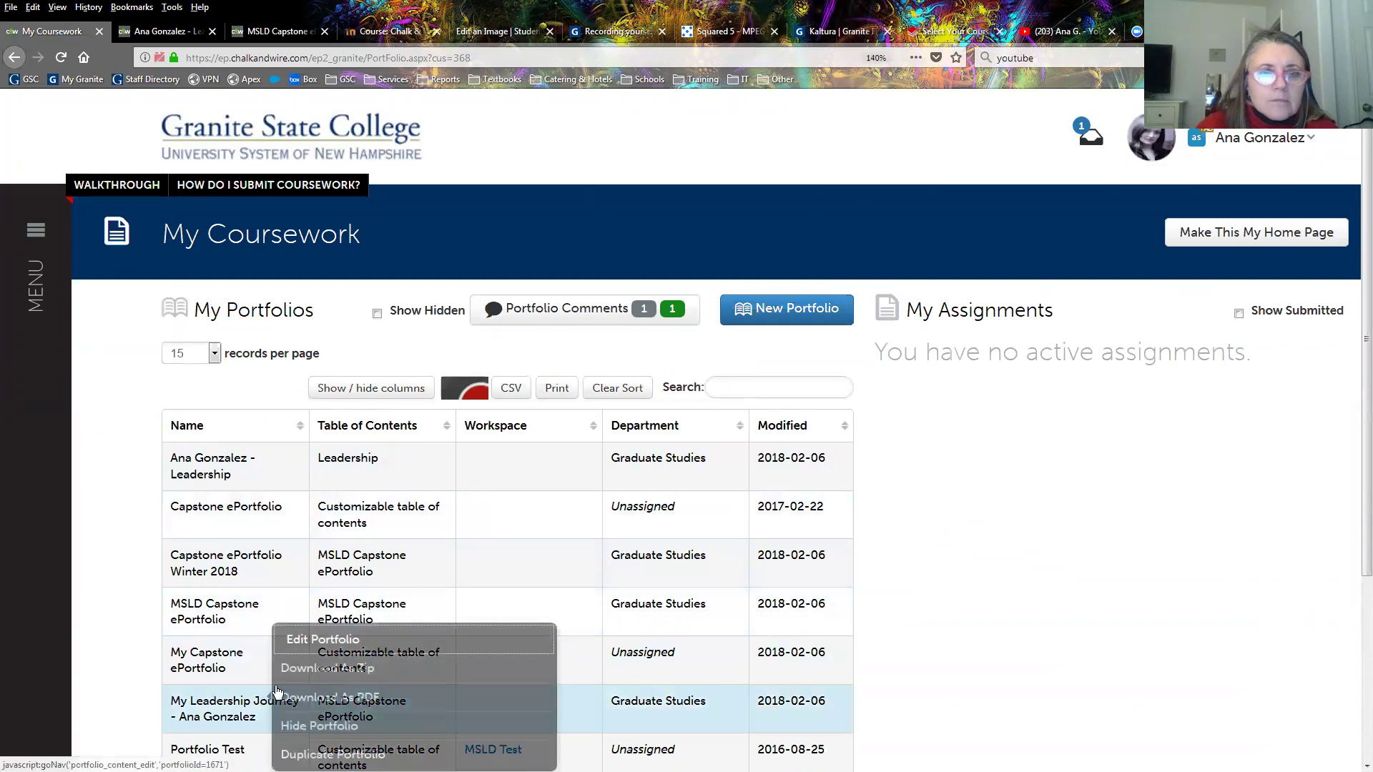
{"action": "left_click", "coordinate": [336, 647]}
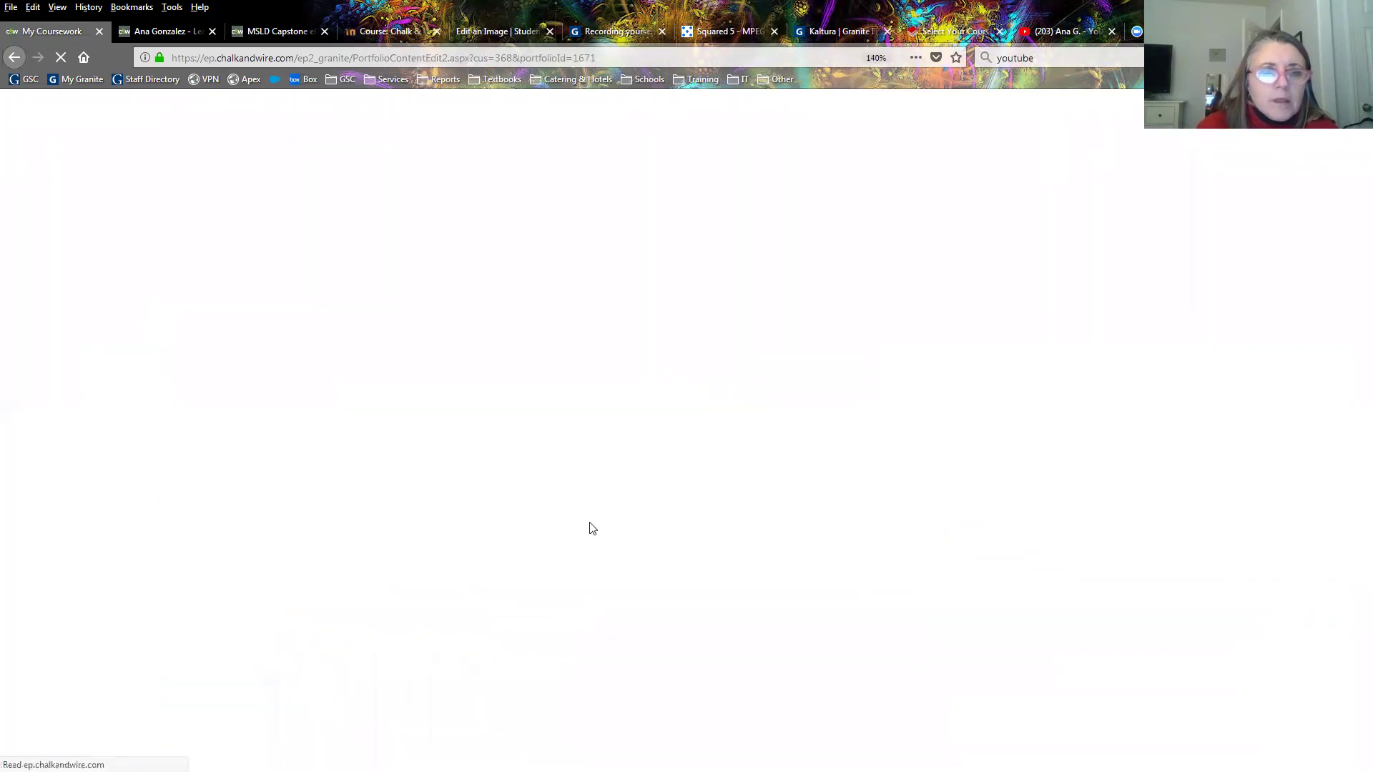
{"action": "scroll", "coordinate": [500, 458], "scroll_direction": "down", "scroll_amount": 2}
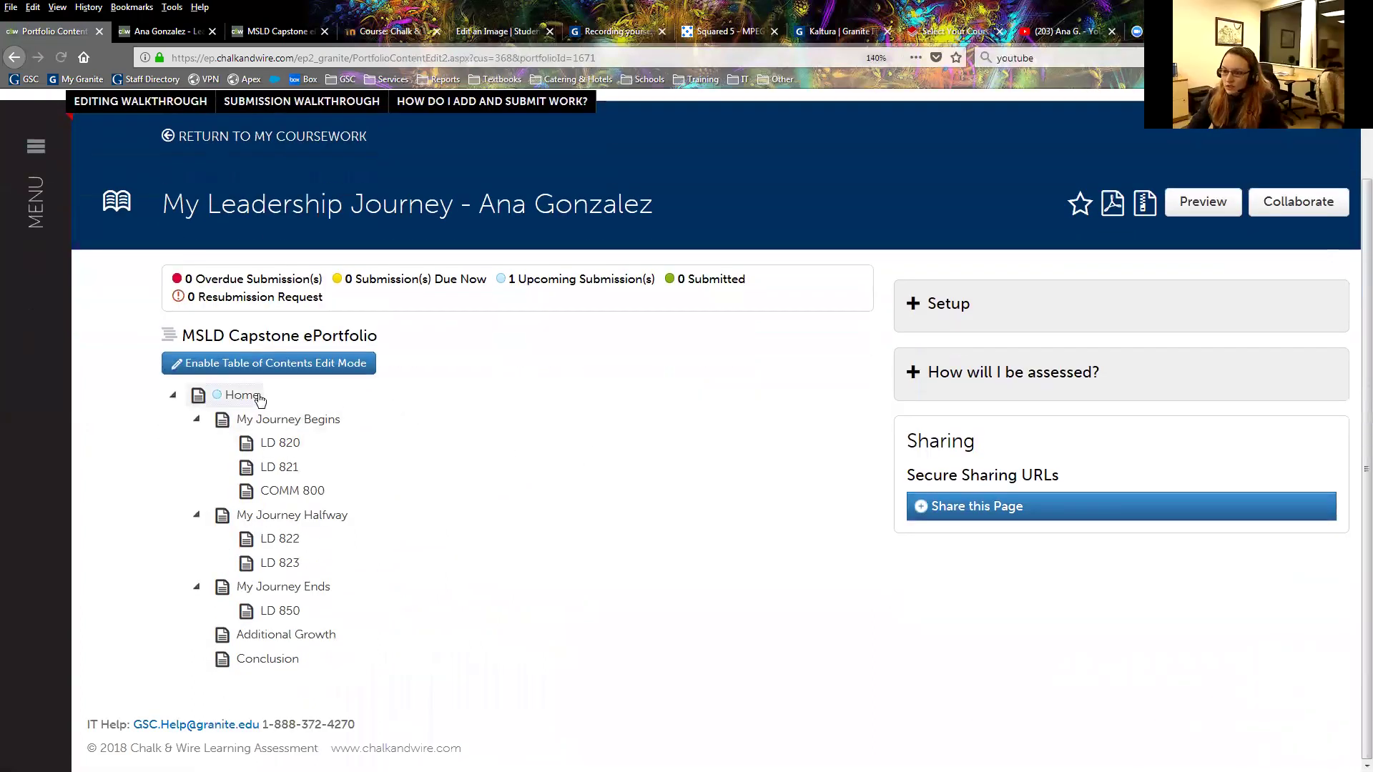
Open the Home page from the table of contents and choose Text Block from ADD CONTENT.
{"action": "left_click", "coordinate": [236, 395]}
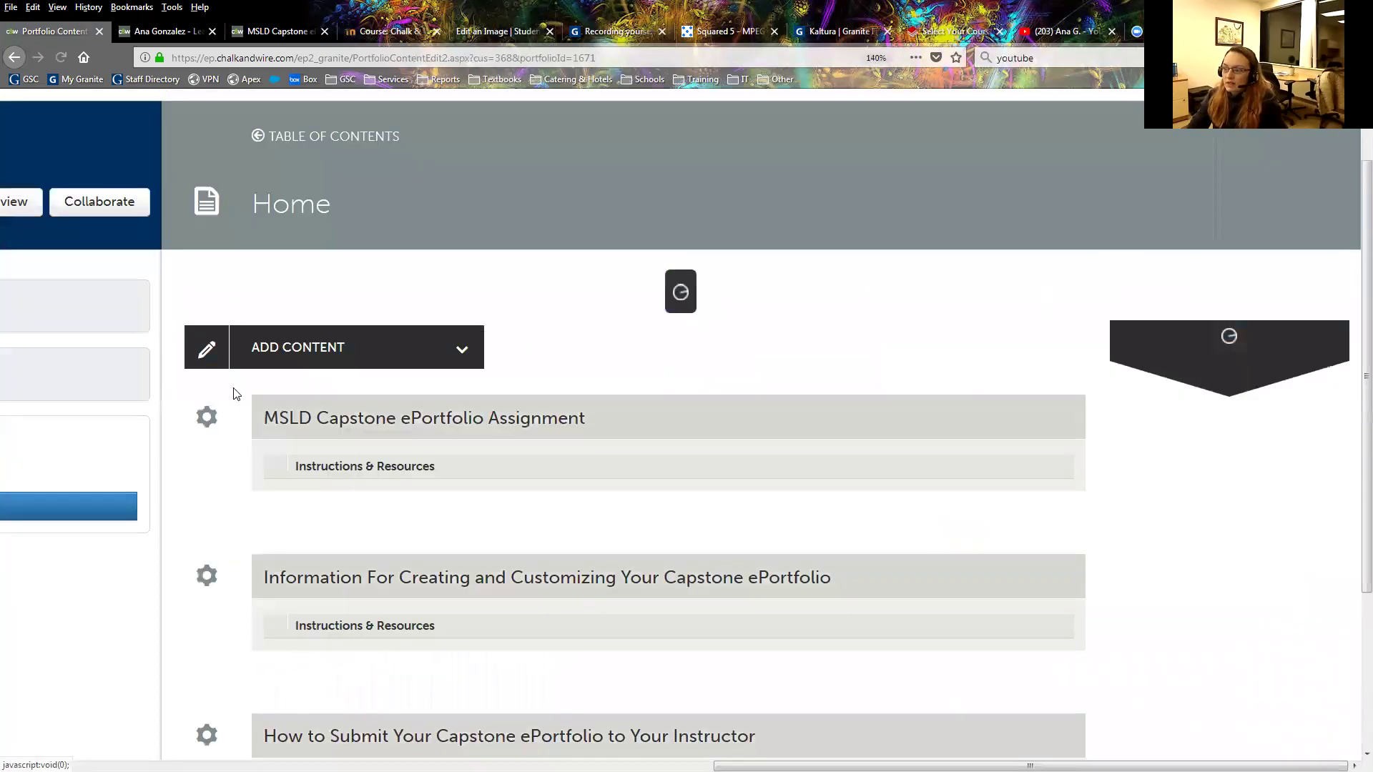
{"action": "scroll", "coordinate": [541, 424], "scroll_direction": "down", "scroll_amount": 4}
{"action": "scroll", "coordinate": [542, 421], "scroll_direction": "up", "scroll_amount": 5}
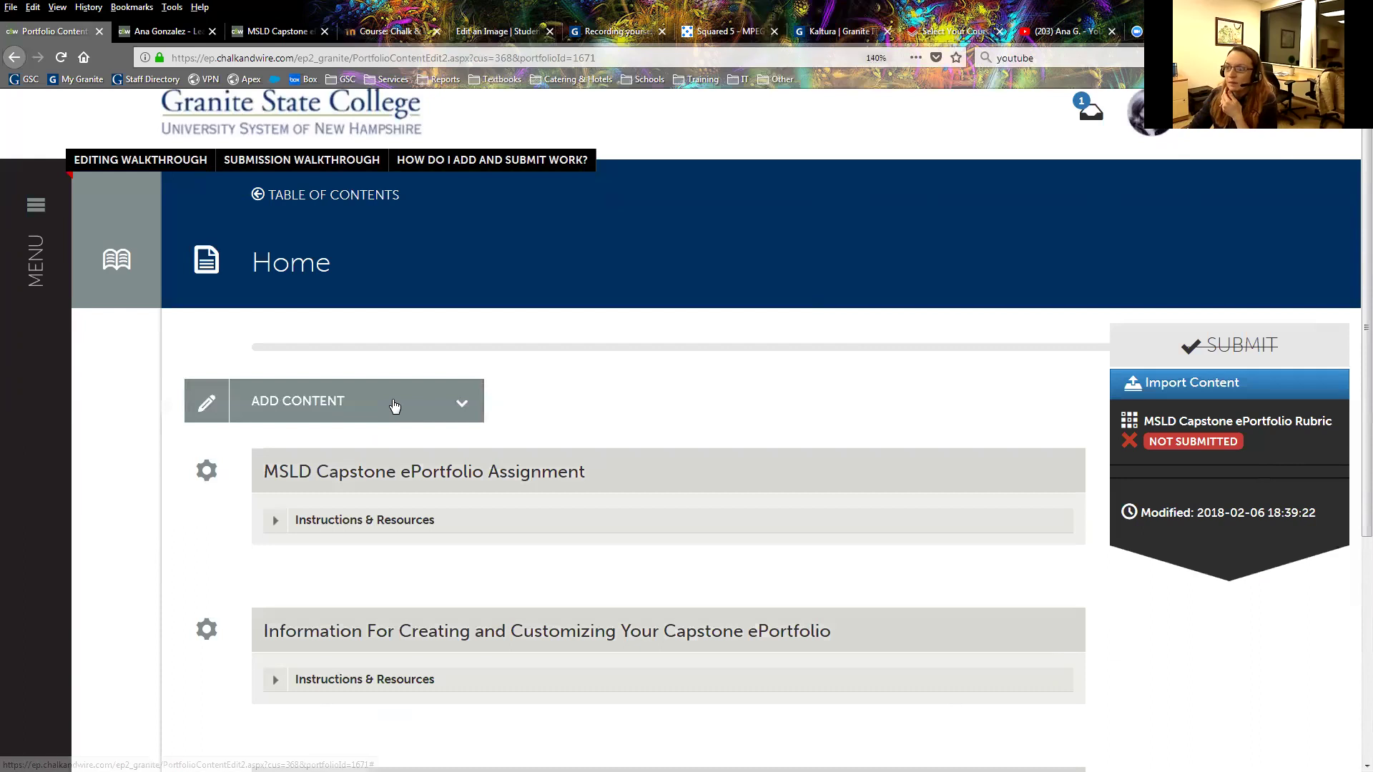
{"action": "left_click", "coordinate": [394, 405]}
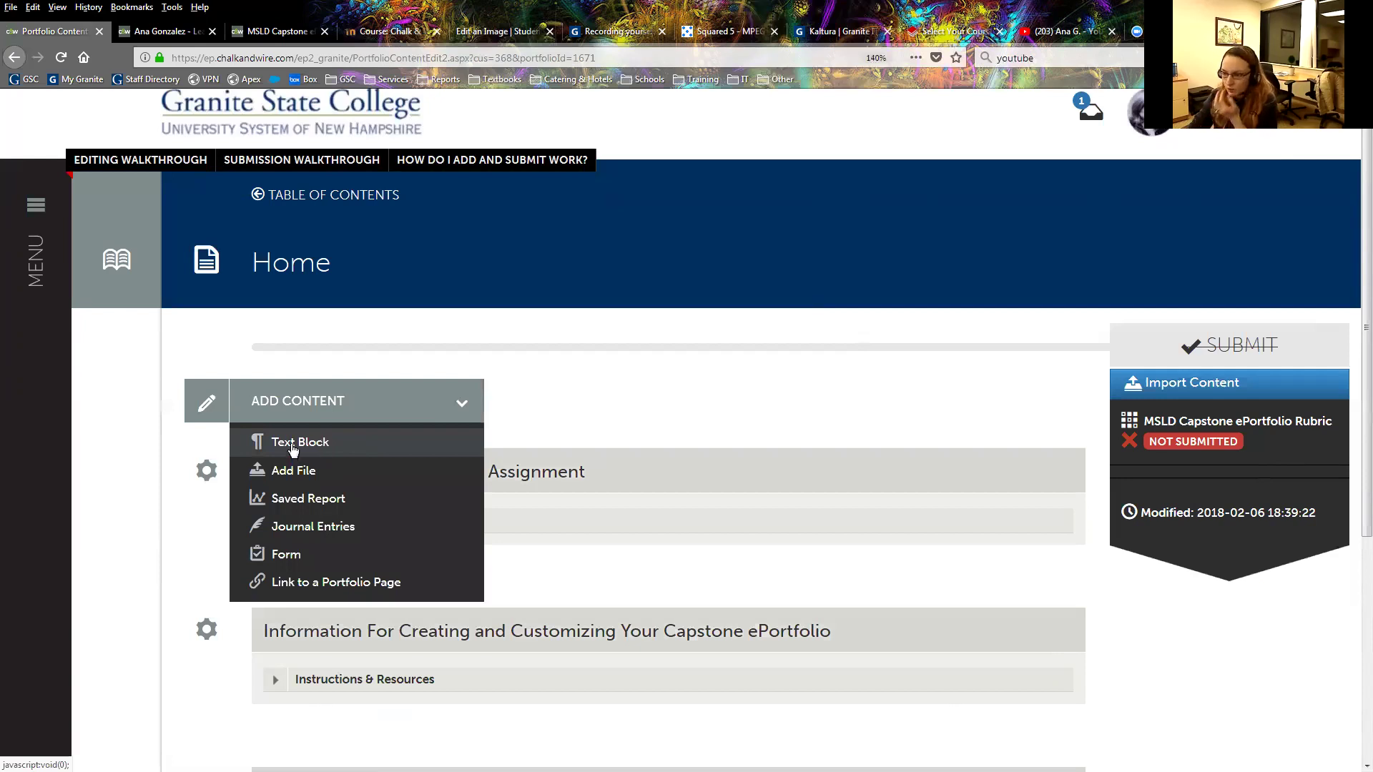
{"action": "left_click", "coordinate": [293, 444]}
{"action": "scroll", "coordinate": [355, 337], "scroll_direction": "up", "scroll_amount": 5}
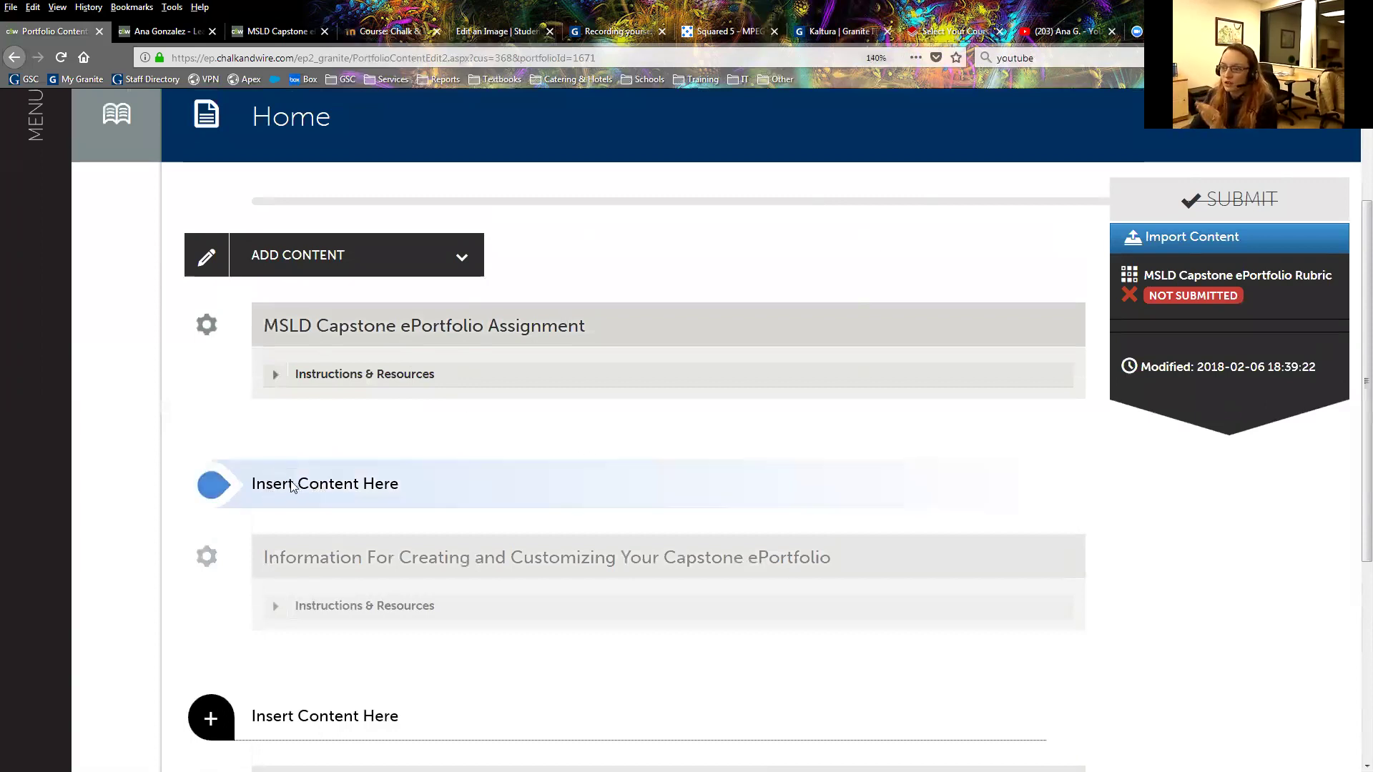
Insert a text block below the Assignment section reading 'Welcome to my Capstone ePortfolio! In my journey I learned the following lessons'.
{"action": "left_click", "coordinate": [254, 484]}
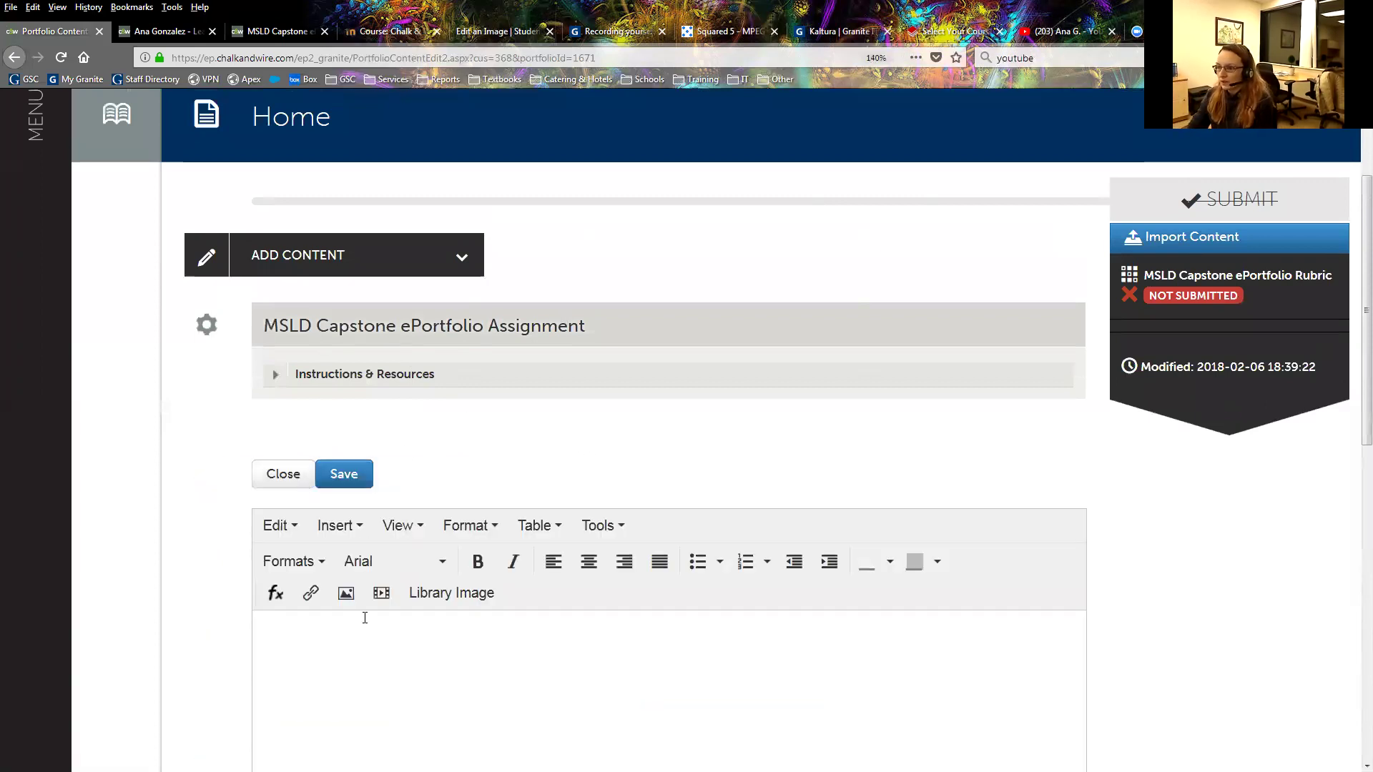
{"action": "scroll", "coordinate": [365, 572], "scroll_direction": "down", "scroll_amount": 2}
{"action": "scroll", "coordinate": [364, 572], "scroll_direction": "down", "scroll_amount": 5}
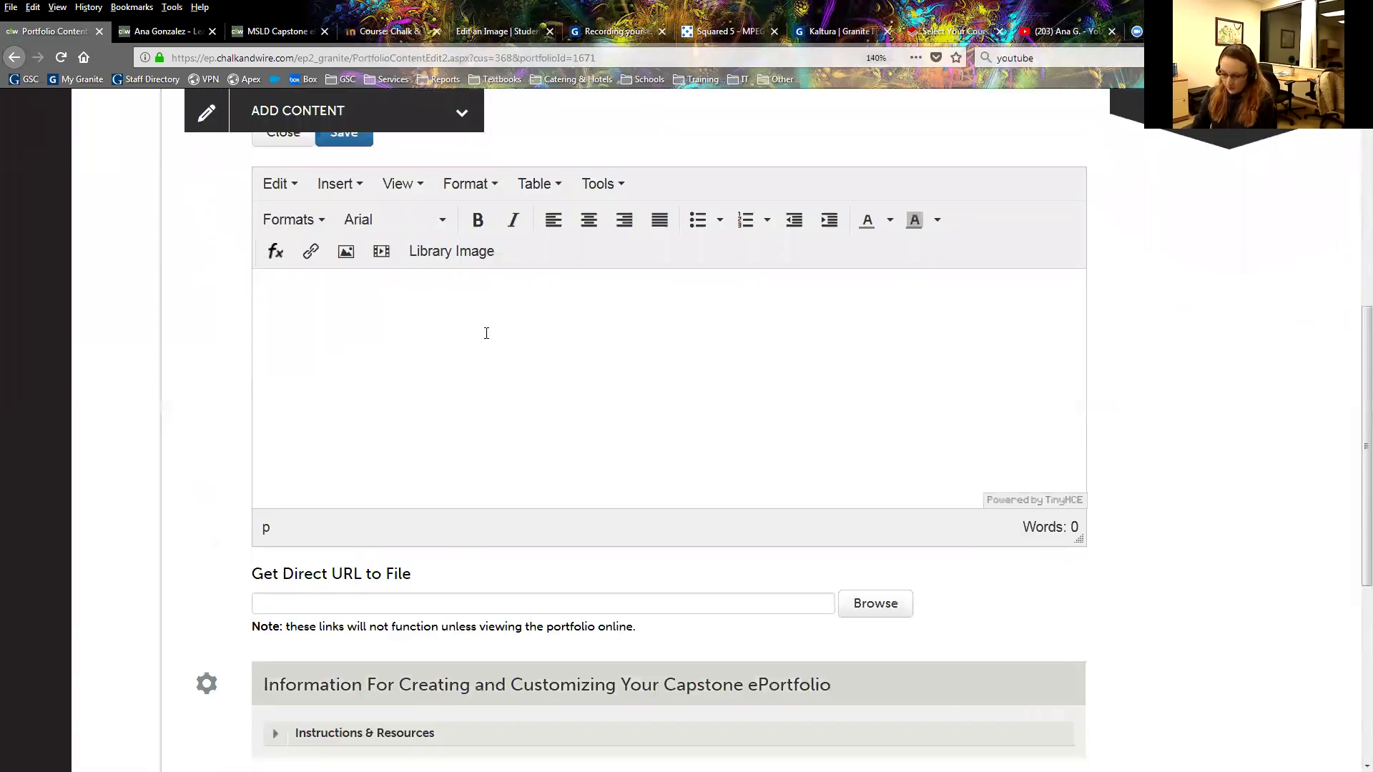
{"action": "type", "text": "Welcome to"}
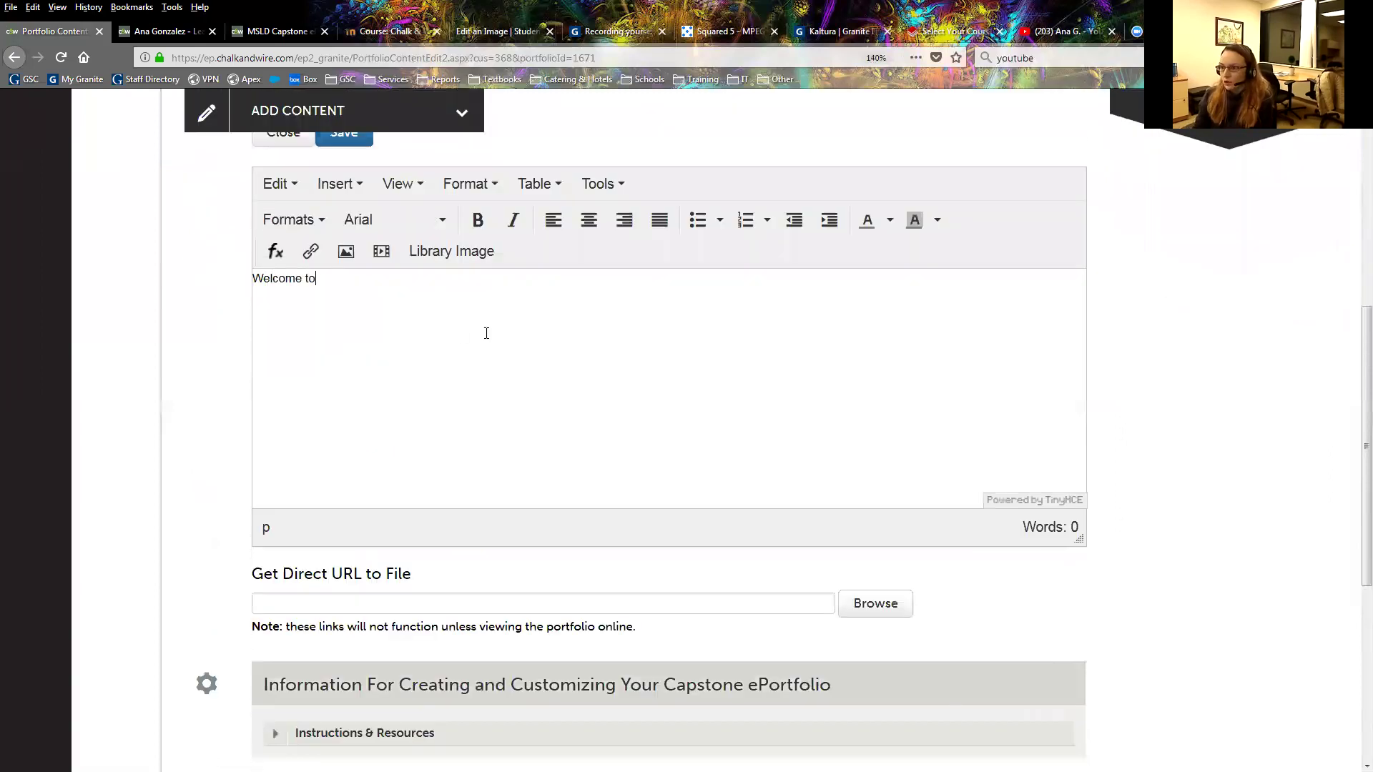
{"action": "scroll", "coordinate": [315, 300], "scroll_direction": "up", "scroll_amount": 5}
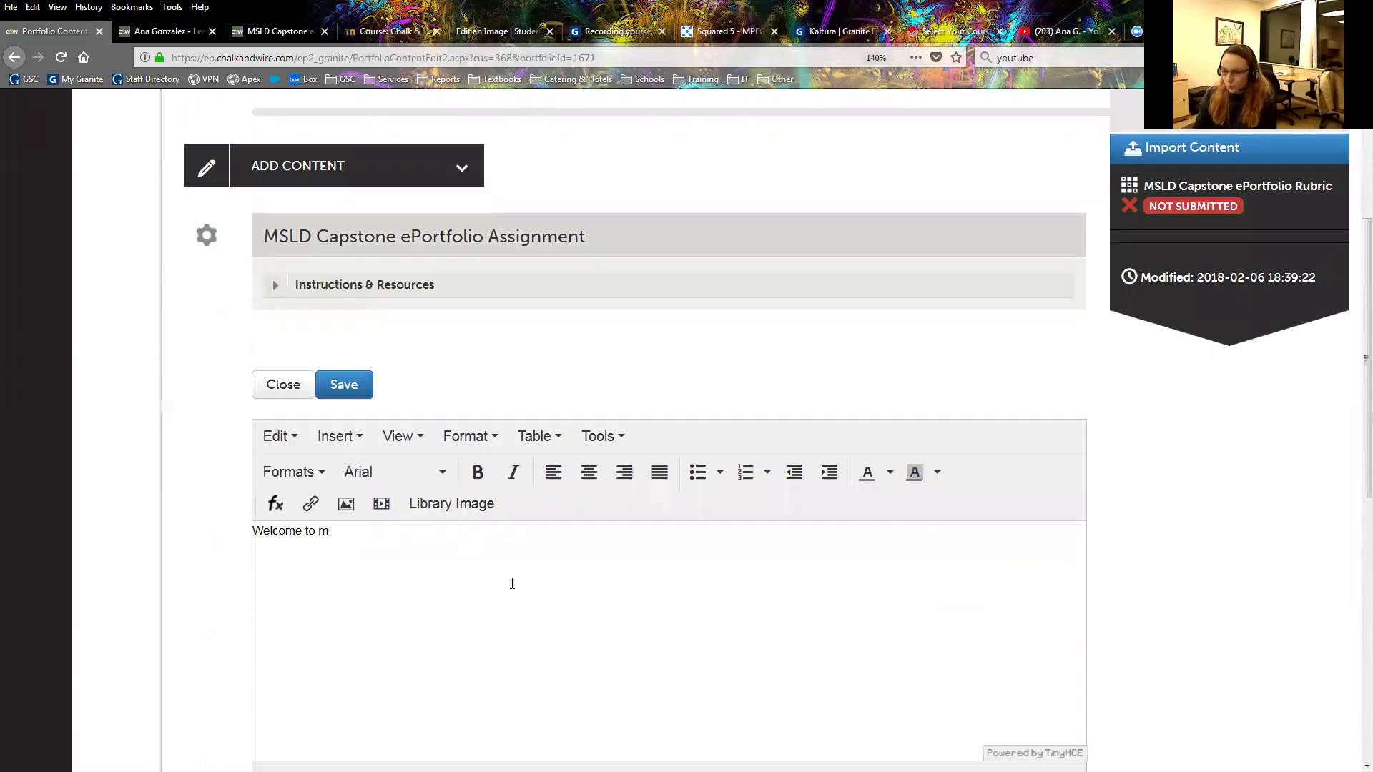
{"action": "type", "text": "my Capst"}
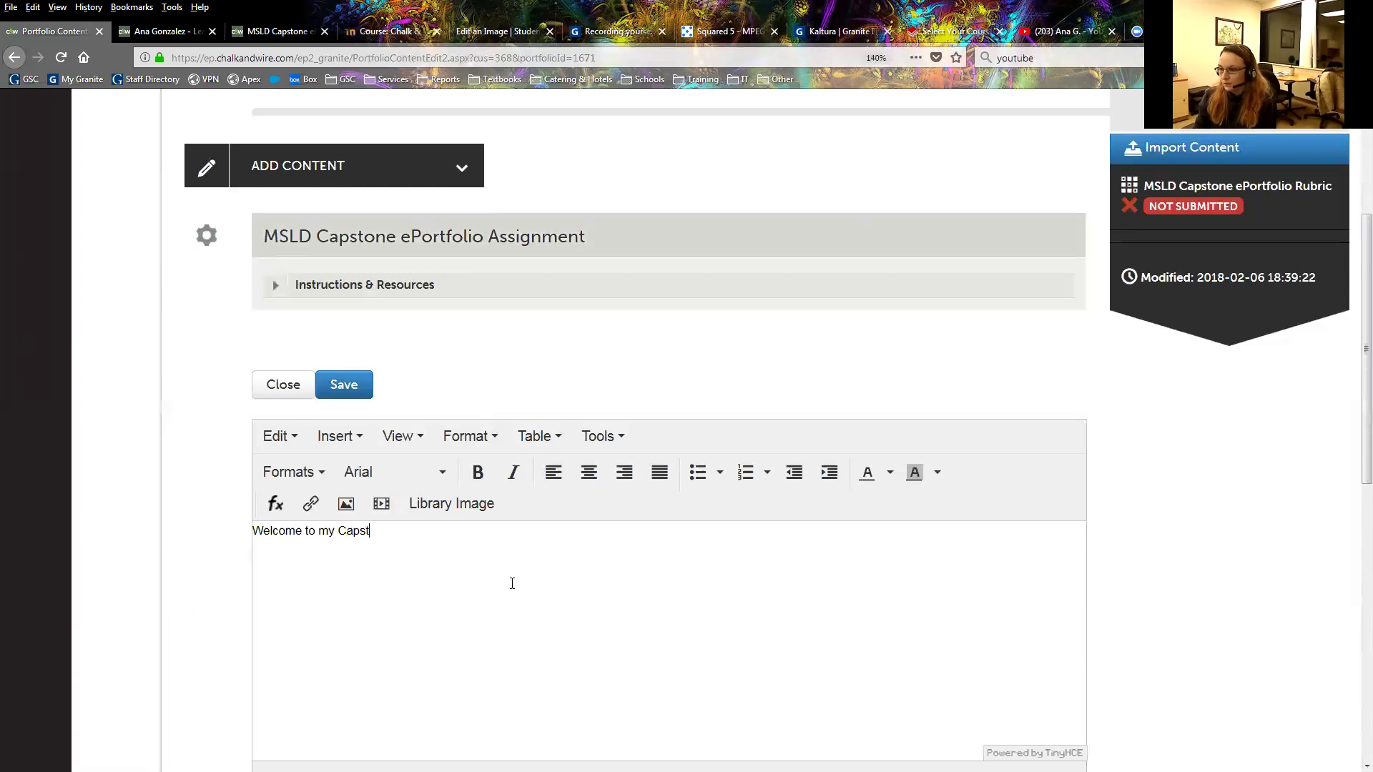
{"action": "type", "text": "one ePort"}
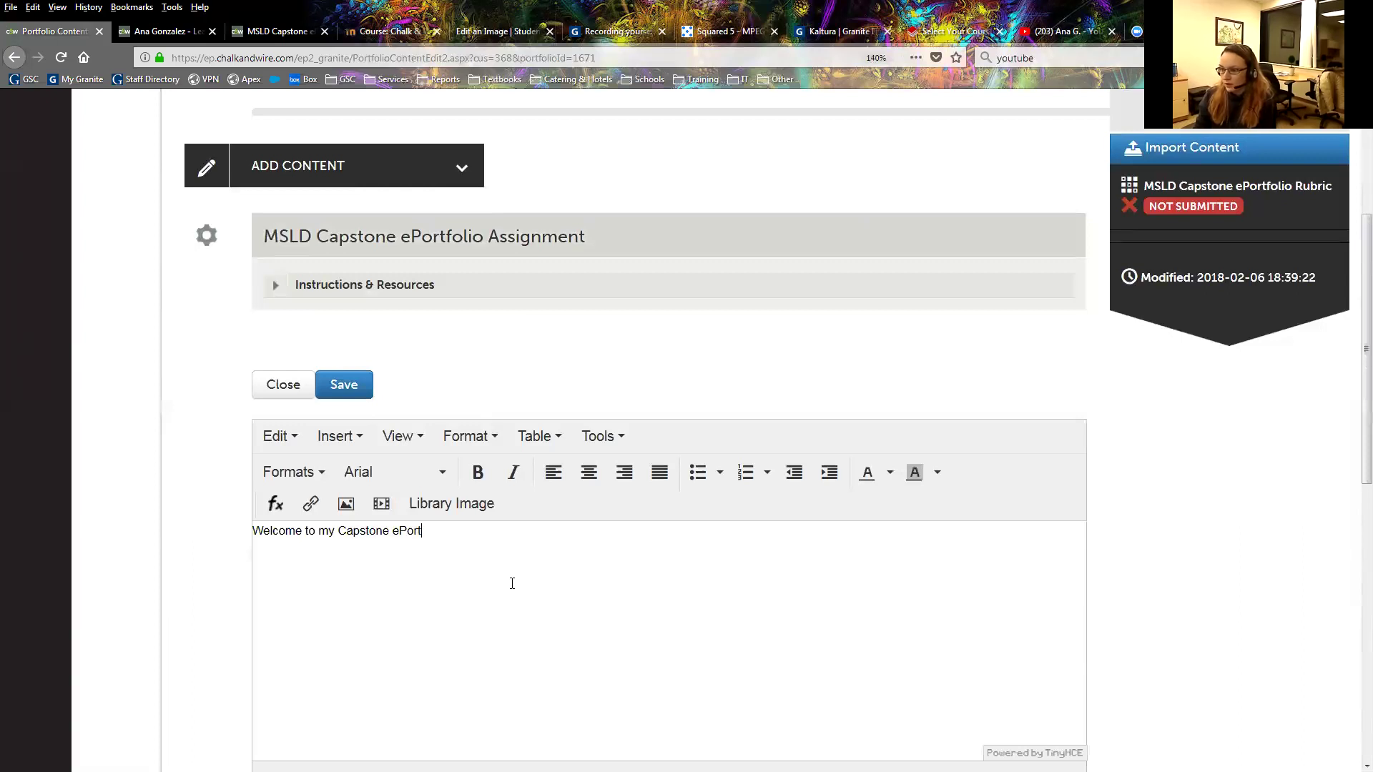
{"action": "type", "text": "folio! "}
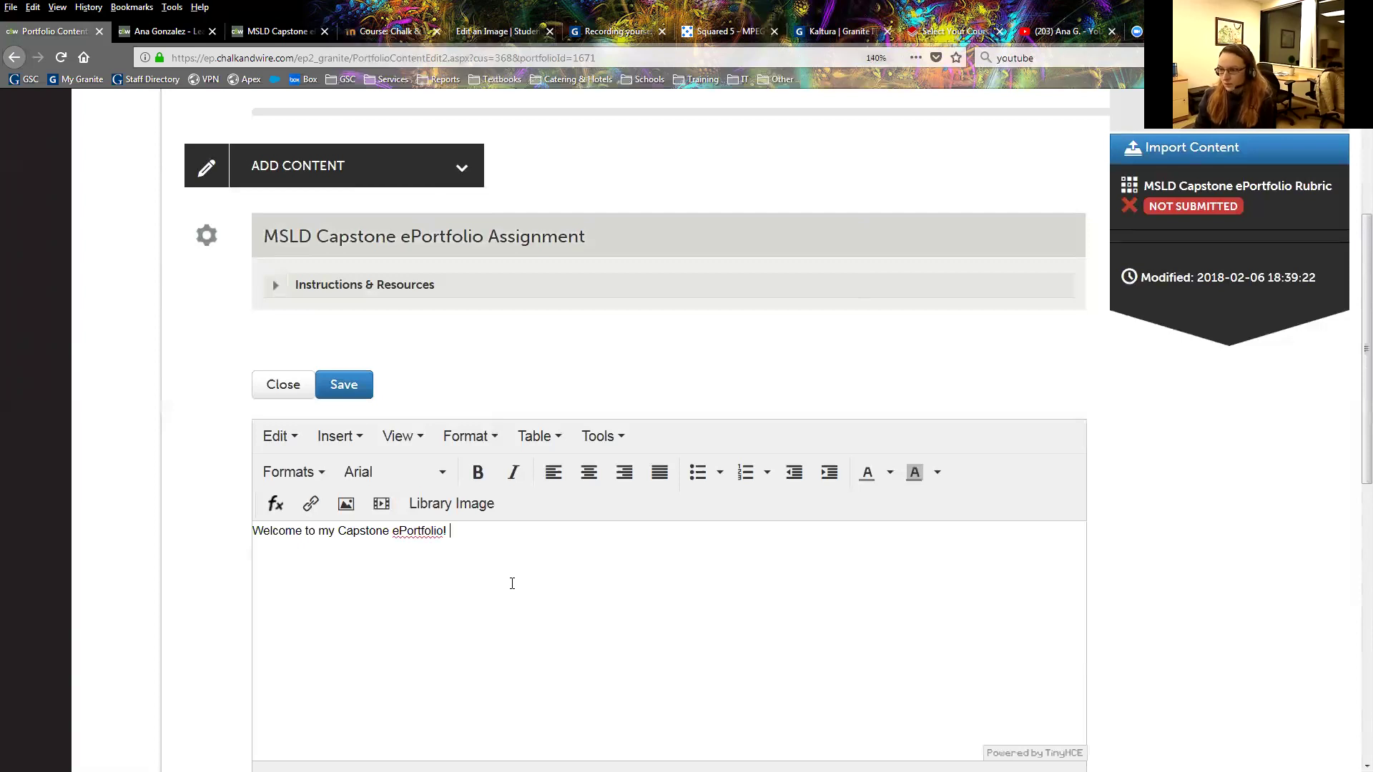
{"action": "type", "text": "In my journ"}
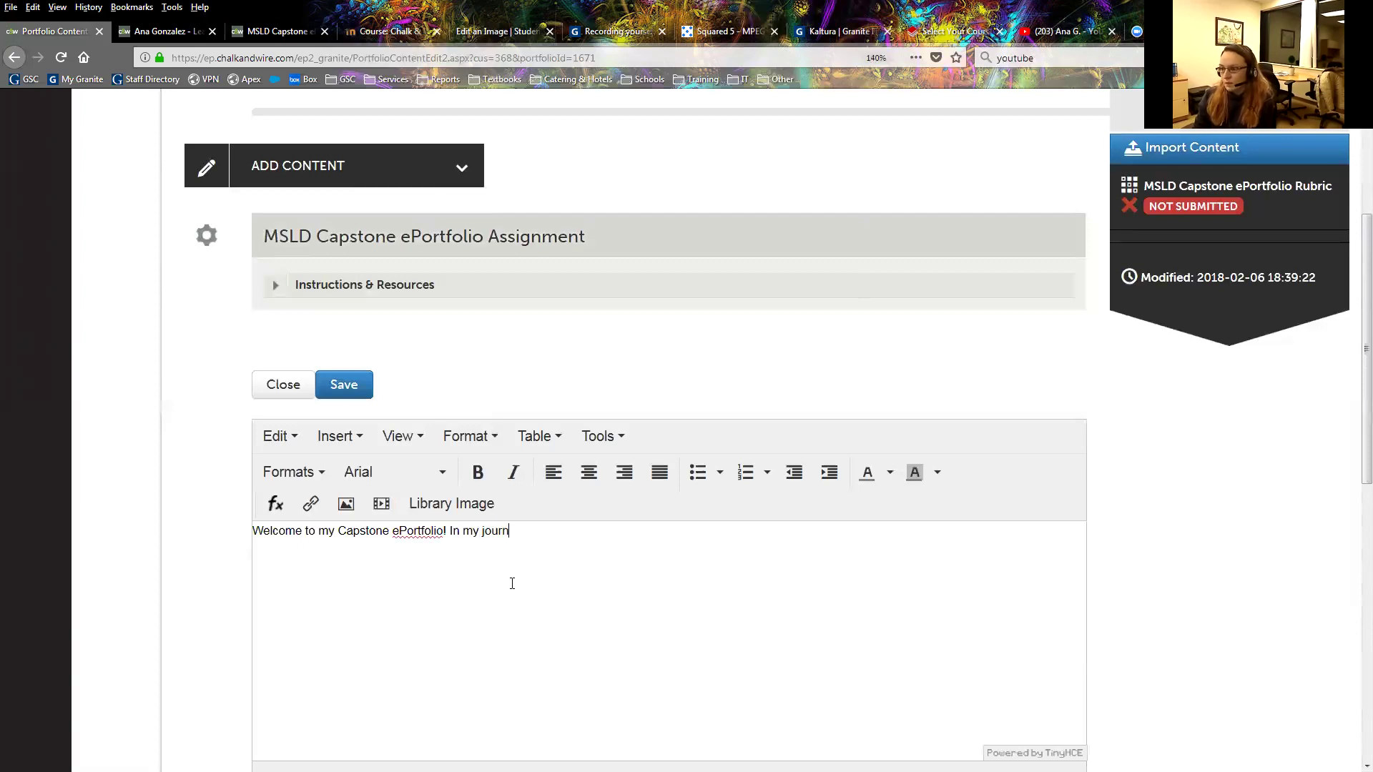
{"action": "type", "text": "ey I learned the following lessons:"}
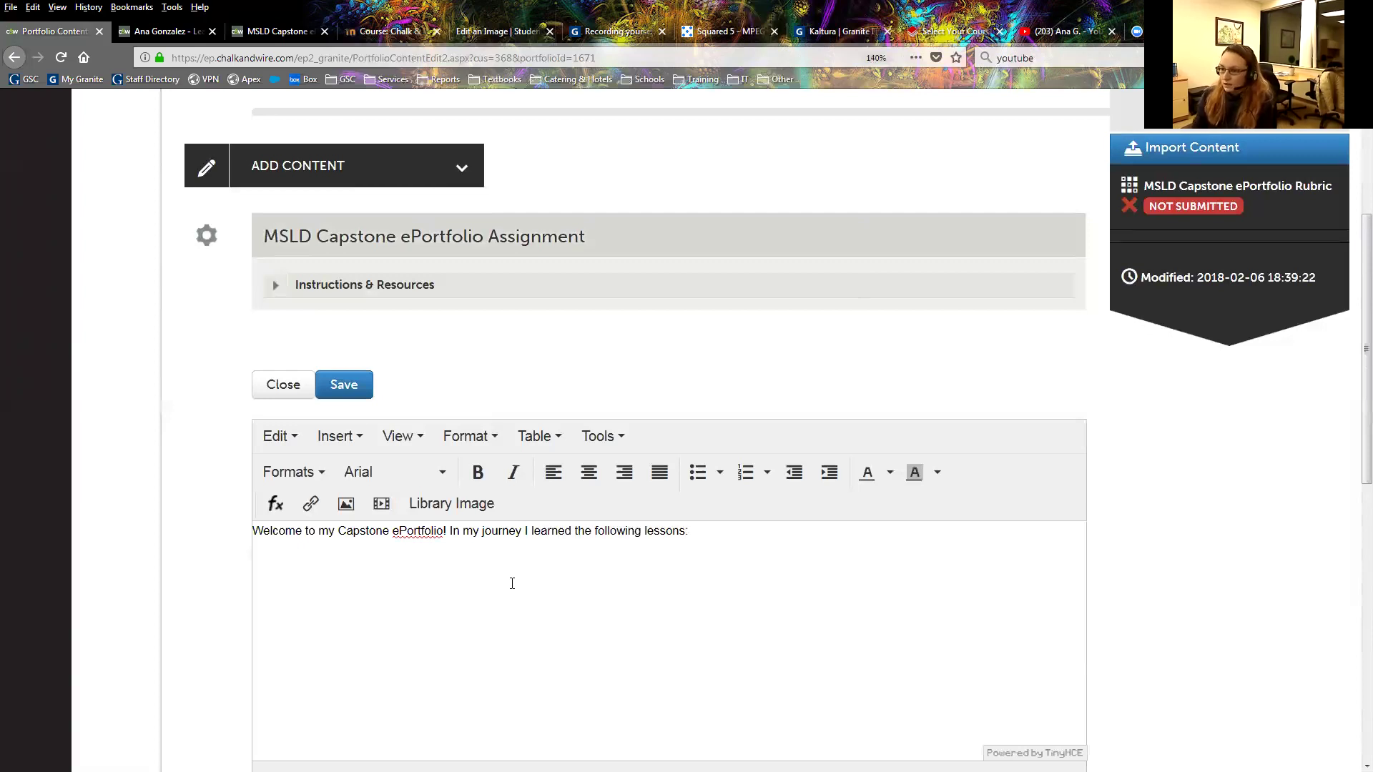
Start a bulleted list with 'My leadership model' and 'Self-assessments', fixing the misspelling.
{"action": "left_click", "coordinate": [697, 472]}
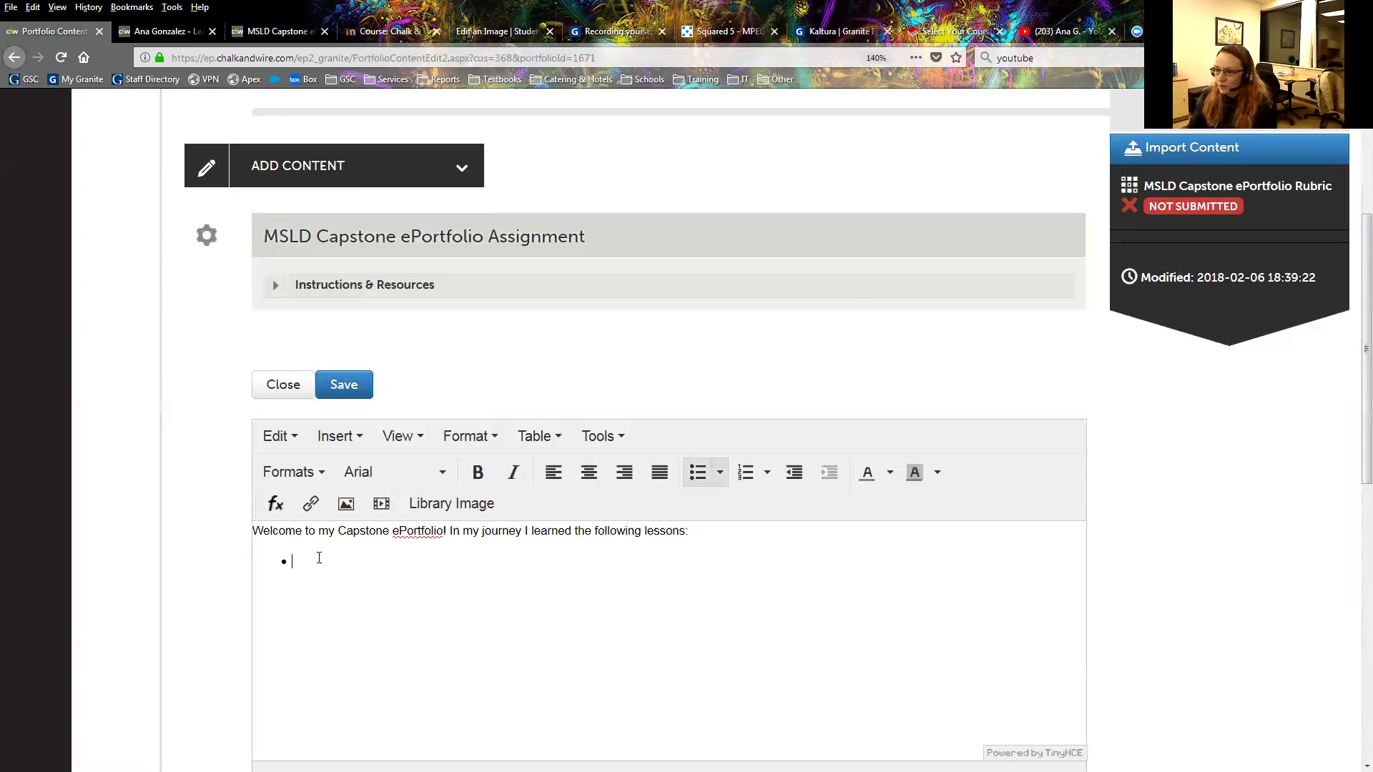
{"action": "scroll", "coordinate": [599, 566], "scroll_direction": "down", "scroll_amount": 1}
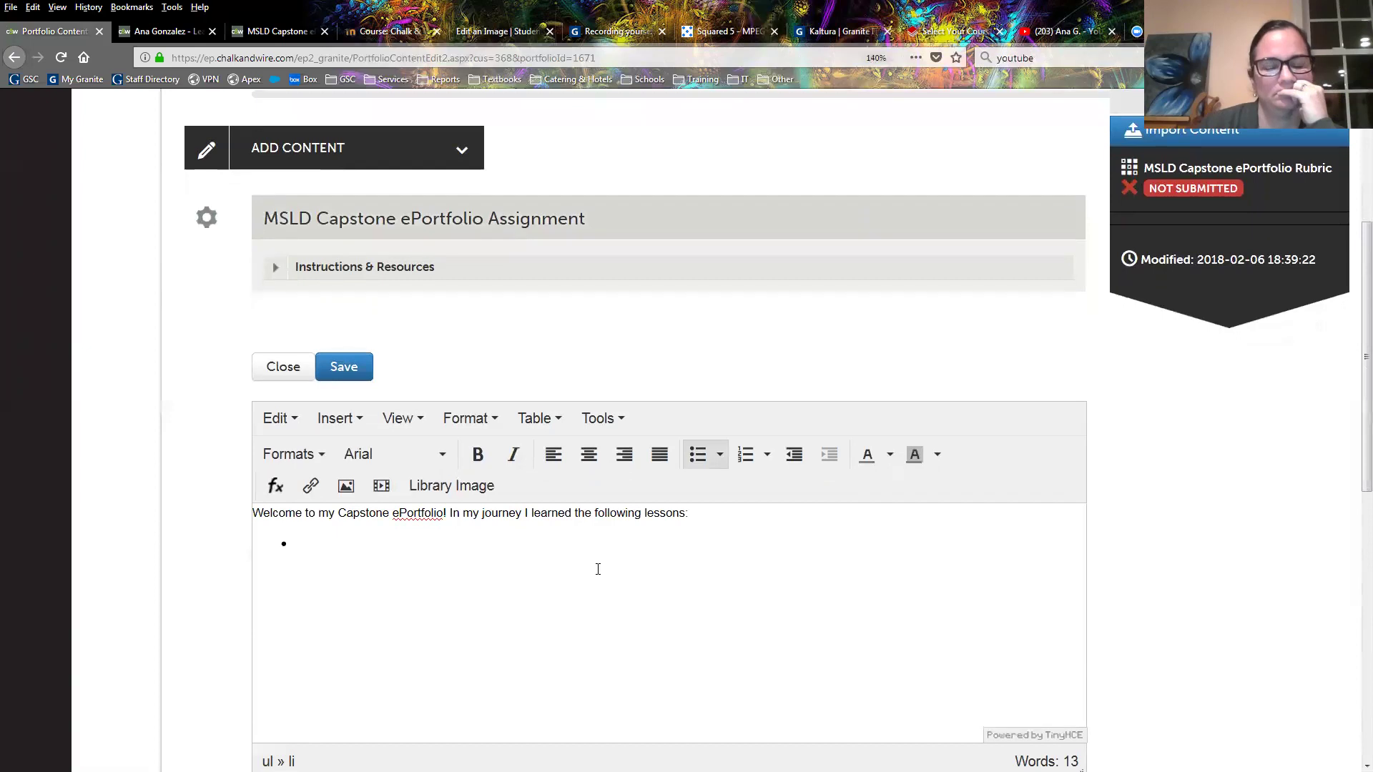
{"action": "type", "text": "My "}
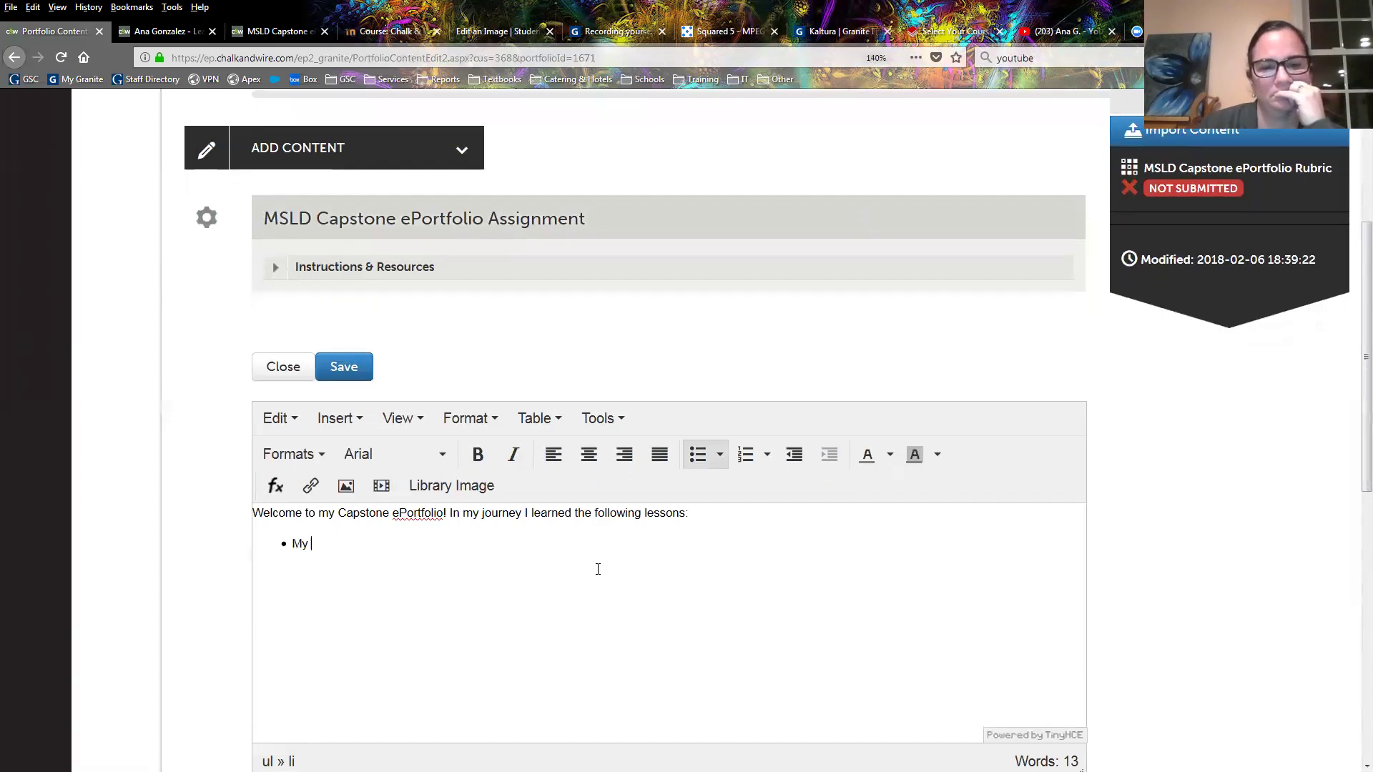
{"action": "type", "text": "leadership model"}
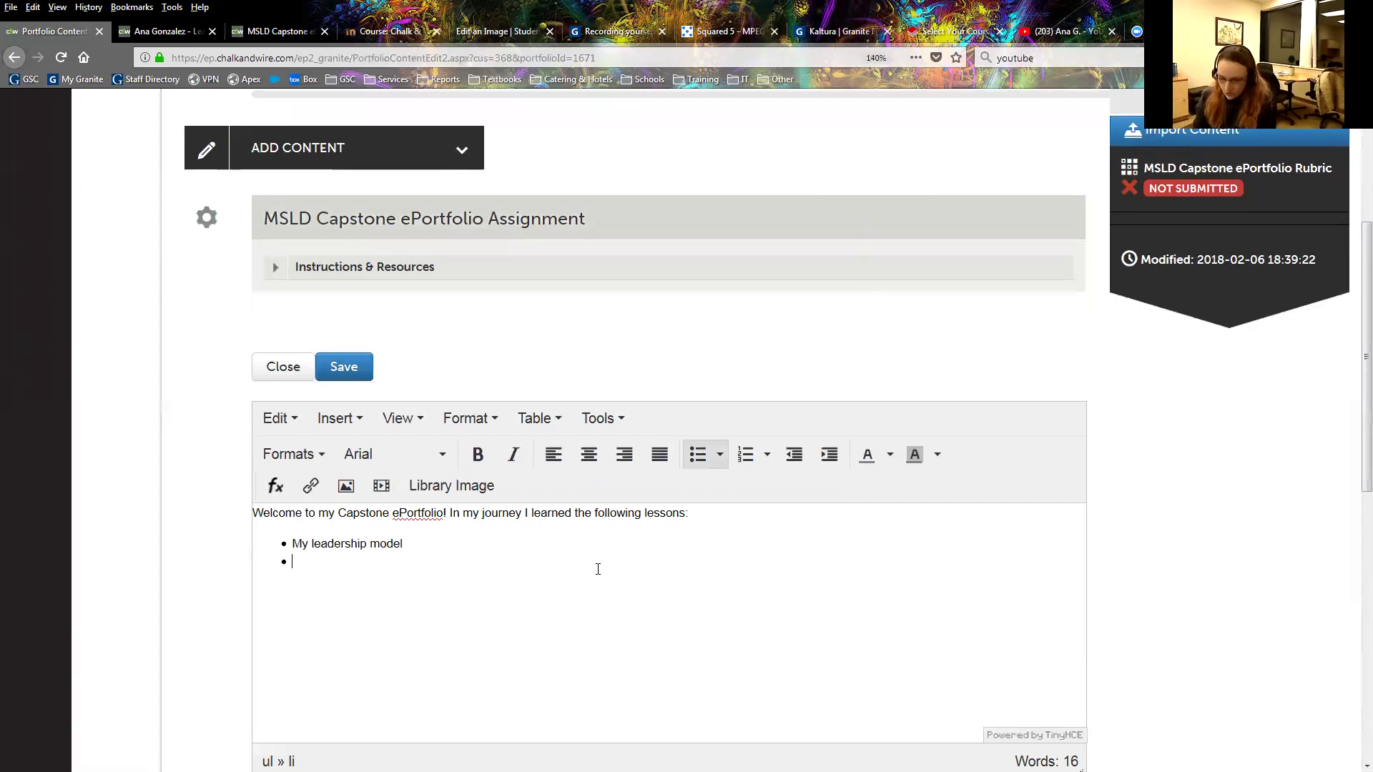
{"action": "type", "text": "Self-assessments"}
{"action": "key", "text": "Return"}
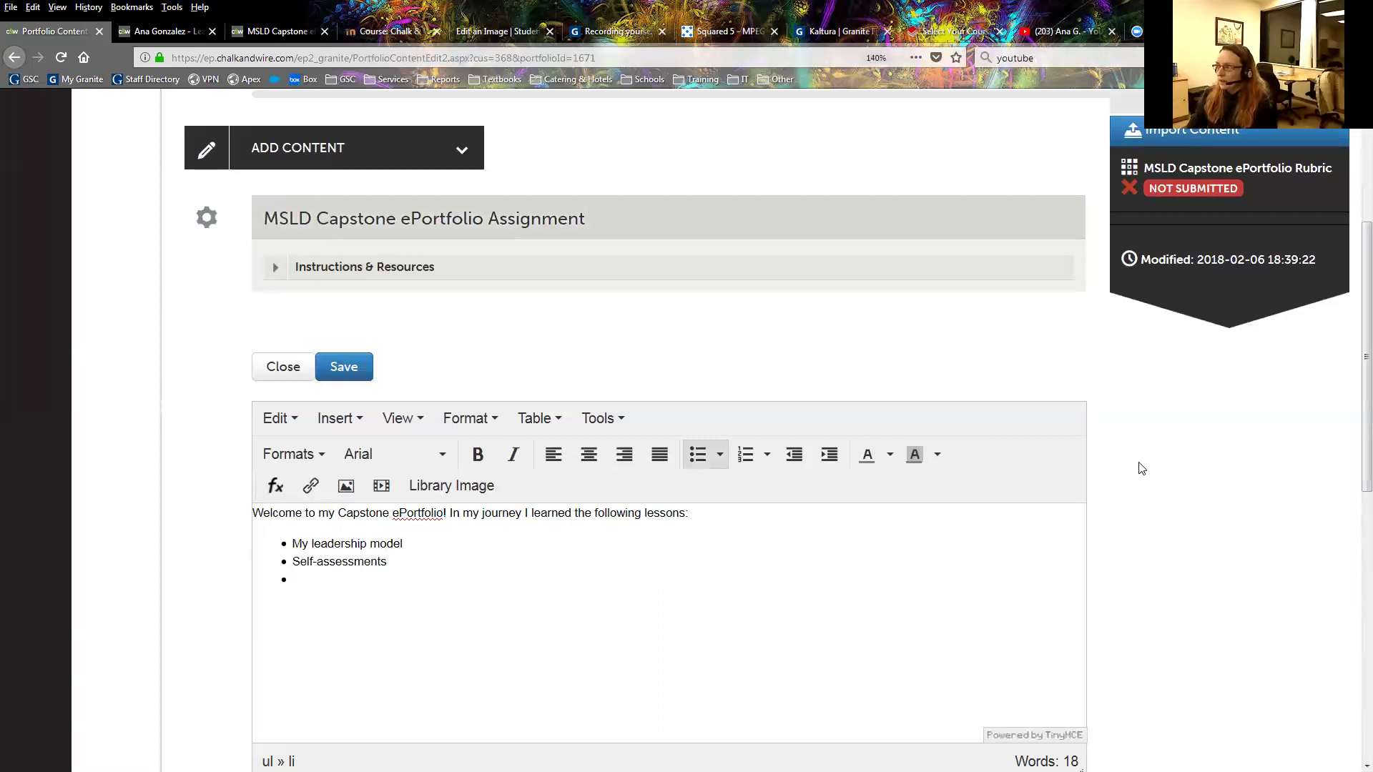
Add 'My conclusions' as the third bullet and remove the empty fourth bullet.
{"action": "scroll", "coordinate": [904, 614], "scroll_direction": "up", "scroll_amount": 4}
{"action": "scroll", "coordinate": [572, 586], "scroll_direction": "down", "scroll_amount": 4}
{"action": "scroll", "coordinate": [303, 556], "scroll_direction": "down", "scroll_amount": 1}
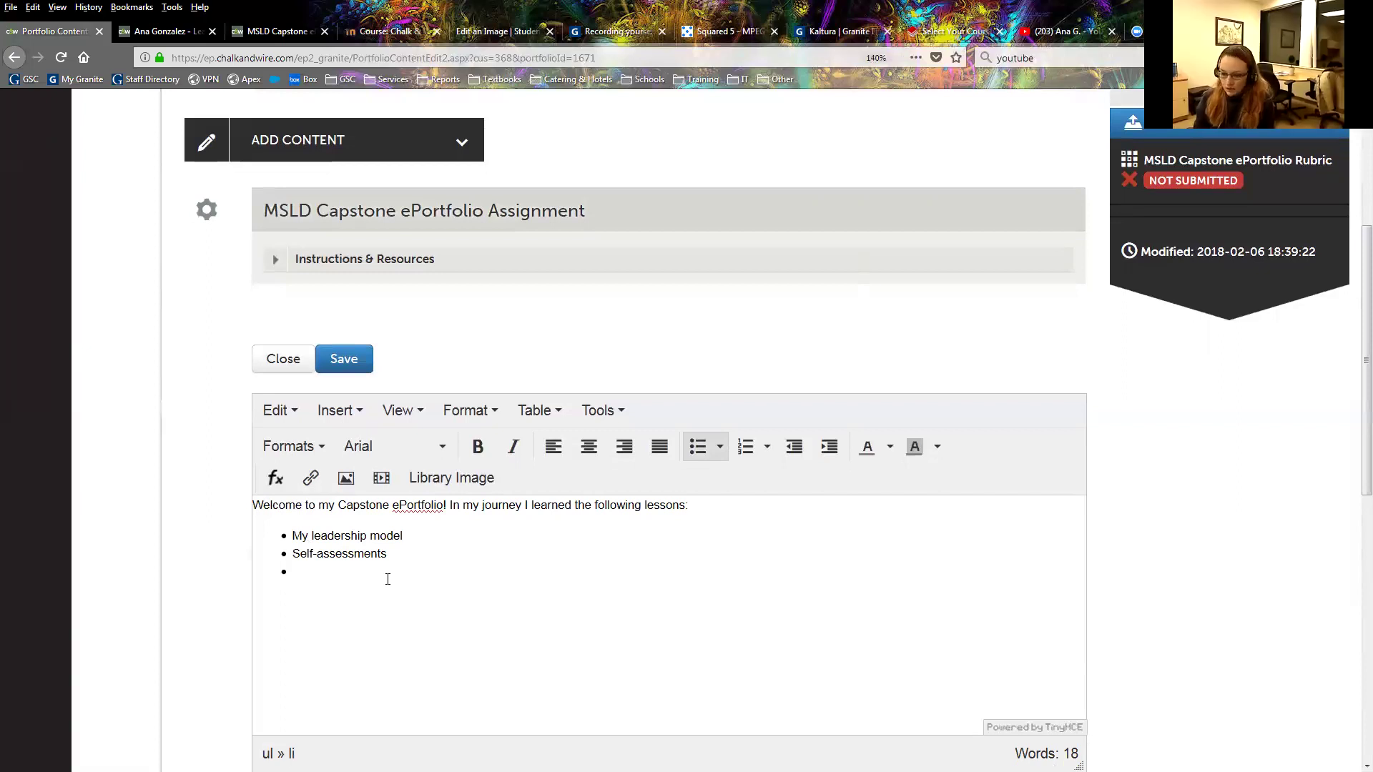
{"action": "type", "text": "M"}
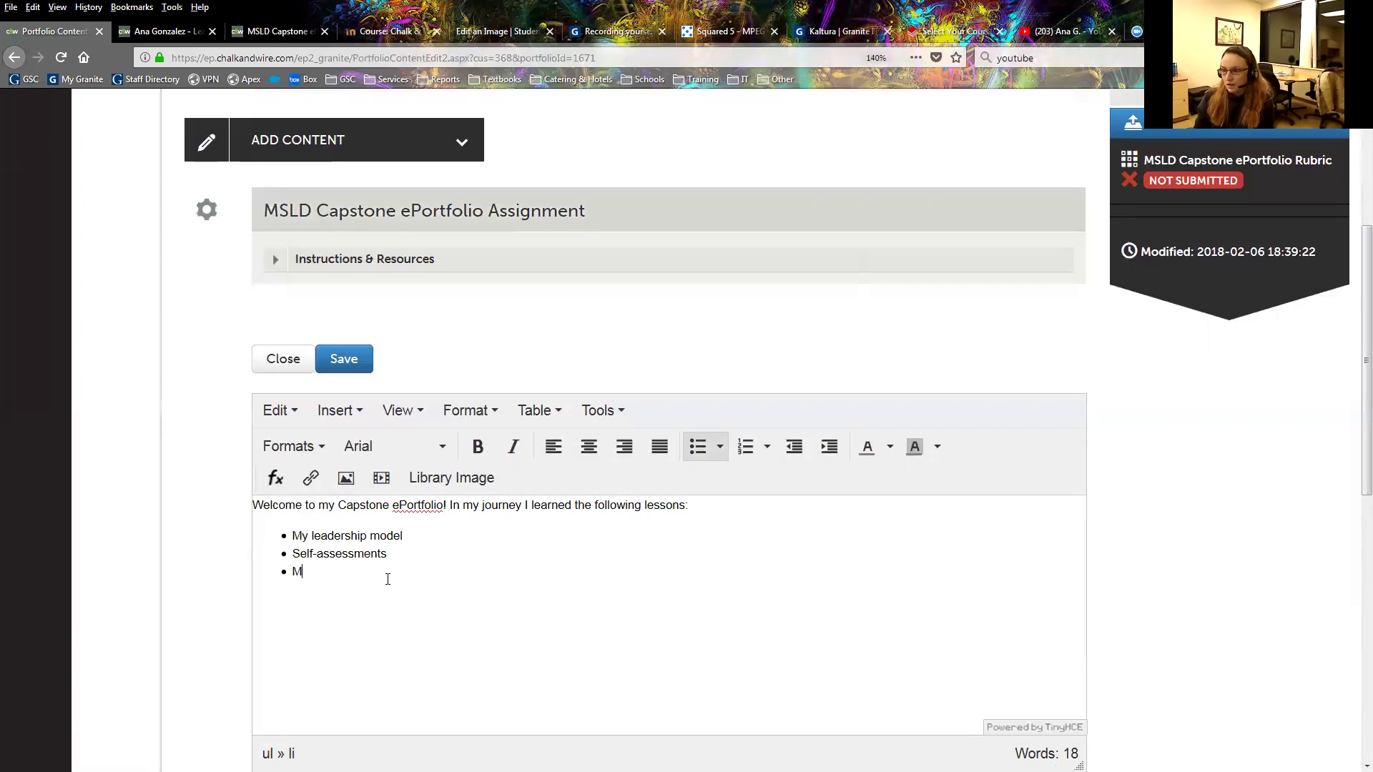
{"action": "type", "text": "y conclusions"}
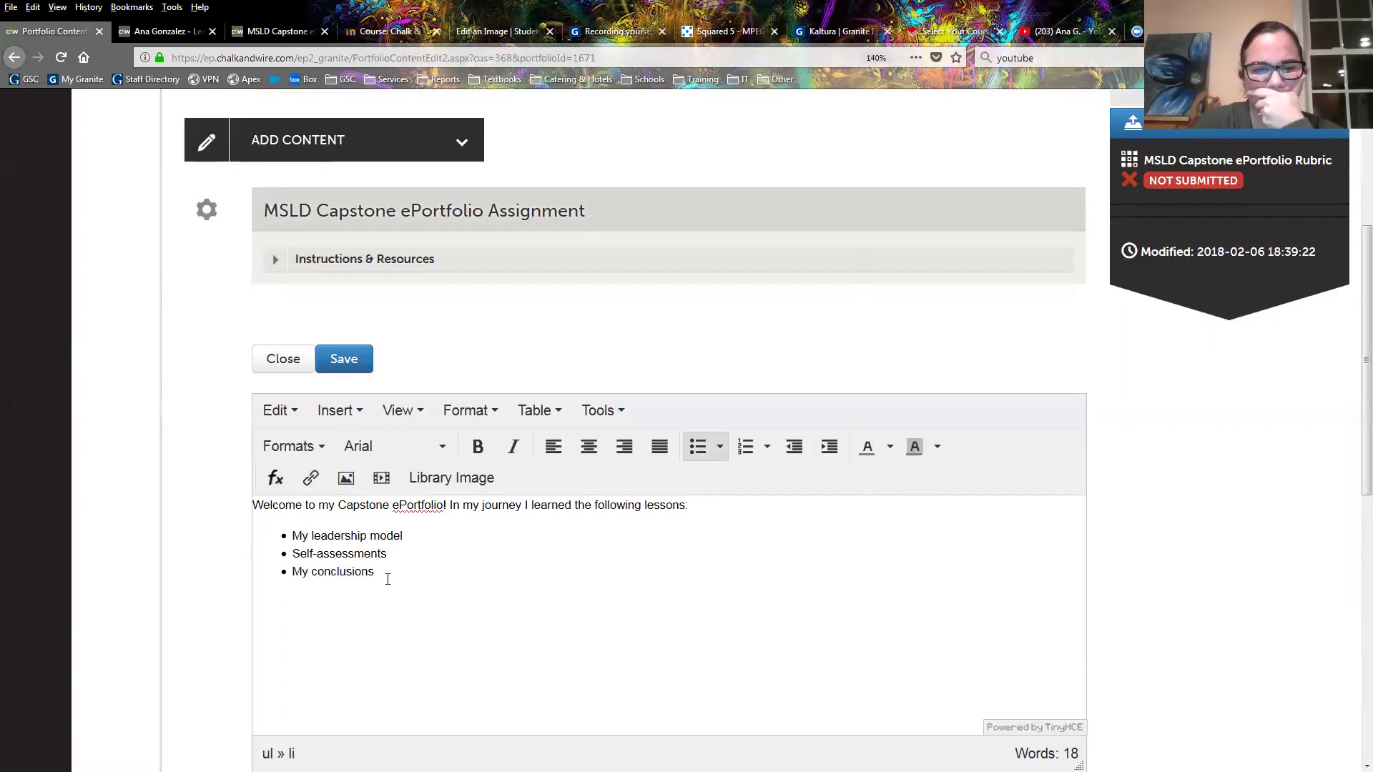
{"action": "key", "text": "Return"}
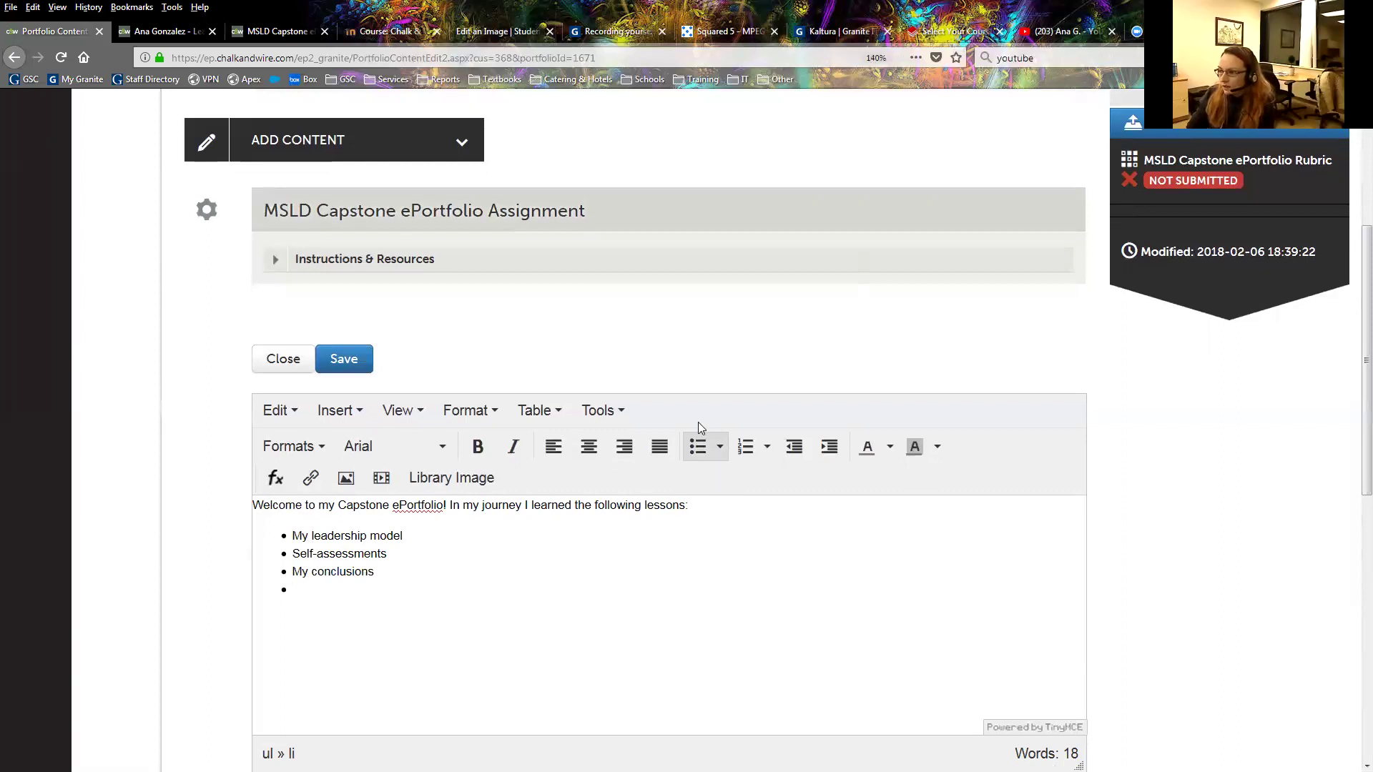
{"action": "left_click", "coordinate": [701, 448]}
Check the bullet list text and place the caret after My conclusions.
{"action": "left_click", "coordinate": [342, 536]}
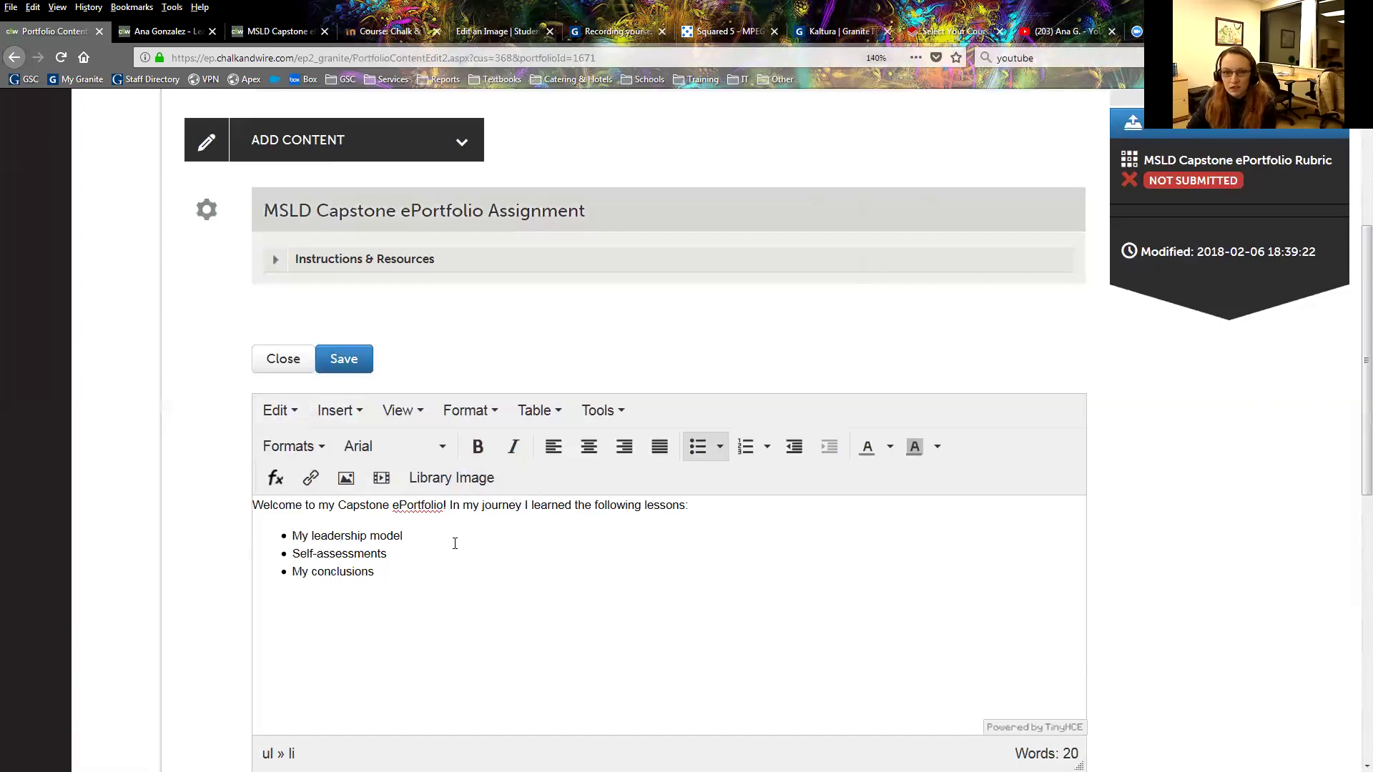
{"action": "left_click", "coordinate": [388, 555]}
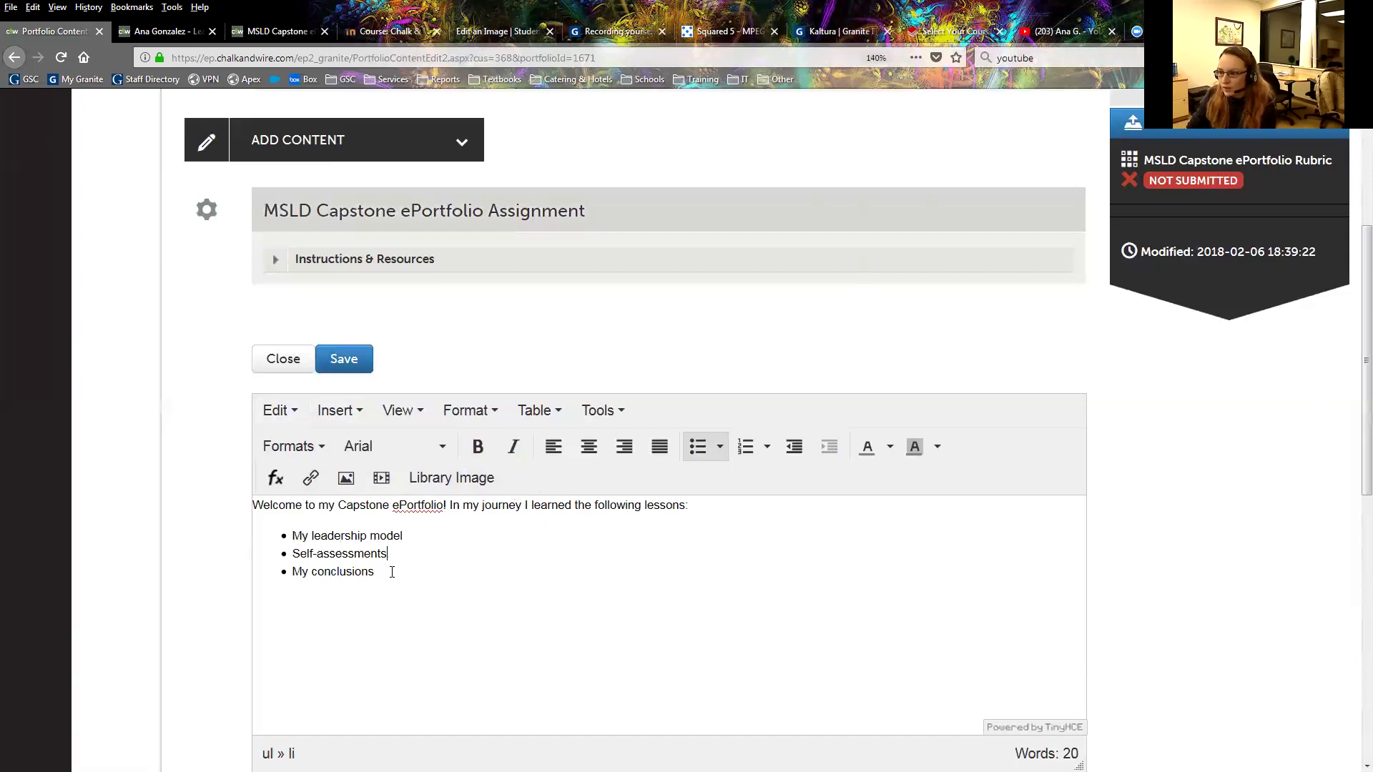
{"action": "left_click", "coordinate": [404, 577]}
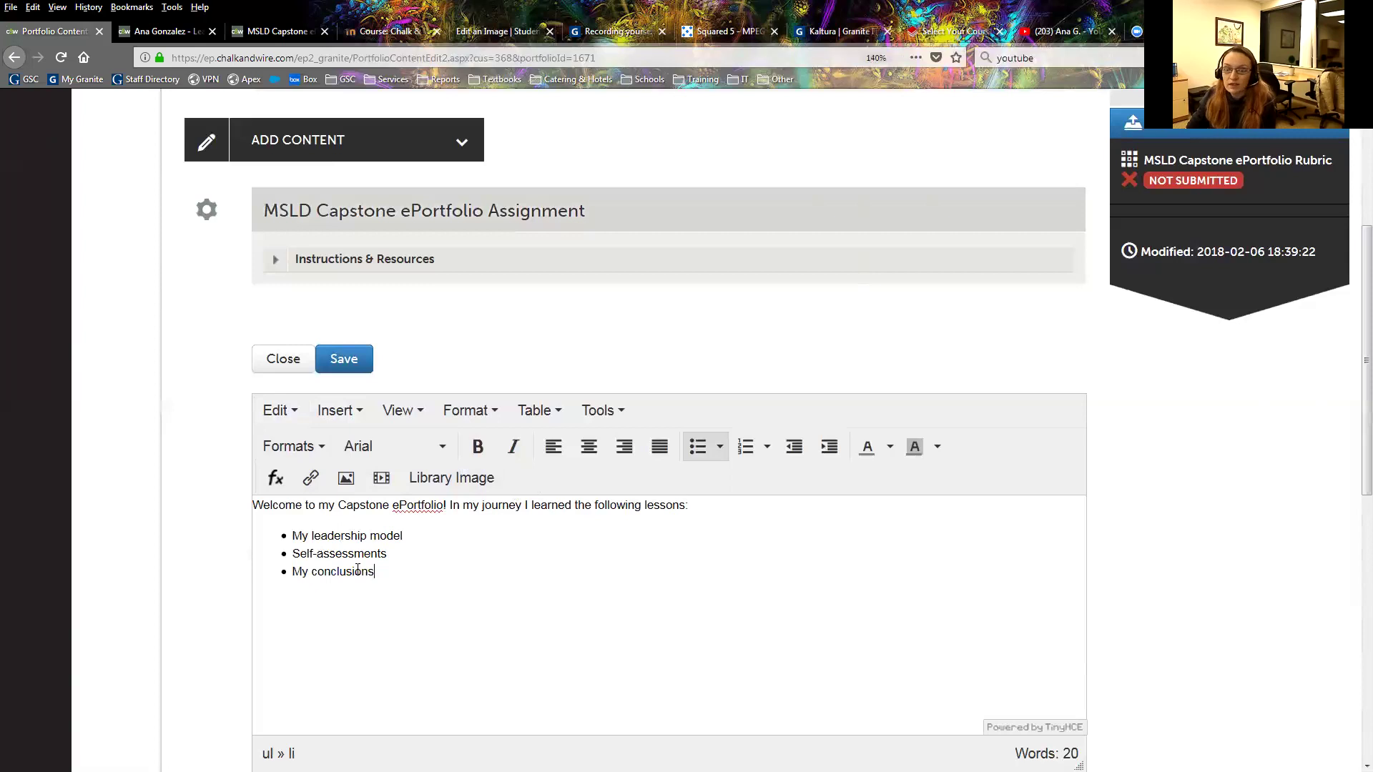
{"action": "left_click_drag", "start_coordinate": [375, 571], "coordinate": [264, 511]}
{"action": "left_click", "coordinate": [456, 572]}
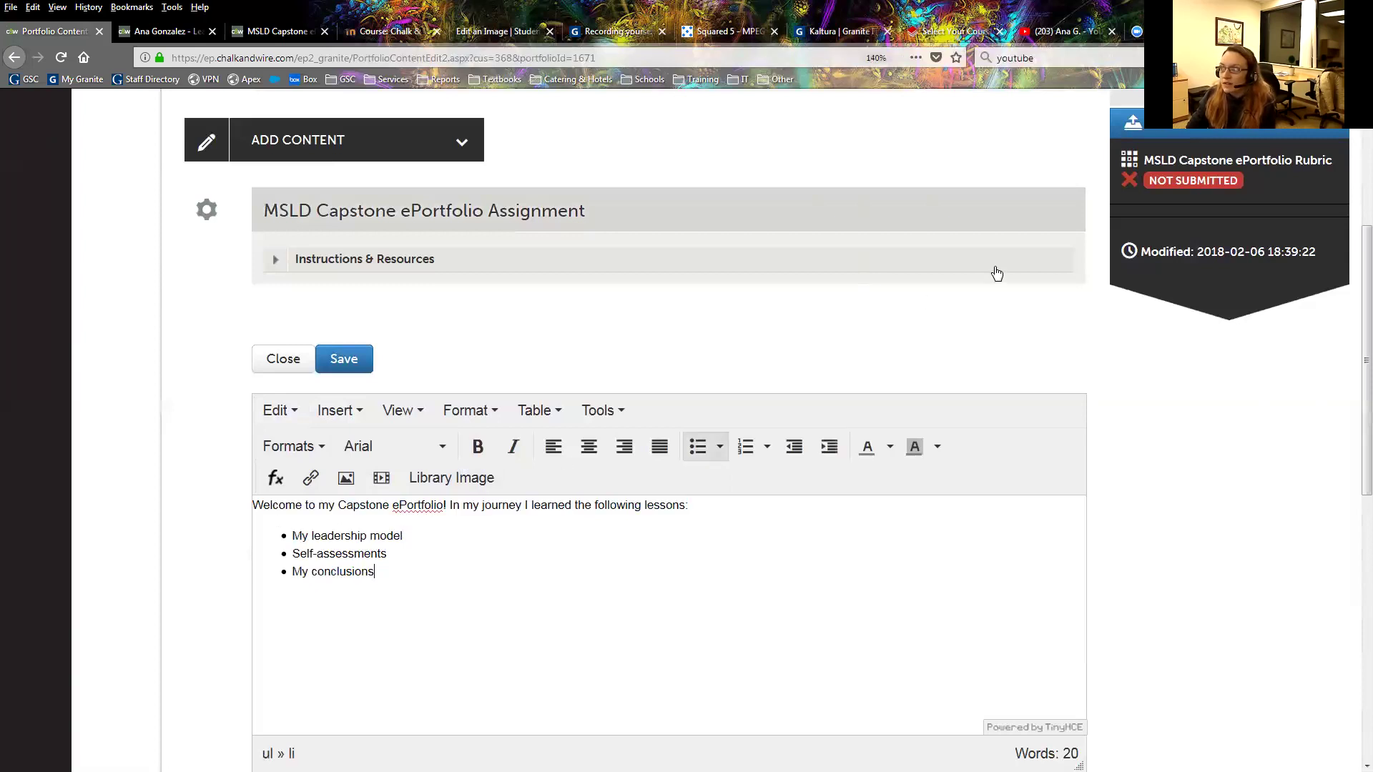
{"action": "scroll", "coordinate": [993, 271], "scroll_direction": "up", "scroll_amount": 1}
{"action": "scroll", "coordinate": [898, 329], "scroll_direction": "up", "scroll_amount": 1}
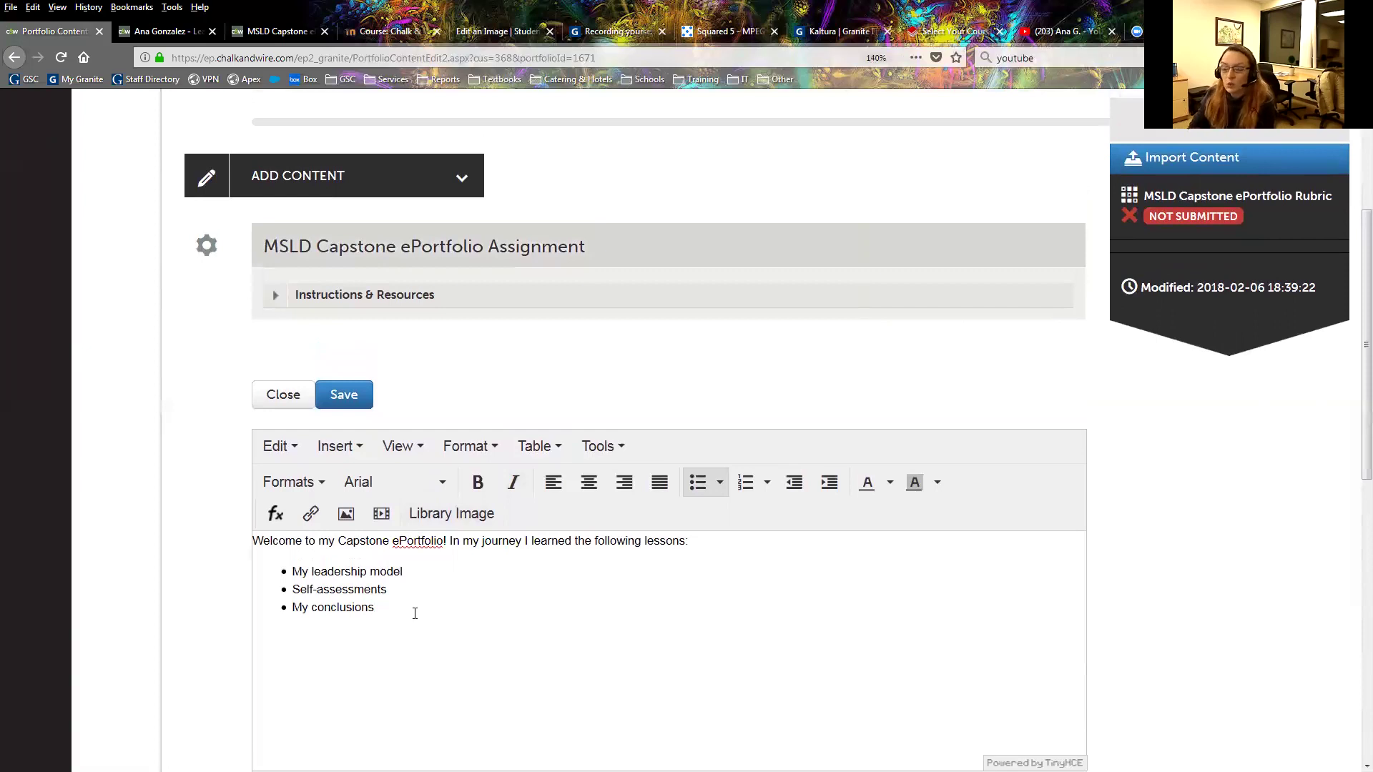
{"action": "left_click", "coordinate": [412, 627]}
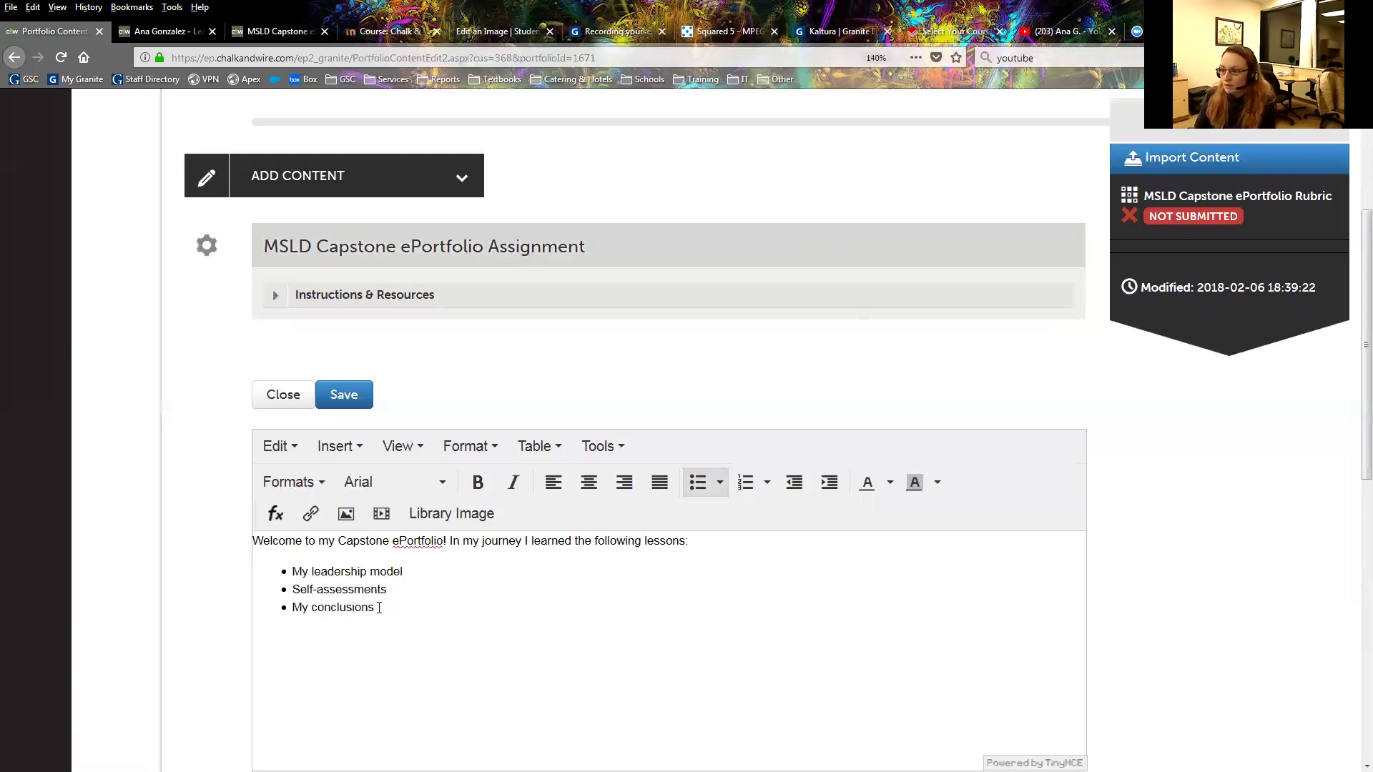
End the bullet list, begin the closing line 'In the next page', and save.
{"action": "key", "text": "BackSpace"}
{"action": "type", "text": "s"}
{"action": "key", "text": "Return"}
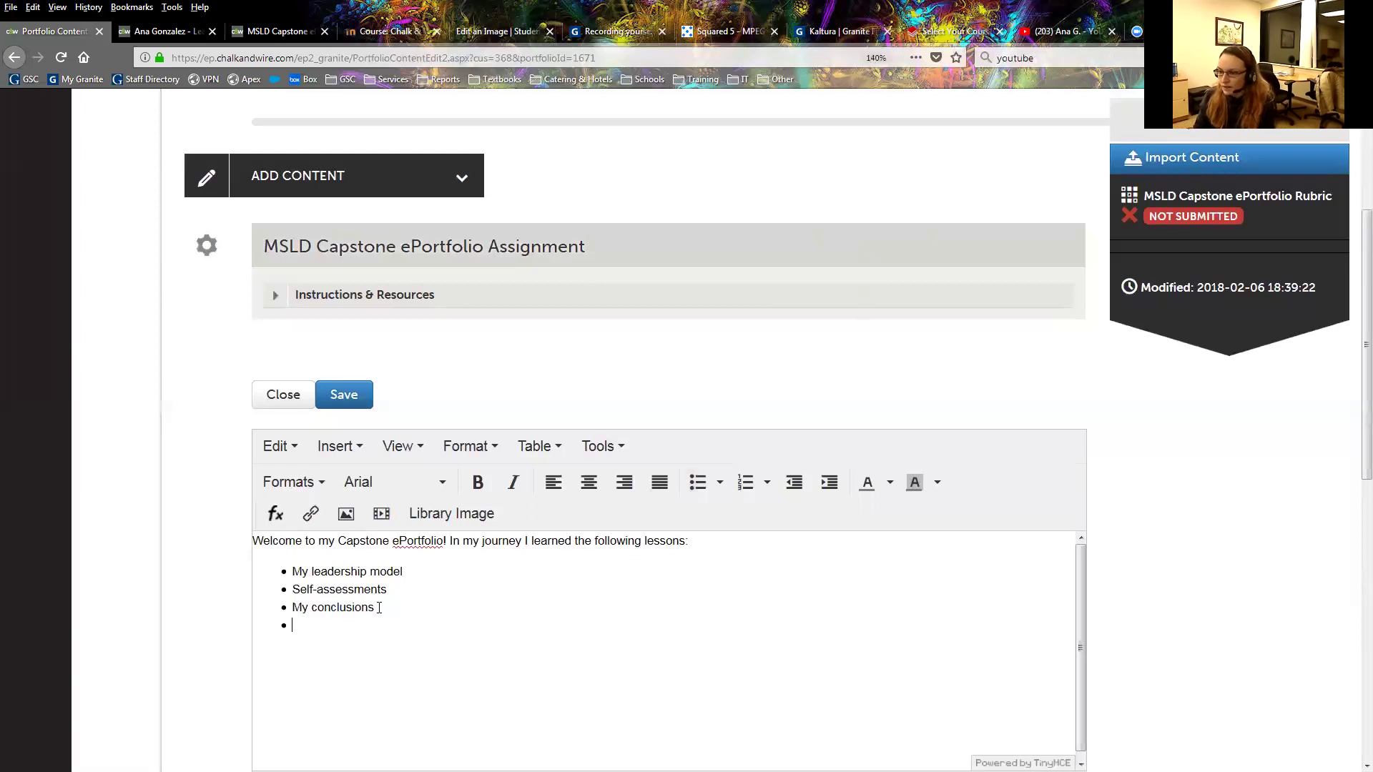
{"action": "key", "text": "Return"}
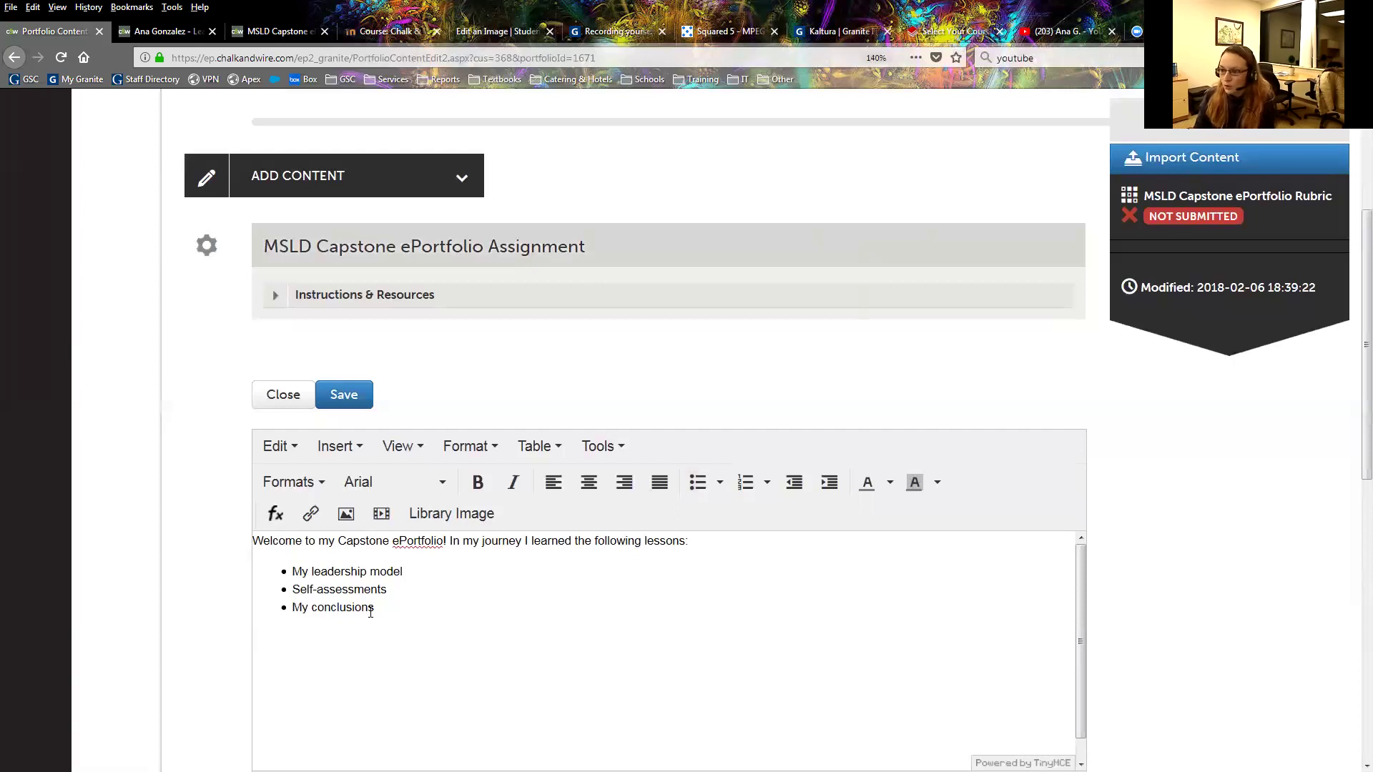
{"action": "type", "text": "In "}
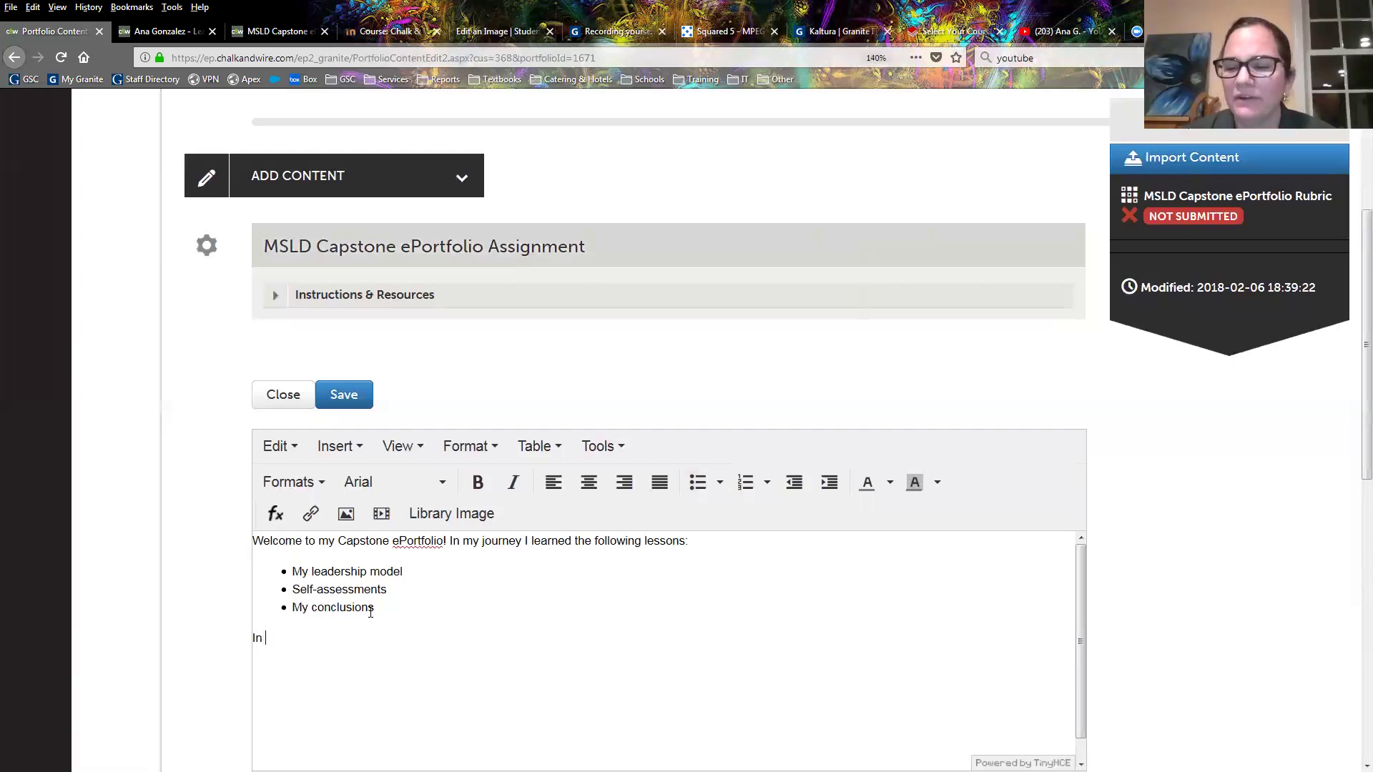
{"action": "type", "text": "the n"}
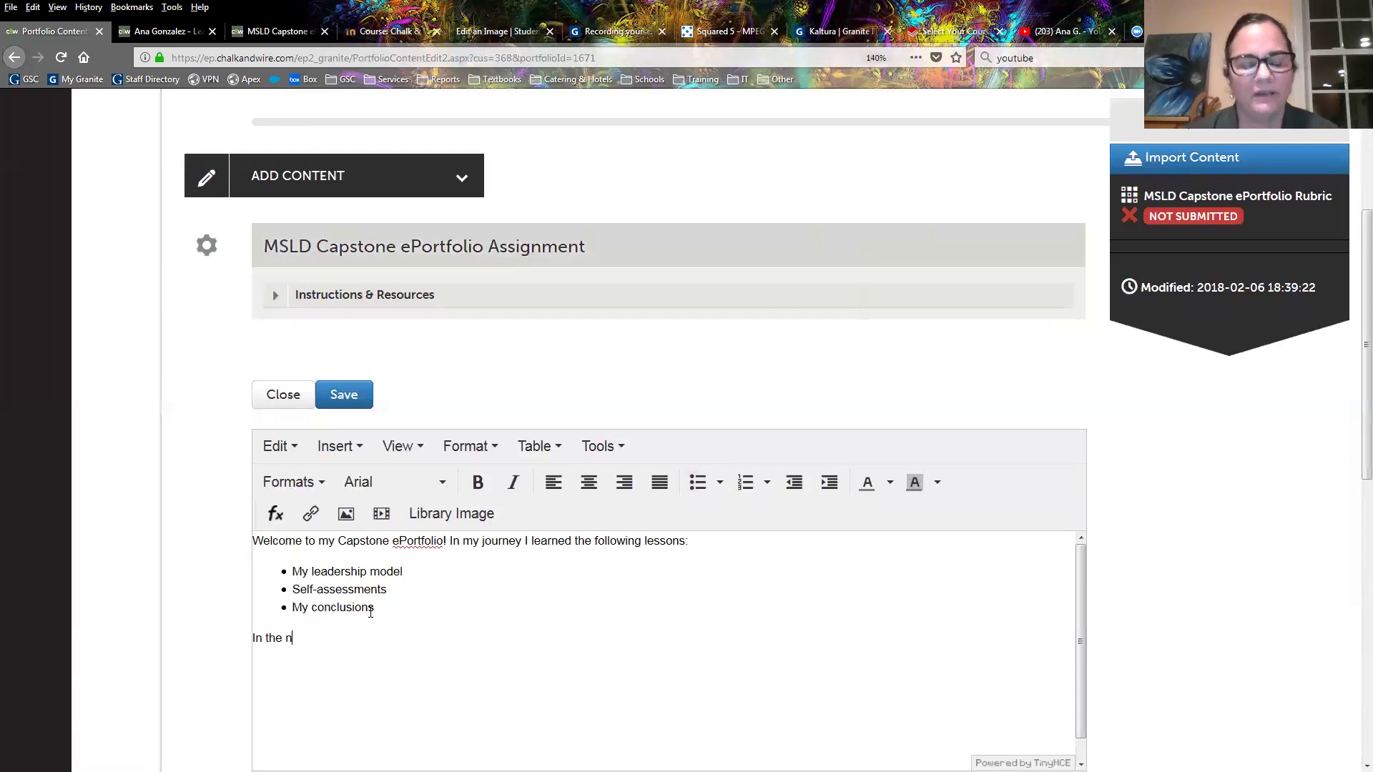
{"action": "type", "text": "ext page"}
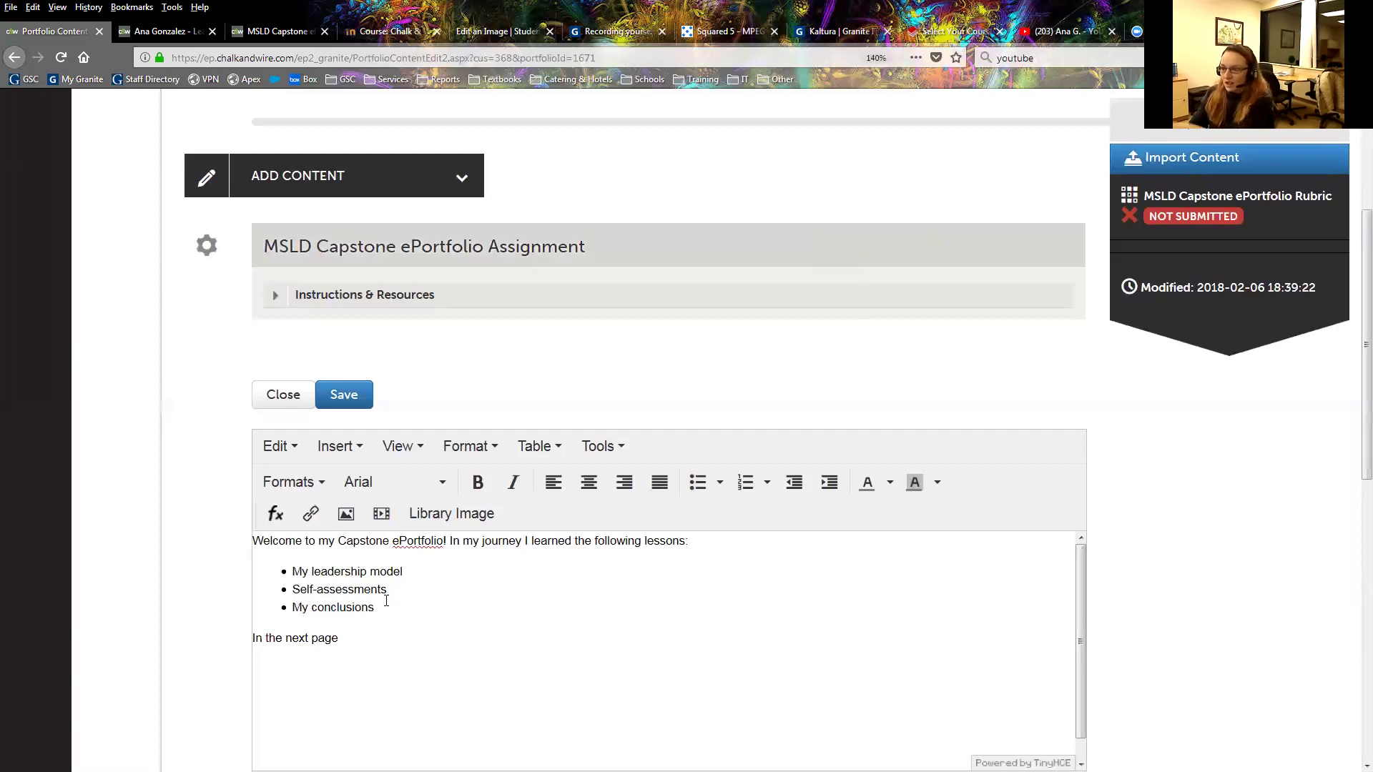
{"action": "left_click", "coordinate": [338, 404]}
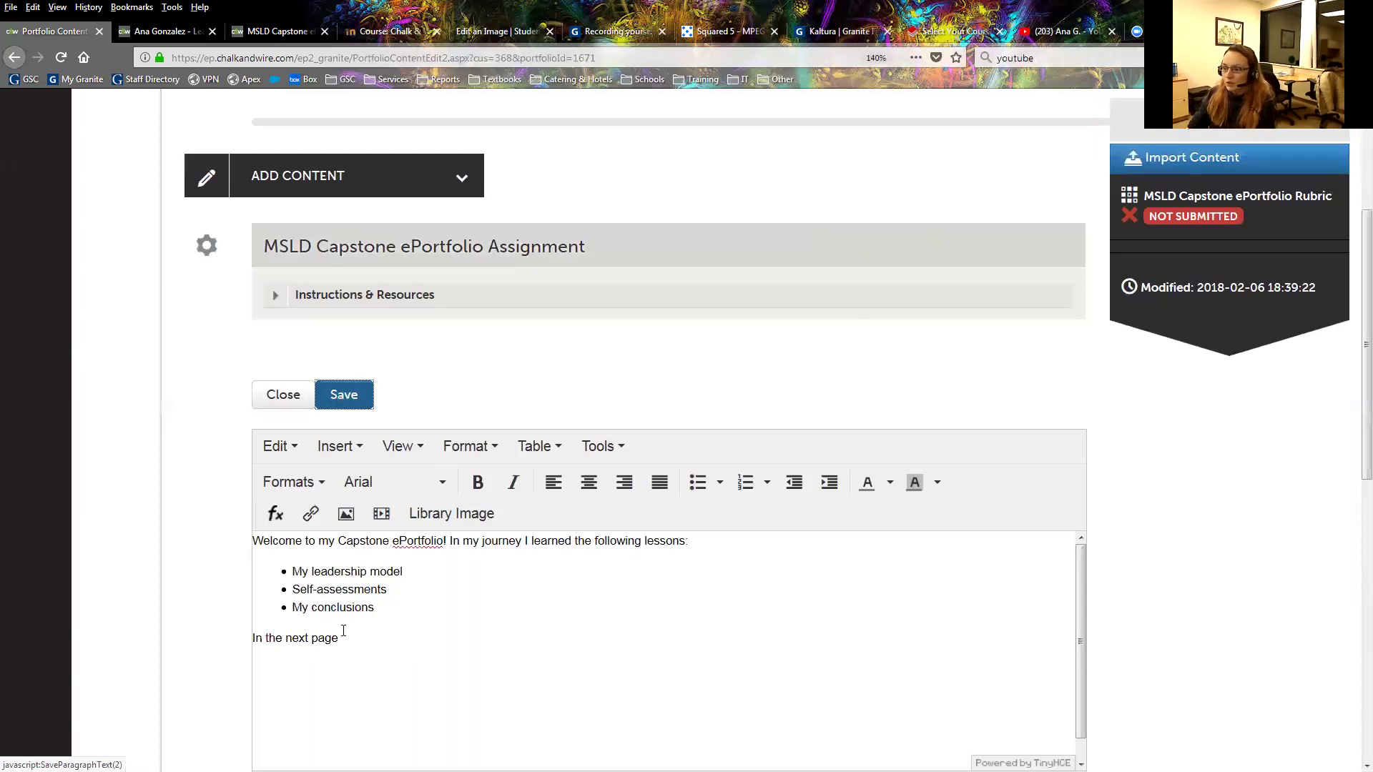
Complete the closing line as 'In the next page we will start looking into the journey.'.
{"action": "left_click", "coordinate": [363, 642]}
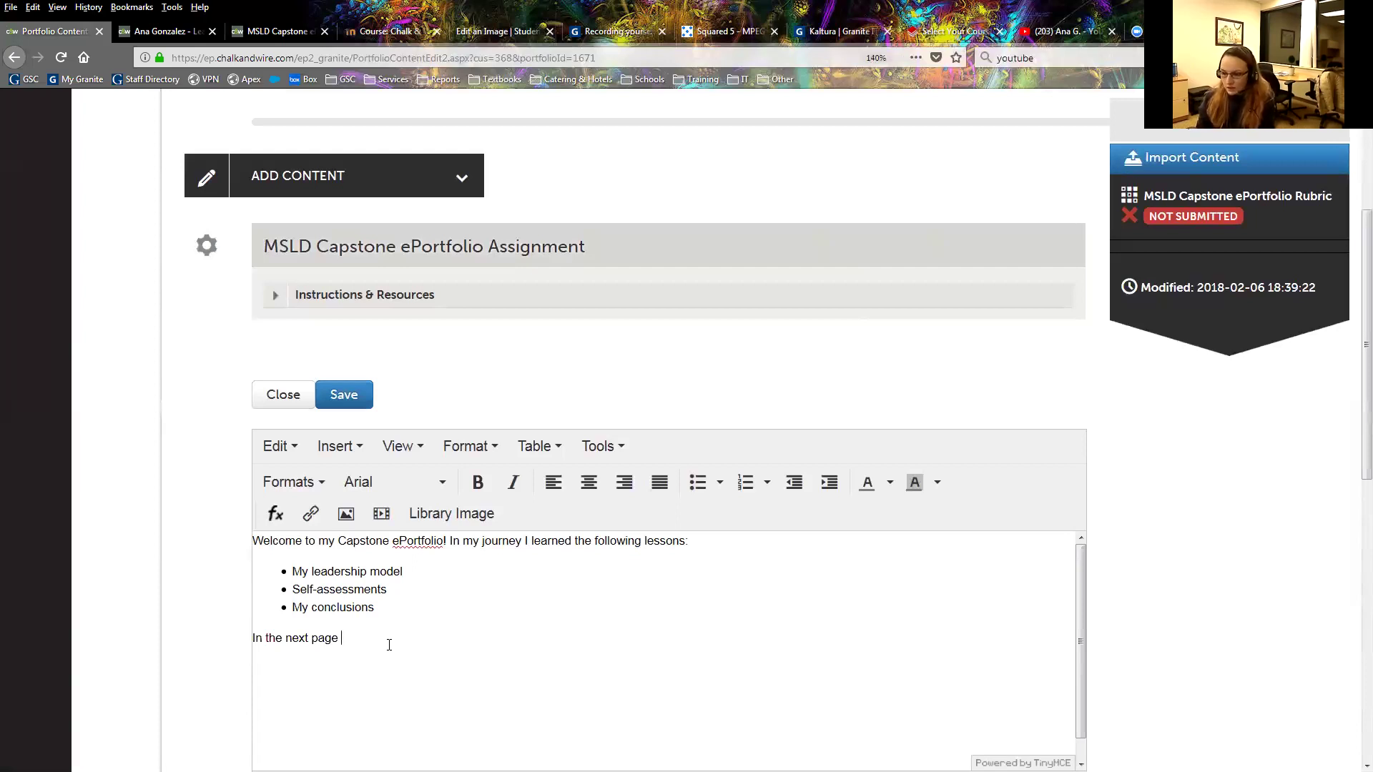
{"action": "type", "text": "we will start looking into"}
{"action": "key", "text": "BackSpace"}
{"action": "key", "text": "BackSpace"}
{"action": "type", "text": "into the journey."}
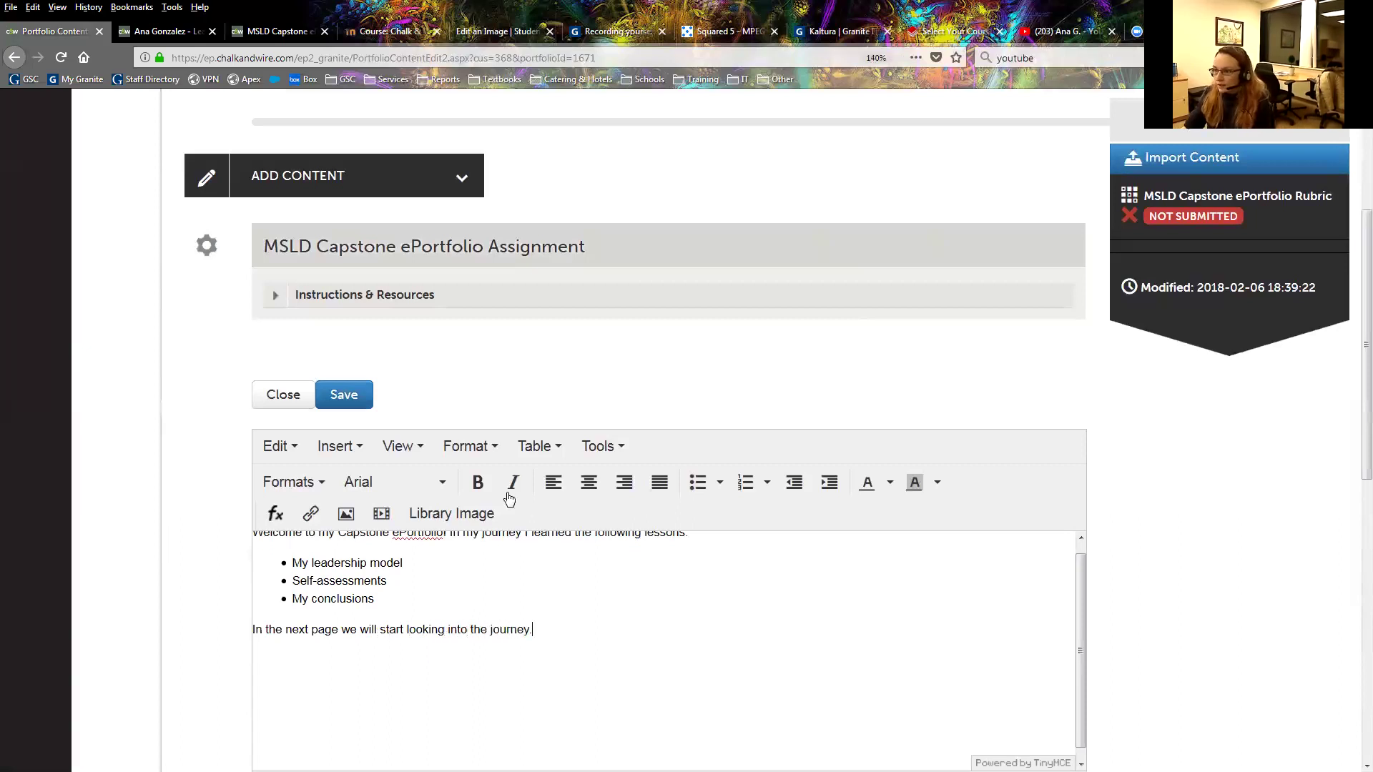
{"action": "scroll", "coordinate": [653, 622], "scroll_direction": "up", "scroll_amount": 1}
Save and close the welcome text block, then drag it above the MSLD Capstone ePortfolio Assignment section.
{"action": "scroll", "coordinate": [965, 482], "scroll_direction": "down", "scroll_amount": 3}
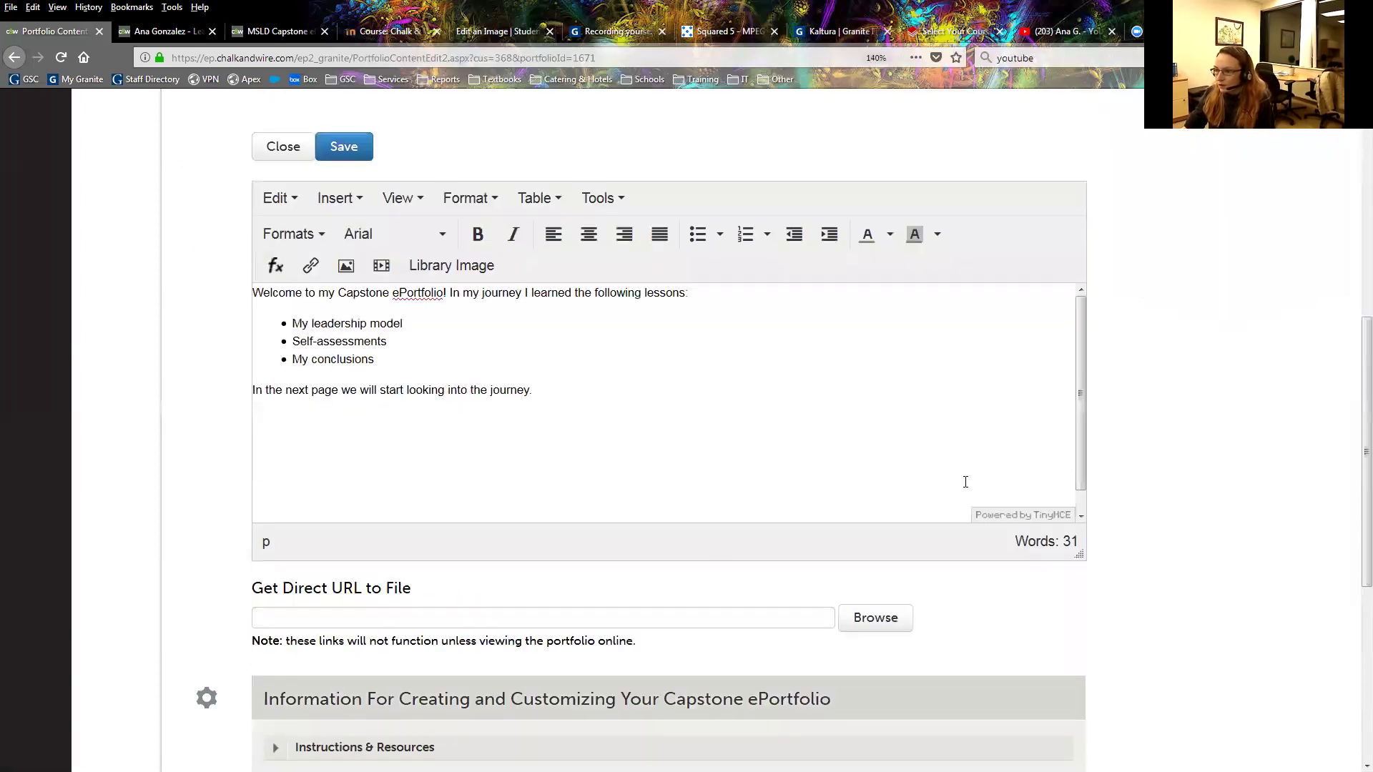
{"action": "scroll", "coordinate": [965, 482], "scroll_direction": "down", "scroll_amount": 1}
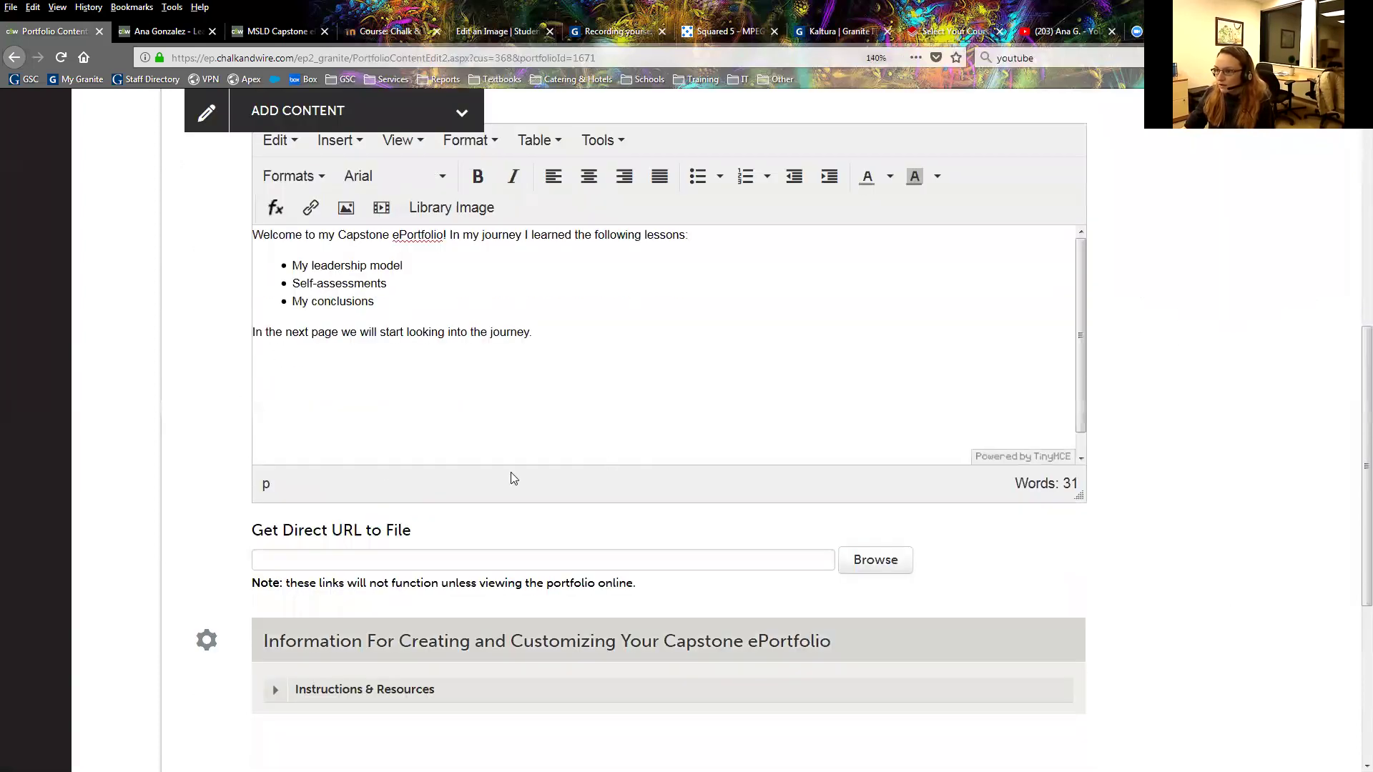
{"action": "scroll", "coordinate": [514, 499], "scroll_direction": "up", "scroll_amount": 2}
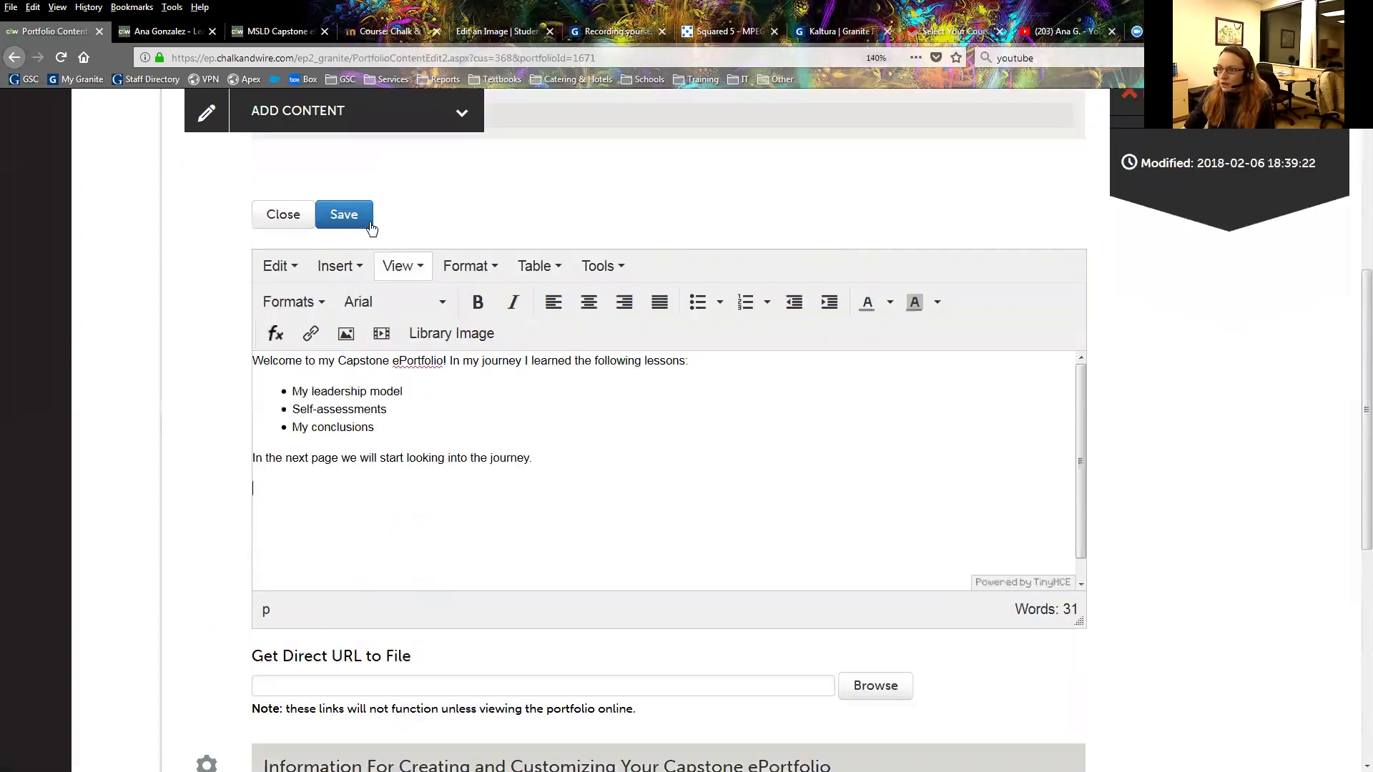
{"action": "scroll", "coordinate": [371, 228], "scroll_direction": "up", "scroll_amount": 3}
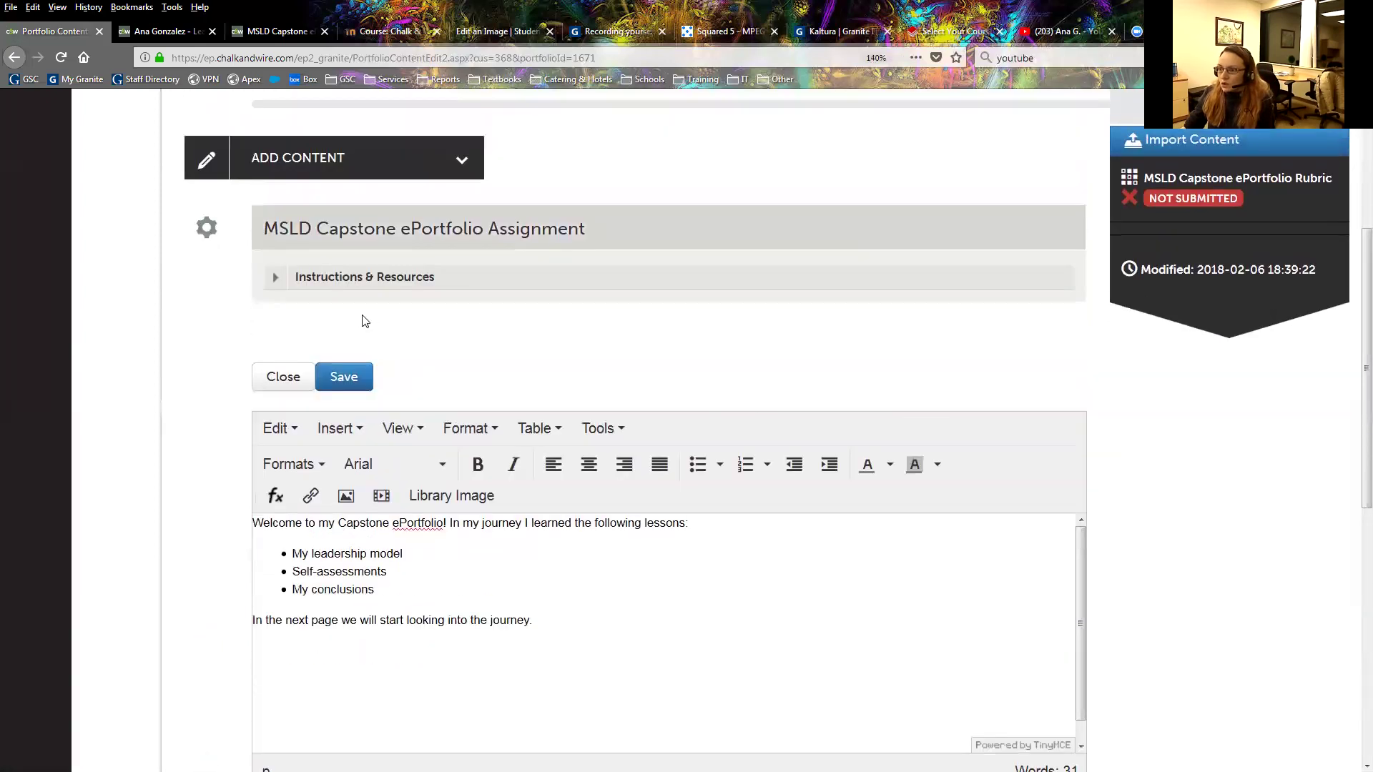
{"action": "left_click", "coordinate": [356, 380]}
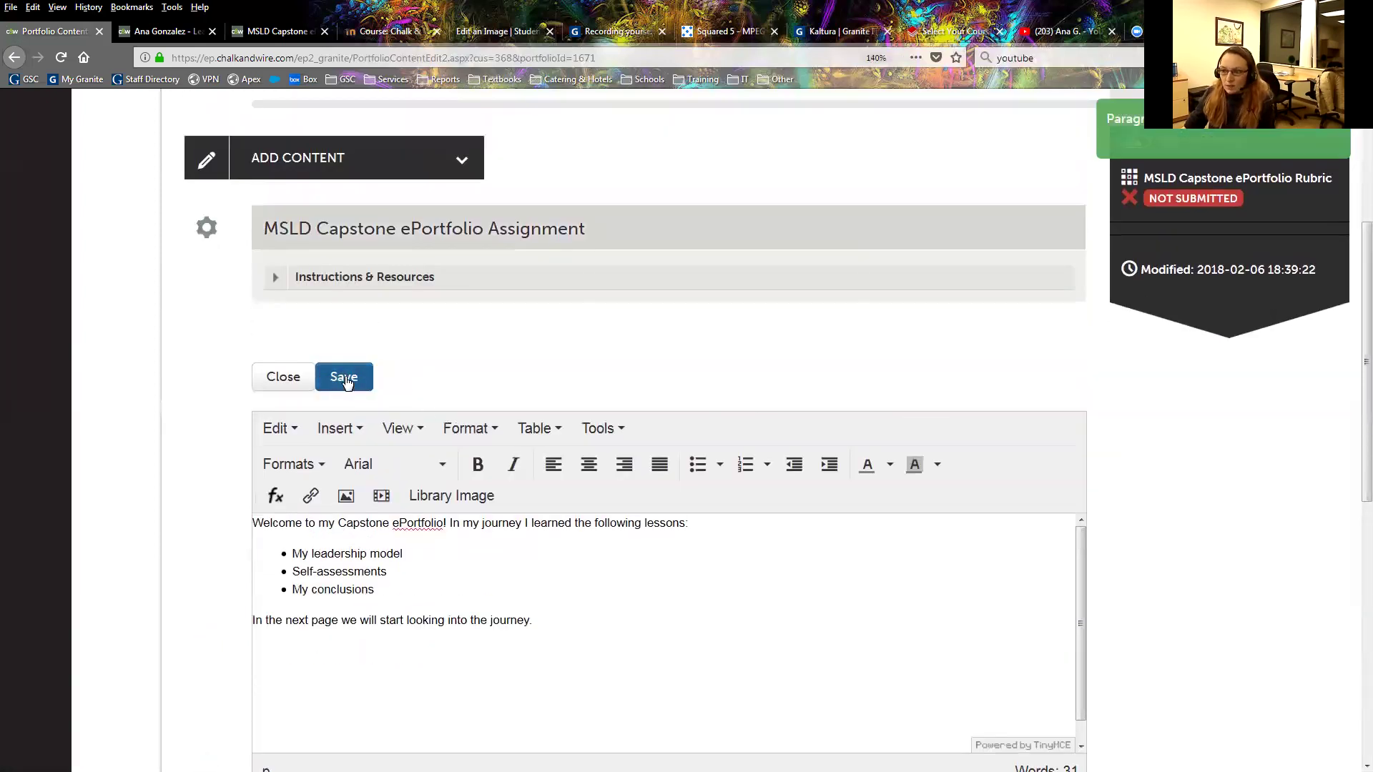
{"action": "left_click", "coordinate": [295, 379]}
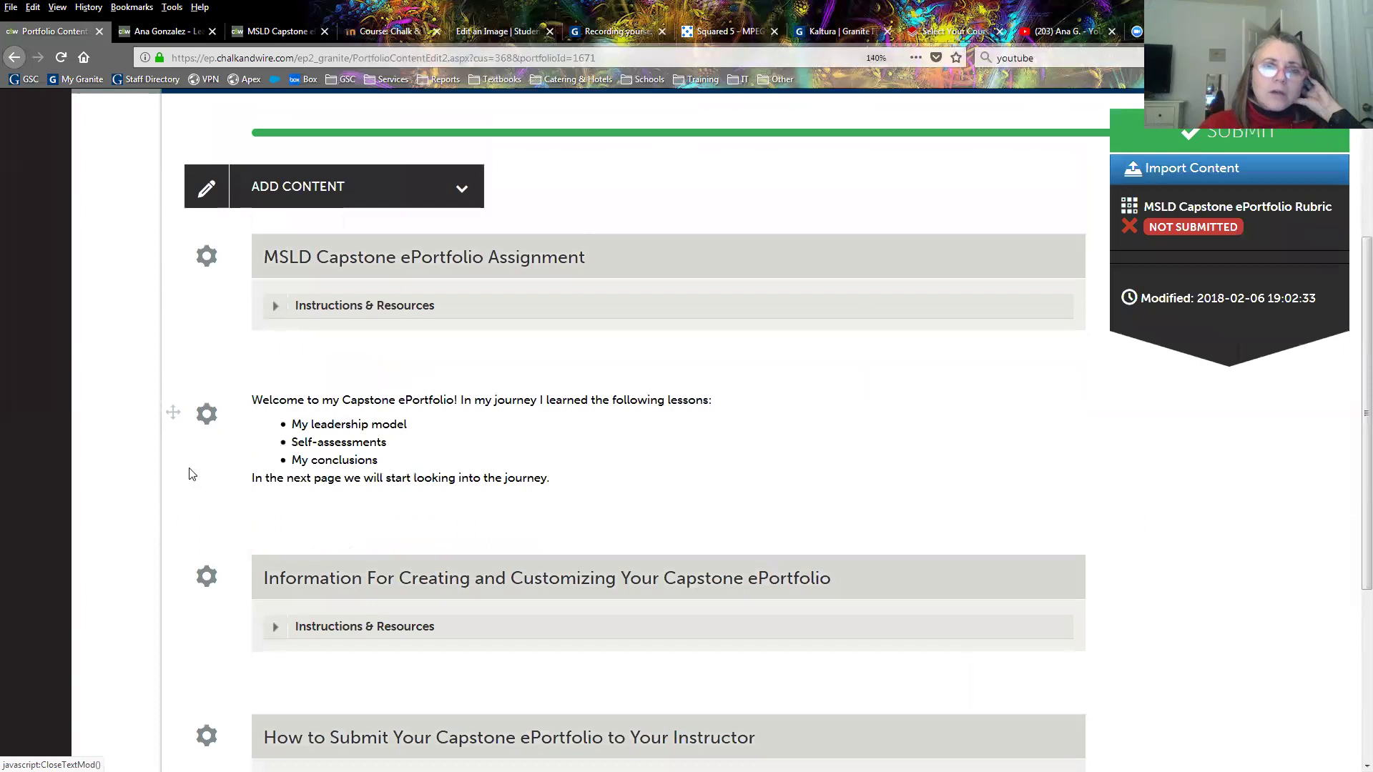
{"action": "scroll", "coordinate": [683, 418], "scroll_direction": "up", "scroll_amount": 2}
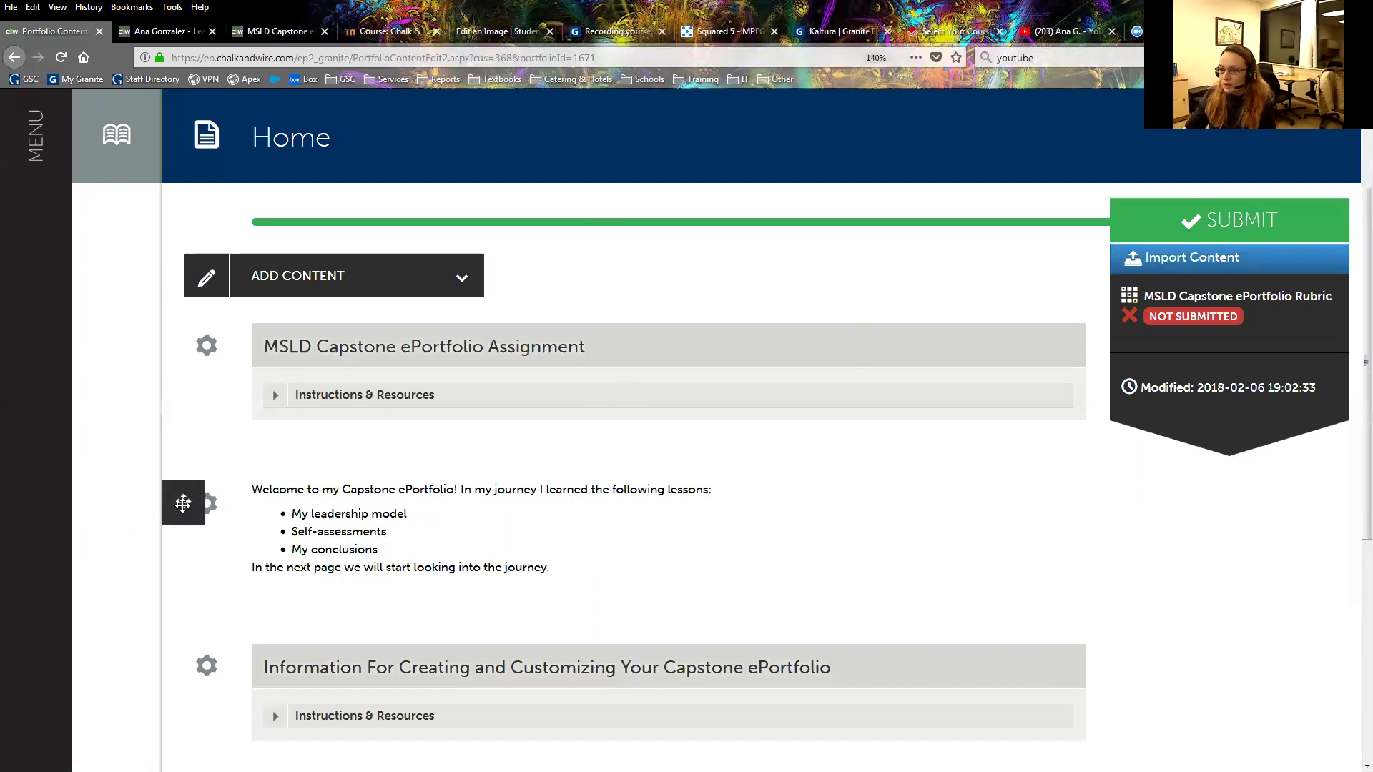
{"action": "left_click_drag", "start_coordinate": [183, 503], "coordinate": [184, 328]}
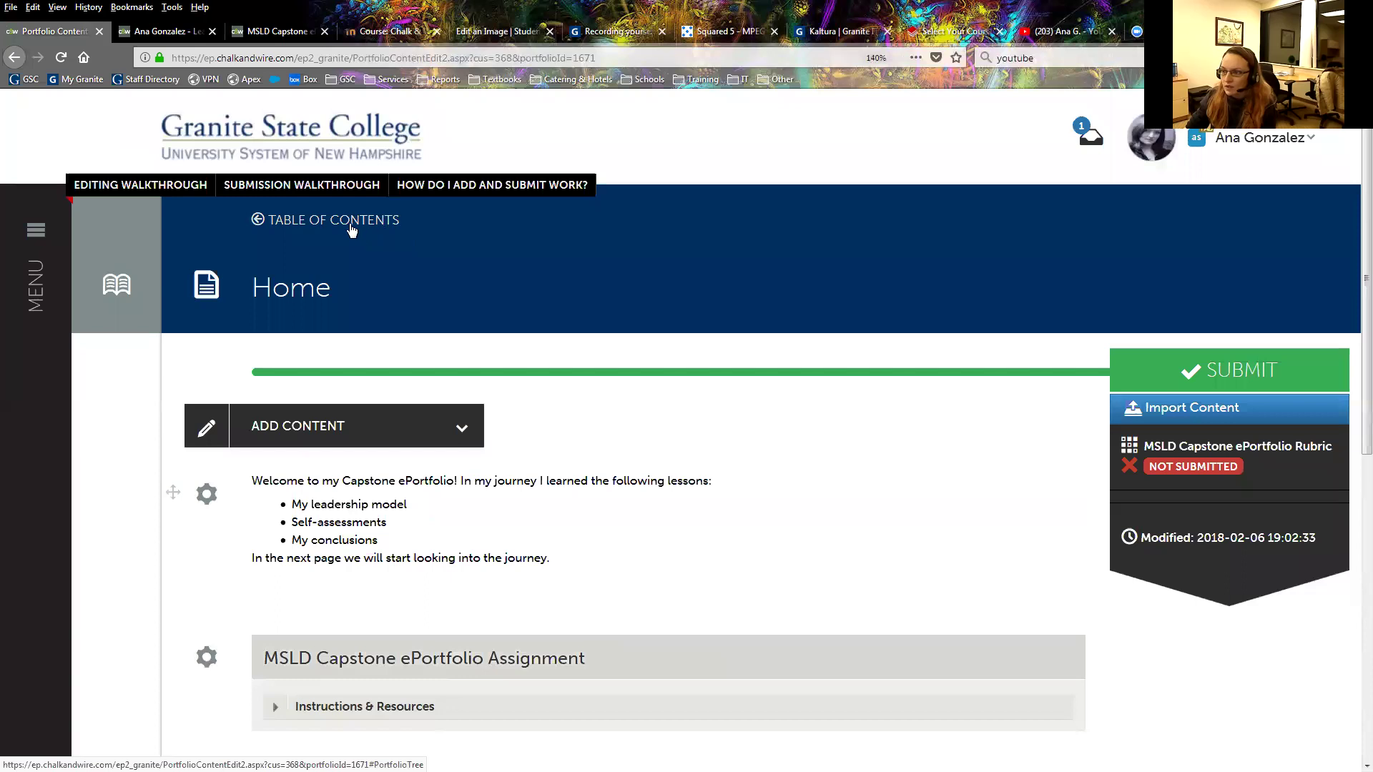
Go to the portfolio's table of contents and launch the Preview.
{"action": "left_click", "coordinate": [352, 228]}
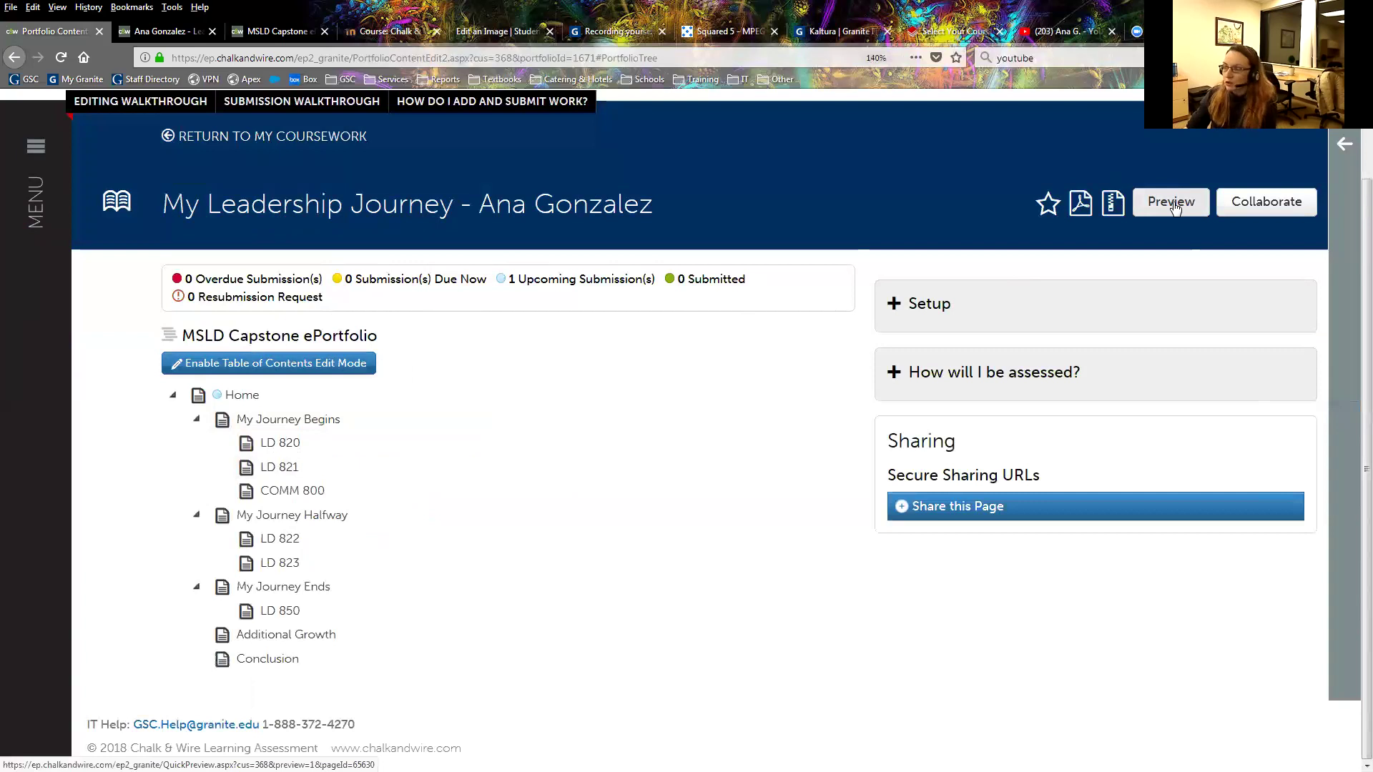
{"action": "left_click", "coordinate": [1173, 206]}
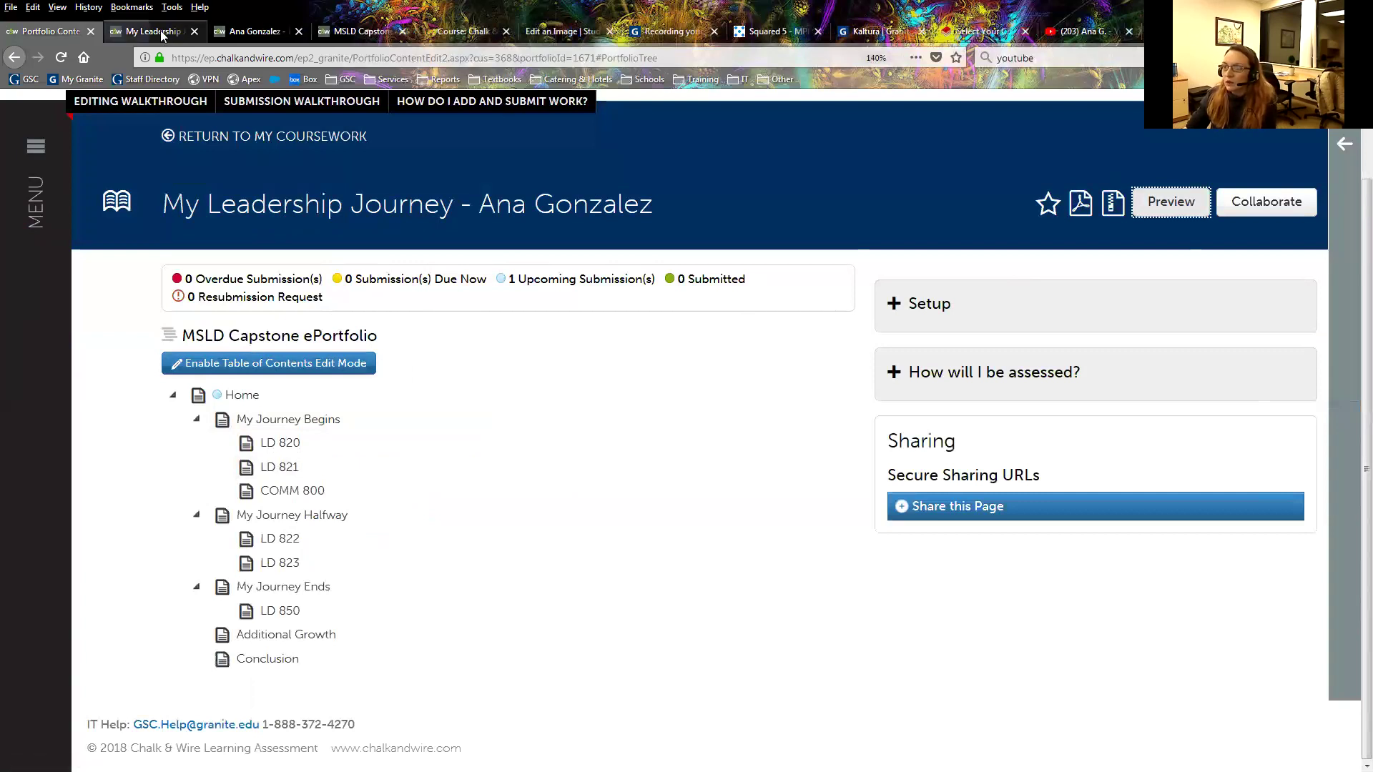
Switch to the new preview tab to view the live portfolio.
{"action": "left_click", "coordinate": [162, 33]}
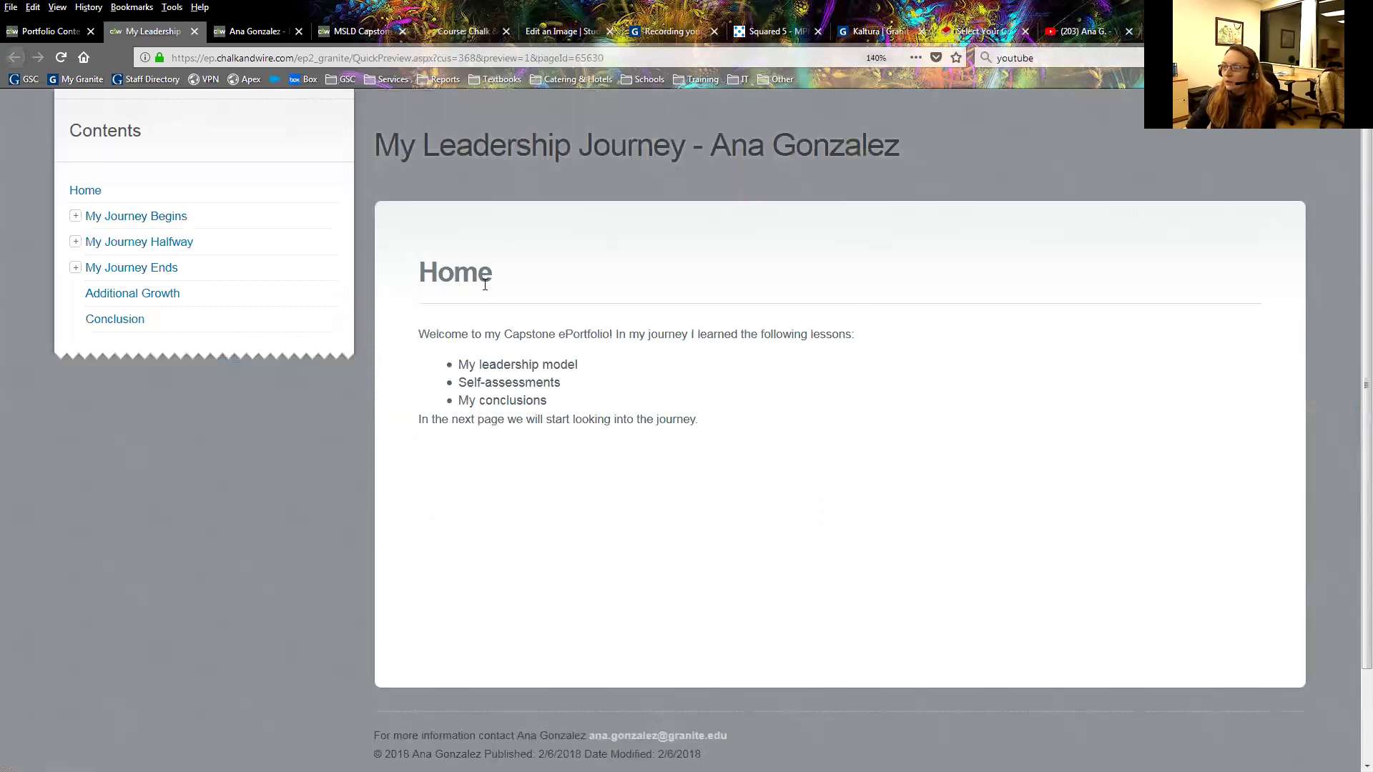
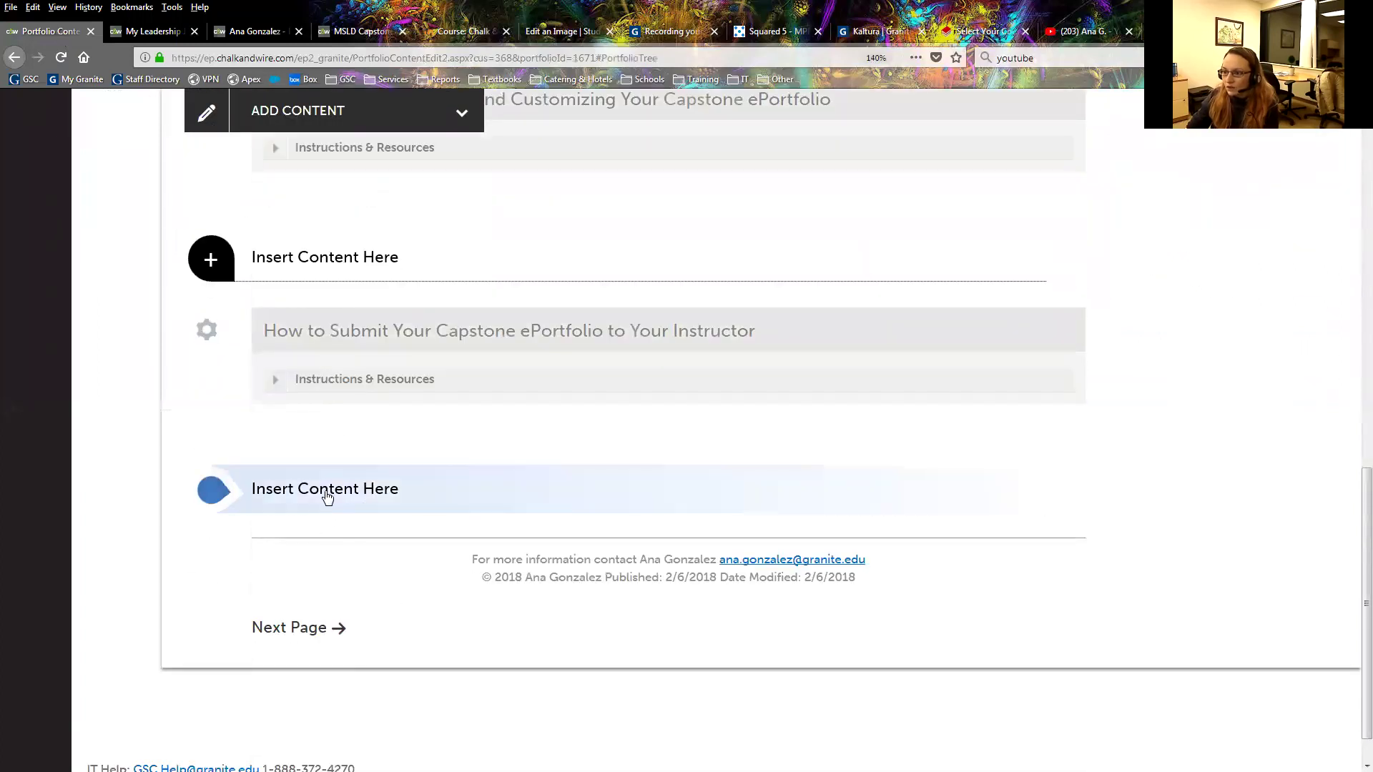
Add a link block at the bottom of the Home page pointing to My Journey Begins.
{"action": "left_click", "coordinate": [327, 492]}
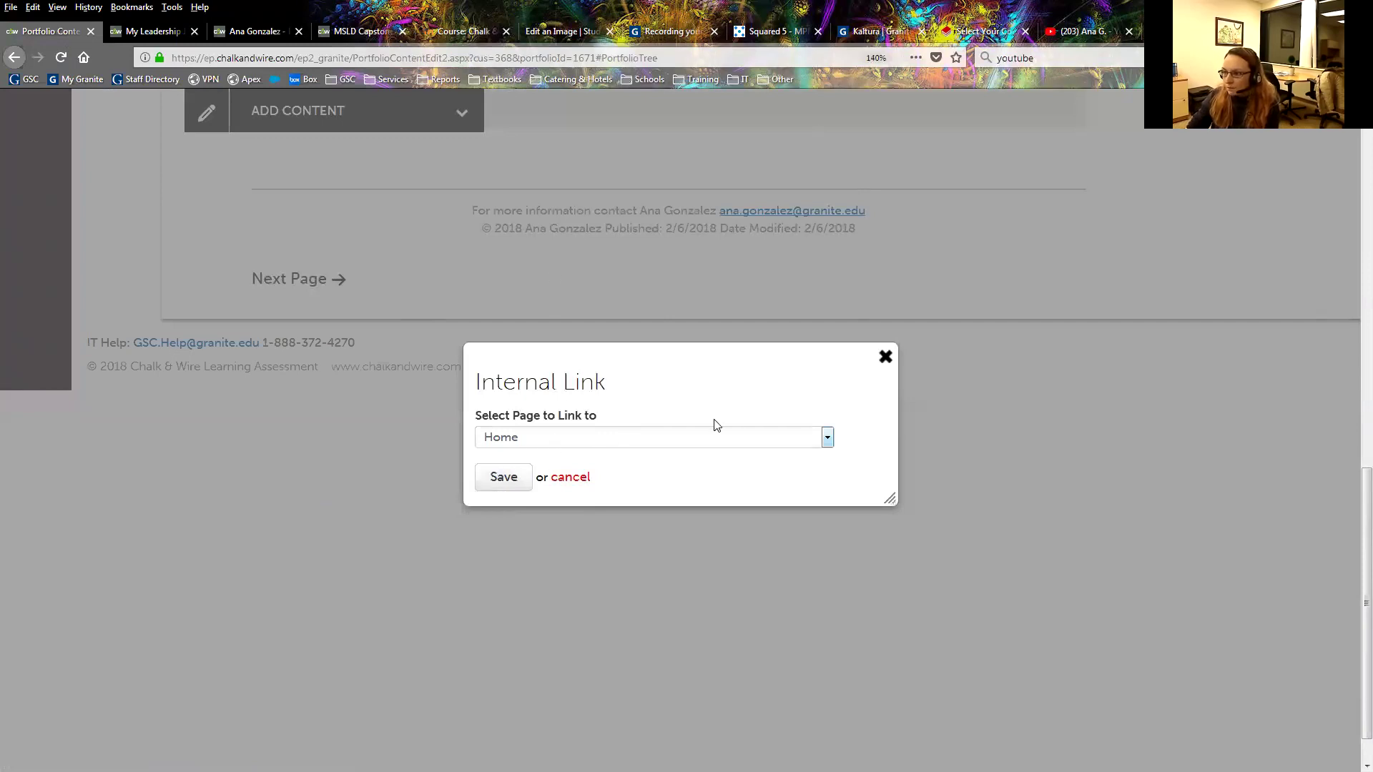
{"action": "left_click", "coordinate": [714, 438]}
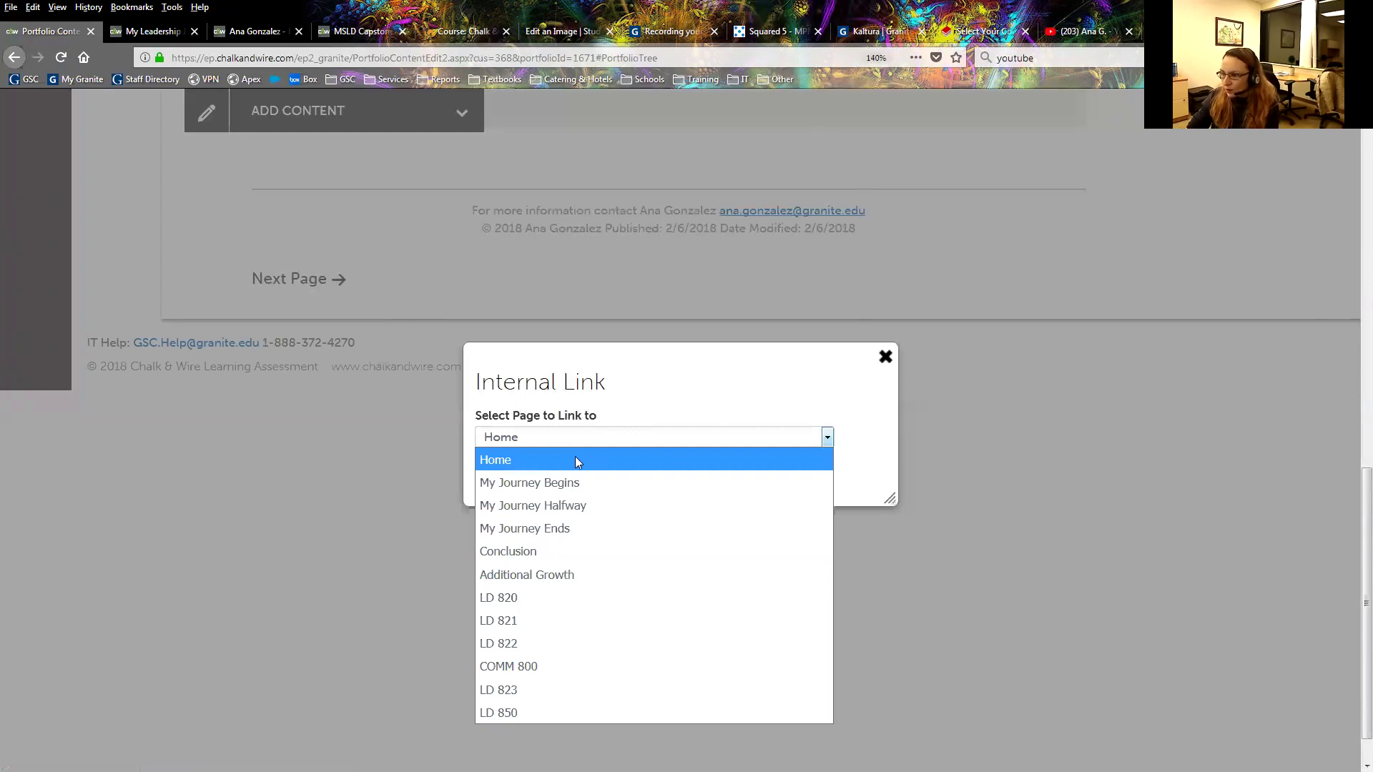
{"action": "left_click", "coordinate": [512, 482]}
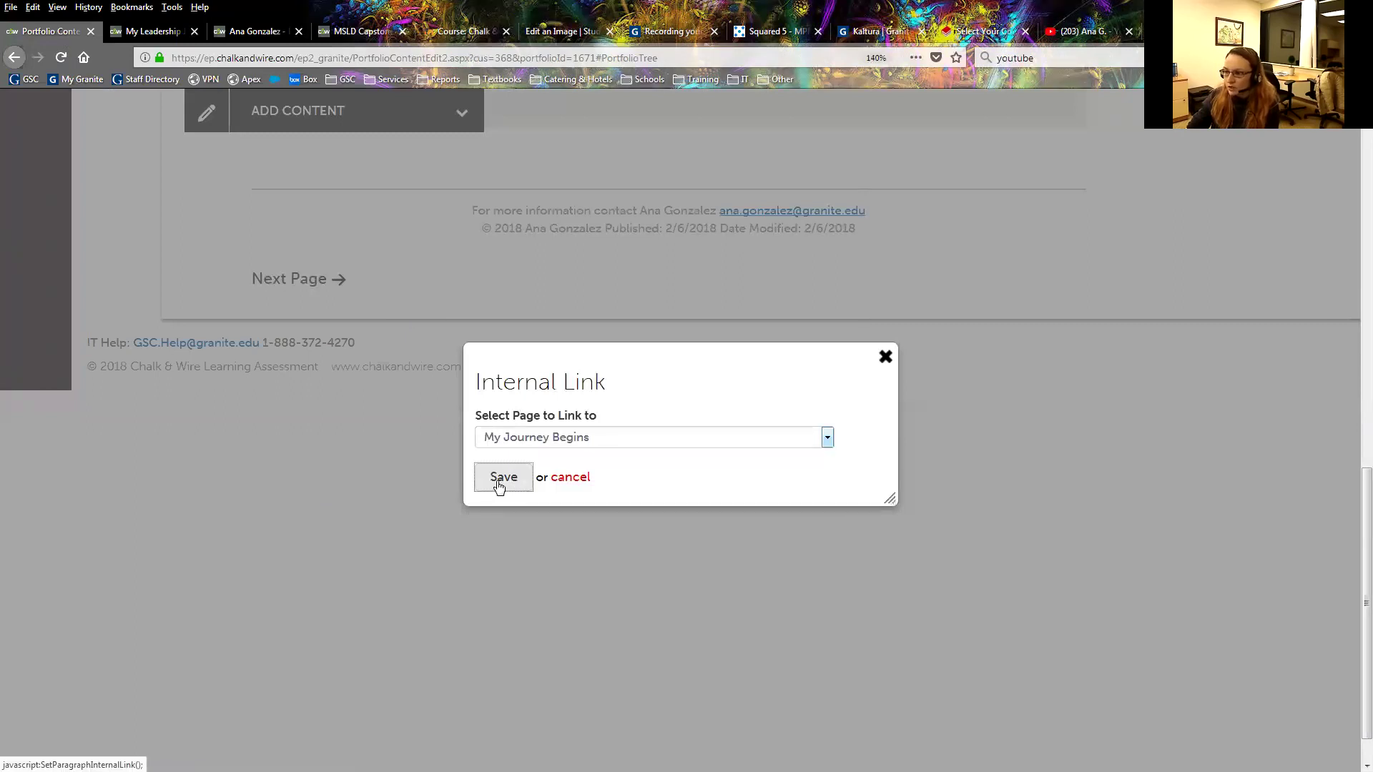
{"action": "left_click", "coordinate": [500, 477]}
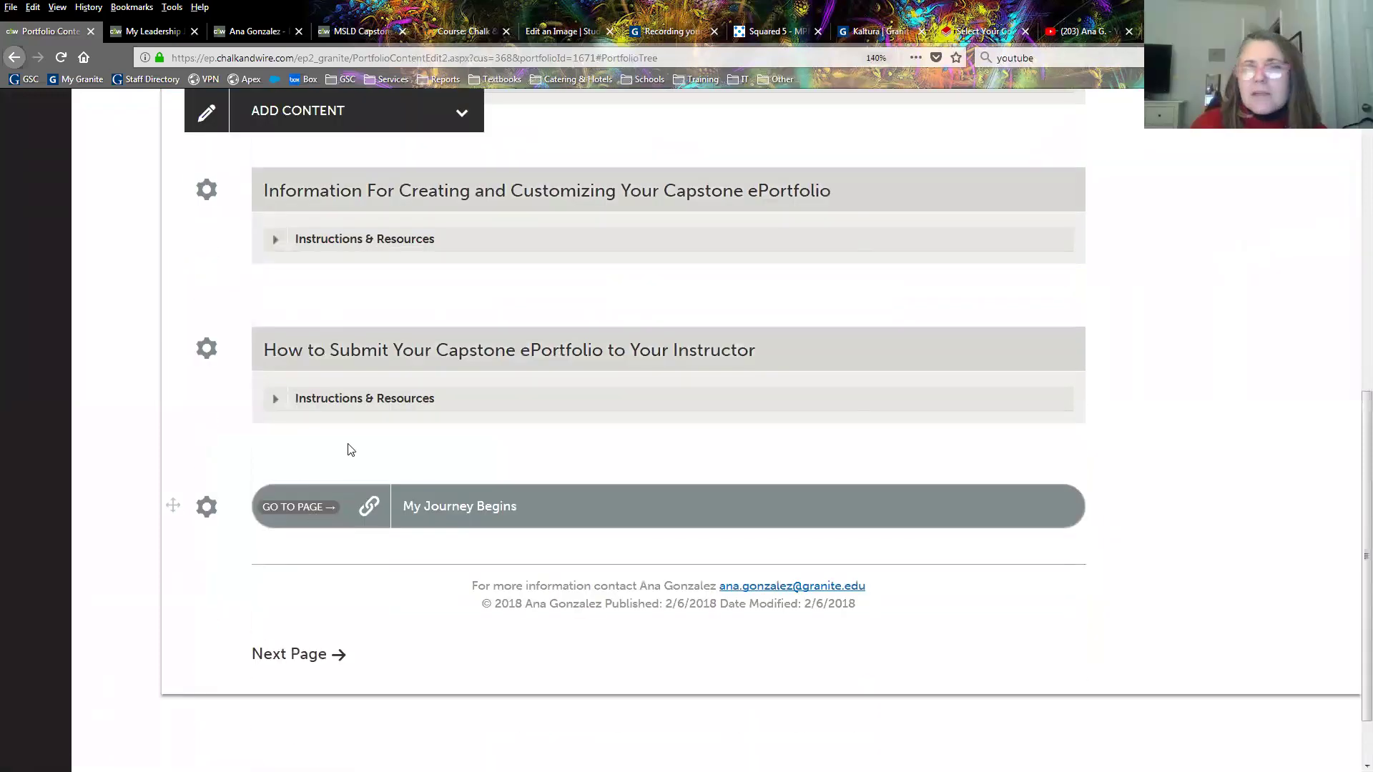
Choose Link to a Portfolio Page from the content types to start another link block.
{"action": "scroll", "coordinate": [347, 443], "scroll_direction": "up", "scroll_amount": 5}
{"action": "scroll", "coordinate": [333, 444], "scroll_direction": "up", "scroll_amount": 4}
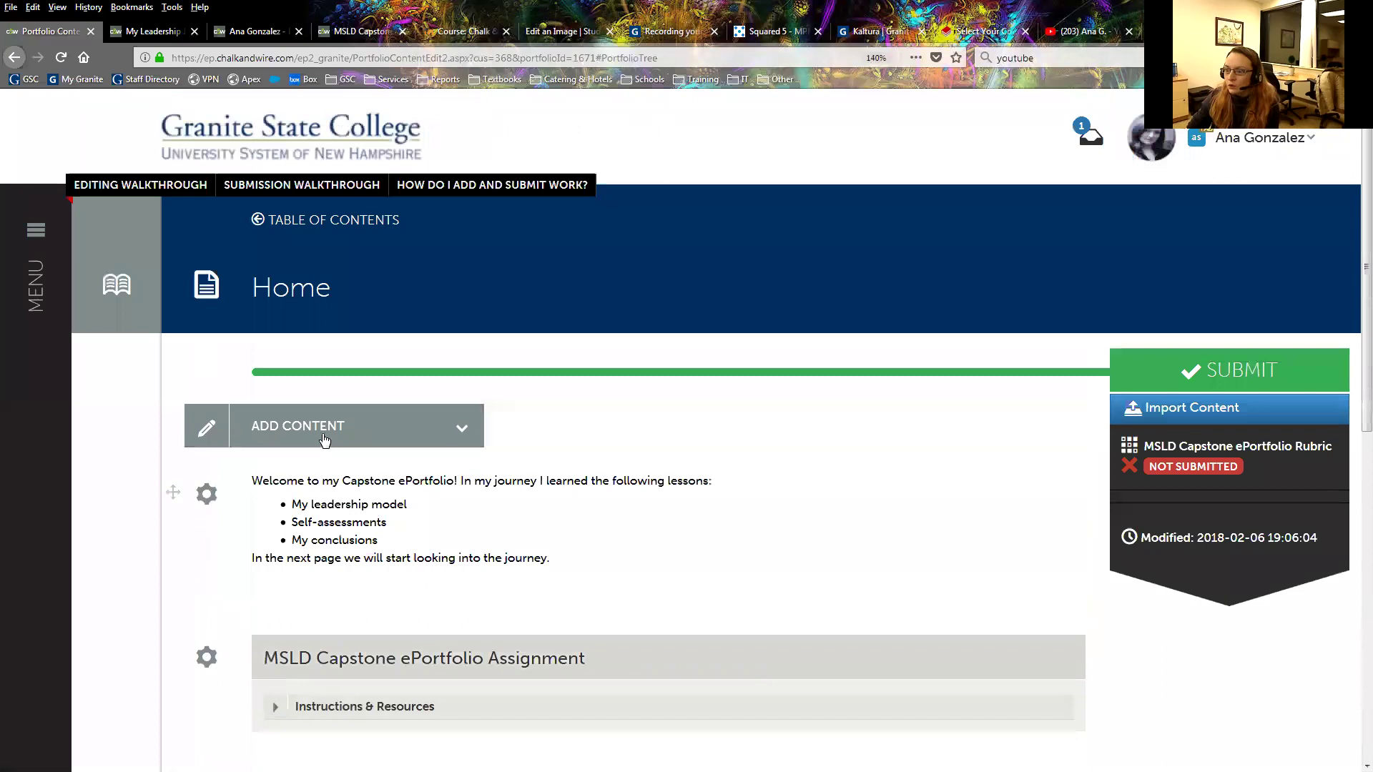
{"action": "left_click", "coordinate": [315, 427]}
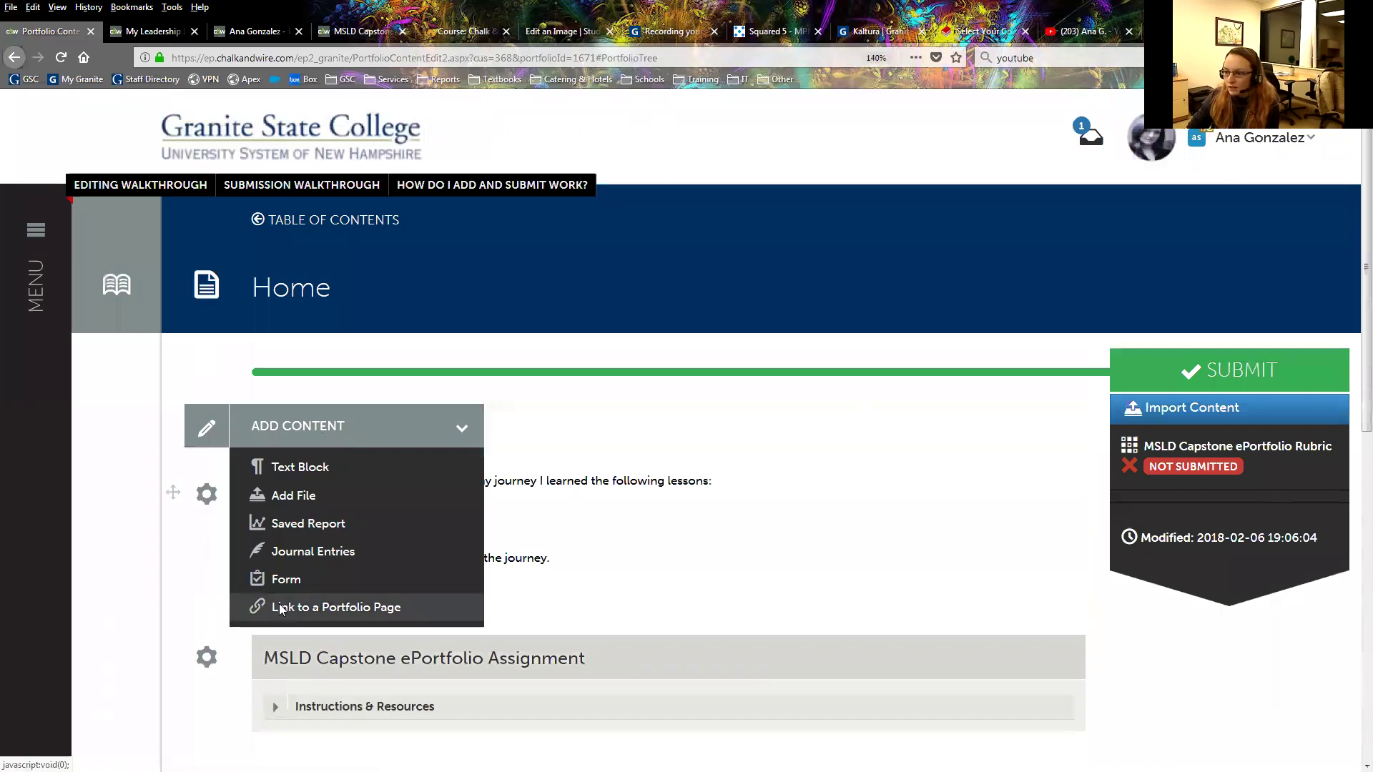
{"action": "left_click", "coordinate": [279, 607]}
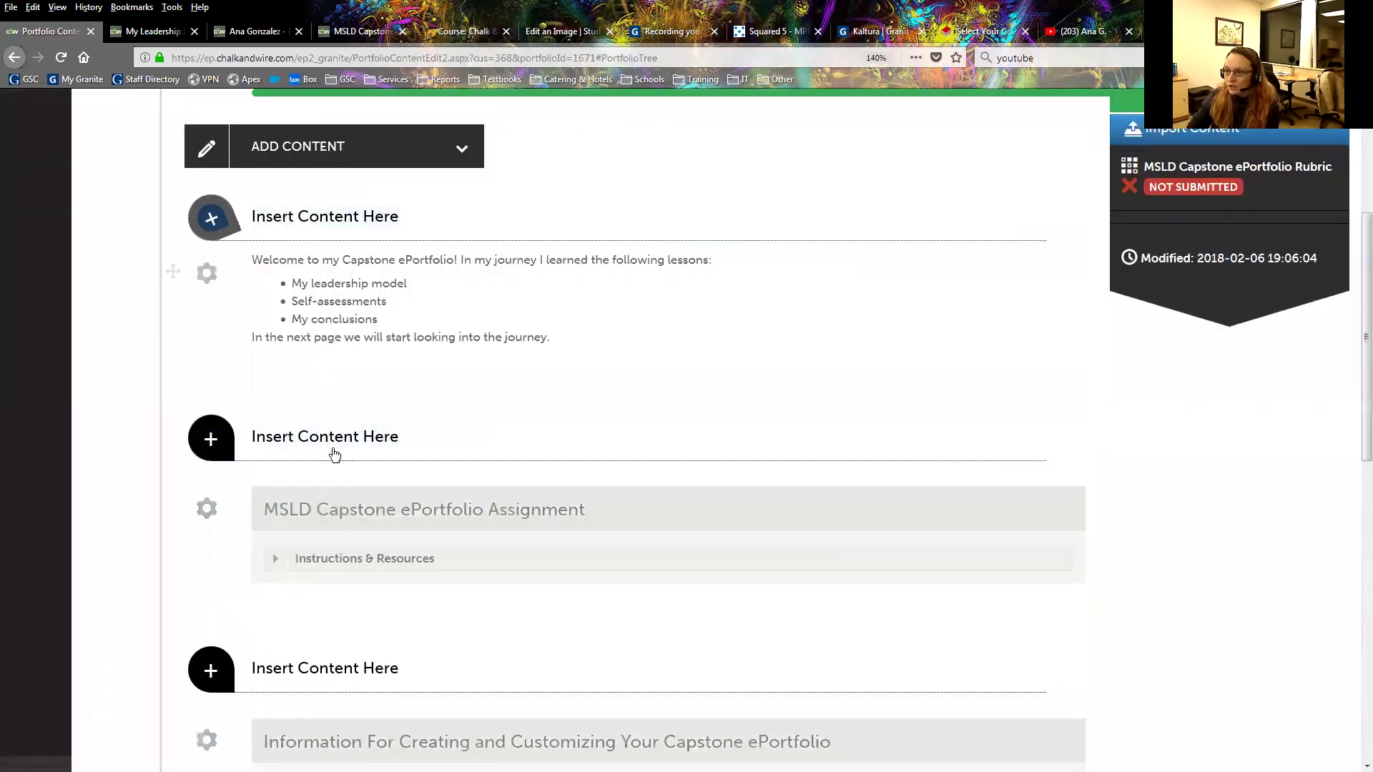
{"action": "scroll", "coordinate": [348, 432], "scroll_direction": "down", "scroll_amount": 3}
{"action": "scroll", "coordinate": [351, 572], "scroll_direction": "down", "scroll_amount": 1}
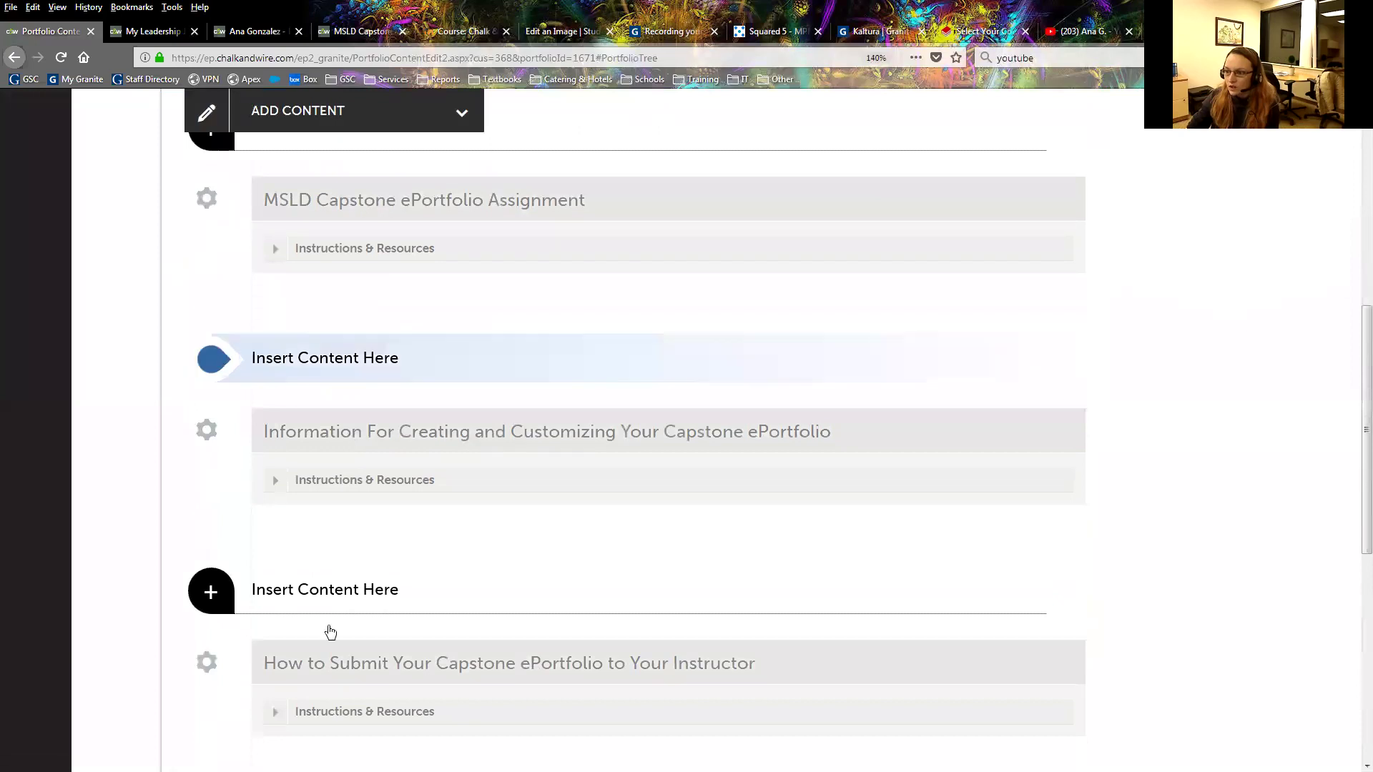
{"action": "scroll", "coordinate": [313, 591], "scroll_direction": "down", "scroll_amount": 2}
{"action": "scroll", "coordinate": [282, 422], "scroll_direction": "down", "scroll_amount": 3}
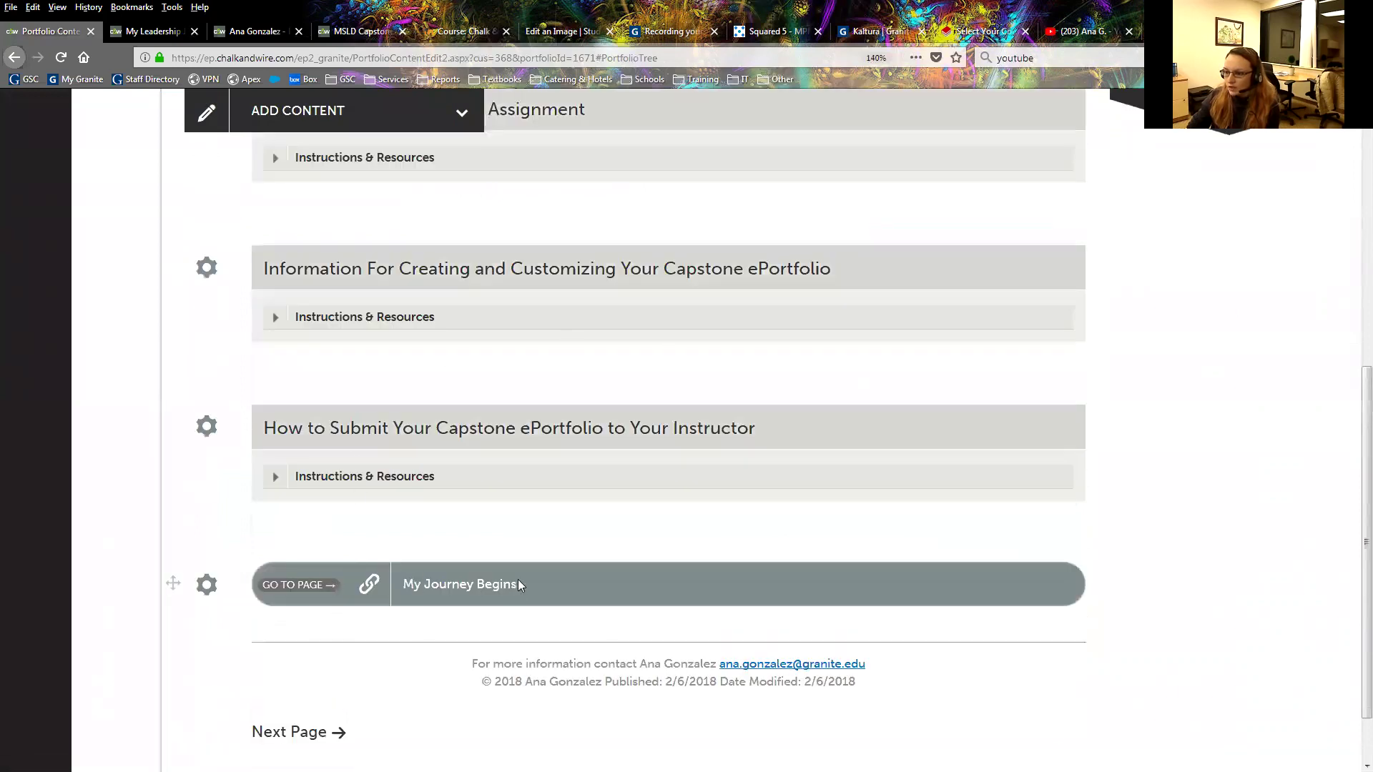
{"action": "left_click", "coordinate": [163, 33]}
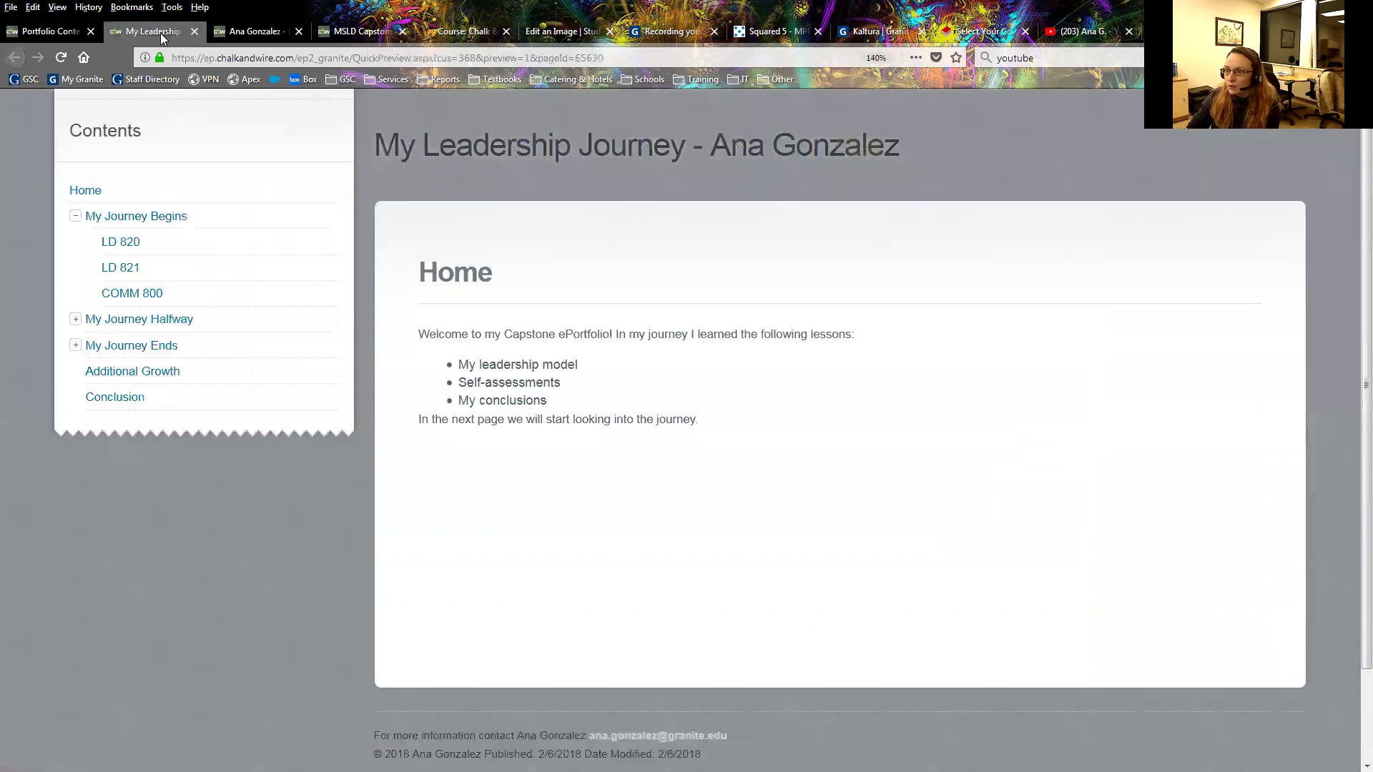
{"action": "left_click", "coordinate": [66, 54]}
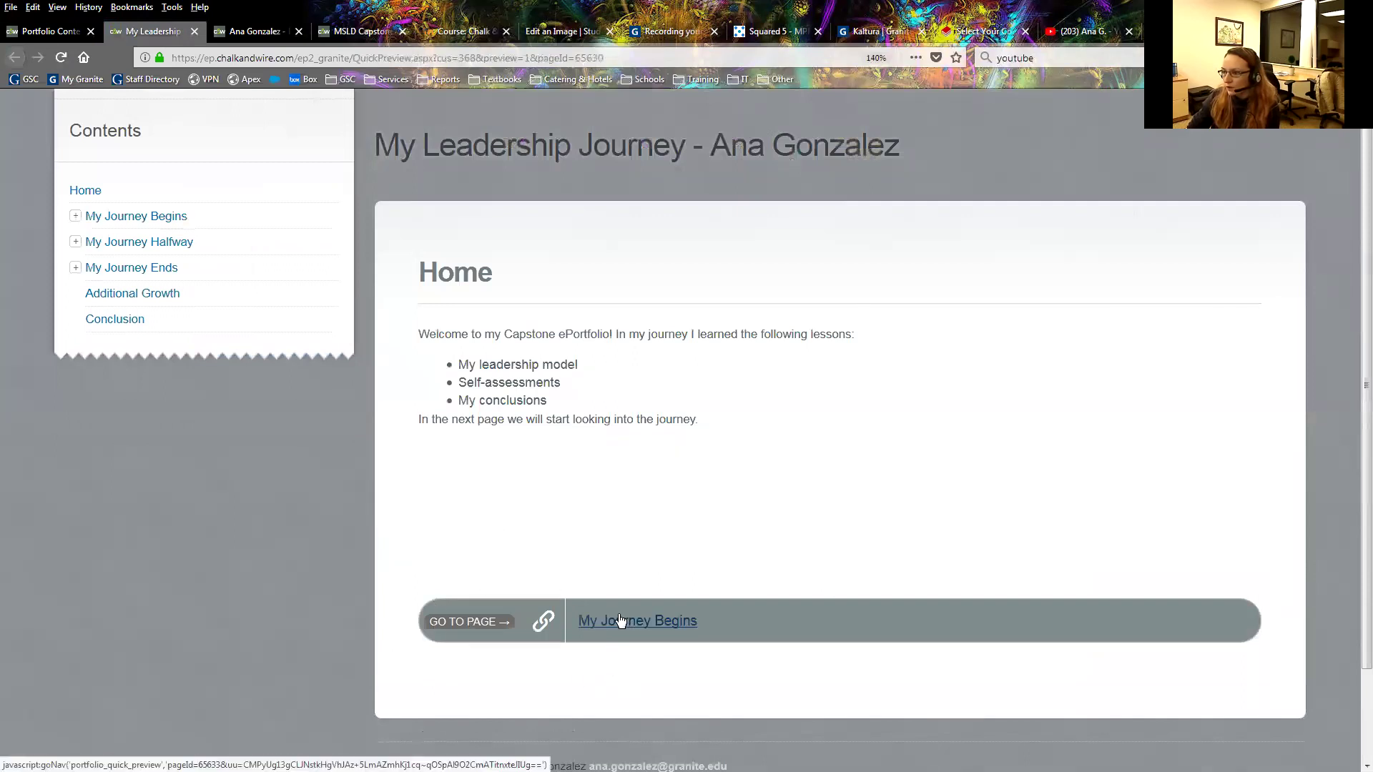
{"action": "left_click", "coordinate": [692, 624]}
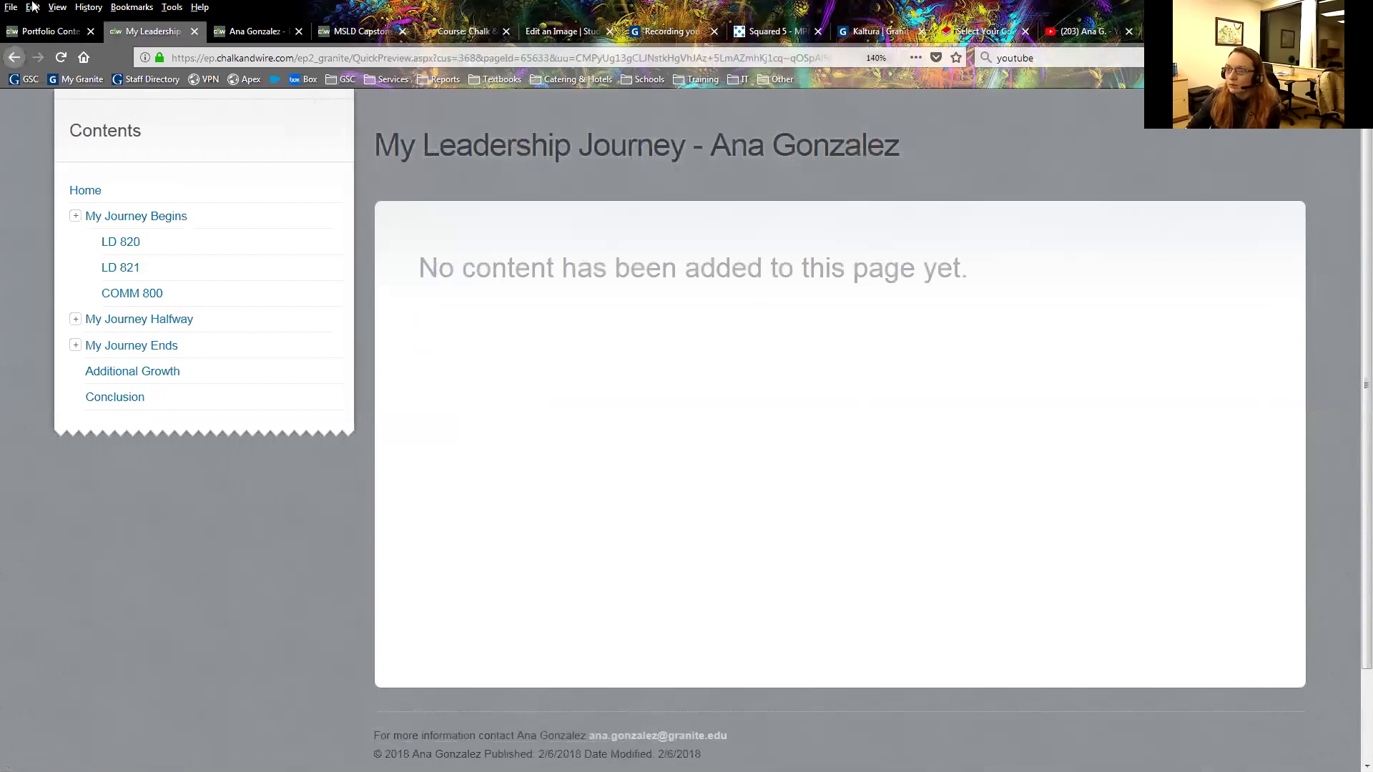
{"action": "left_click", "coordinate": [47, 31]}
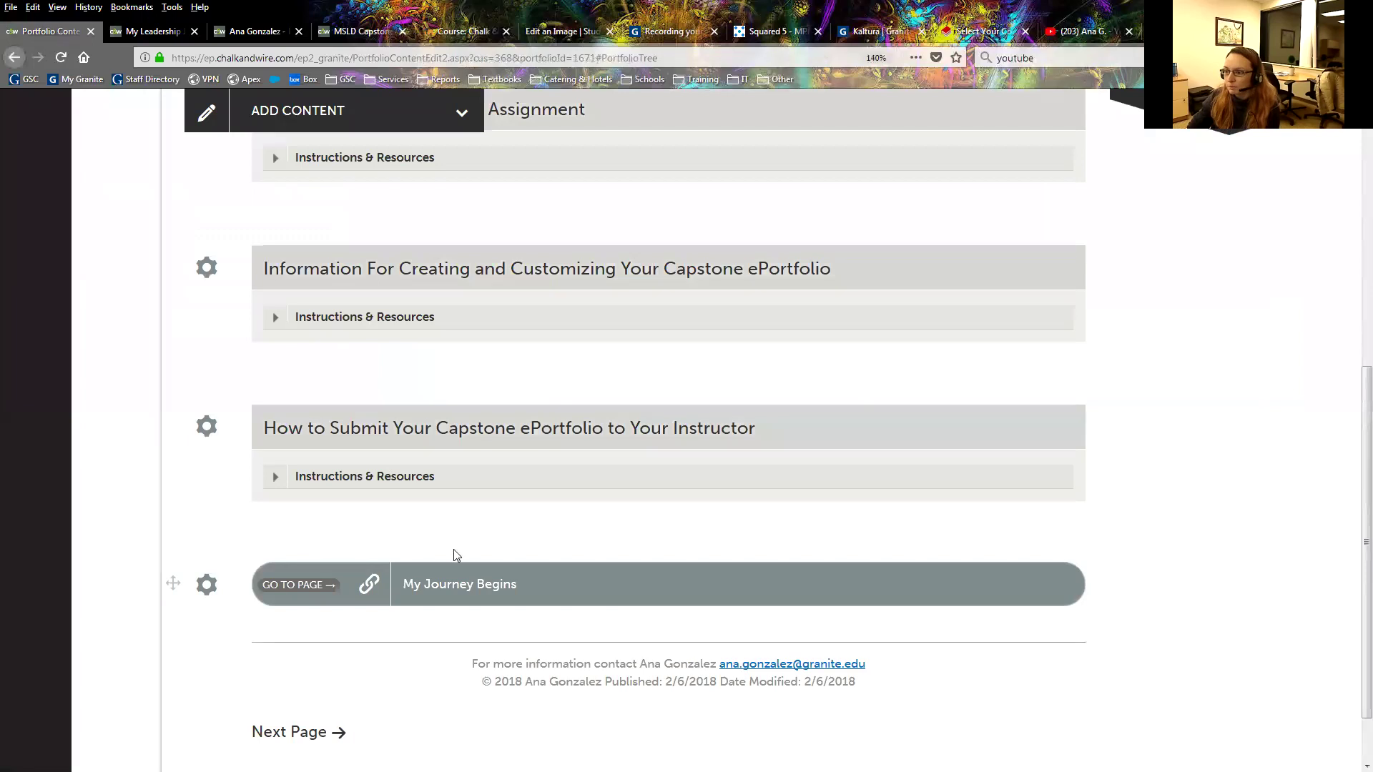
Go from the top of the Home page to the portfolio's Table of Contents.
{"action": "scroll", "coordinate": [453, 551], "scroll_direction": "up", "scroll_amount": 4}
{"action": "scroll", "coordinate": [453, 554], "scroll_direction": "up", "scroll_amount": 3}
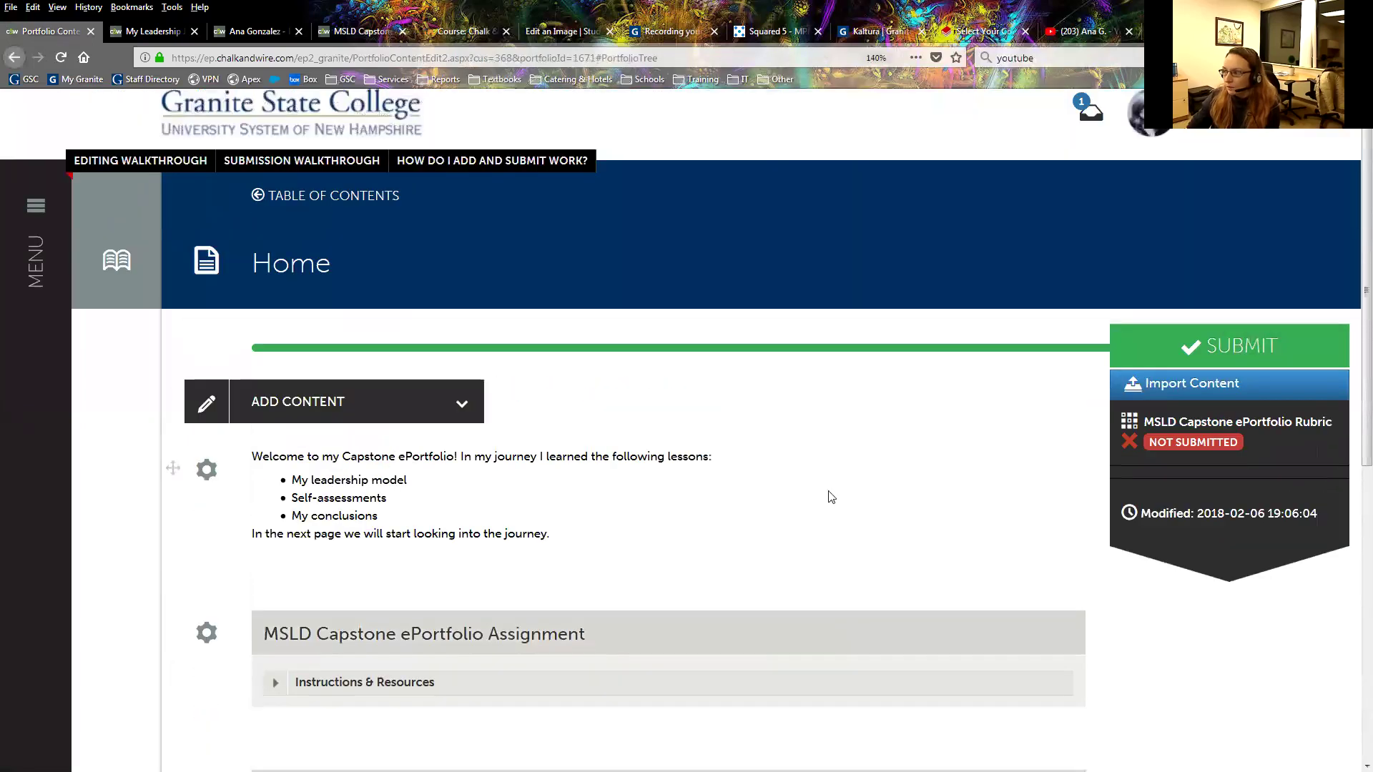
{"action": "left_click", "coordinate": [328, 198]}
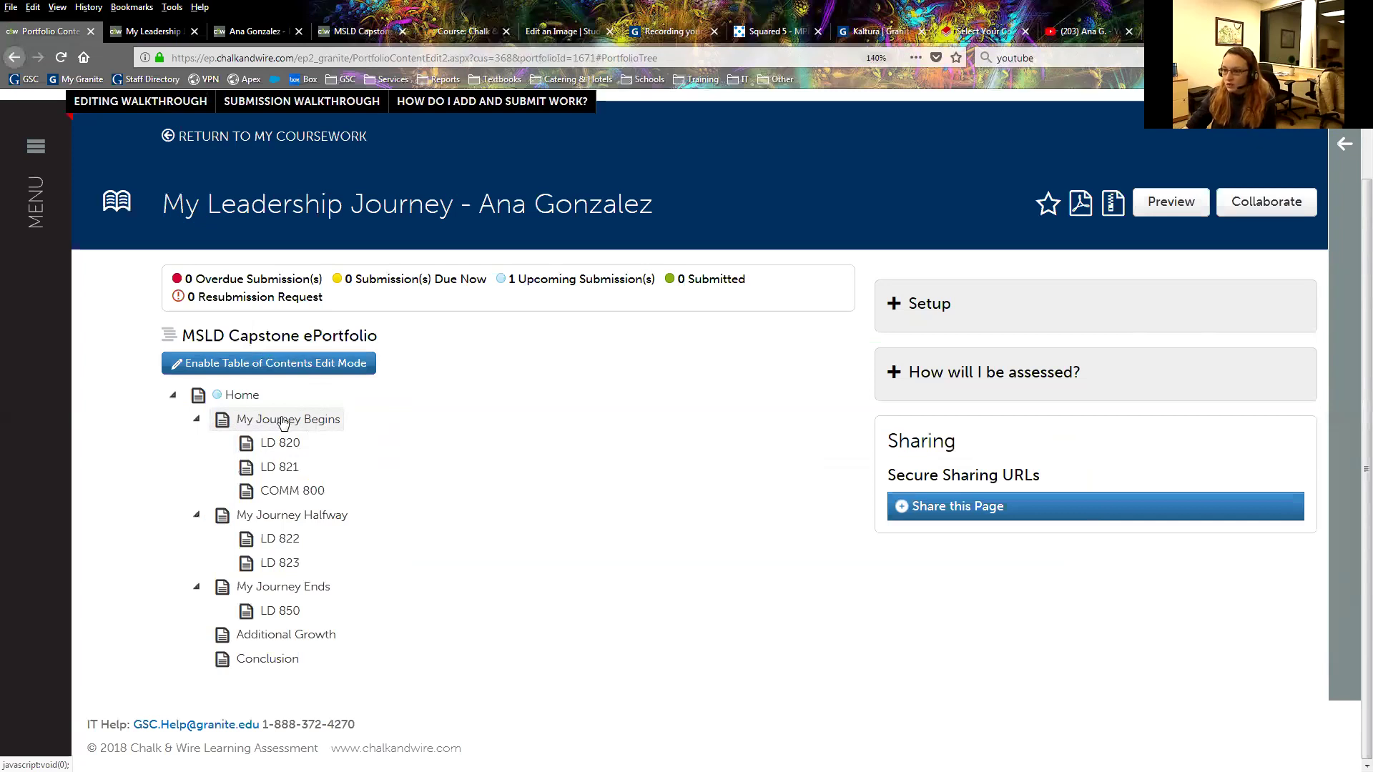
Open My Journey Begins from the table of contents and start Import Content.
{"action": "left_click", "coordinate": [304, 421]}
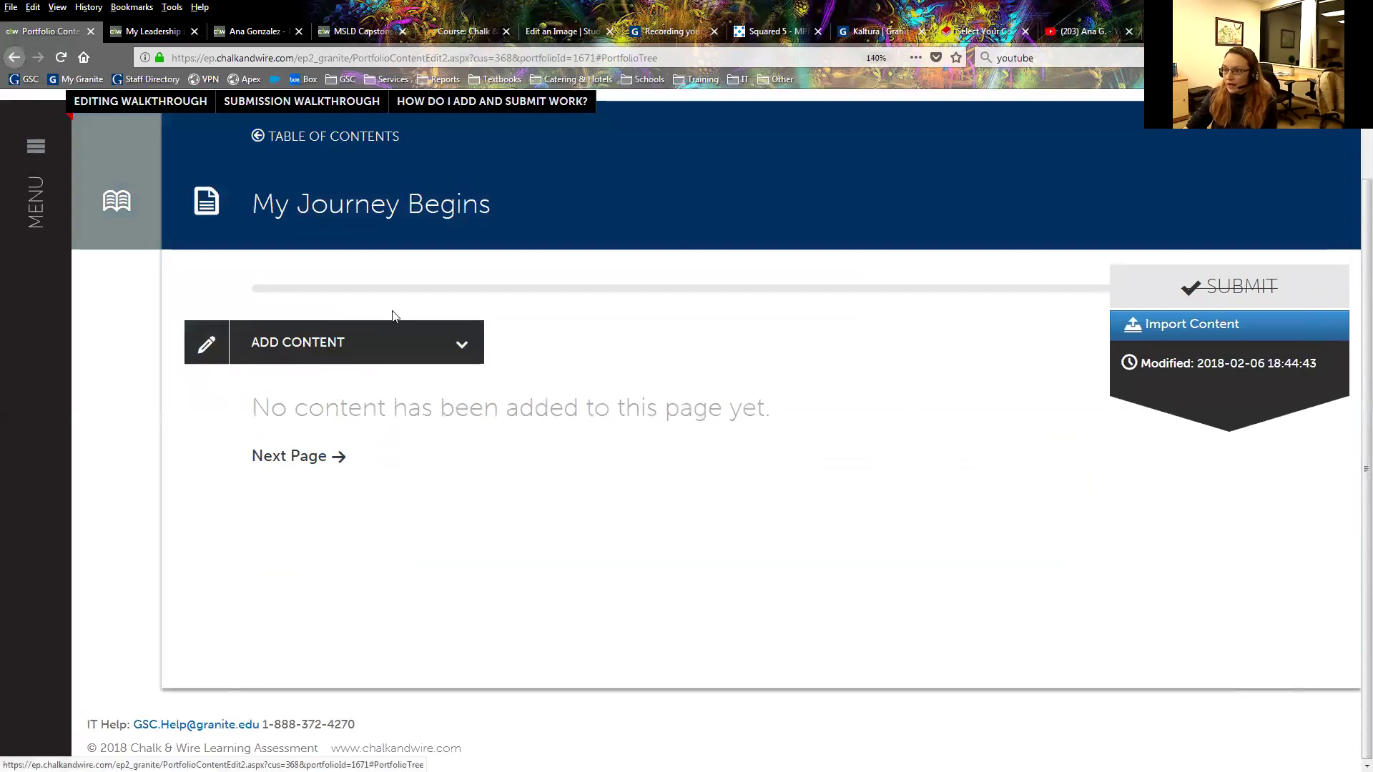
{"action": "left_click", "coordinate": [1223, 325]}
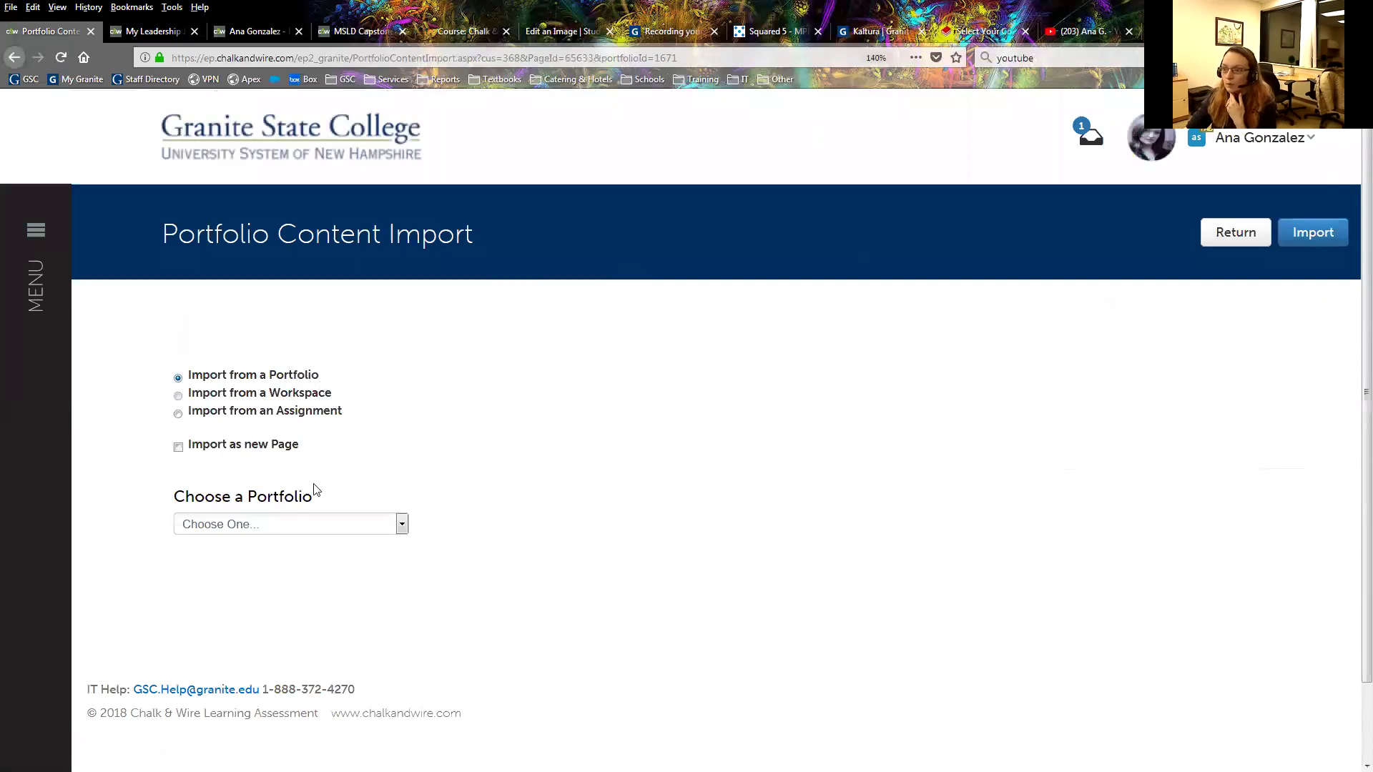
Select the Leadership portfolio in Choose a Portfolio and view its page list.
{"action": "left_click", "coordinate": [243, 526]}
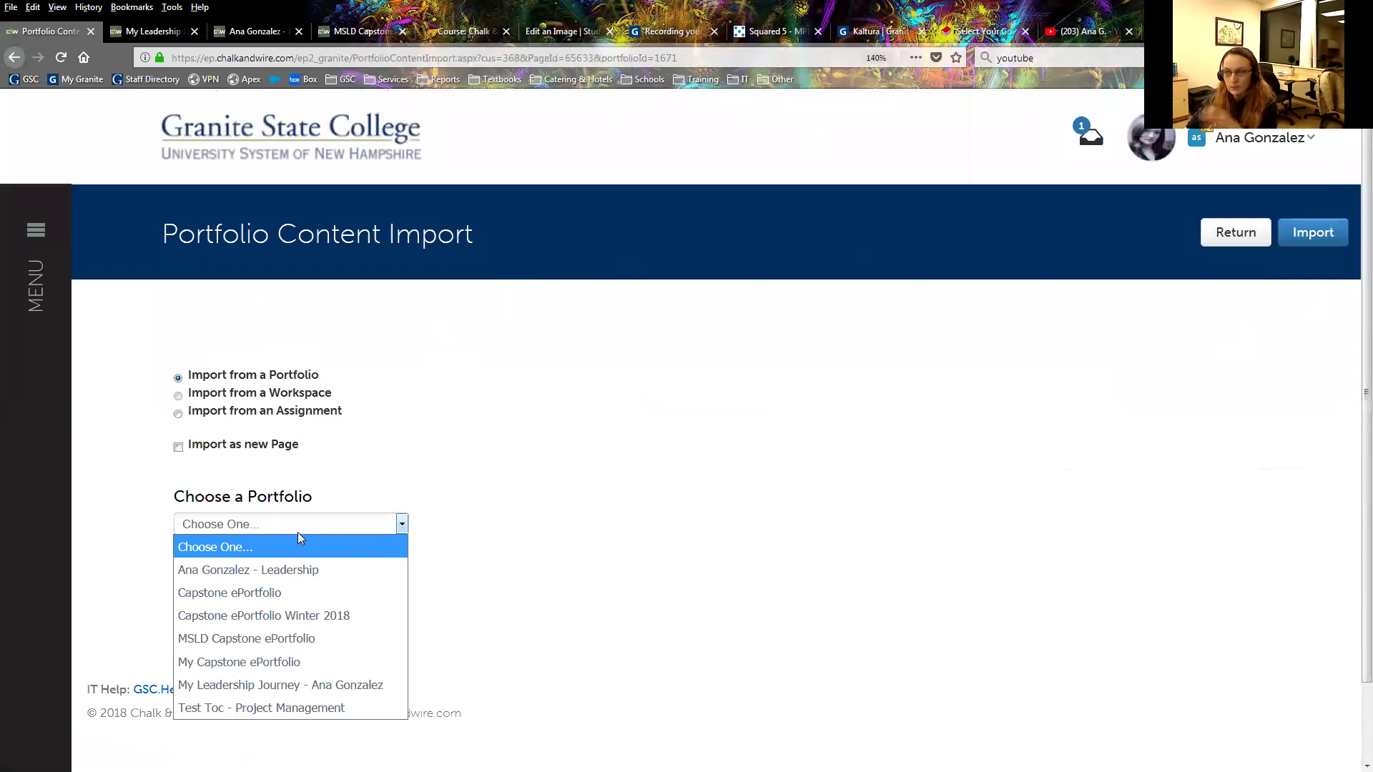
{"action": "left_click", "coordinate": [288, 569]}
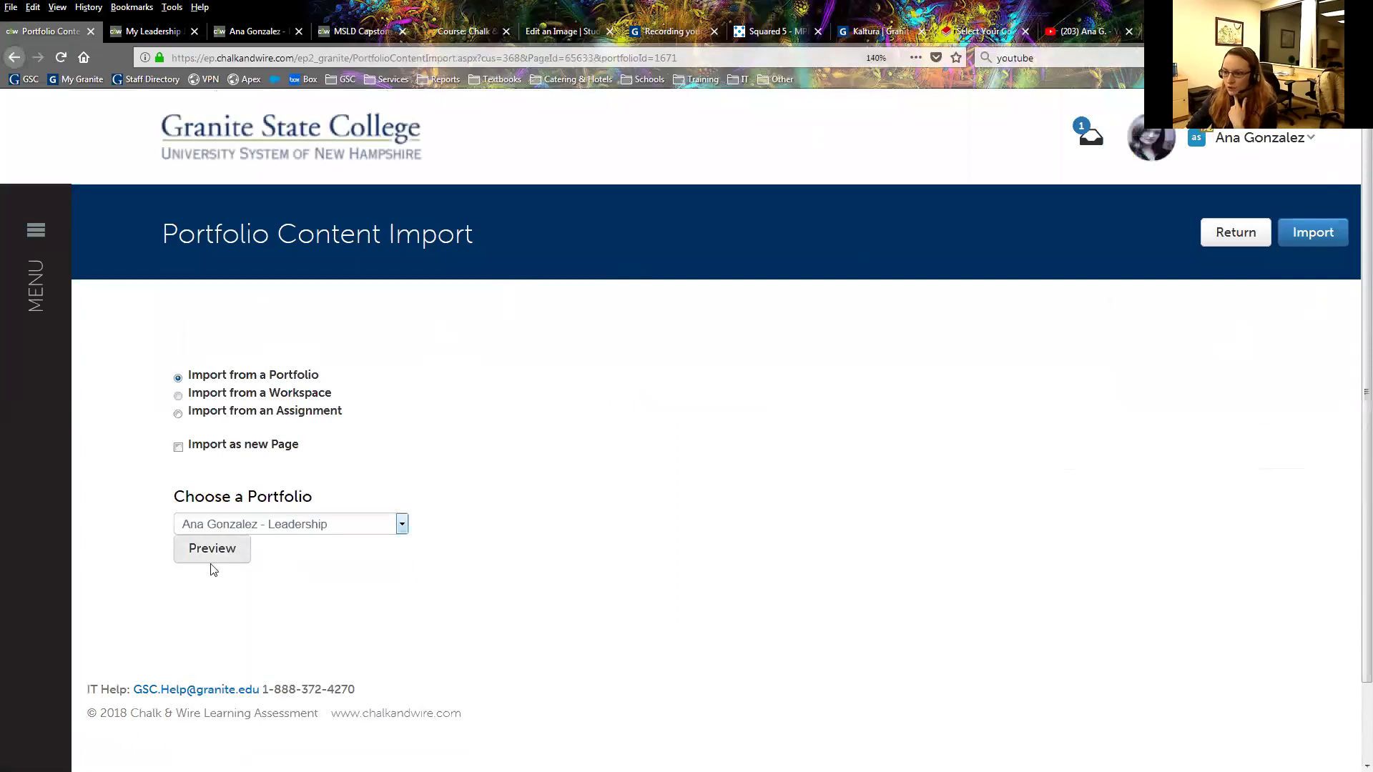
{"action": "scroll", "coordinate": [469, 524], "scroll_direction": "down", "scroll_amount": 3}
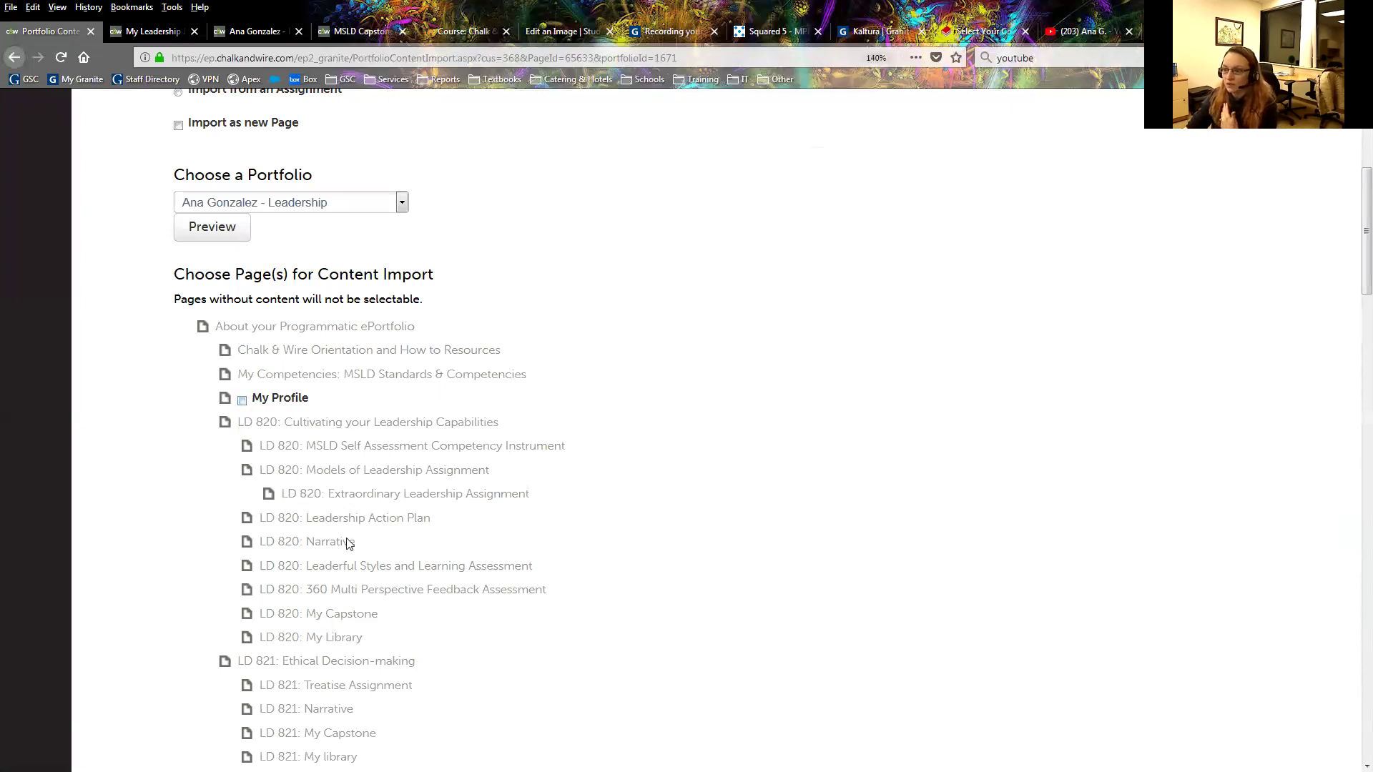
Tick My Profile for import and review the rest of the Leadership page tree.
{"action": "left_click", "coordinate": [242, 400]}
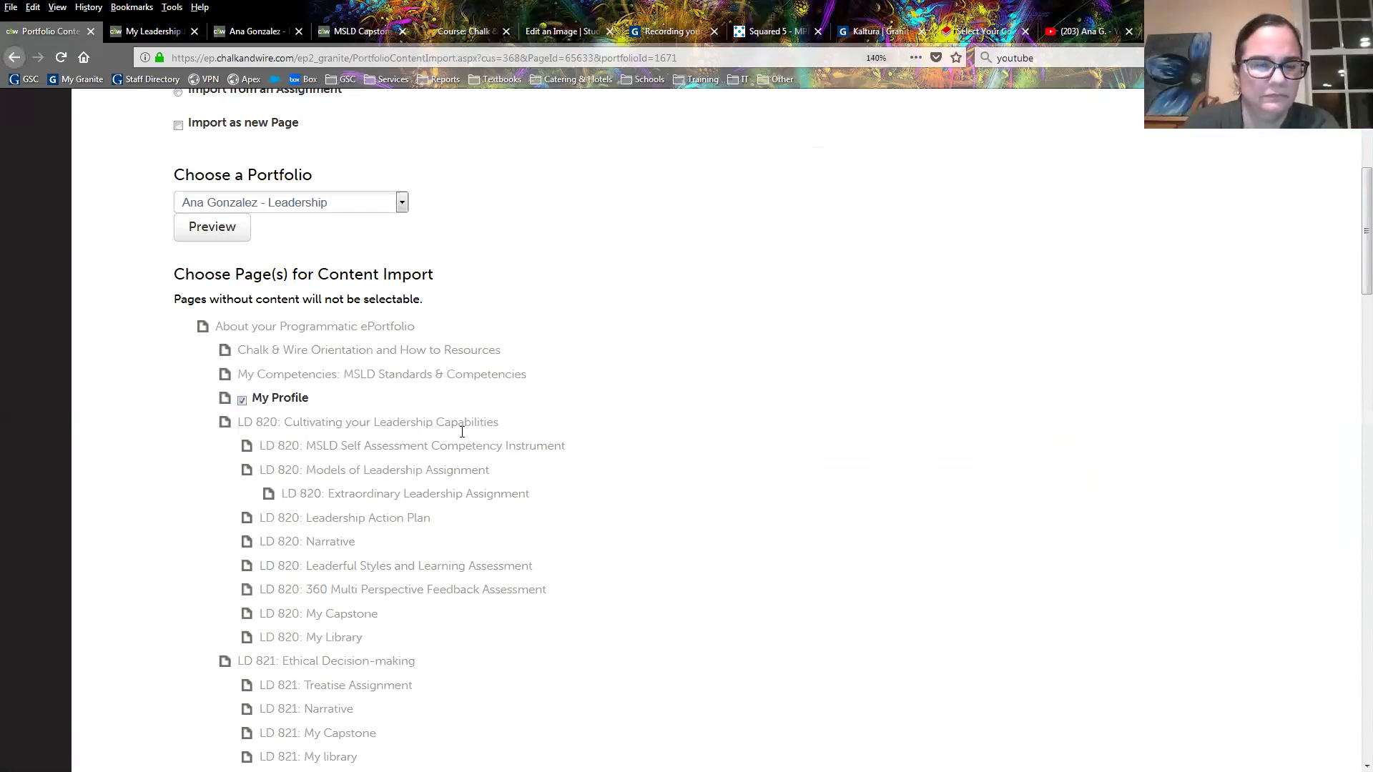
{"action": "scroll", "coordinate": [462, 432], "scroll_direction": "down", "scroll_amount": 10}
{"action": "scroll", "coordinate": [460, 438], "scroll_direction": "up", "scroll_amount": 1}
{"action": "scroll", "coordinate": [456, 441], "scroll_direction": "up", "scroll_amount": 10}
{"action": "scroll", "coordinate": [455, 436], "scroll_direction": "up", "scroll_amount": 1}
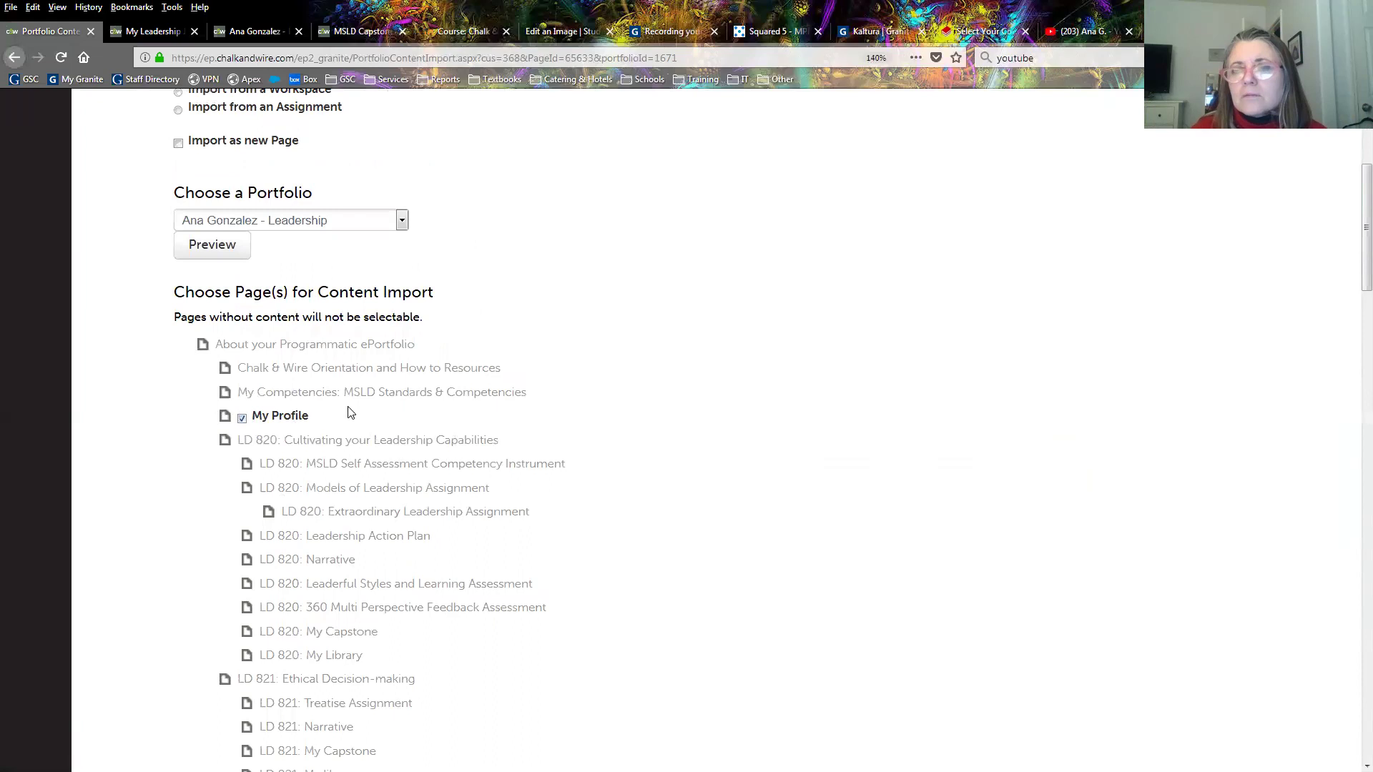
{"action": "scroll", "coordinate": [343, 529], "scroll_direction": "down", "scroll_amount": 3}
{"action": "scroll", "coordinate": [343, 533], "scroll_direction": "down", "scroll_amount": 2}
{"action": "scroll", "coordinate": [332, 540], "scroll_direction": "down", "scroll_amount": 4}
{"action": "scroll", "coordinate": [329, 537], "scroll_direction": "down", "scroll_amount": 4}
{"action": "scroll", "coordinate": [328, 536], "scroll_direction": "down", "scroll_amount": 1}
{"action": "scroll", "coordinate": [327, 536], "scroll_direction": "down", "scroll_amount": 3}
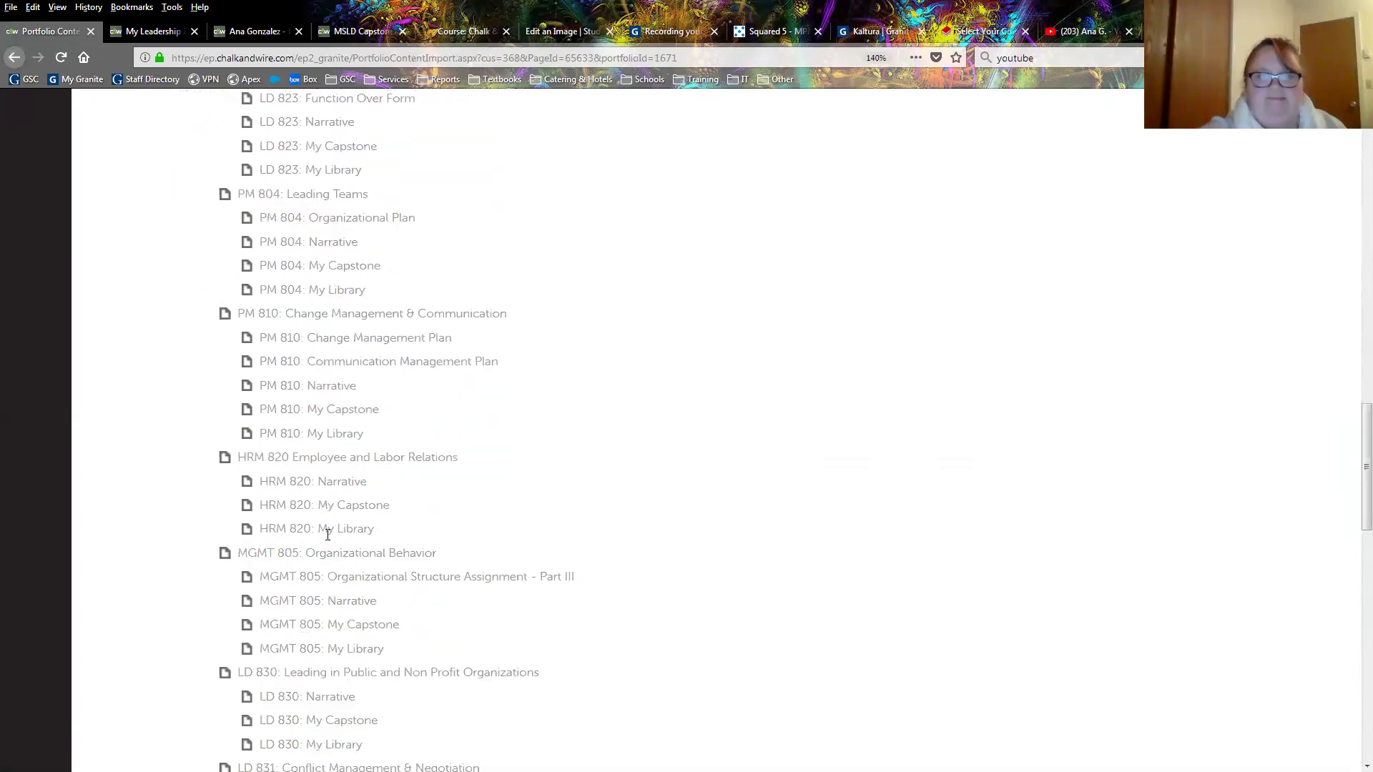
{"action": "scroll", "coordinate": [328, 533], "scroll_direction": "up", "scroll_amount": 12}
{"action": "scroll", "coordinate": [328, 530], "scroll_direction": "up", "scroll_amount": 3}
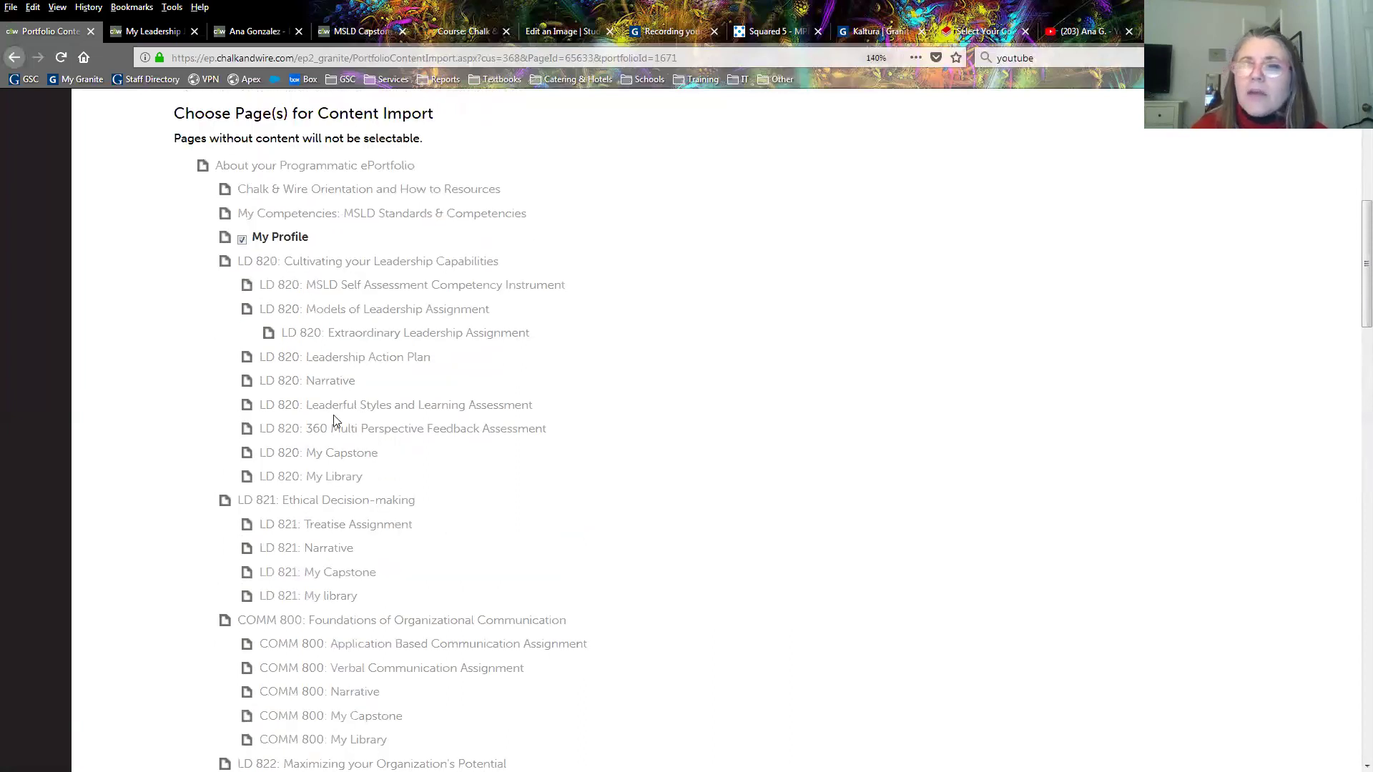
{"action": "scroll", "coordinate": [322, 433], "scroll_direction": "down", "scroll_amount": 5}
{"action": "scroll", "coordinate": [321, 436], "scroll_direction": "down", "scroll_amount": 9}
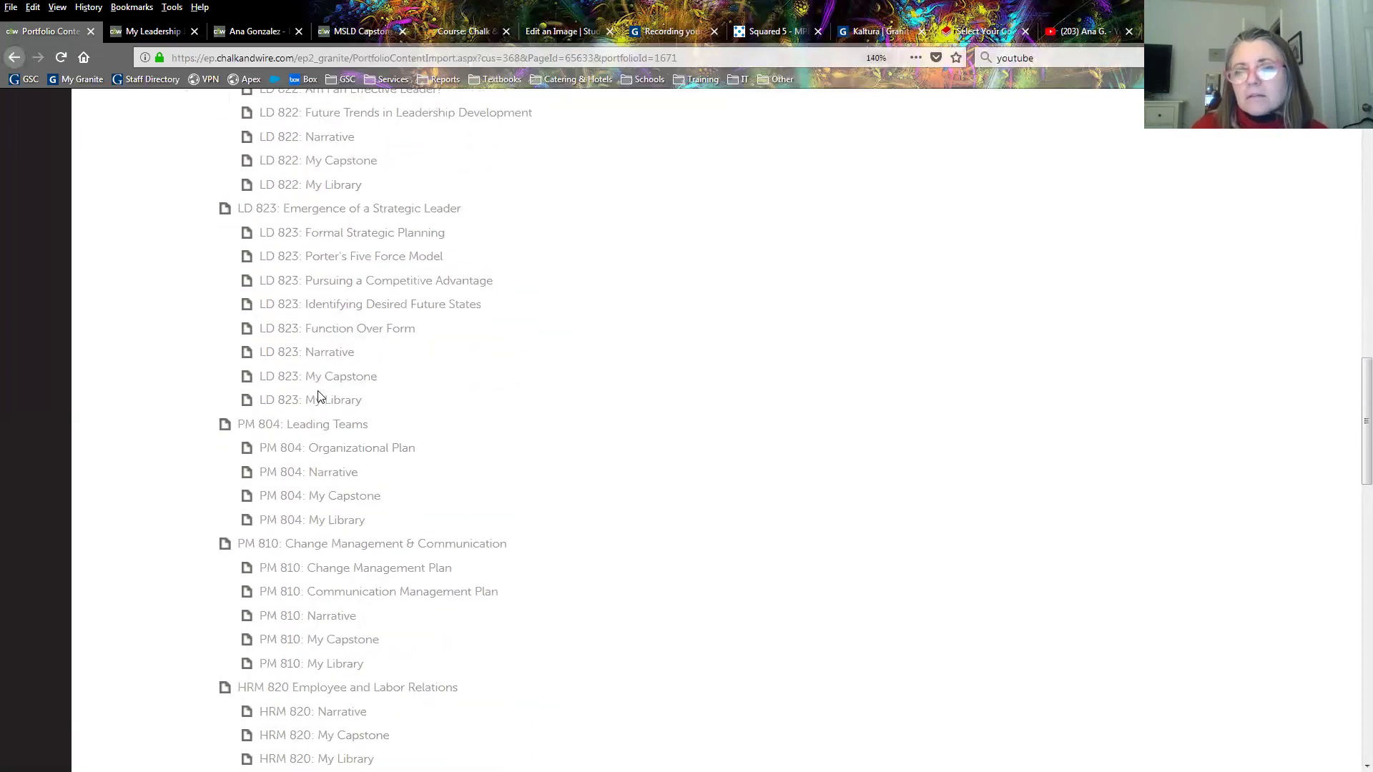
{"action": "scroll", "coordinate": [320, 400], "scroll_direction": "down", "scroll_amount": 1}
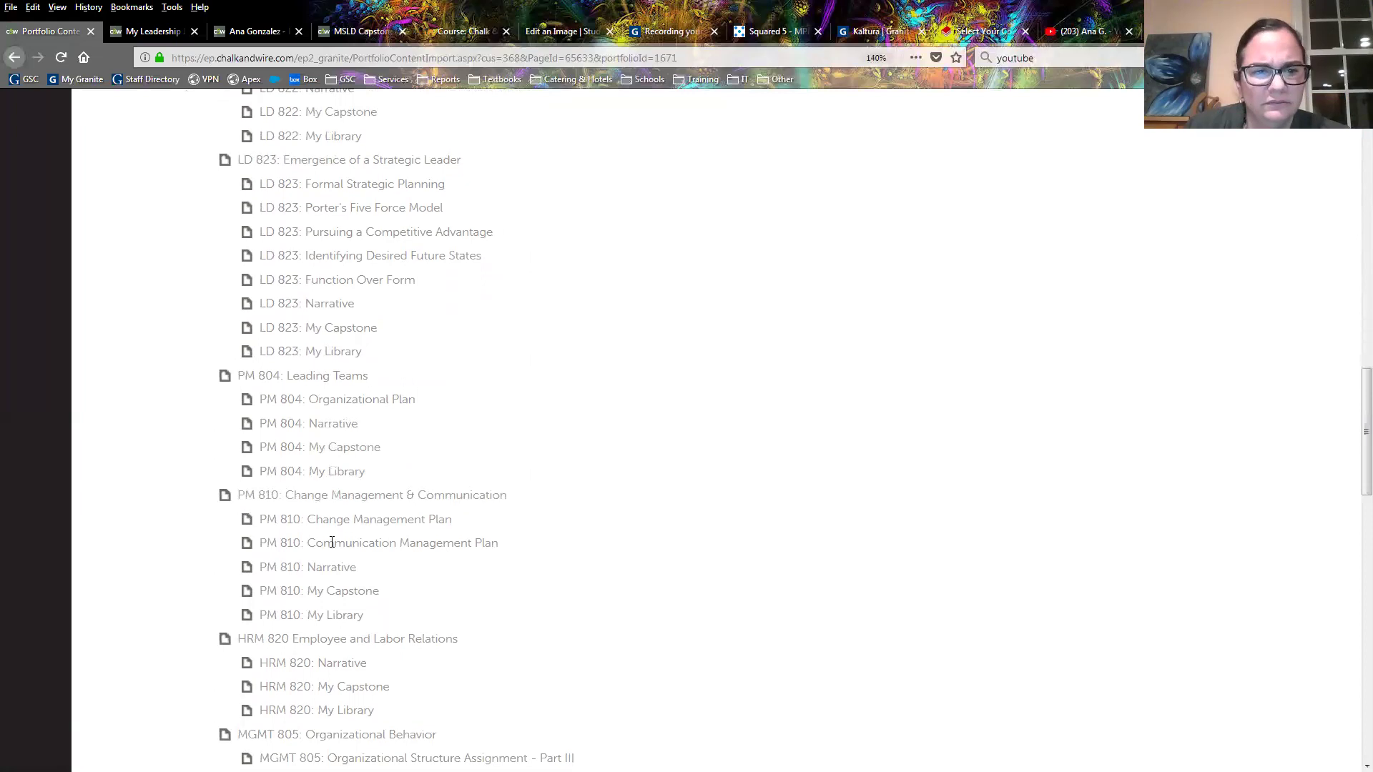
{"action": "scroll", "coordinate": [323, 550], "scroll_direction": "up", "scroll_amount": 1}
{"action": "scroll", "coordinate": [323, 552], "scroll_direction": "down", "scroll_amount": 1}
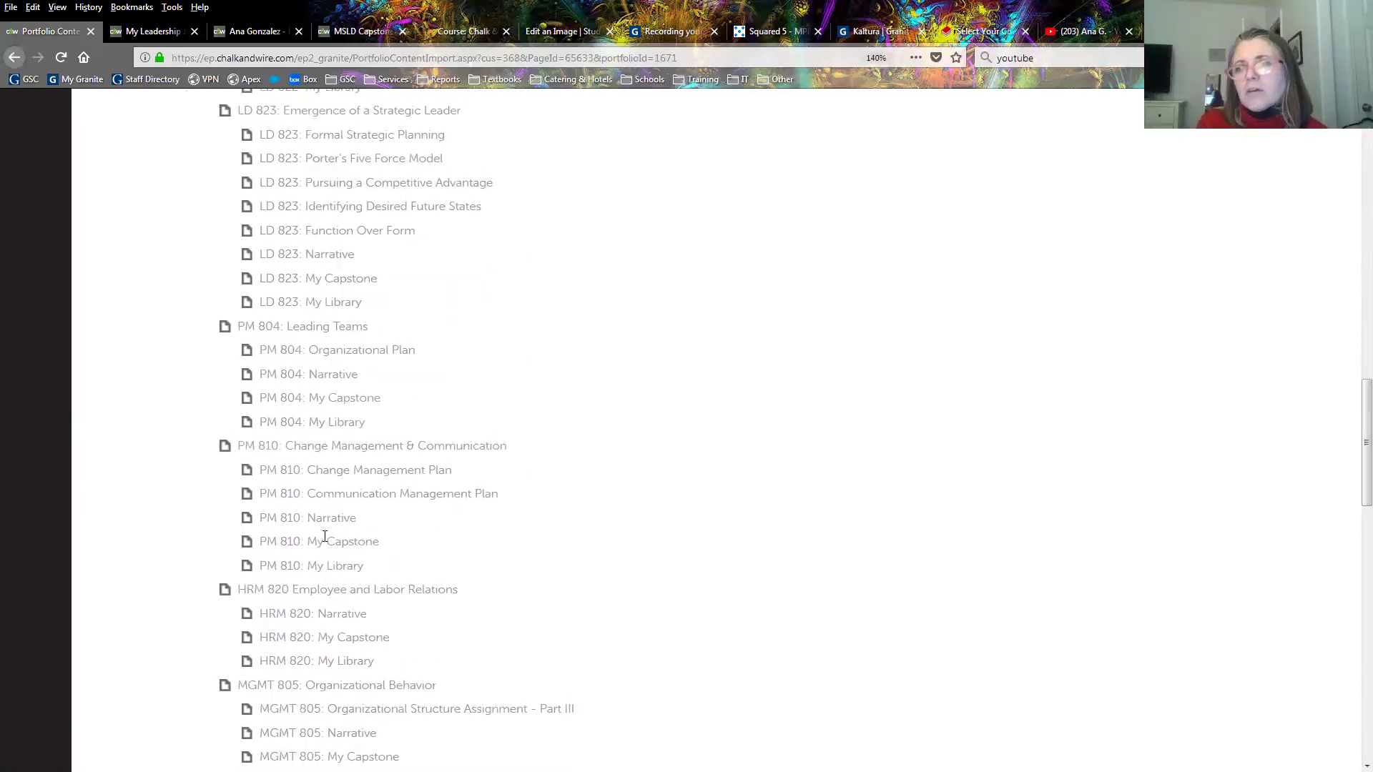
{"action": "scroll", "coordinate": [331, 535], "scroll_direction": "up", "scroll_amount": 1}
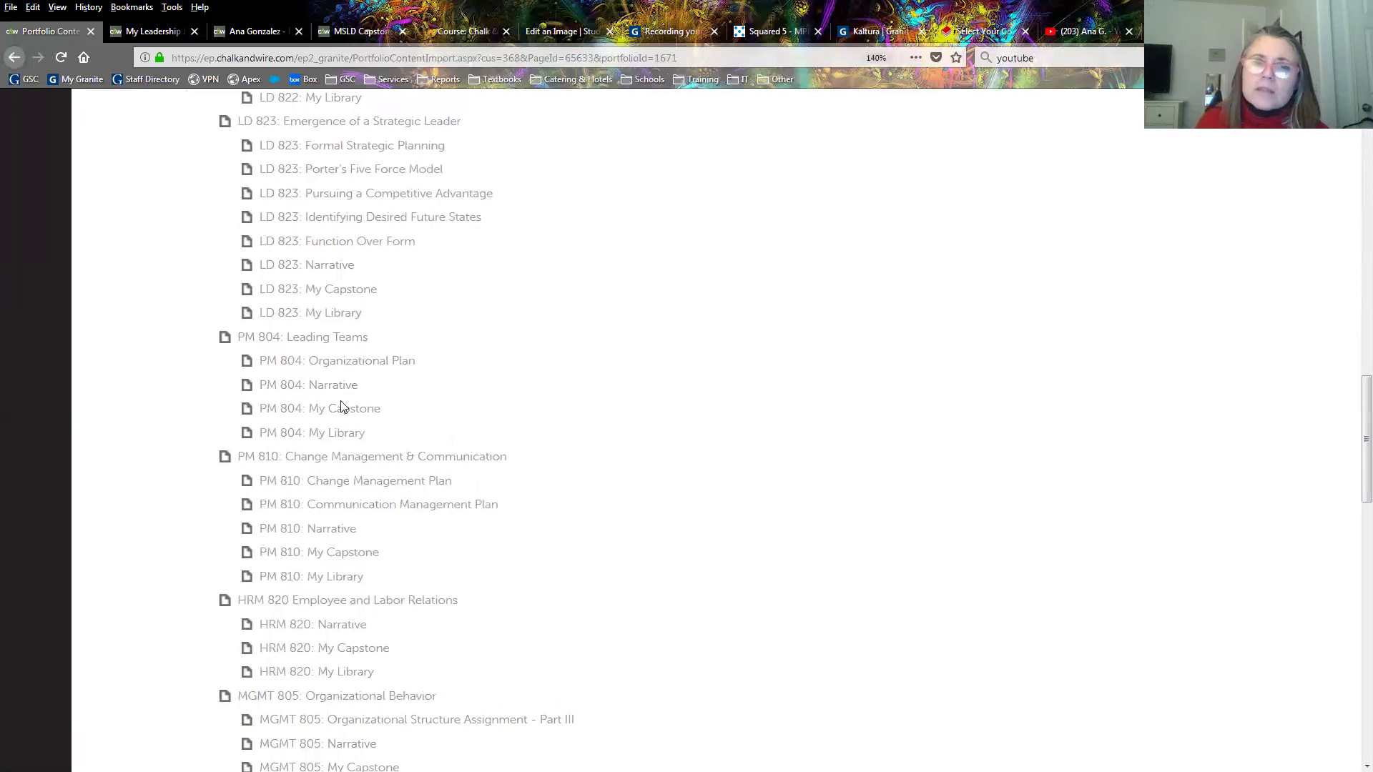
{"action": "scroll", "coordinate": [341, 550], "scroll_direction": "down", "scroll_amount": 5}
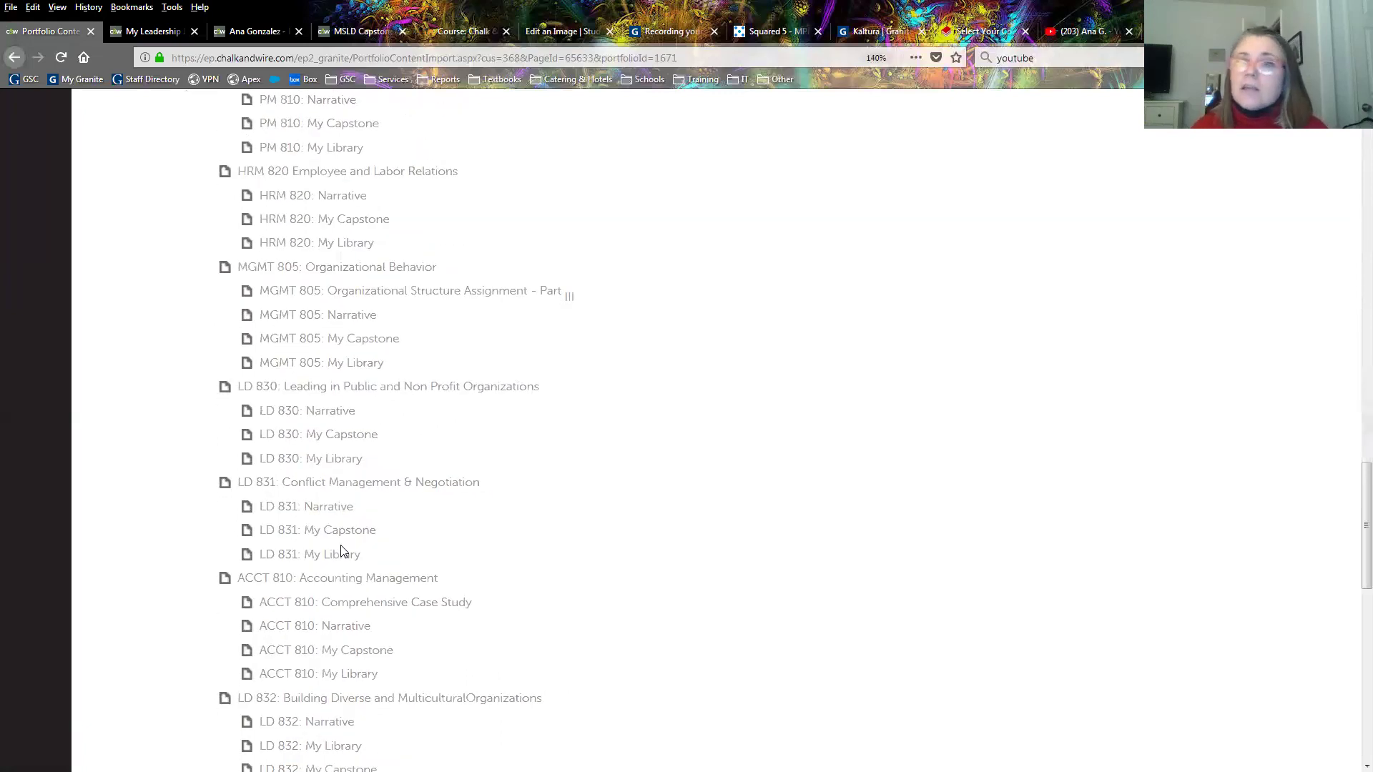
{"action": "scroll", "coordinate": [341, 551], "scroll_direction": "down", "scroll_amount": 10}
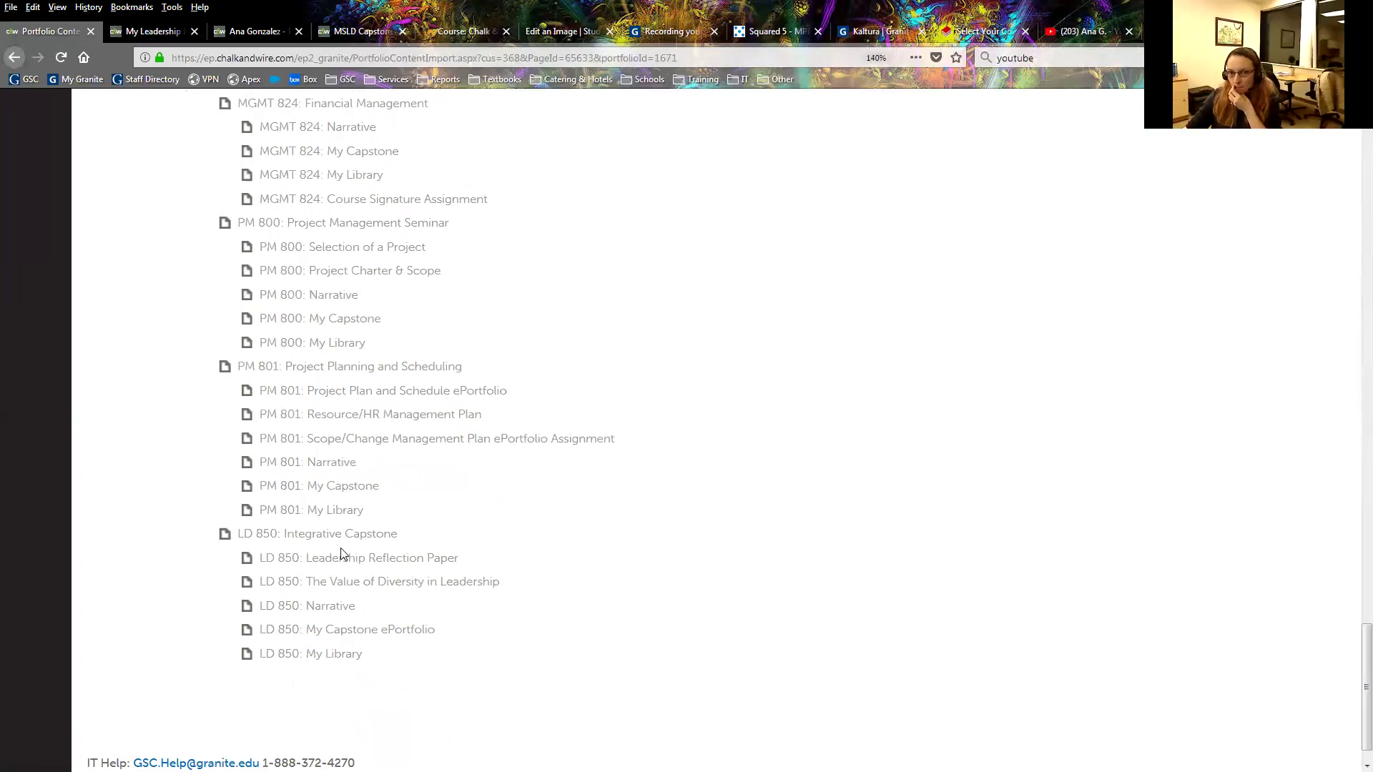
{"action": "scroll", "coordinate": [341, 546], "scroll_direction": "up", "scroll_amount": 5}
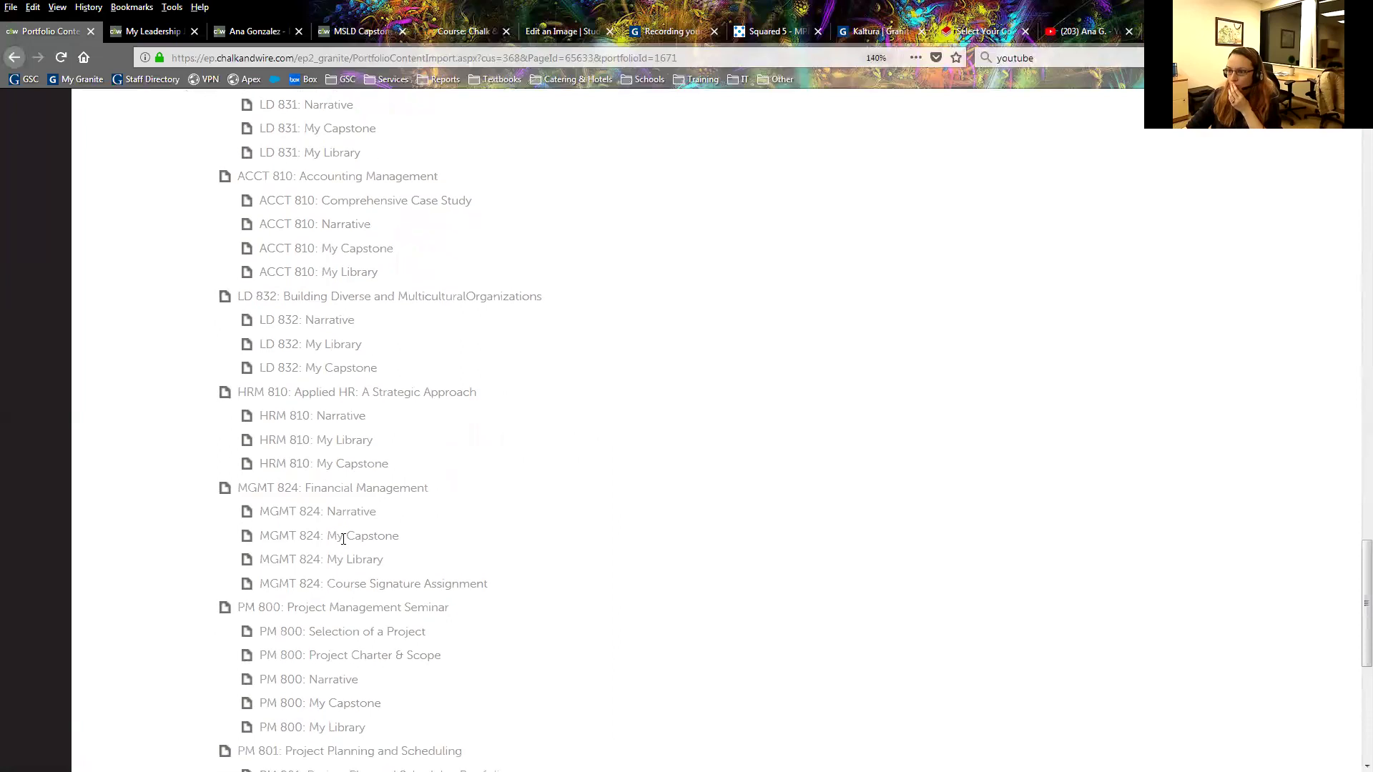
{"action": "scroll", "coordinate": [344, 538], "scroll_direction": "down", "scroll_amount": 5}
{"action": "scroll", "coordinate": [361, 469], "scroll_direction": "up", "scroll_amount": 2}
{"action": "scroll", "coordinate": [352, 484], "scroll_direction": "down", "scroll_amount": 2}
{"action": "scroll", "coordinate": [366, 422], "scroll_direction": "up", "scroll_amount": 3}
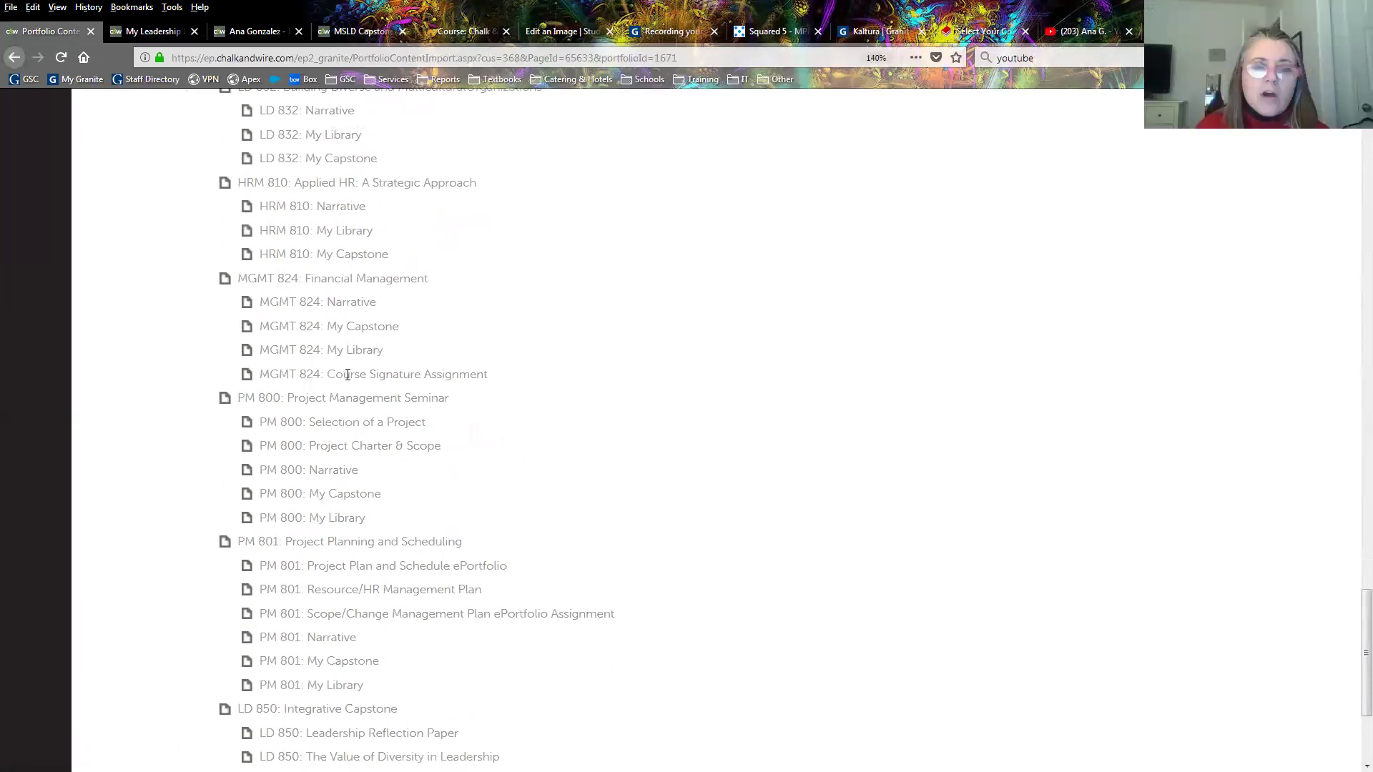
{"action": "scroll", "coordinate": [343, 389], "scroll_direction": "down", "scroll_amount": 3}
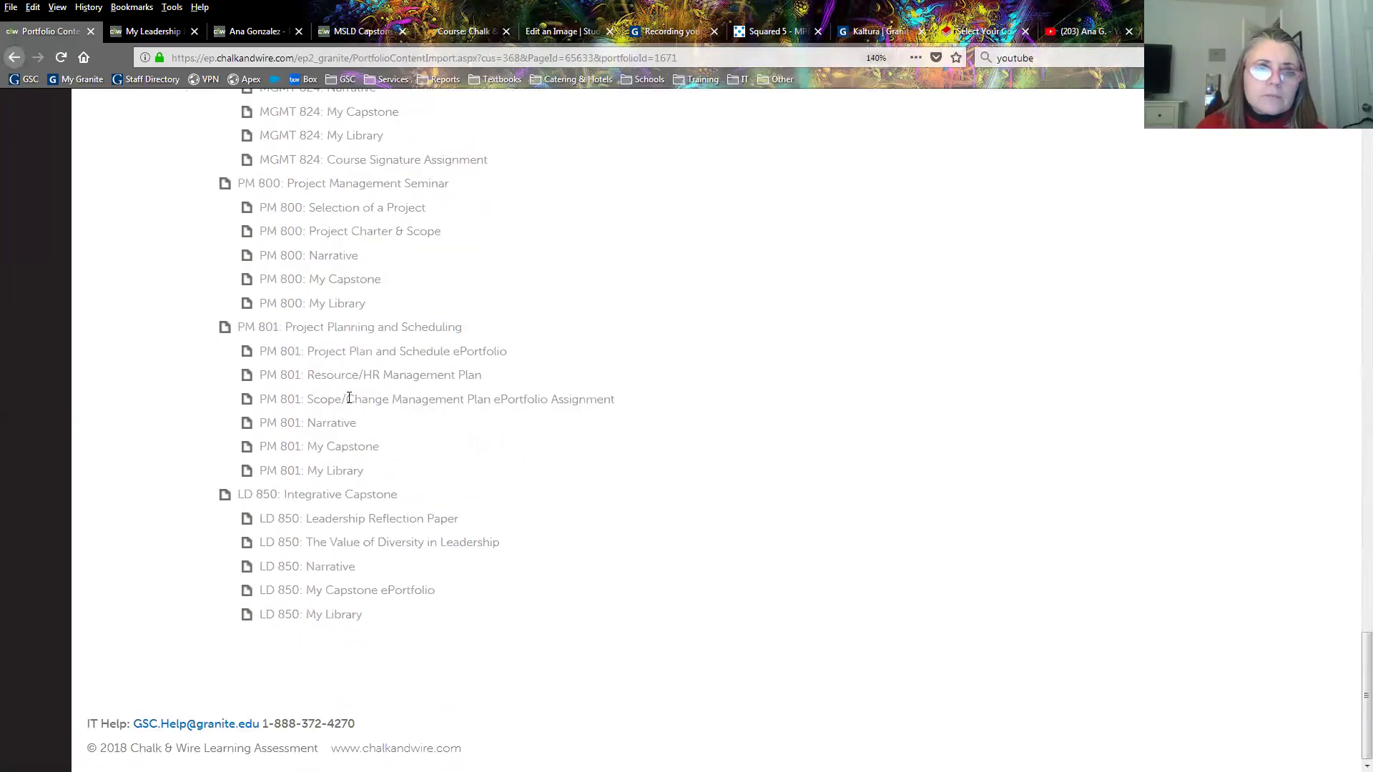
{"action": "scroll", "coordinate": [344, 401], "scroll_direction": "up", "scroll_amount": 10}
{"action": "scroll", "coordinate": [329, 358], "scroll_direction": "up", "scroll_amount": 15}
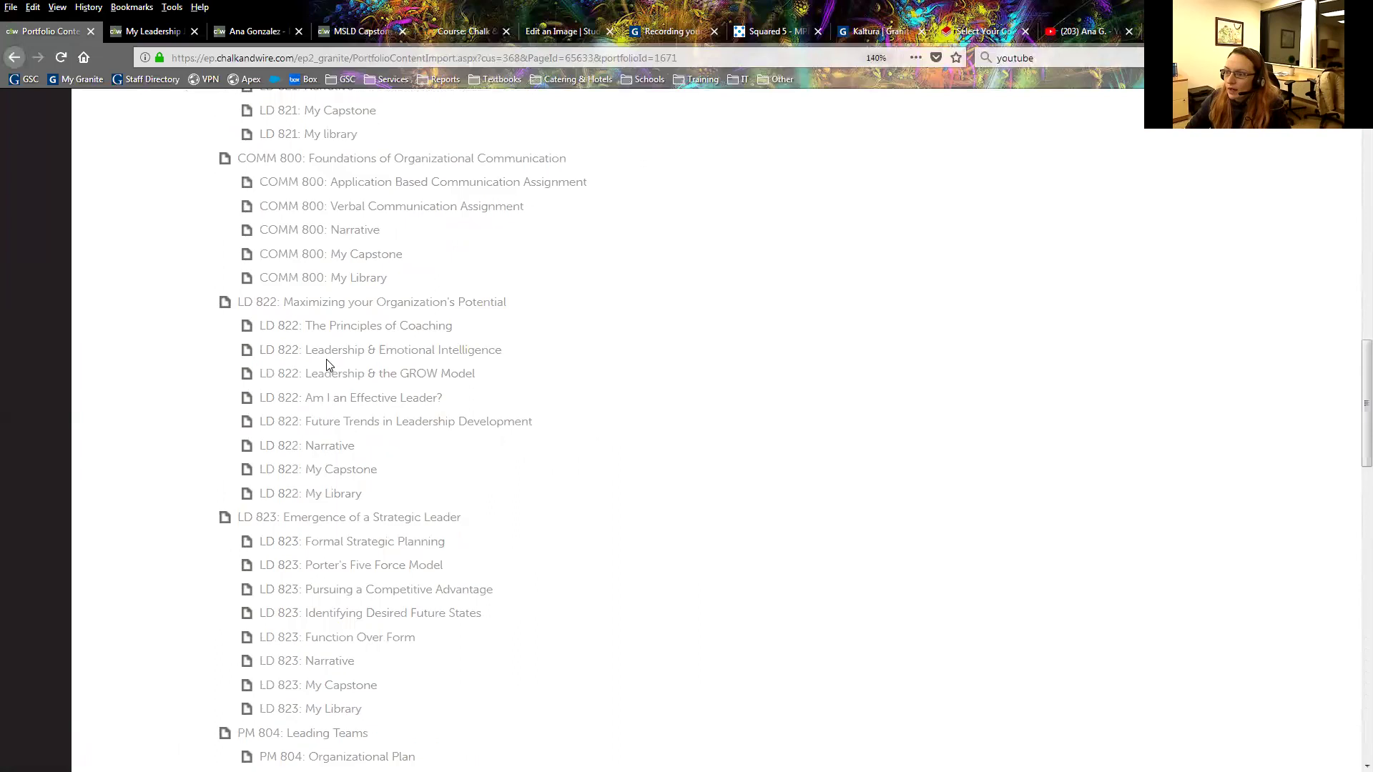
{"action": "scroll", "coordinate": [327, 359], "scroll_direction": "up", "scroll_amount": 3}
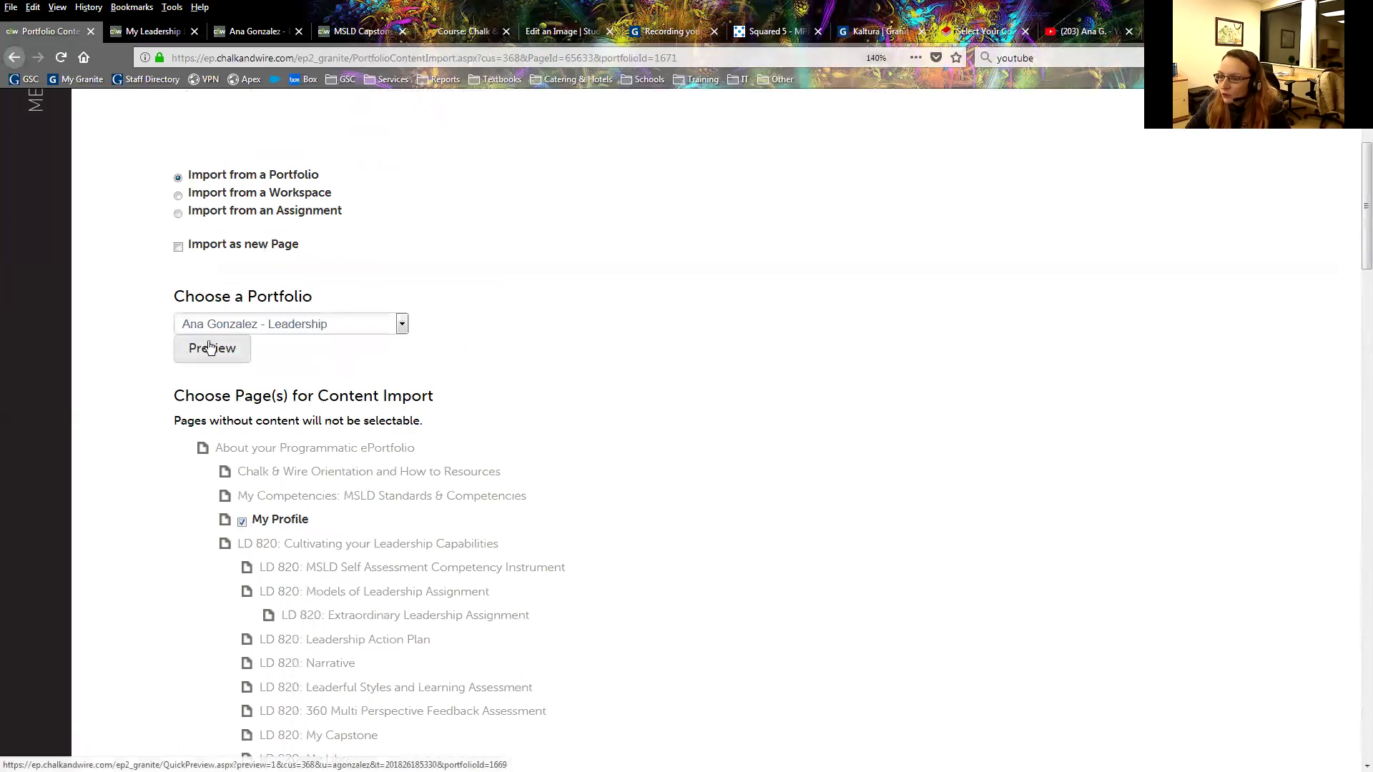
{"action": "left_click", "coordinate": [258, 326]}
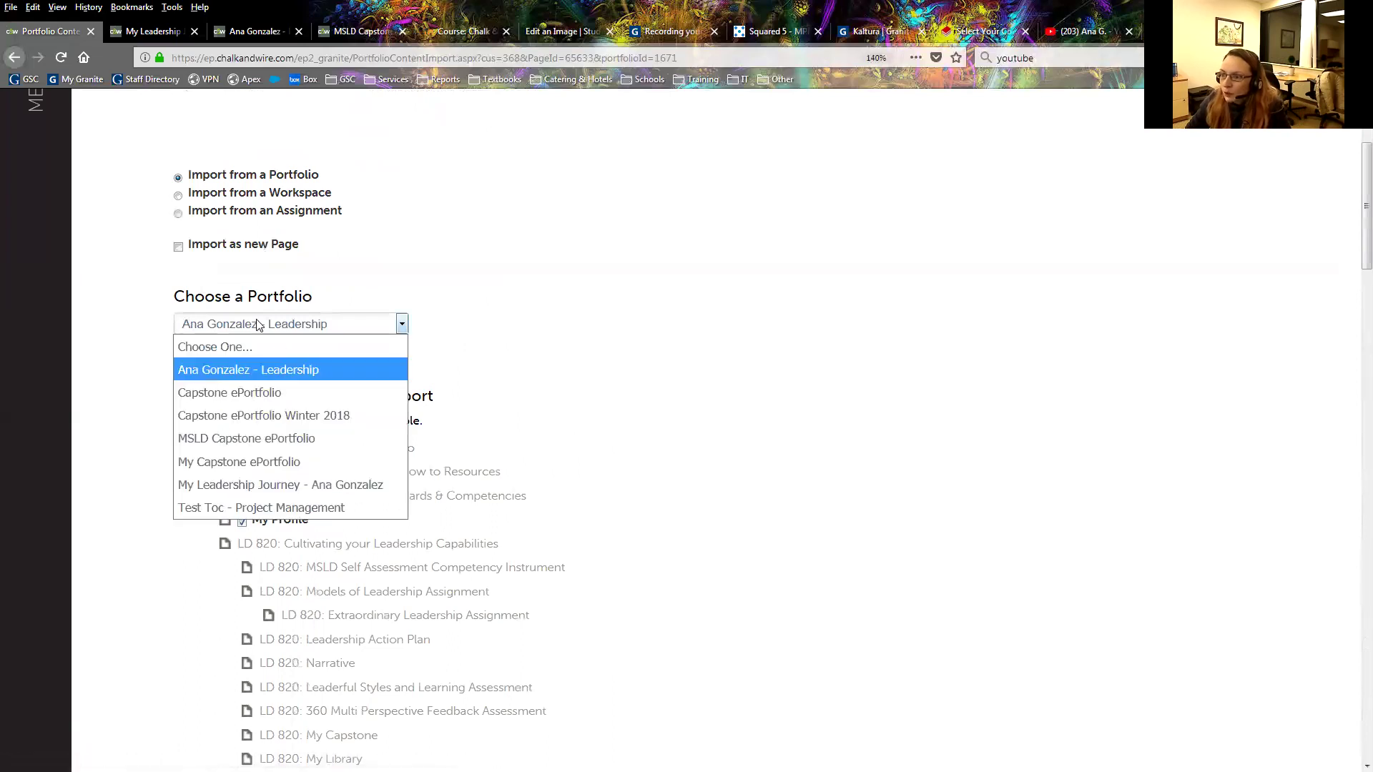
{"action": "left_click", "coordinate": [514, 331]}
{"action": "left_click", "coordinate": [296, 329]}
{"action": "left_click", "coordinate": [380, 282]}
{"action": "left_click", "coordinate": [265, 356]}
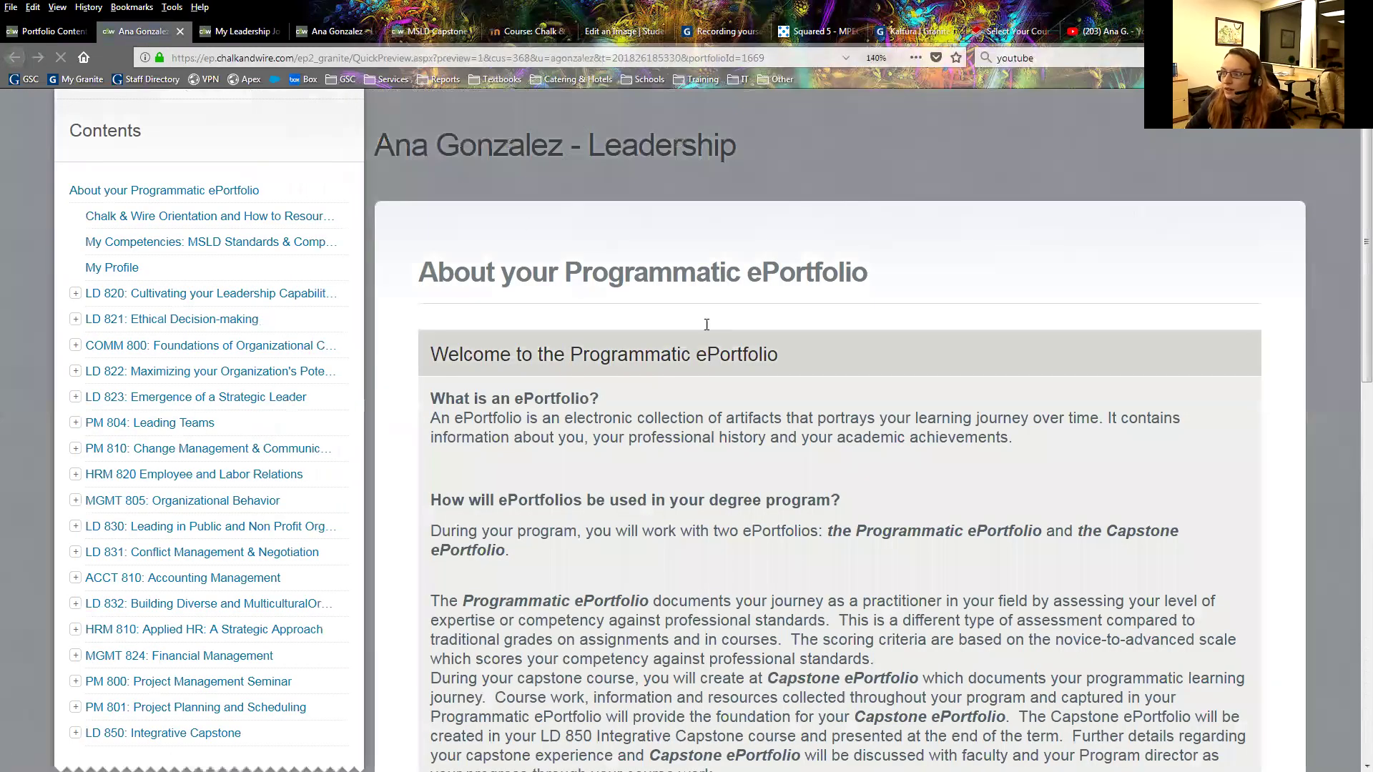
{"action": "left_click", "coordinate": [180, 31]}
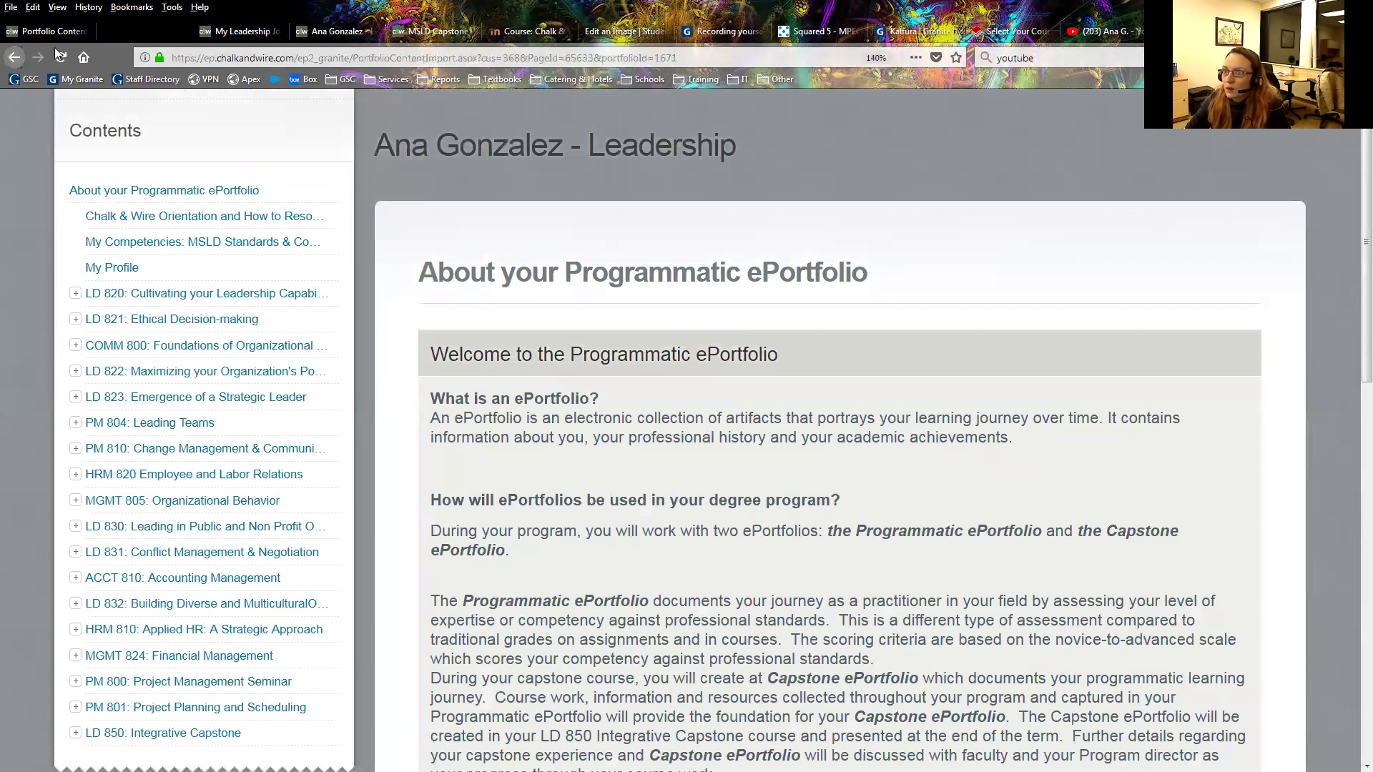
Import the ticked My Profile content and return to the My Journey Begins page.
{"action": "scroll", "coordinate": [558, 368], "scroll_direction": "down", "scroll_amount": 3}
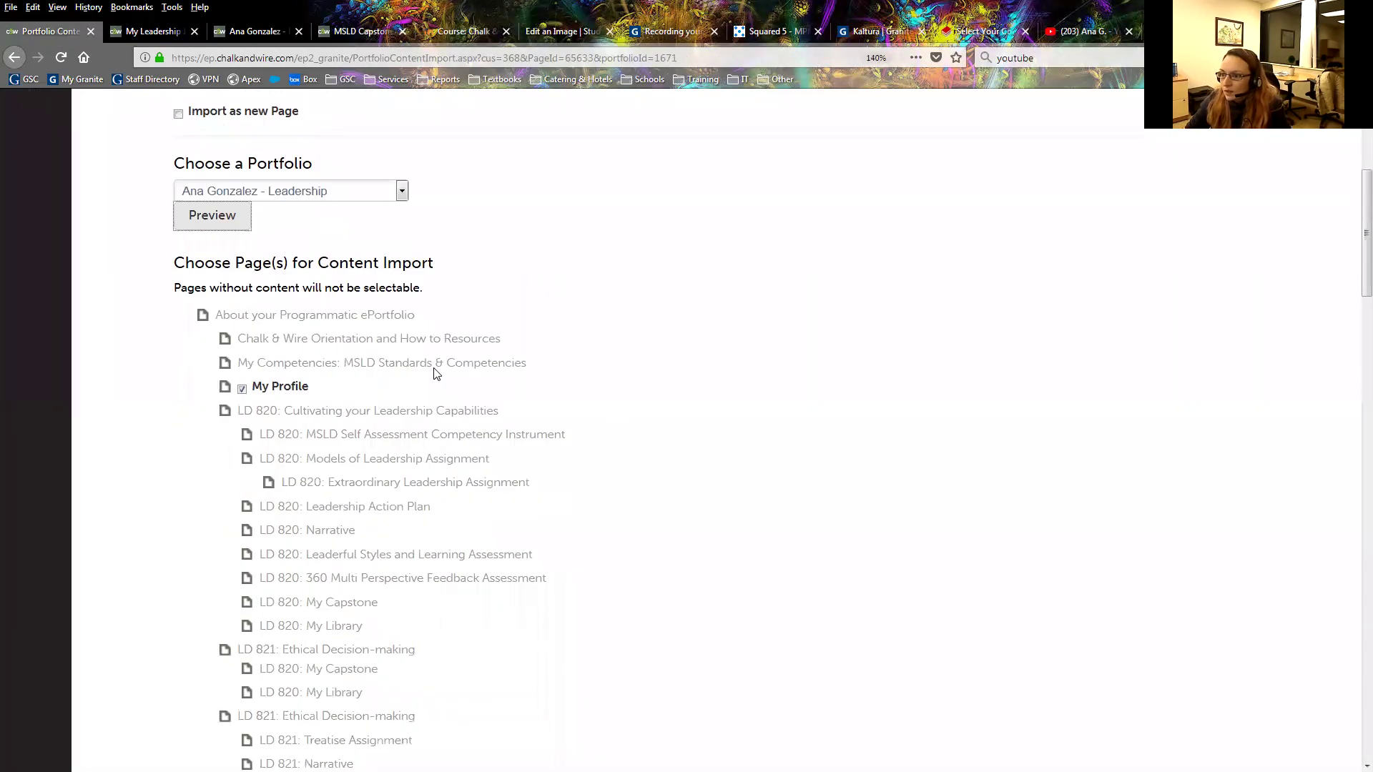
{"action": "scroll", "coordinate": [710, 446], "scroll_direction": "down", "scroll_amount": 4}
{"action": "scroll", "coordinate": [803, 420], "scroll_direction": "up", "scroll_amount": 9}
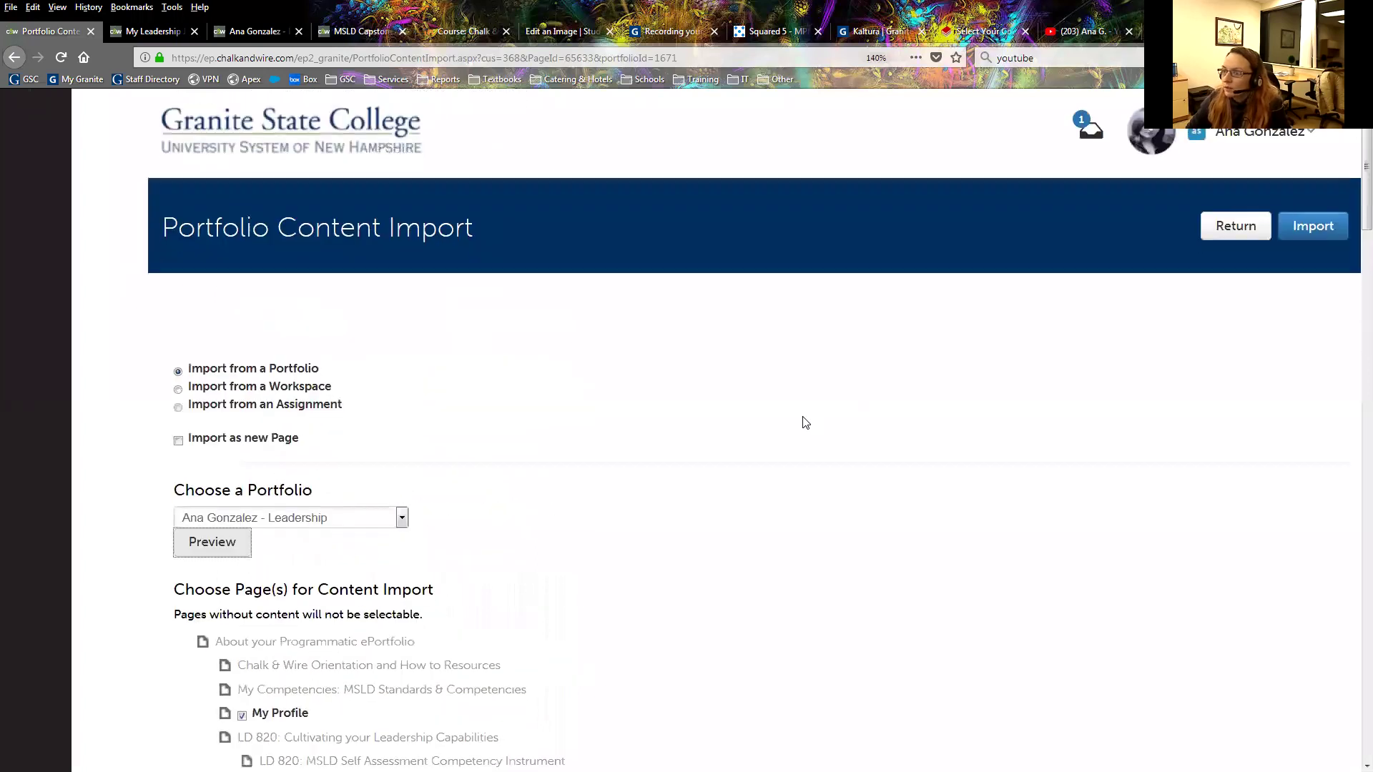
{"action": "left_click", "coordinate": [1315, 238]}
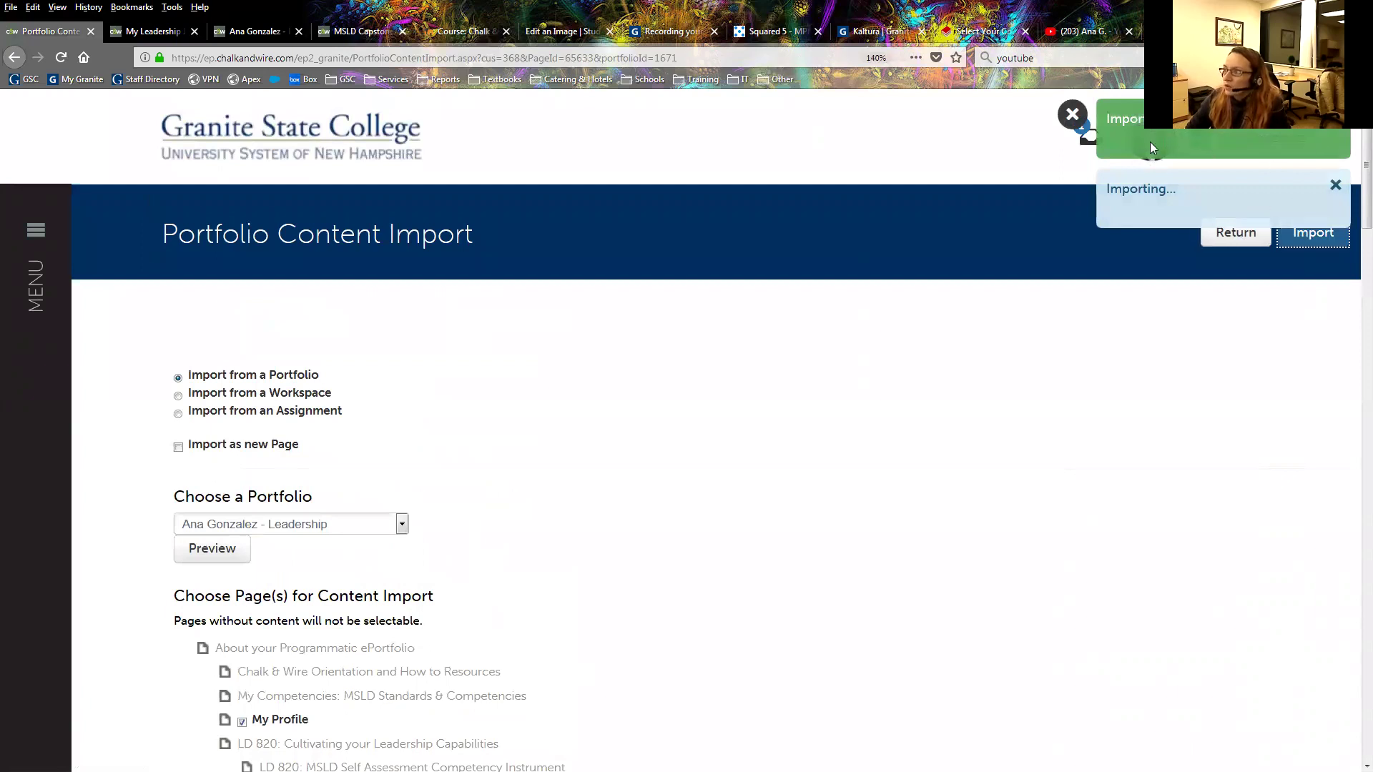
{"action": "left_click", "coordinate": [1234, 235]}
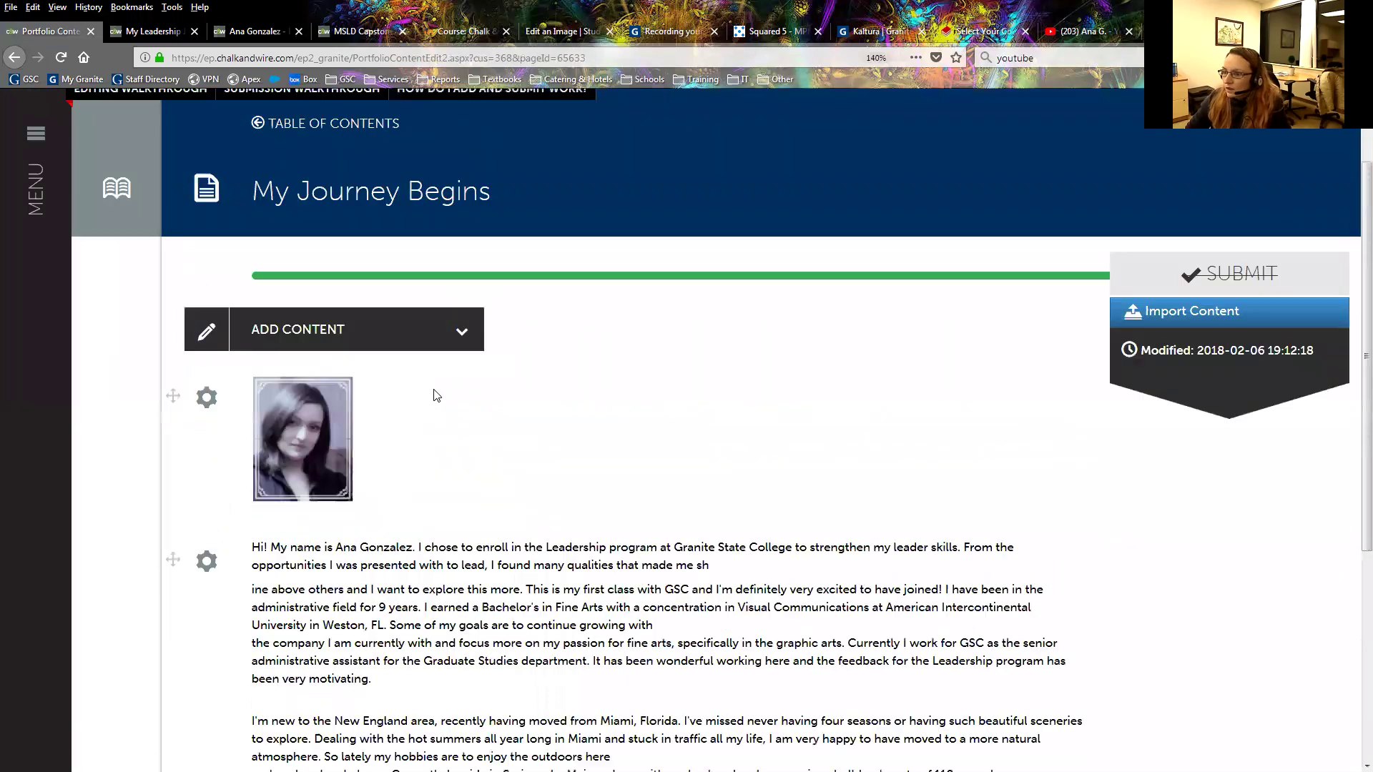
Review the imported photo, introduction and resume, then open the ADD CONTENT list.
{"action": "scroll", "coordinate": [677, 567], "scroll_direction": "down", "scroll_amount": 5}
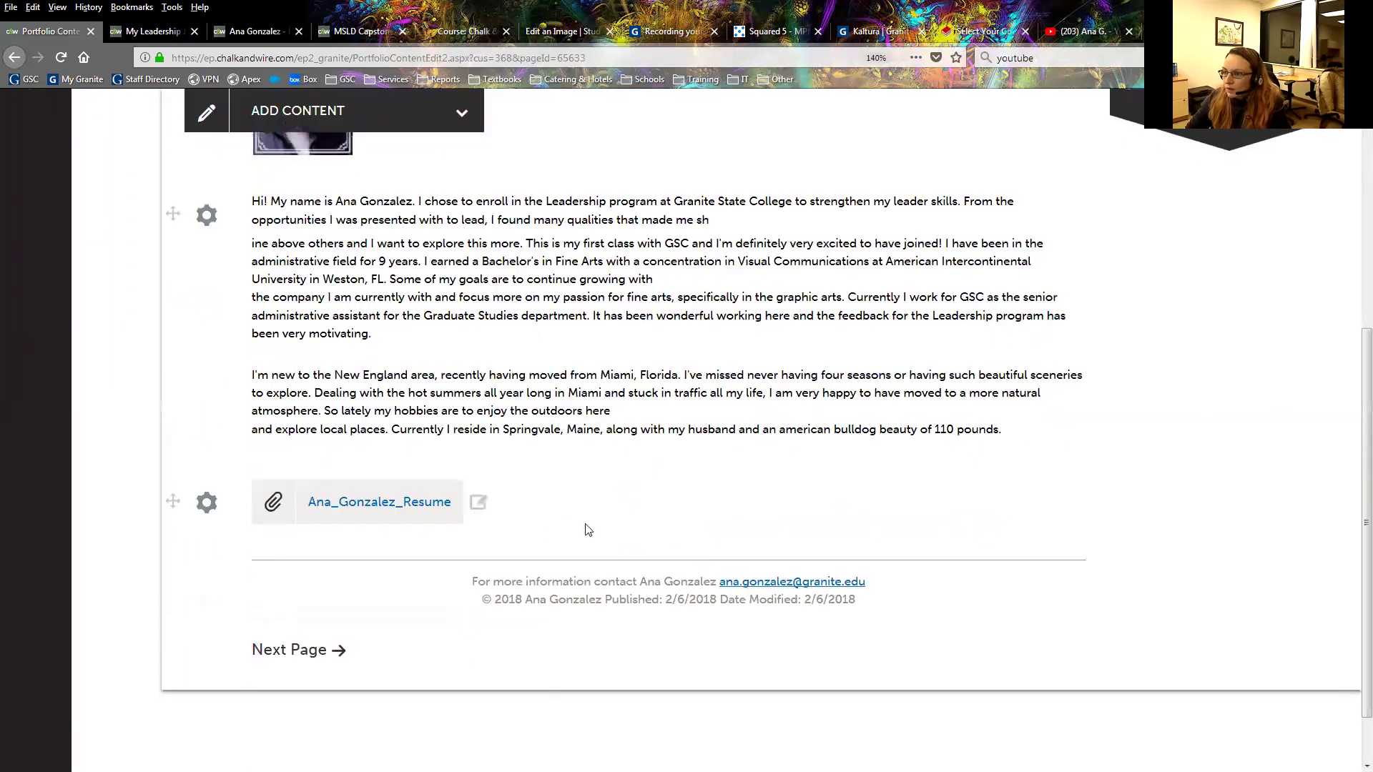
{"action": "scroll", "coordinate": [585, 530], "scroll_direction": "up", "scroll_amount": 3}
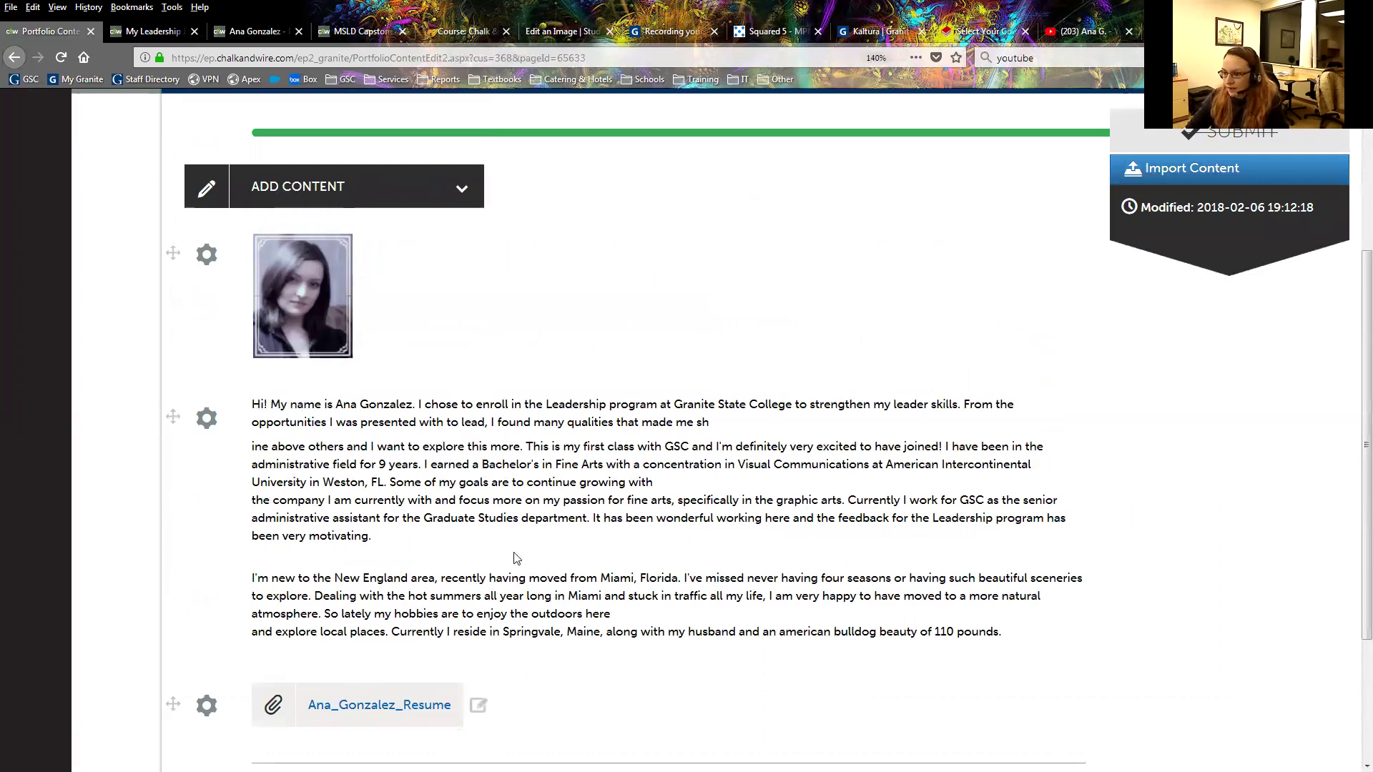
{"action": "scroll", "coordinate": [633, 508], "scroll_direction": "down", "scroll_amount": 3}
{"action": "scroll", "coordinate": [491, 426], "scroll_direction": "up", "scroll_amount": 5}
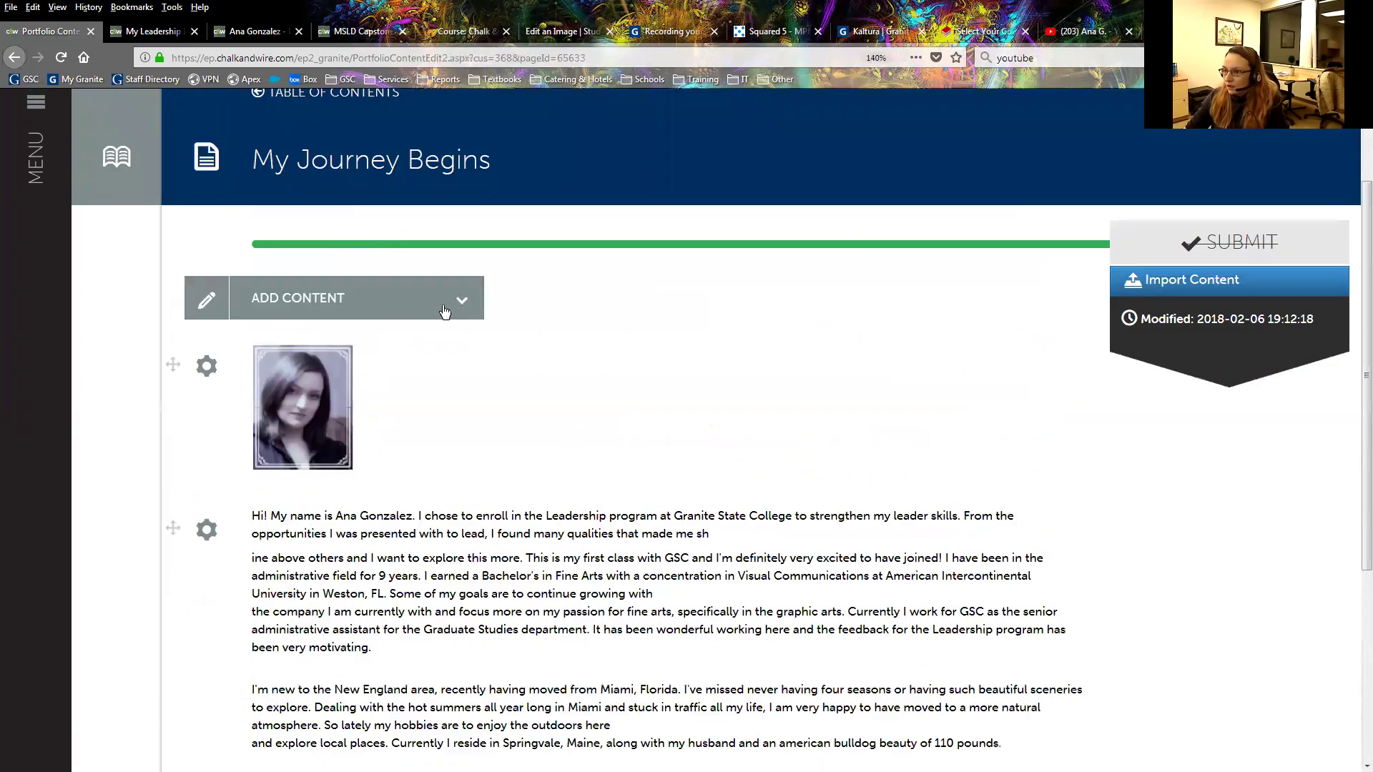
{"action": "left_click", "coordinate": [400, 312]}
{"action": "left_click", "coordinate": [391, 307]}
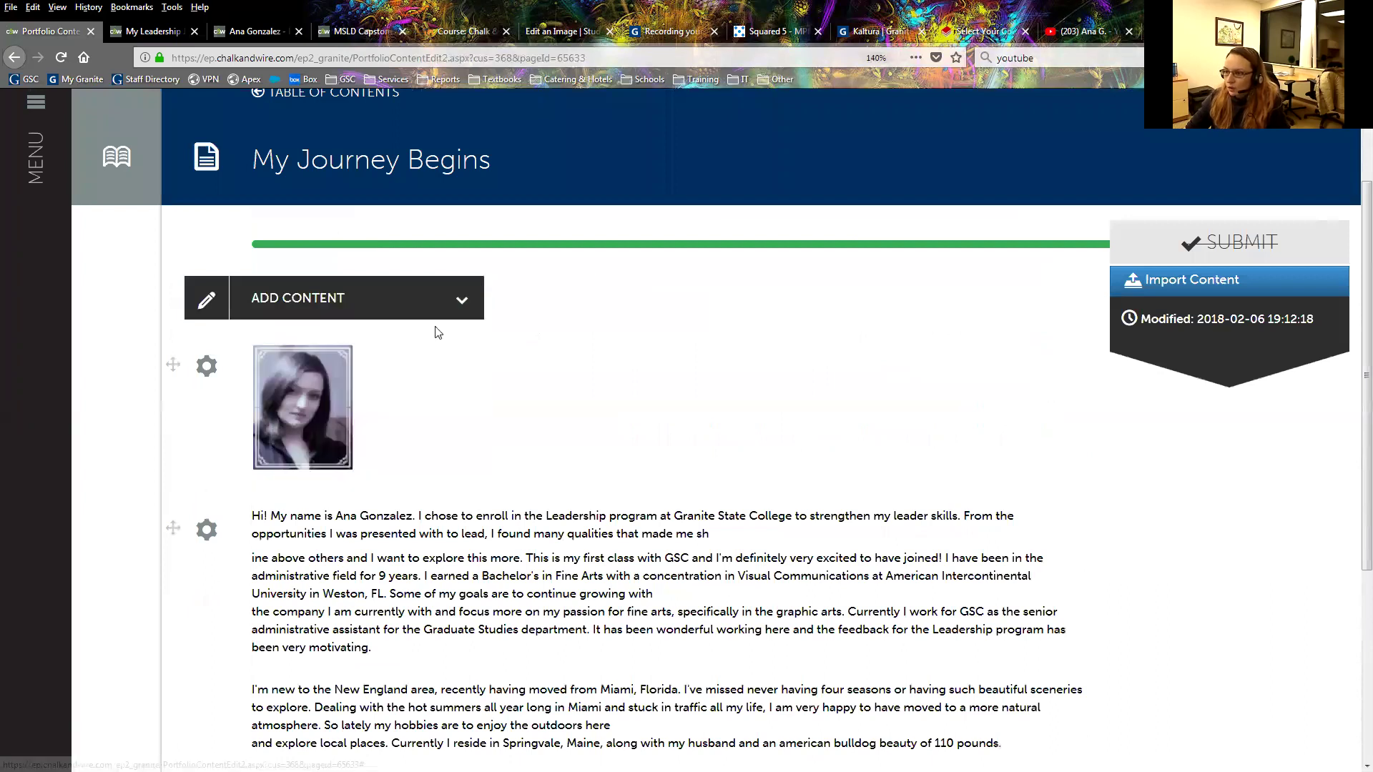
{"action": "left_click", "coordinate": [389, 306]}
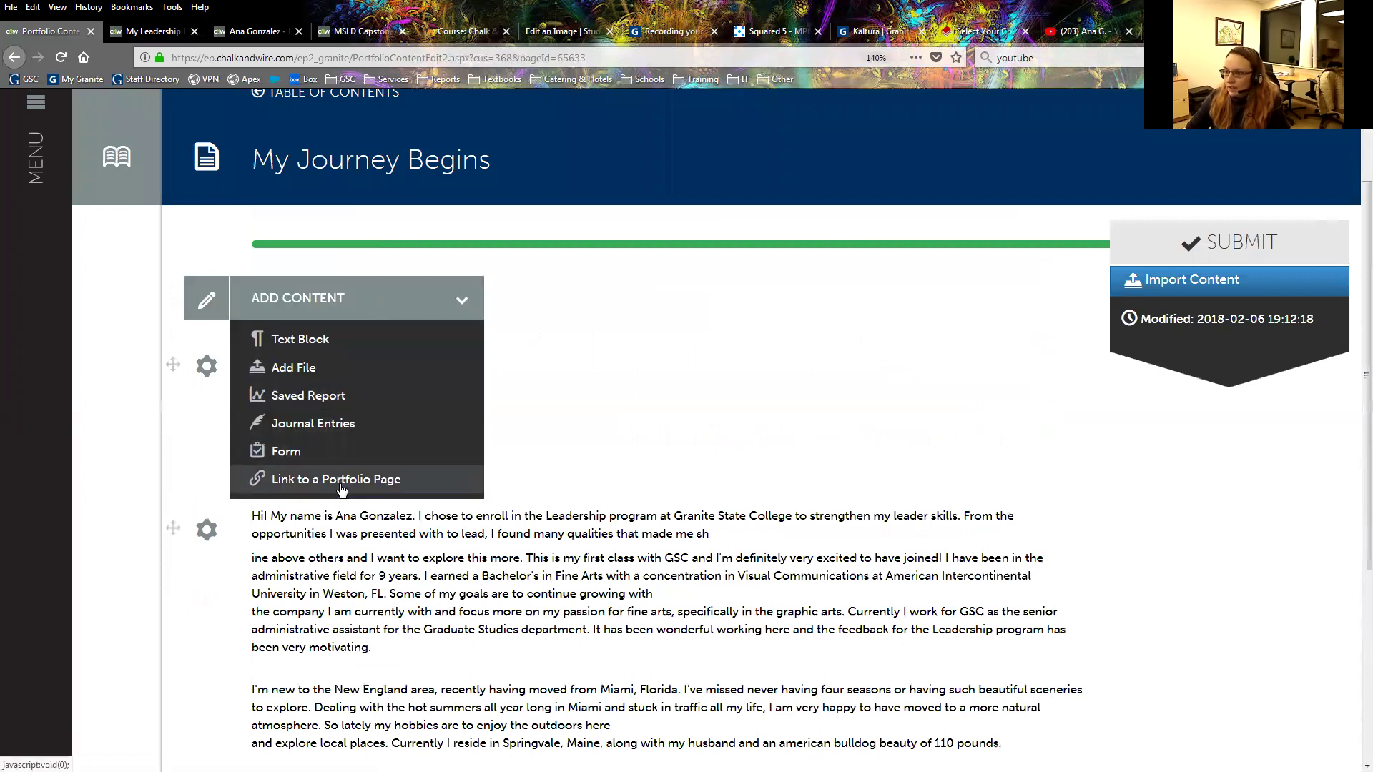
Insert a Link to a Portfolio Page block below the resume targeting LD 820.
{"action": "left_click", "coordinate": [407, 486]}
{"action": "scroll", "coordinate": [336, 643], "scroll_direction": "down", "scroll_amount": 6}
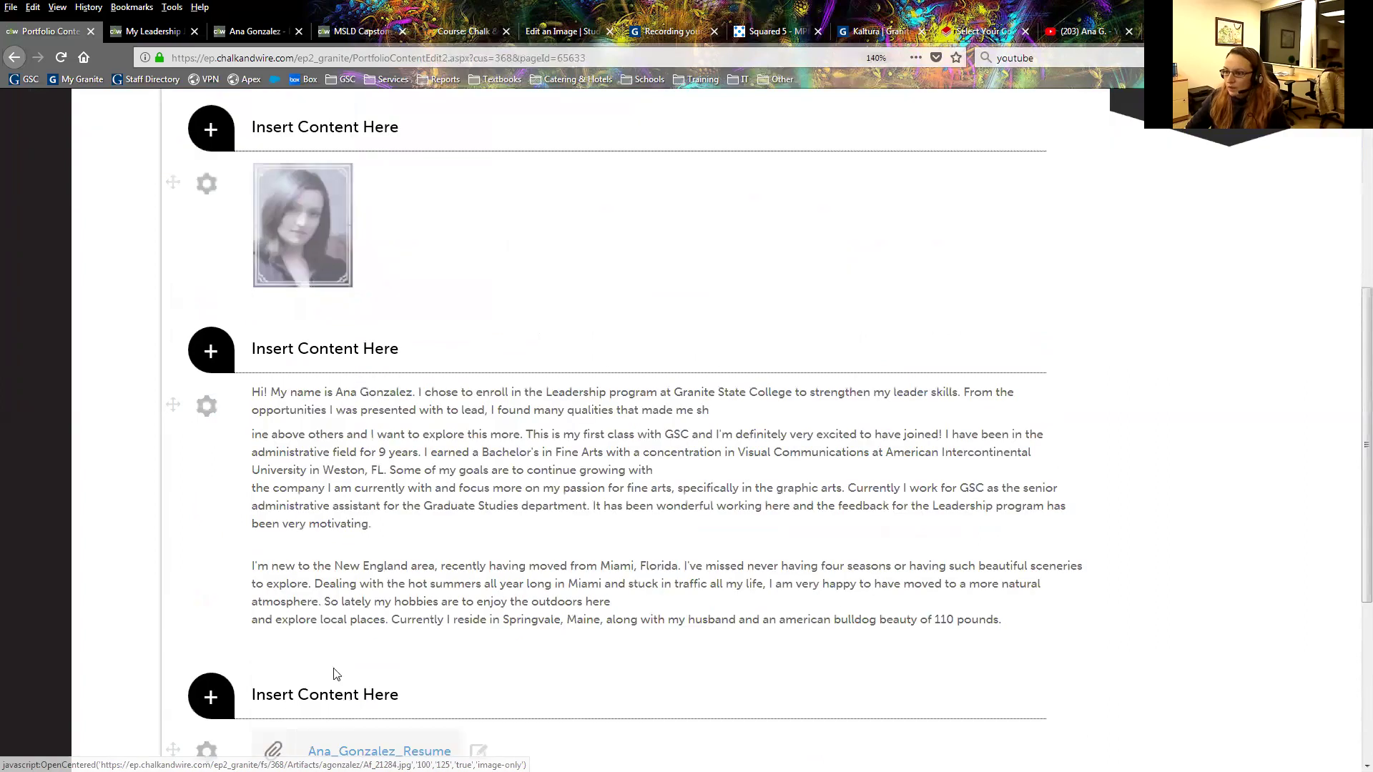
{"action": "left_click", "coordinate": [343, 609]}
{"action": "left_click", "coordinate": [514, 439]}
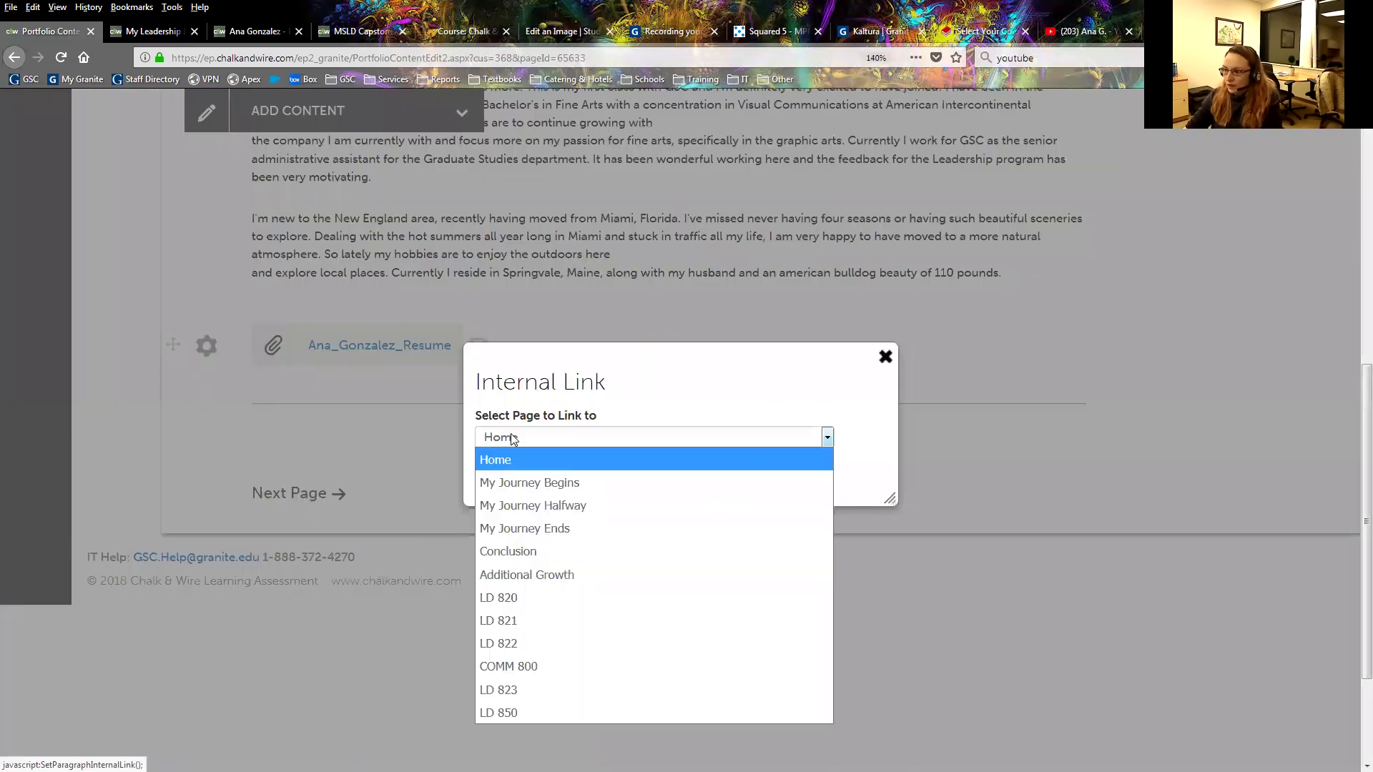
{"action": "left_click", "coordinate": [532, 596]}
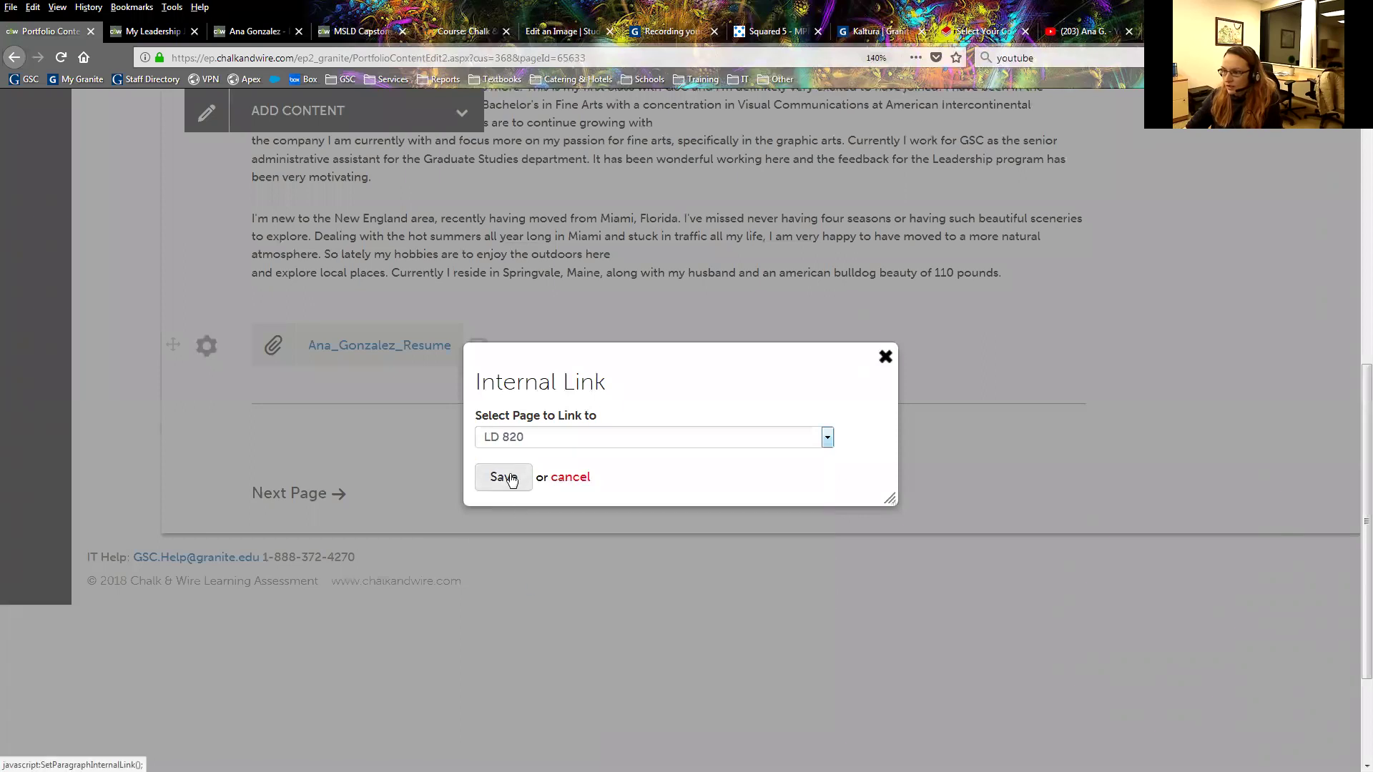
{"action": "left_click", "coordinate": [502, 475]}
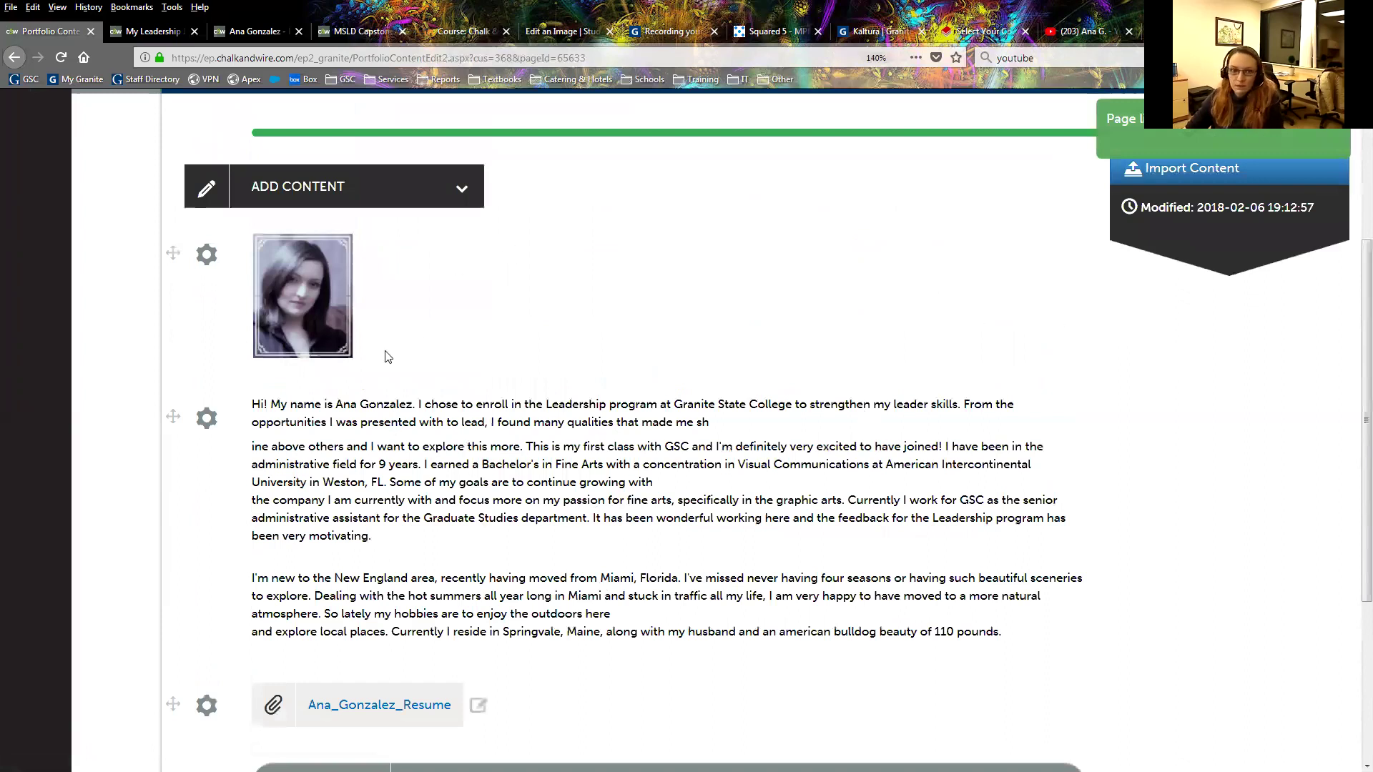
{"action": "scroll", "coordinate": [386, 354], "scroll_direction": "down", "scroll_amount": 1}
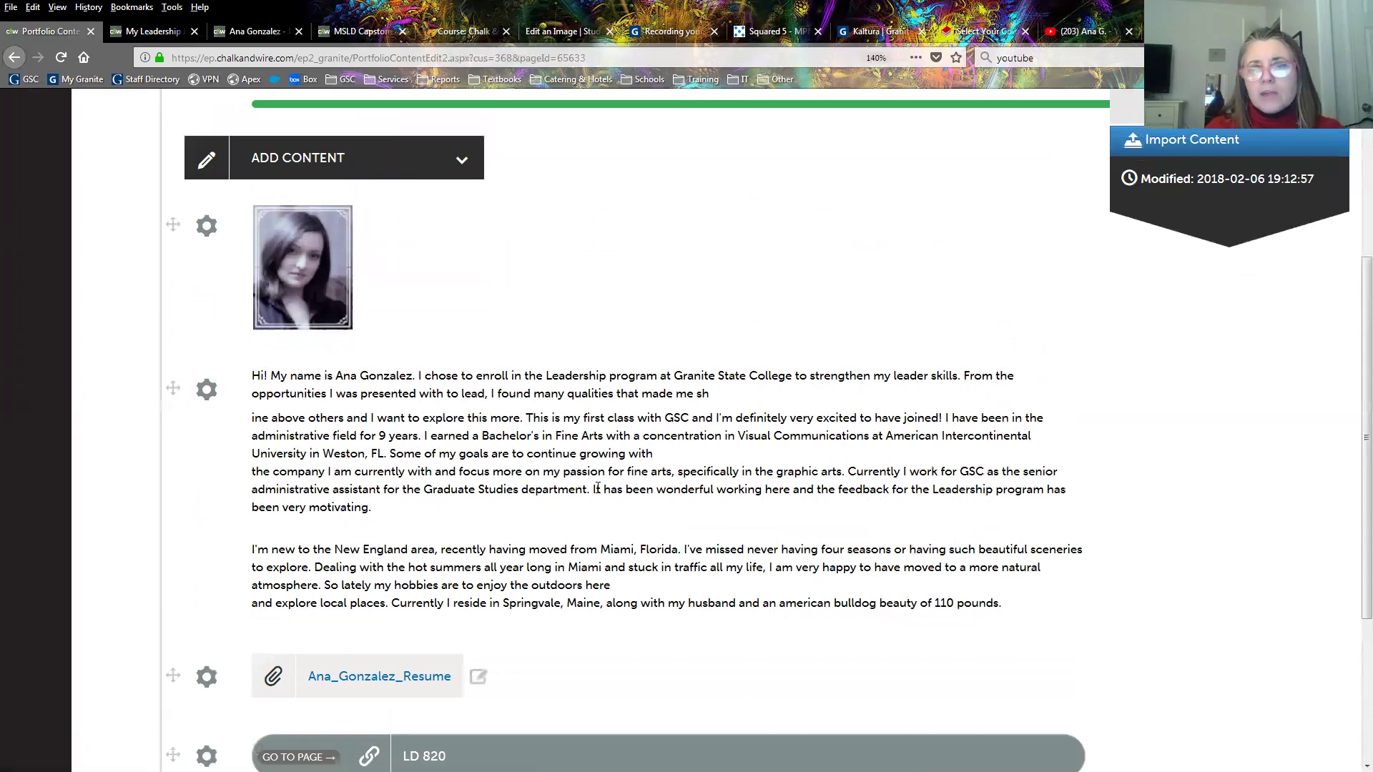
{"action": "scroll", "coordinate": [614, 556], "scroll_direction": "down", "scroll_amount": 2}
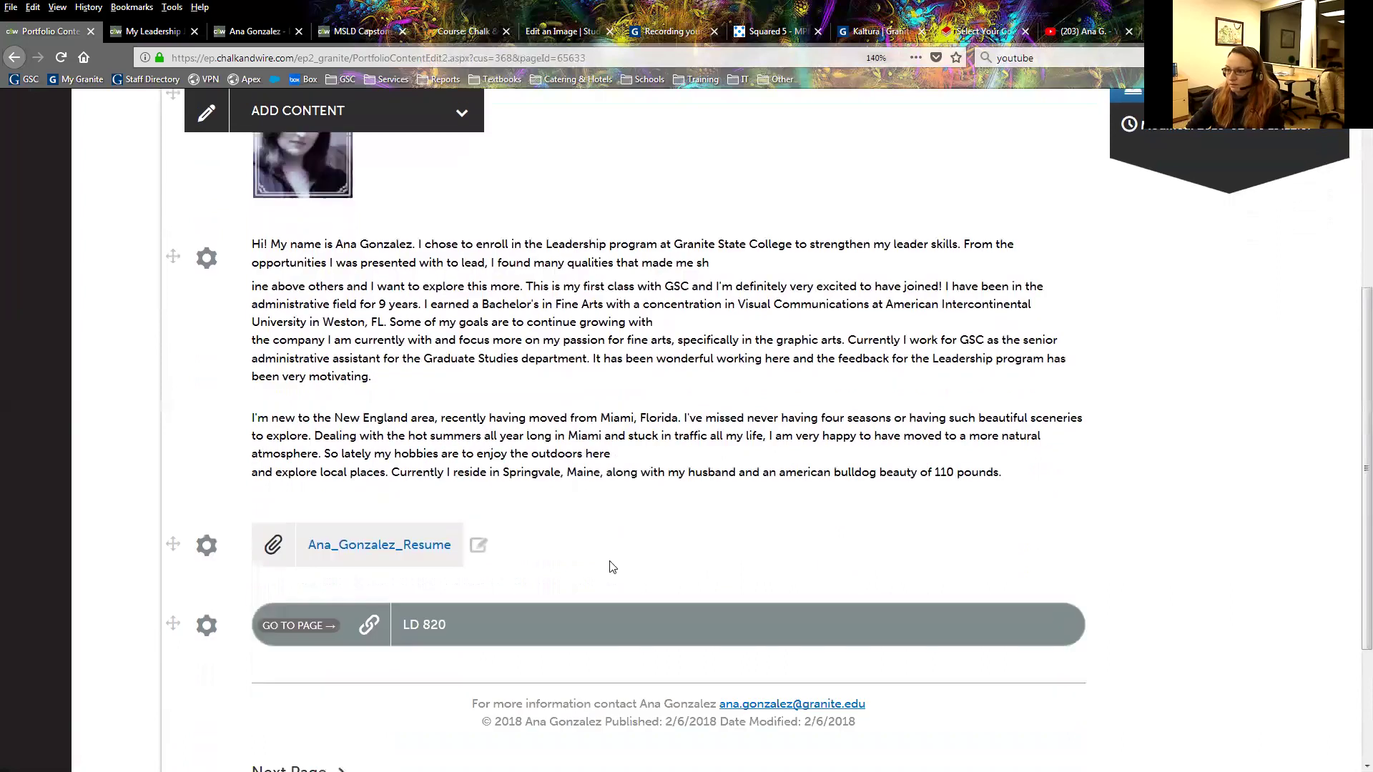
{"action": "scroll", "coordinate": [363, 279], "scroll_direction": "up", "scroll_amount": 2}
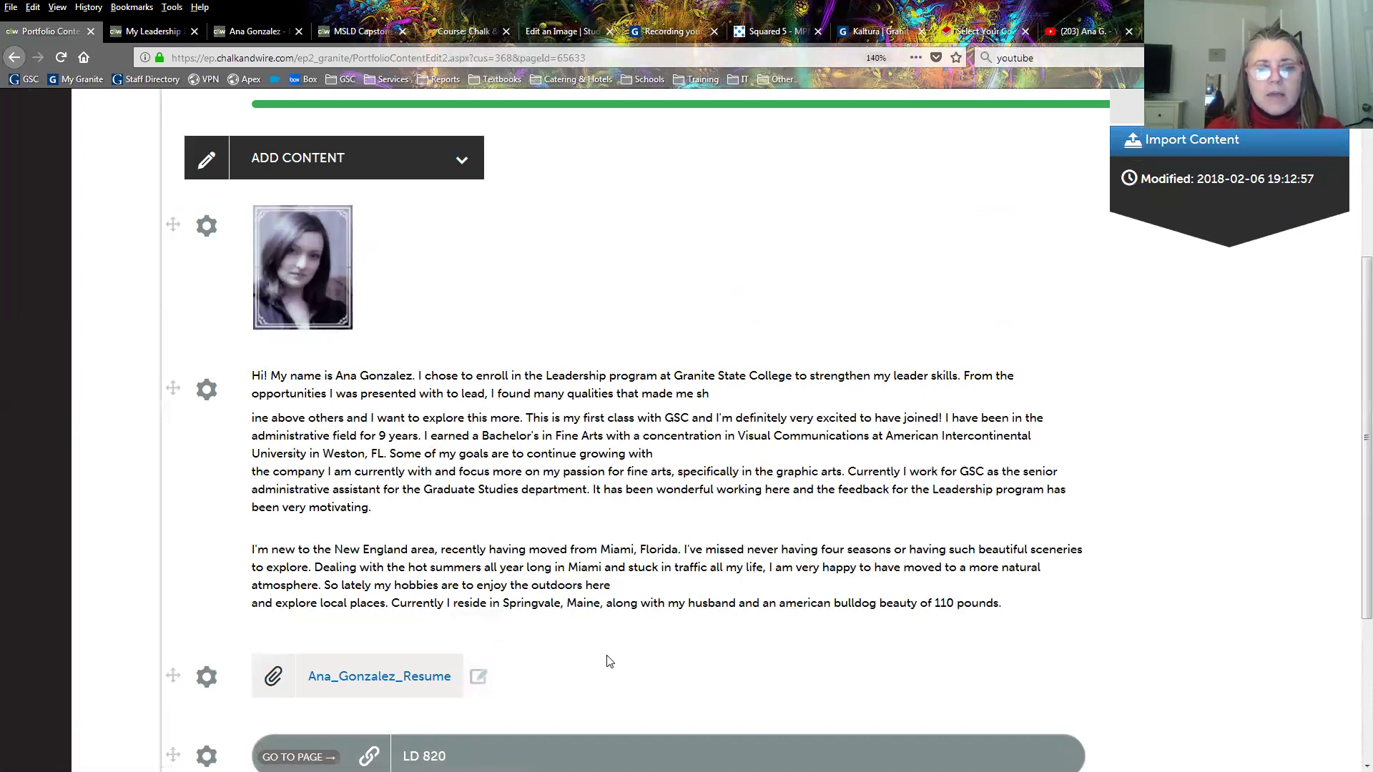
{"action": "left_click_drag", "start_coordinate": [270, 375], "coordinate": [652, 414]}
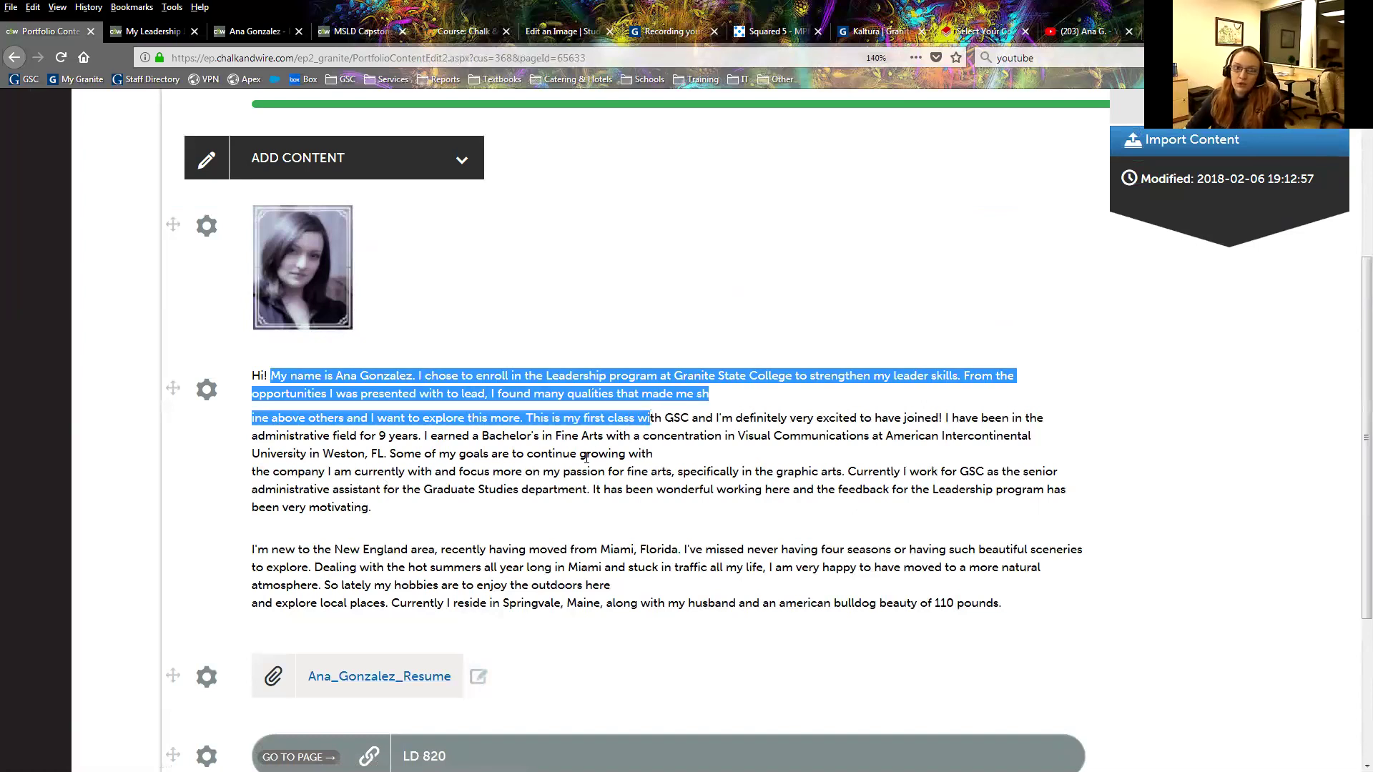
{"action": "left_click", "coordinate": [283, 380]}
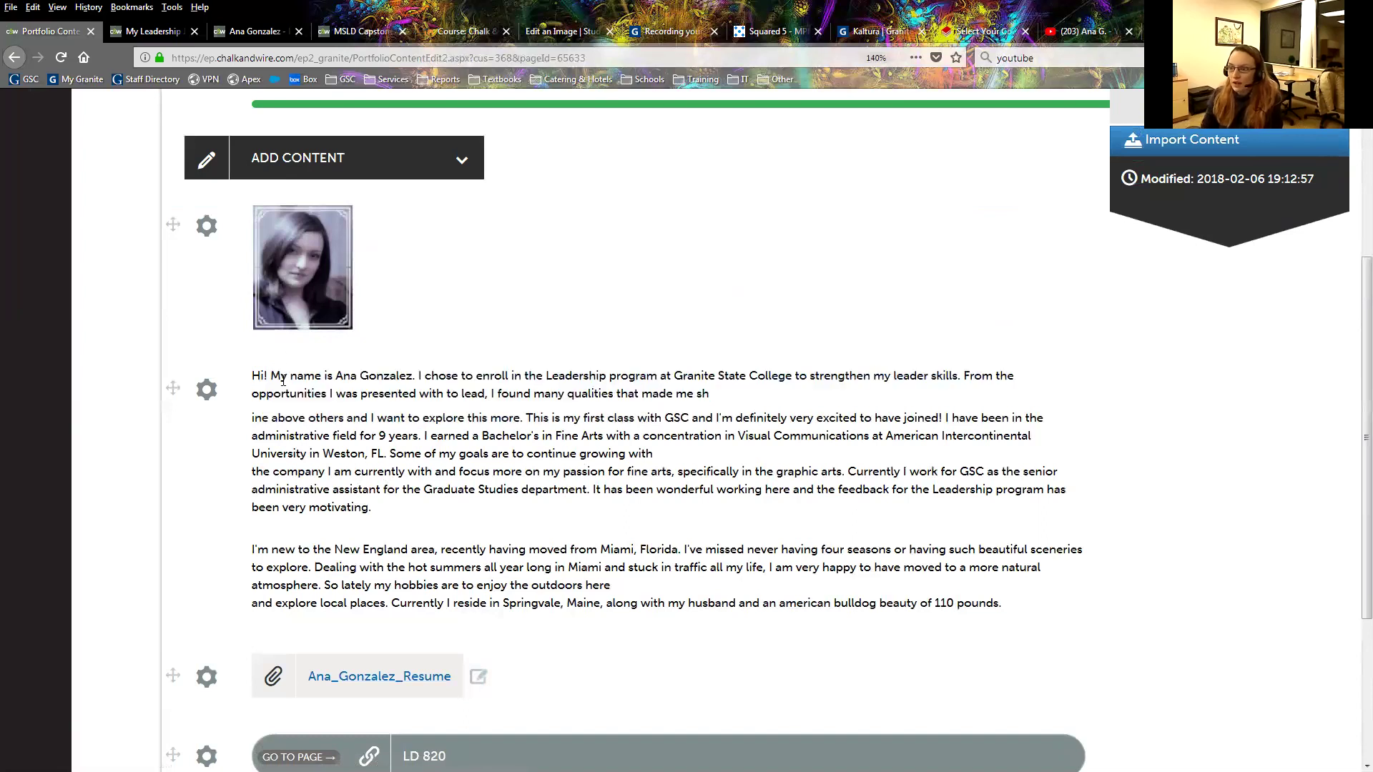
{"action": "left_click", "coordinate": [354, 158]}
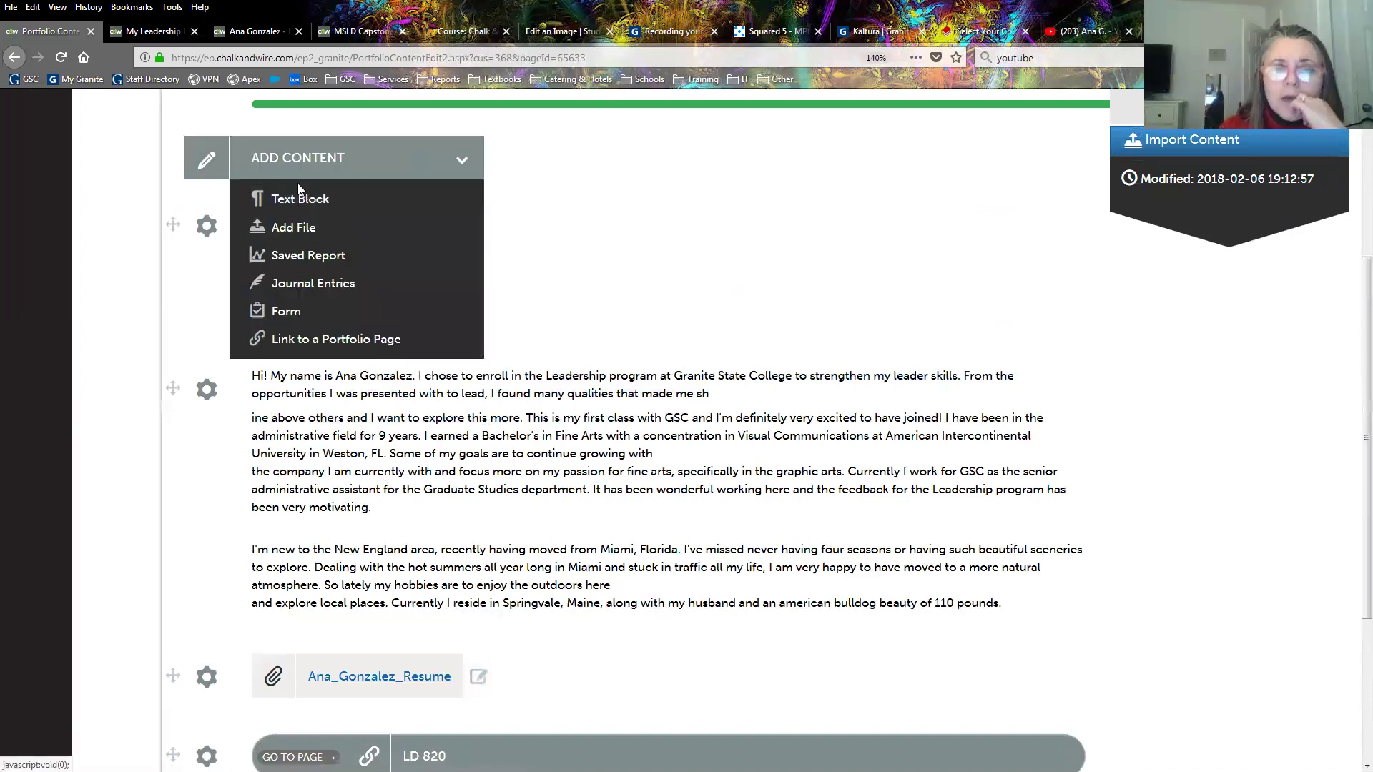
{"action": "left_click_drag", "start_coordinate": [384, 376], "coordinate": [252, 604]}
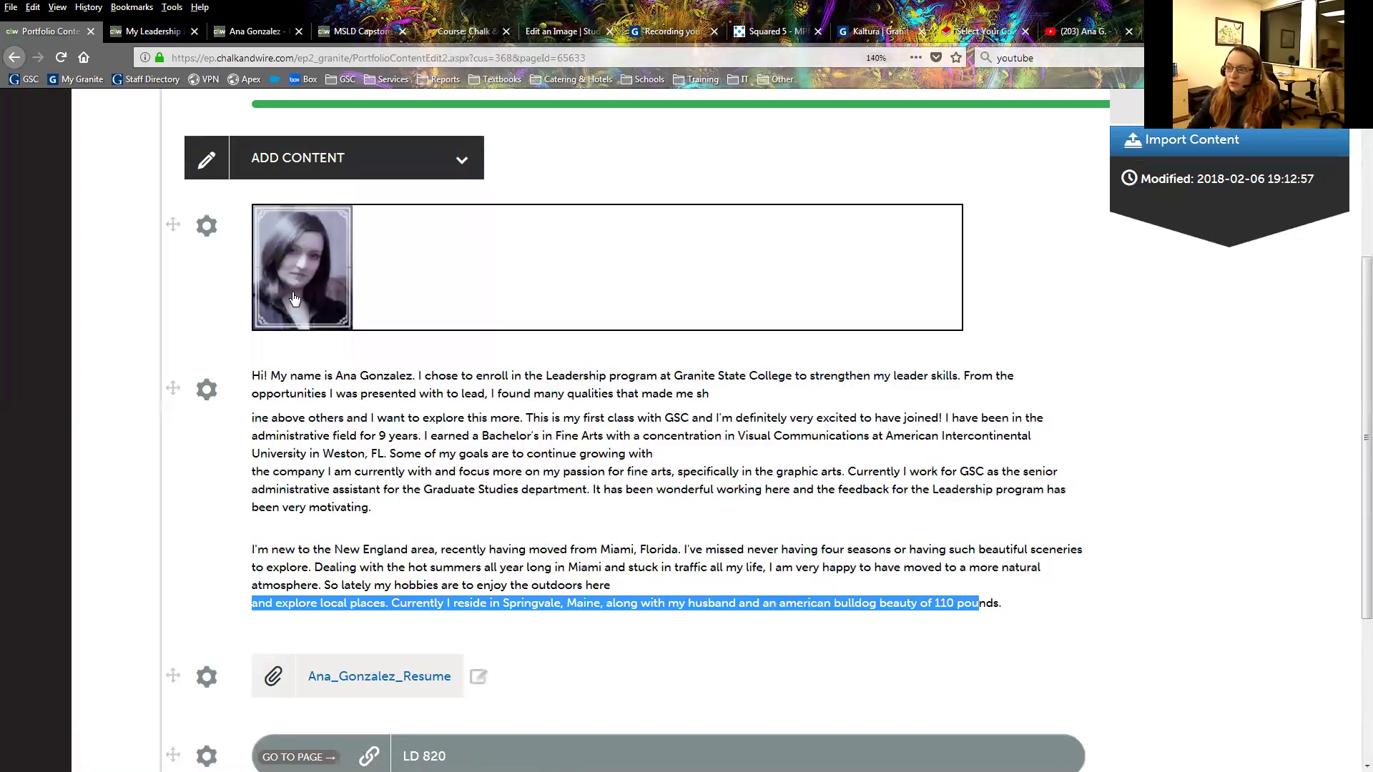
{"action": "left_click", "coordinate": [388, 486]}
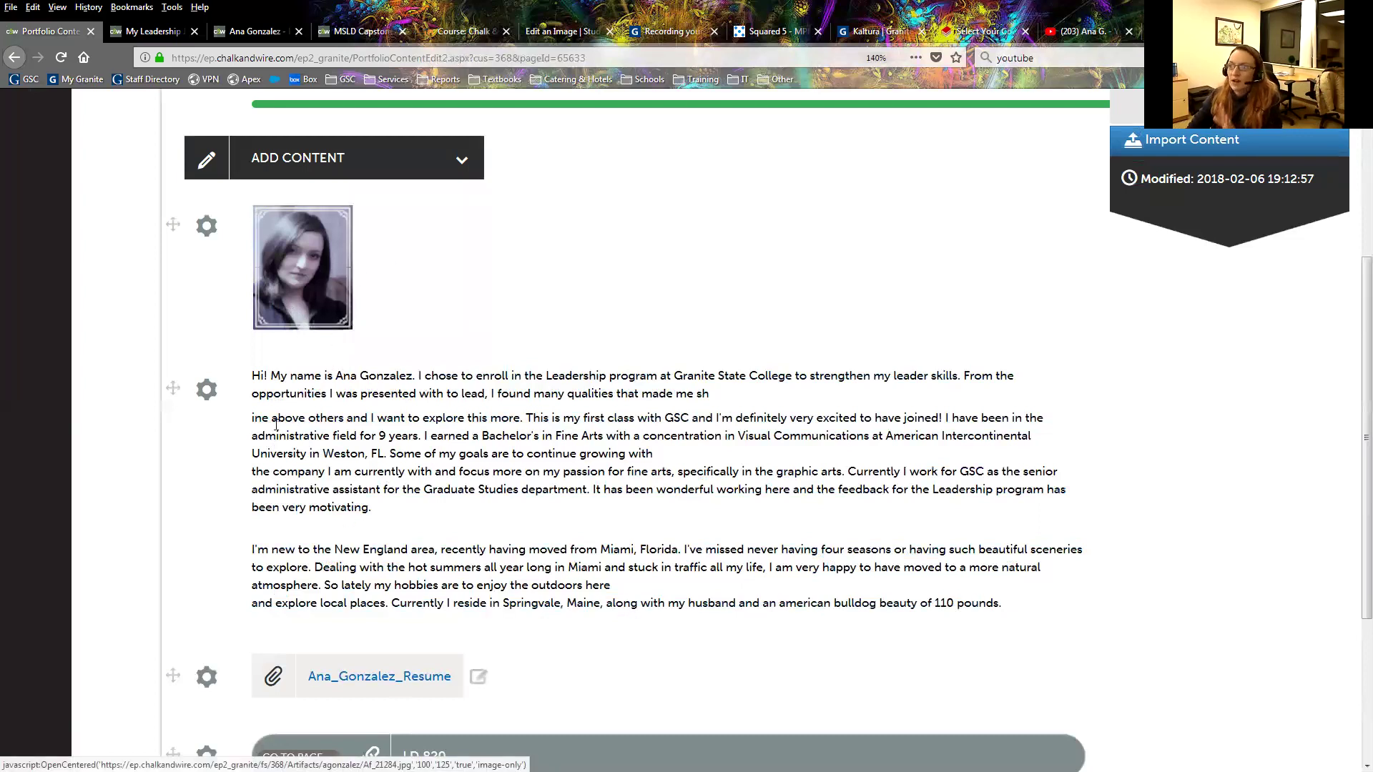
{"action": "left_click_drag", "start_coordinate": [290, 376], "coordinate": [481, 395]}
{"action": "left_click", "coordinate": [501, 407]}
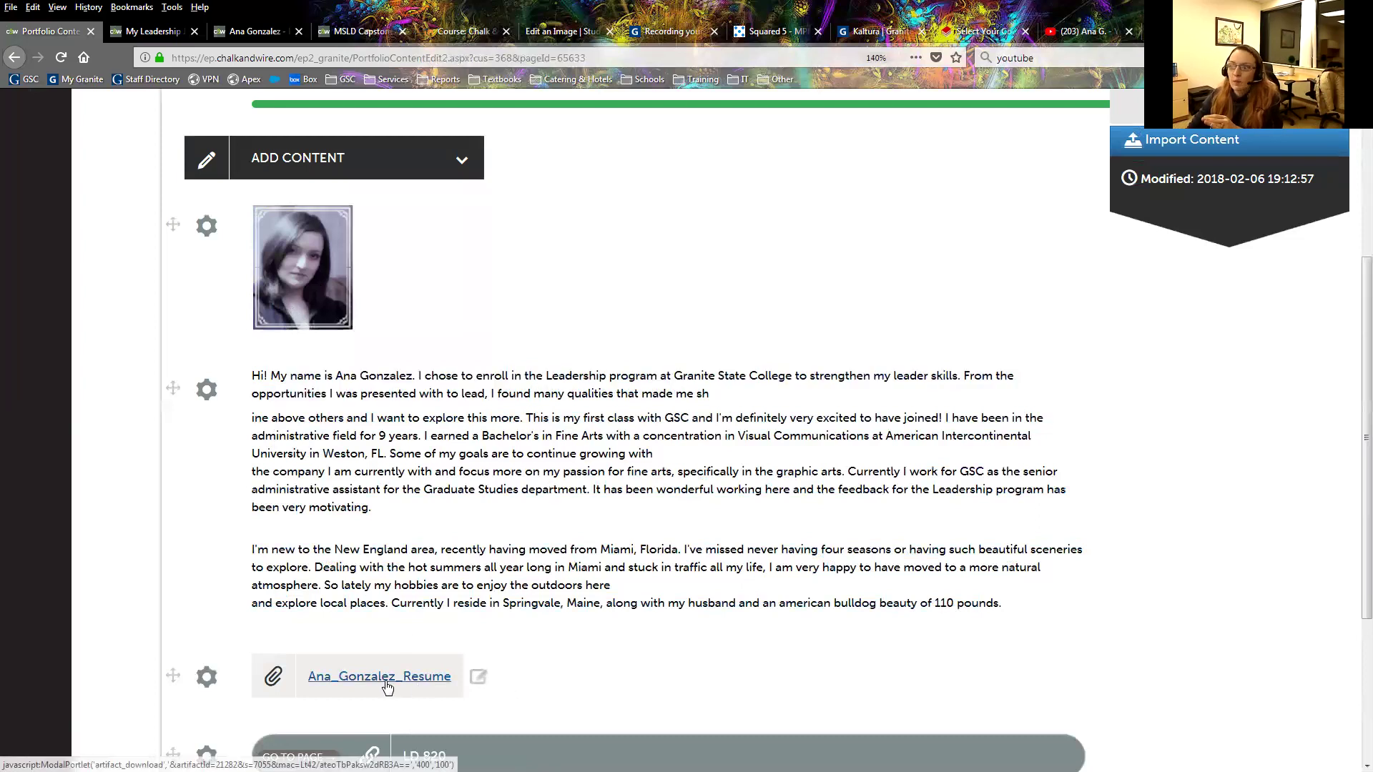
{"action": "scroll", "coordinate": [465, 545], "scroll_direction": "down", "scroll_amount": 3}
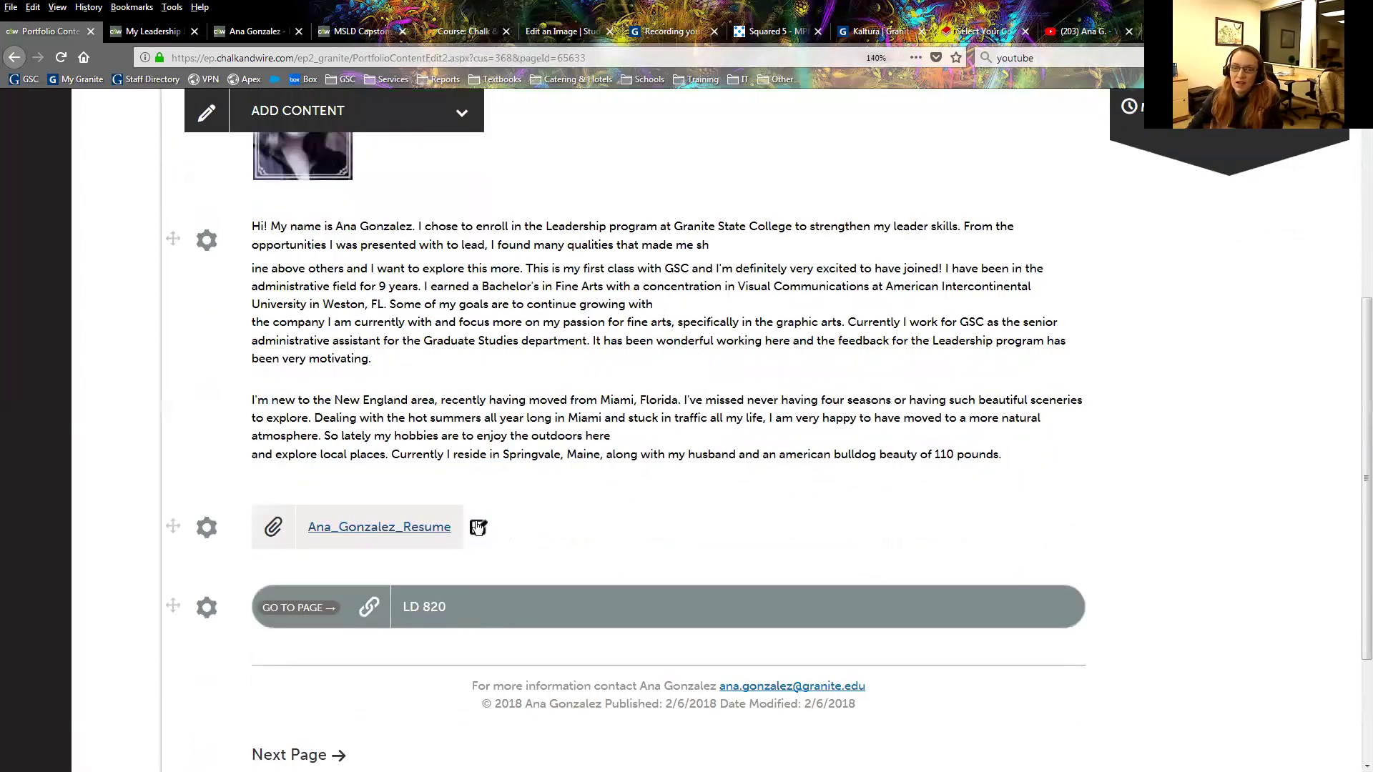
{"action": "scroll", "coordinate": [472, 530], "scroll_direction": "up", "scroll_amount": 3}
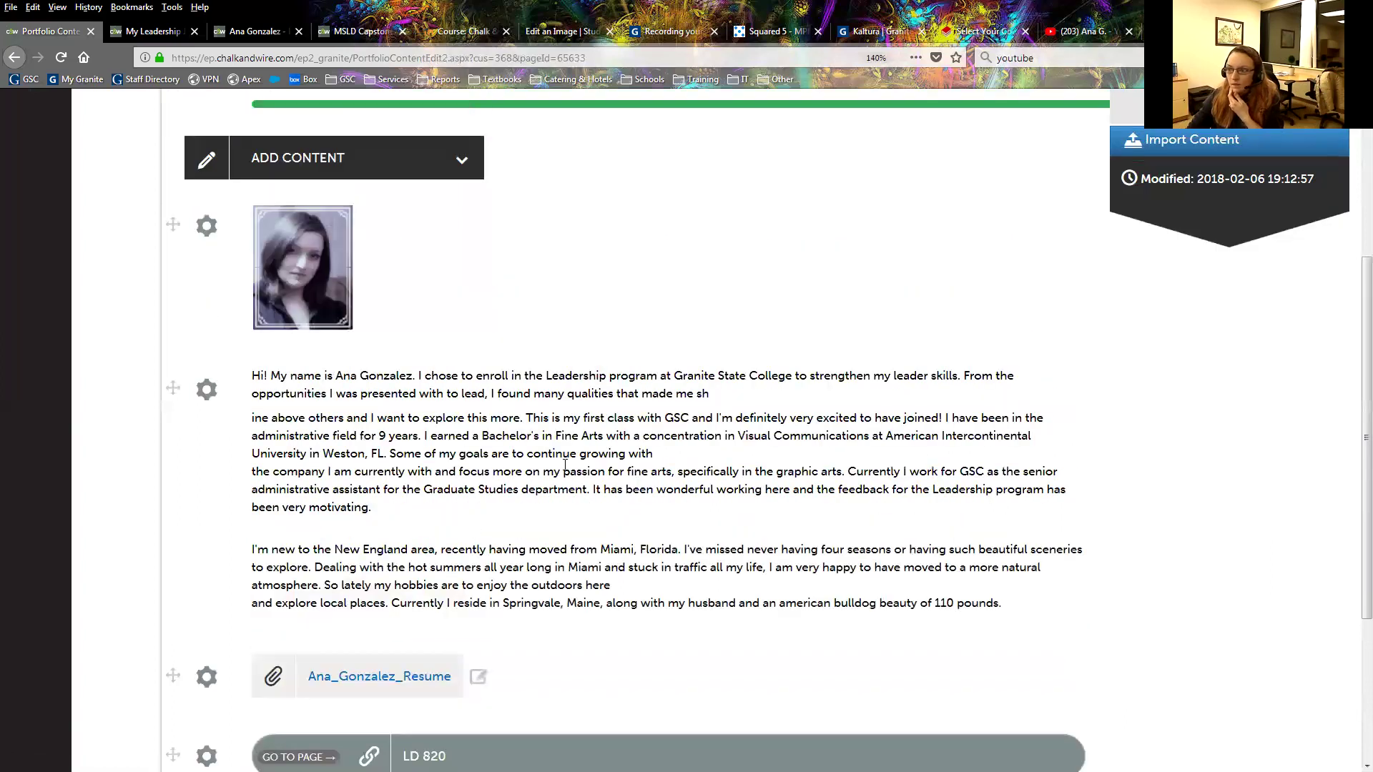
{"action": "scroll", "coordinate": [565, 465], "scroll_direction": "up", "scroll_amount": 2}
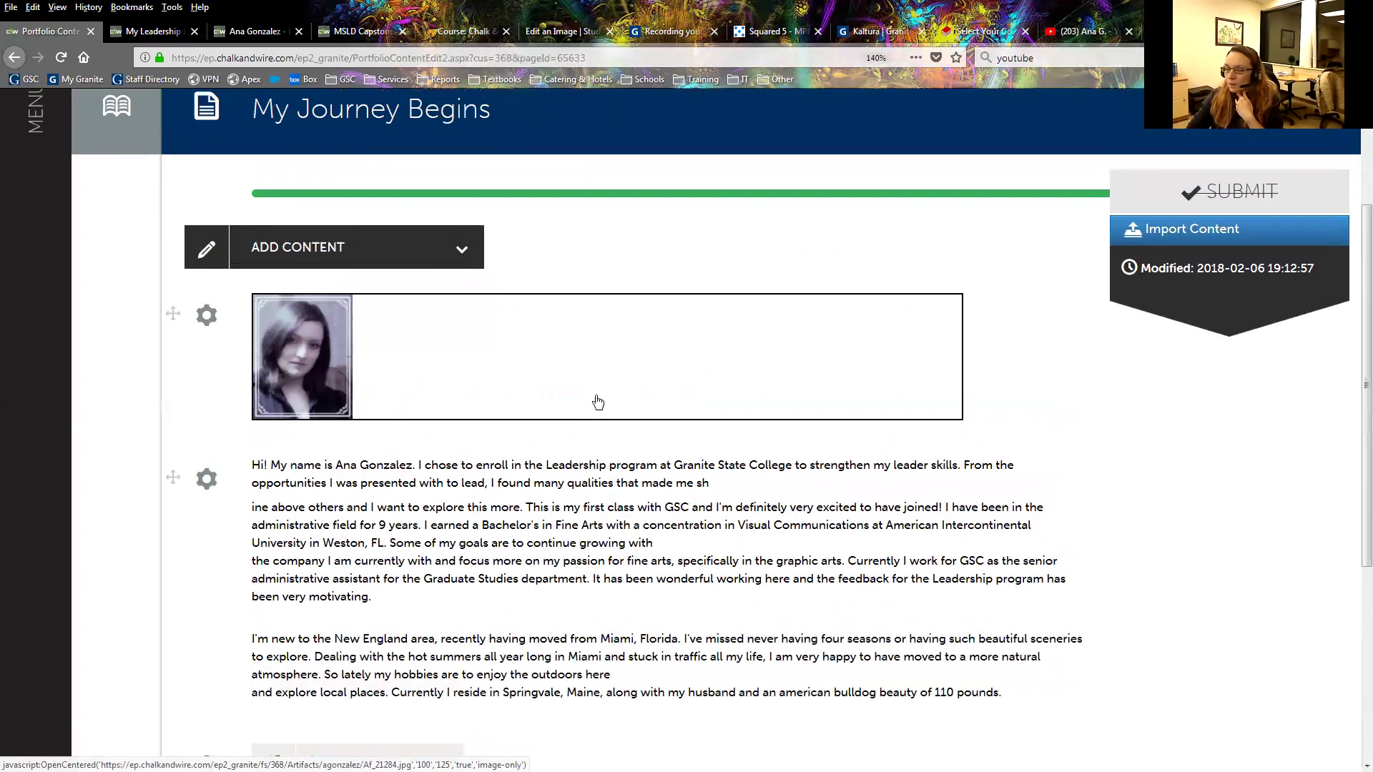
{"action": "scroll", "coordinate": [440, 497], "scroll_direction": "down", "scroll_amount": 2}
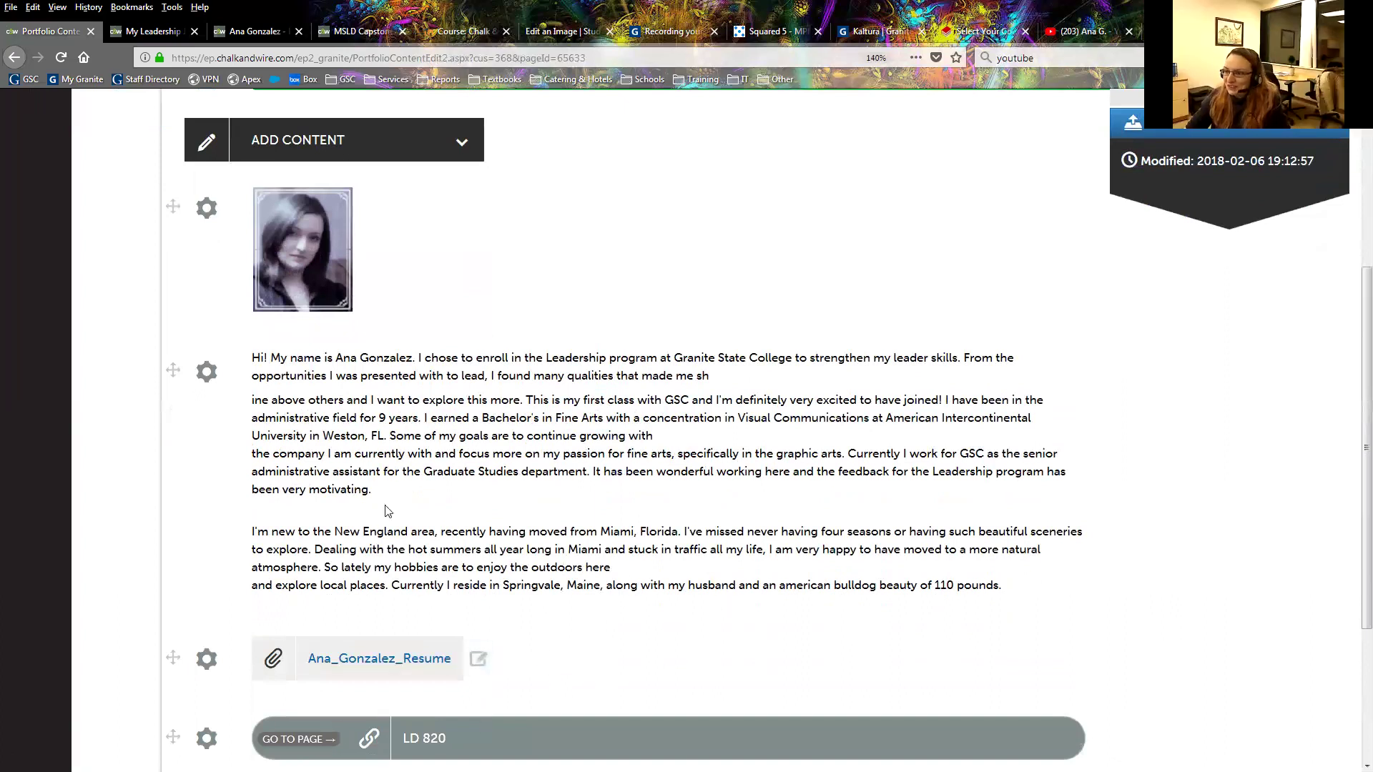
{"action": "scroll", "coordinate": [398, 380], "scroll_direction": "up", "scroll_amount": 2}
{"action": "scroll", "coordinate": [398, 591], "scroll_direction": "down", "scroll_amount": 4}
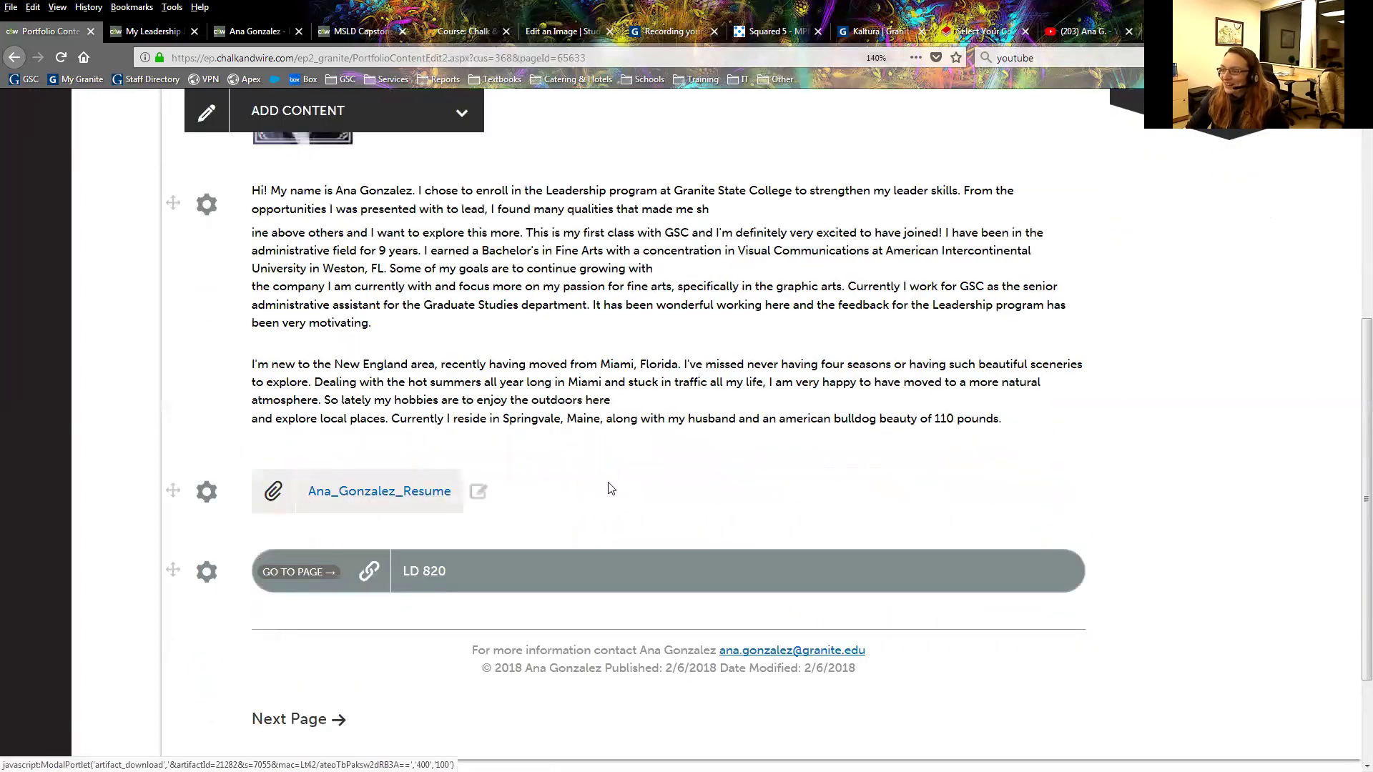
{"action": "scroll", "coordinate": [599, 473], "scroll_direction": "up", "scroll_amount": 5}
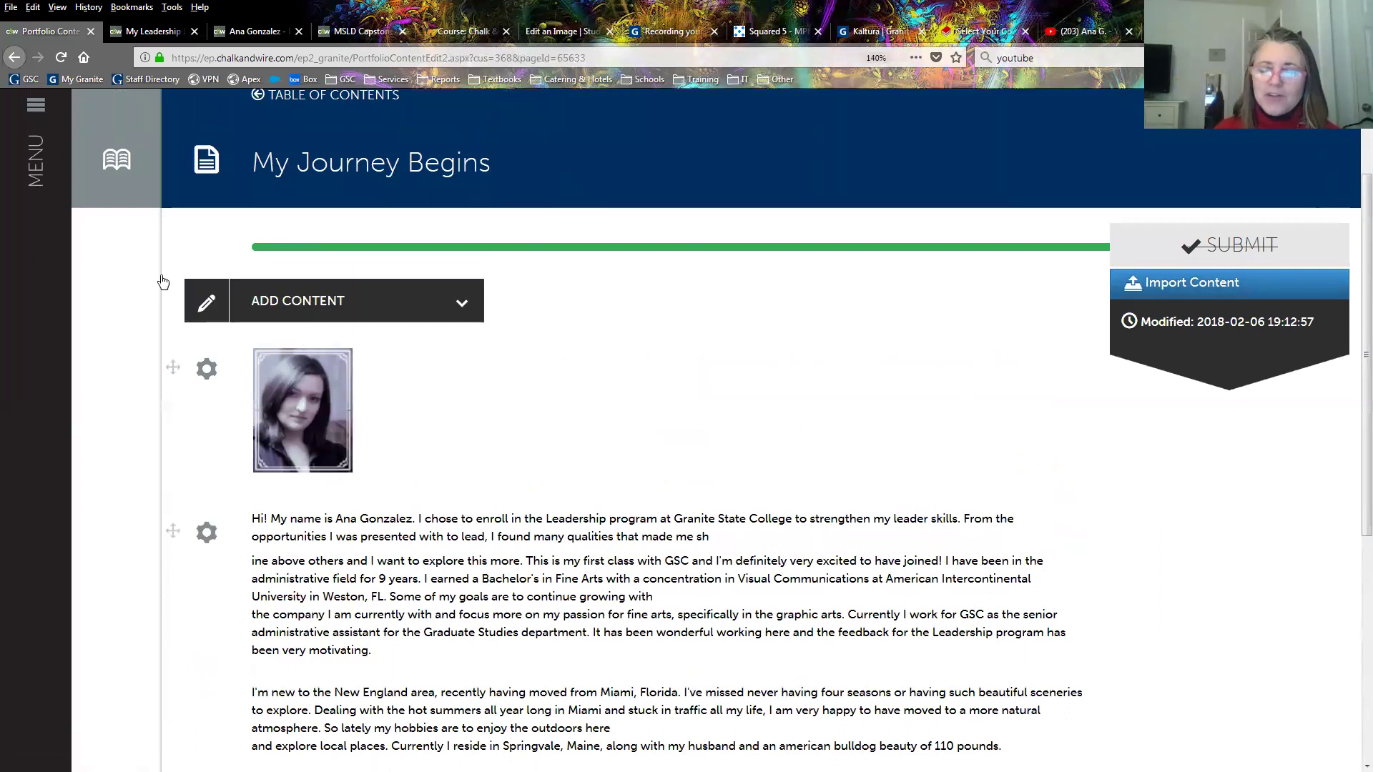
{"action": "scroll", "coordinate": [490, 383], "scroll_direction": "down", "scroll_amount": 4}
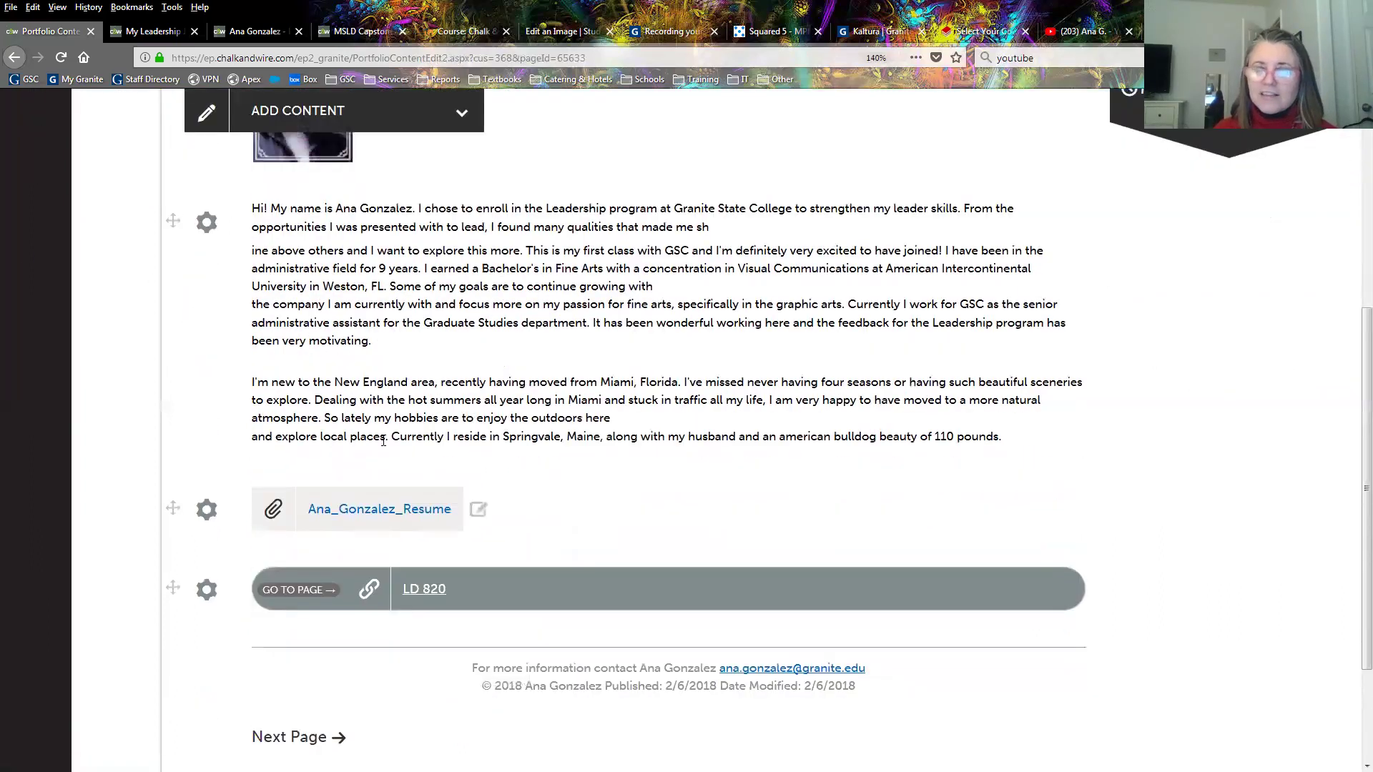
{"action": "scroll", "coordinate": [383, 441], "scroll_direction": "up", "scroll_amount": 3}
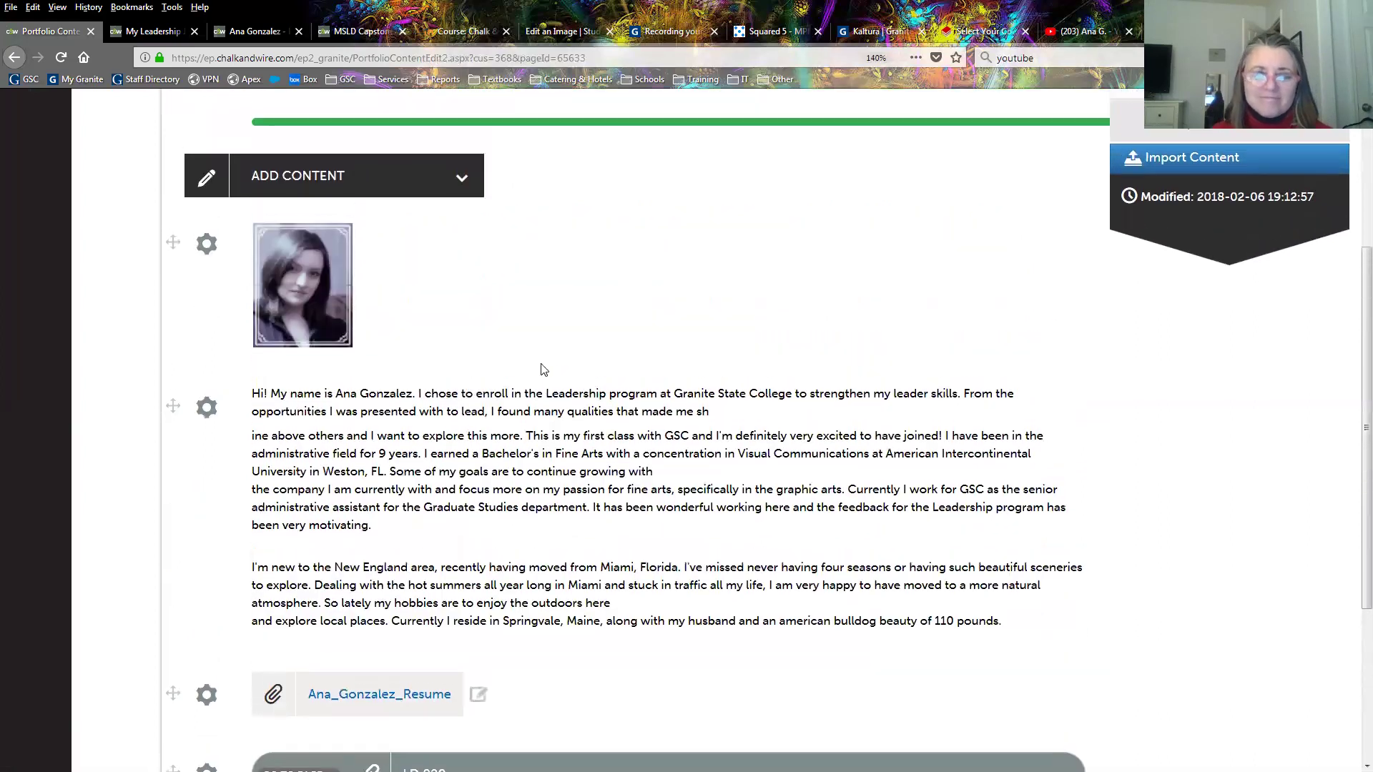
{"action": "scroll", "coordinate": [476, 294], "scroll_direction": "up", "scroll_amount": 2}
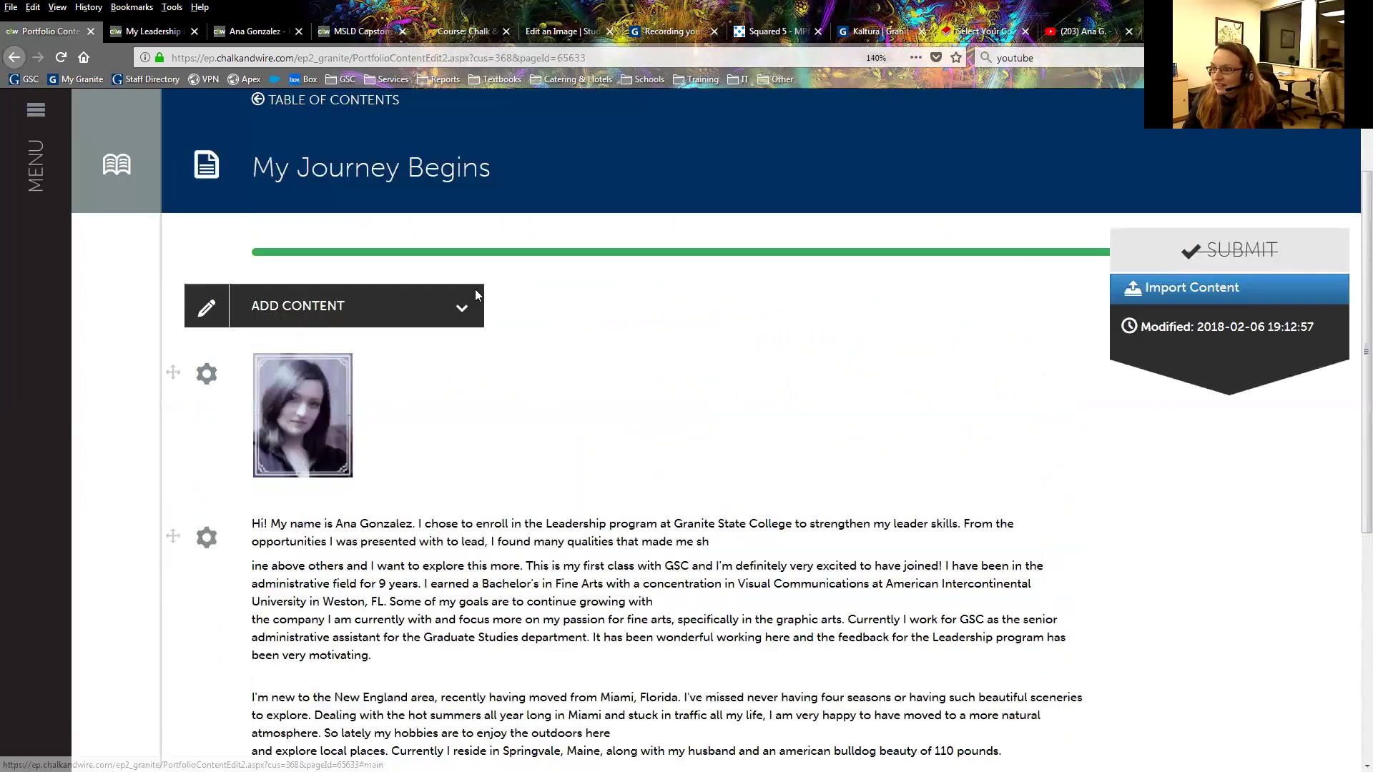
{"action": "scroll", "coordinate": [476, 294], "scroll_direction": "up", "scroll_amount": 1}
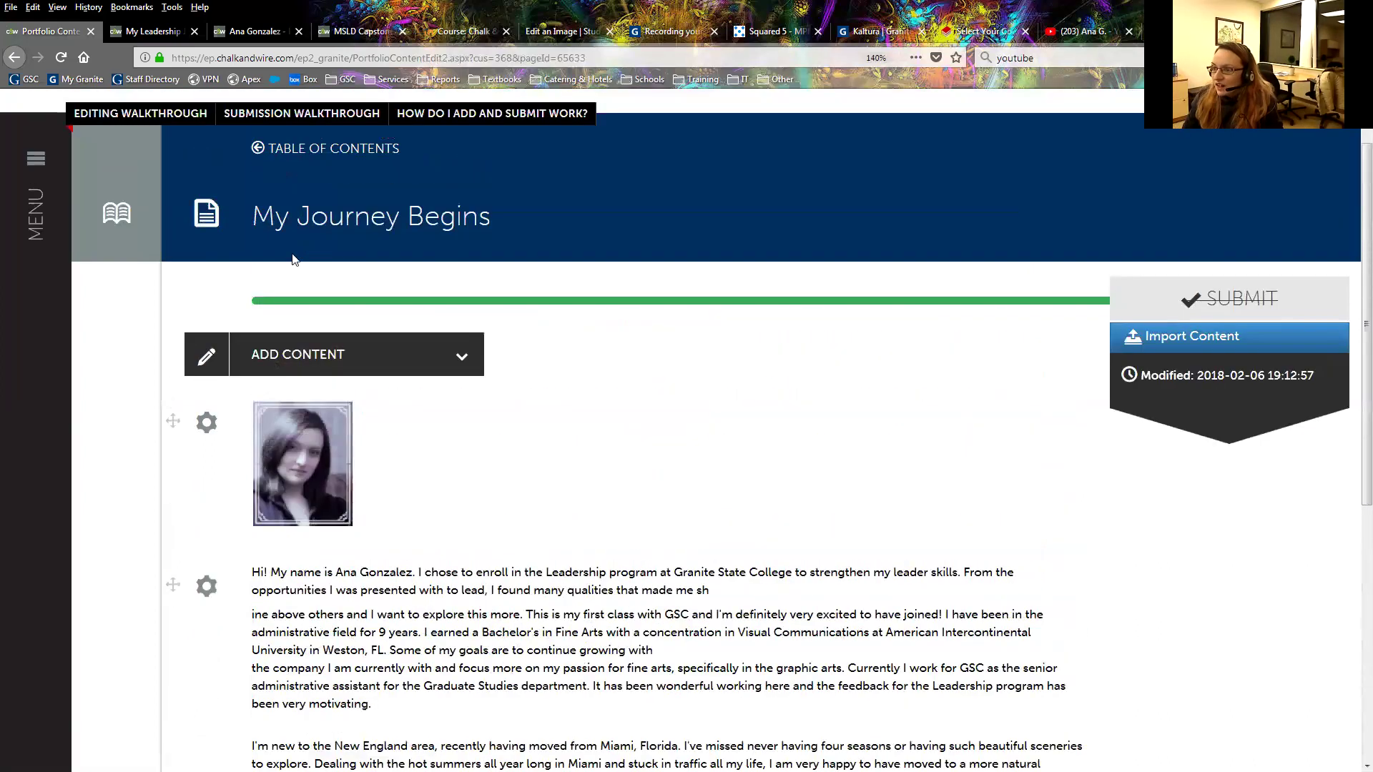
Open the table of contents, toggle edit mode on and off, and expand Setup.
{"action": "left_click", "coordinate": [299, 150]}
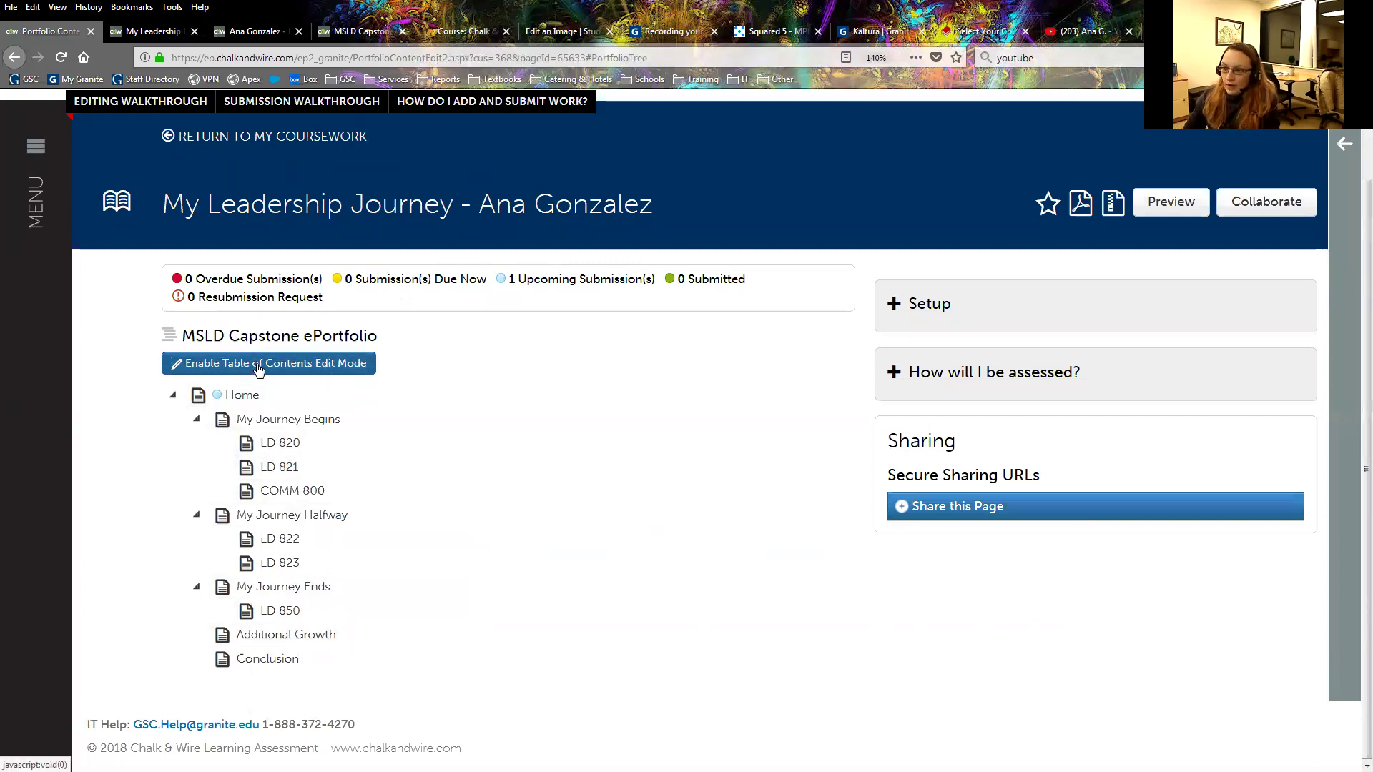
{"action": "left_click", "coordinate": [289, 367]}
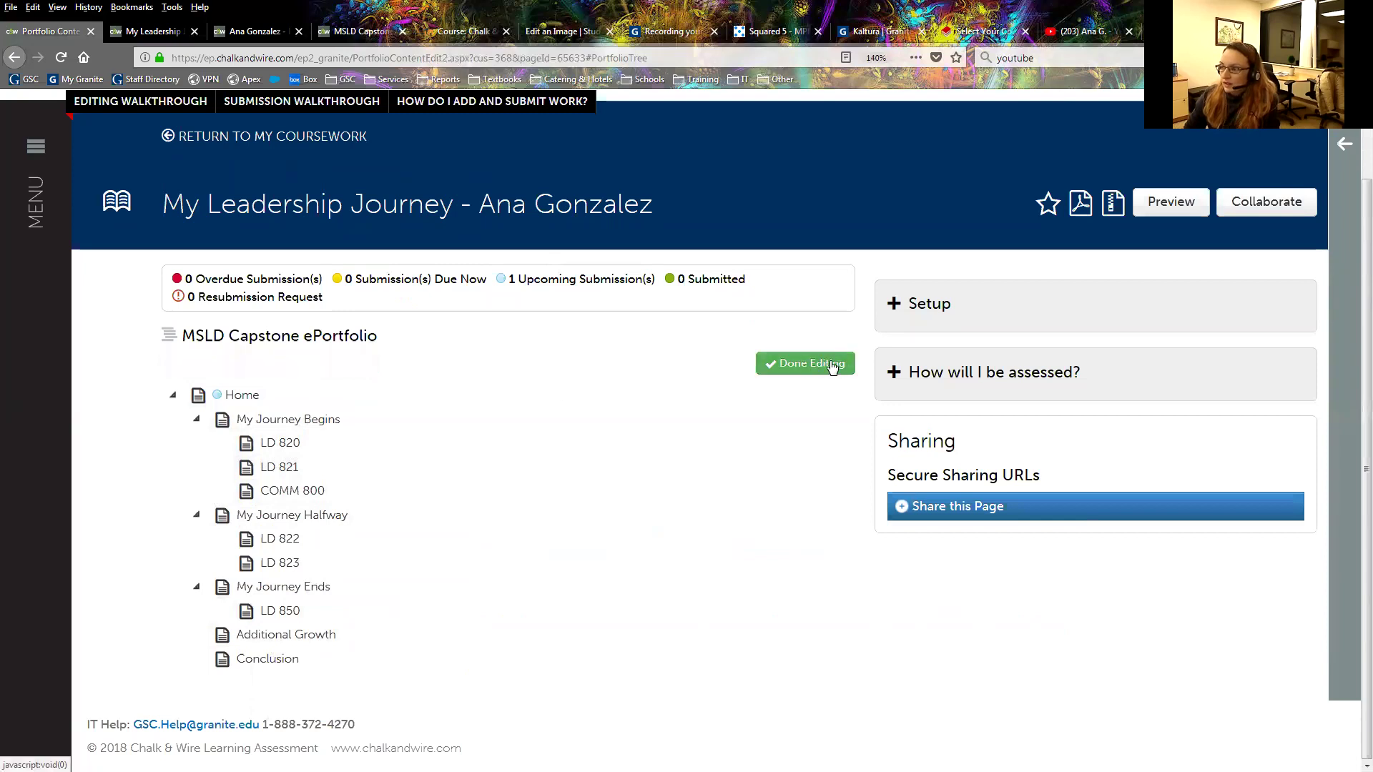
{"action": "left_click", "coordinate": [809, 366]}
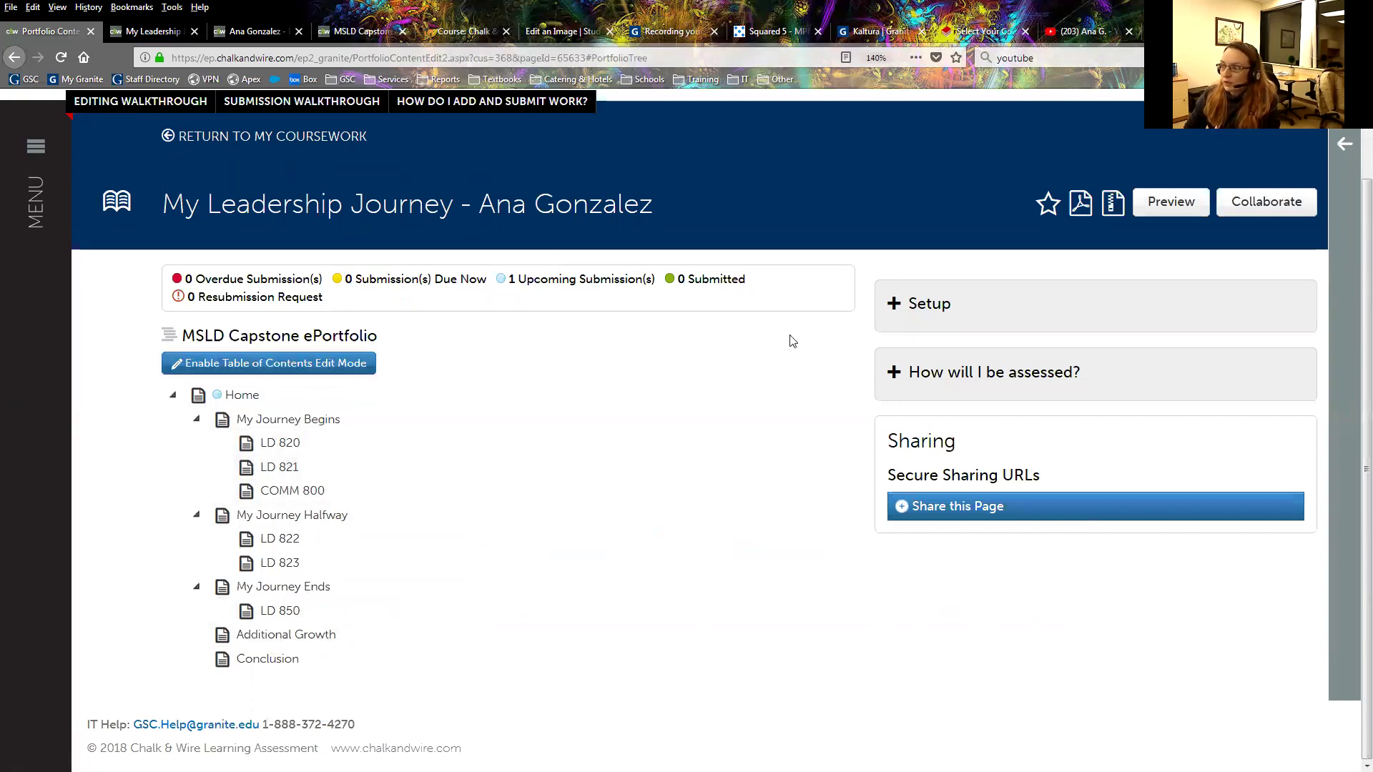
{"action": "left_click", "coordinate": [916, 317]}
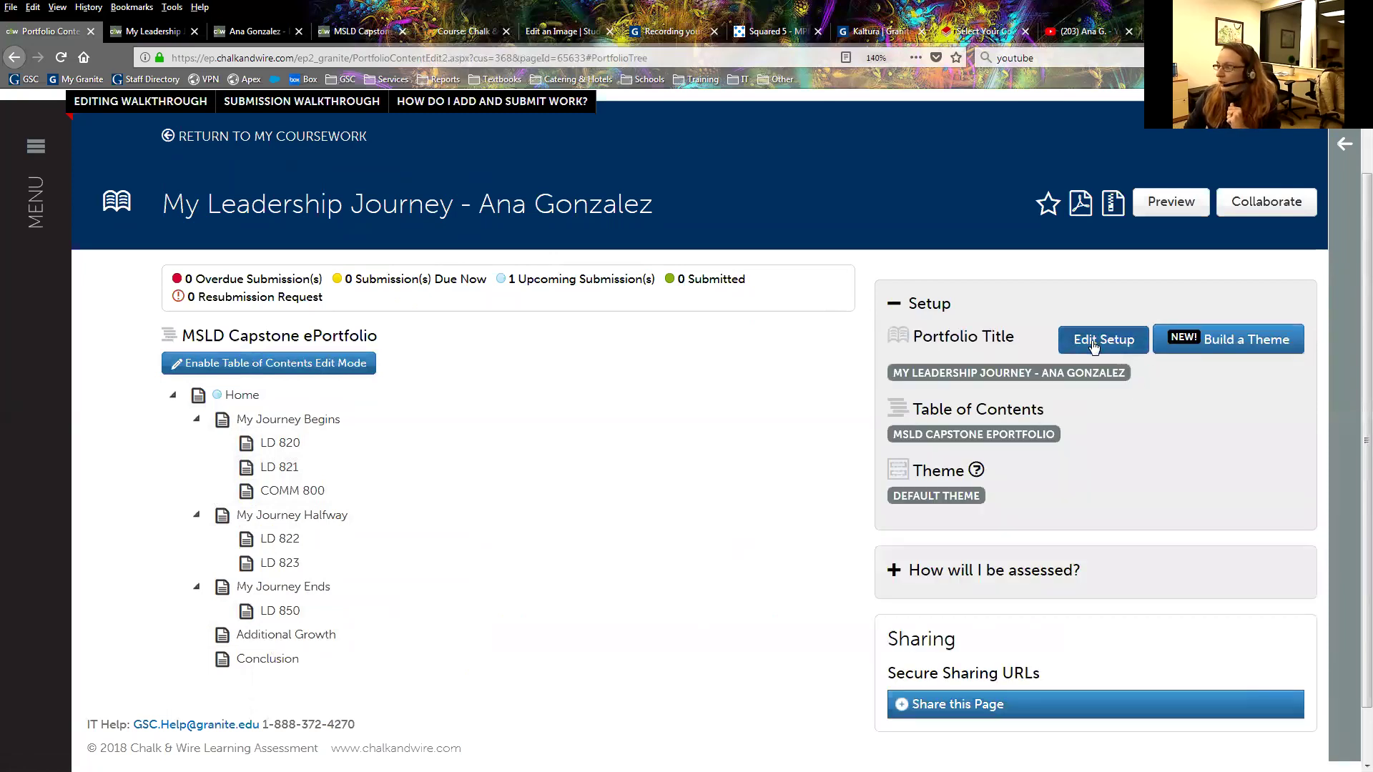
{"action": "left_click", "coordinate": [1101, 340]}
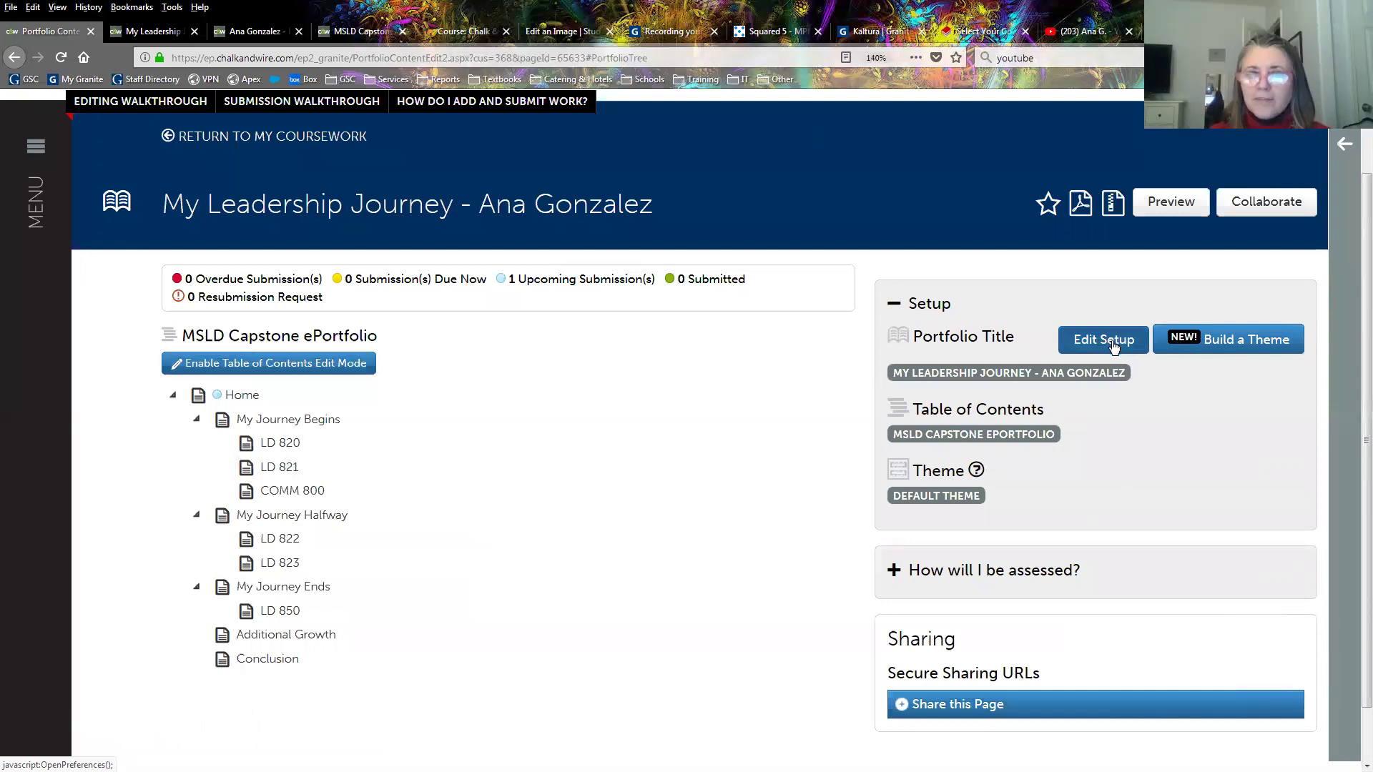
{"action": "left_click", "coordinate": [927, 303]}
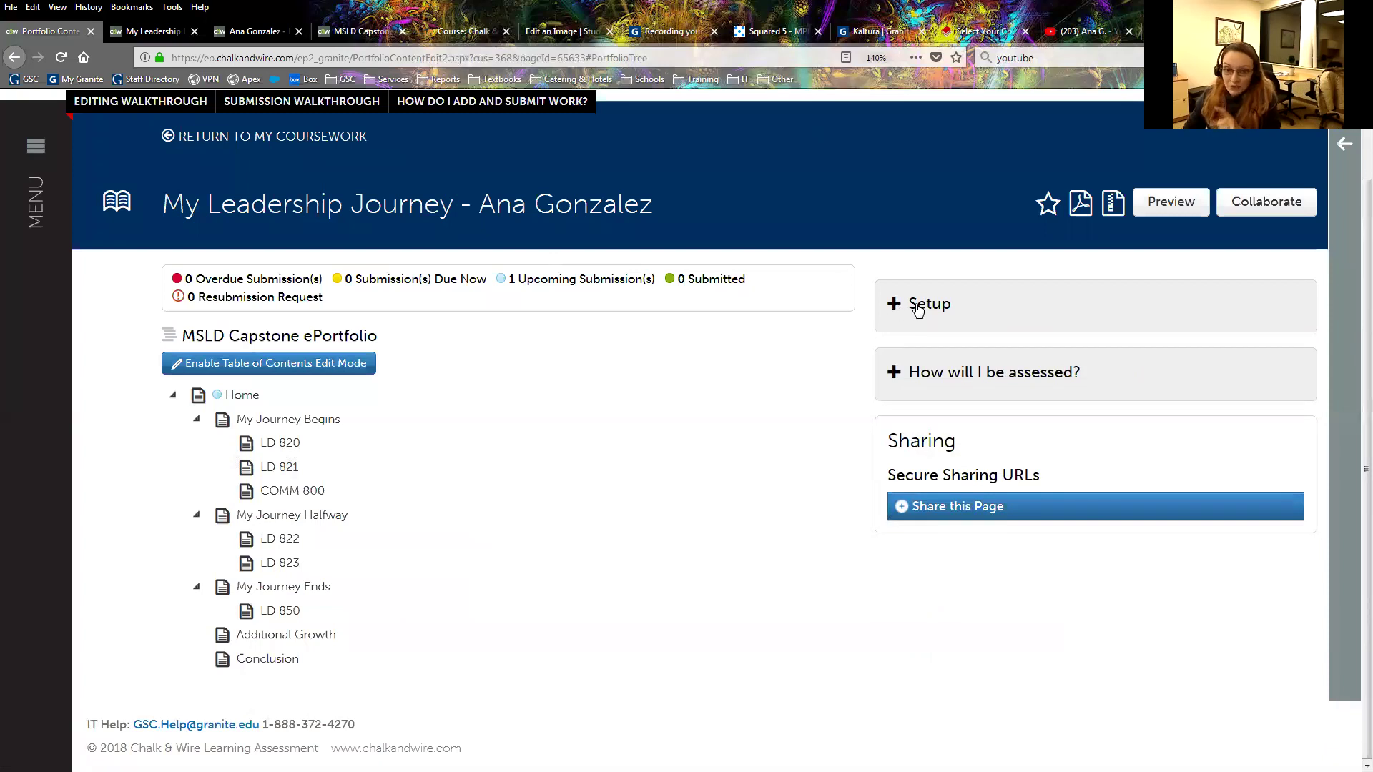
{"action": "left_click", "coordinate": [918, 309]}
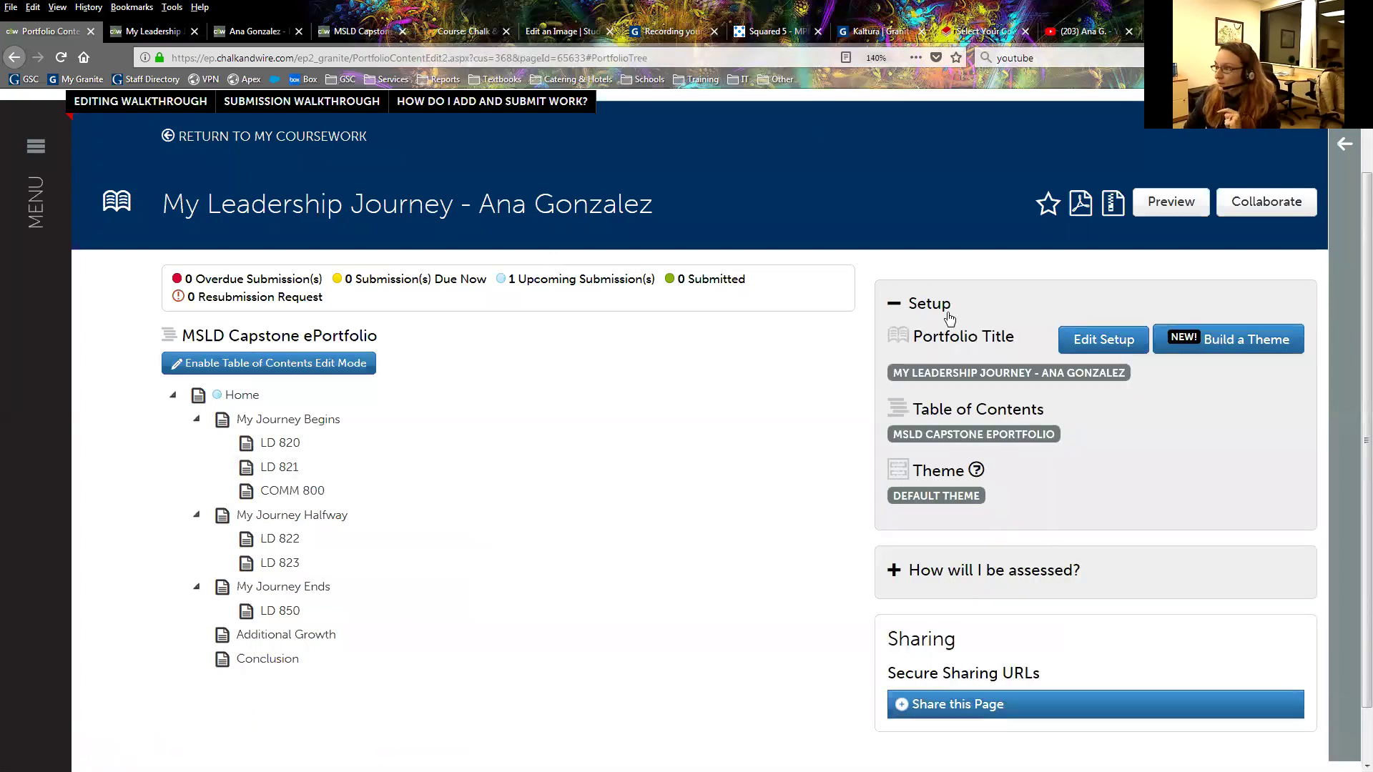